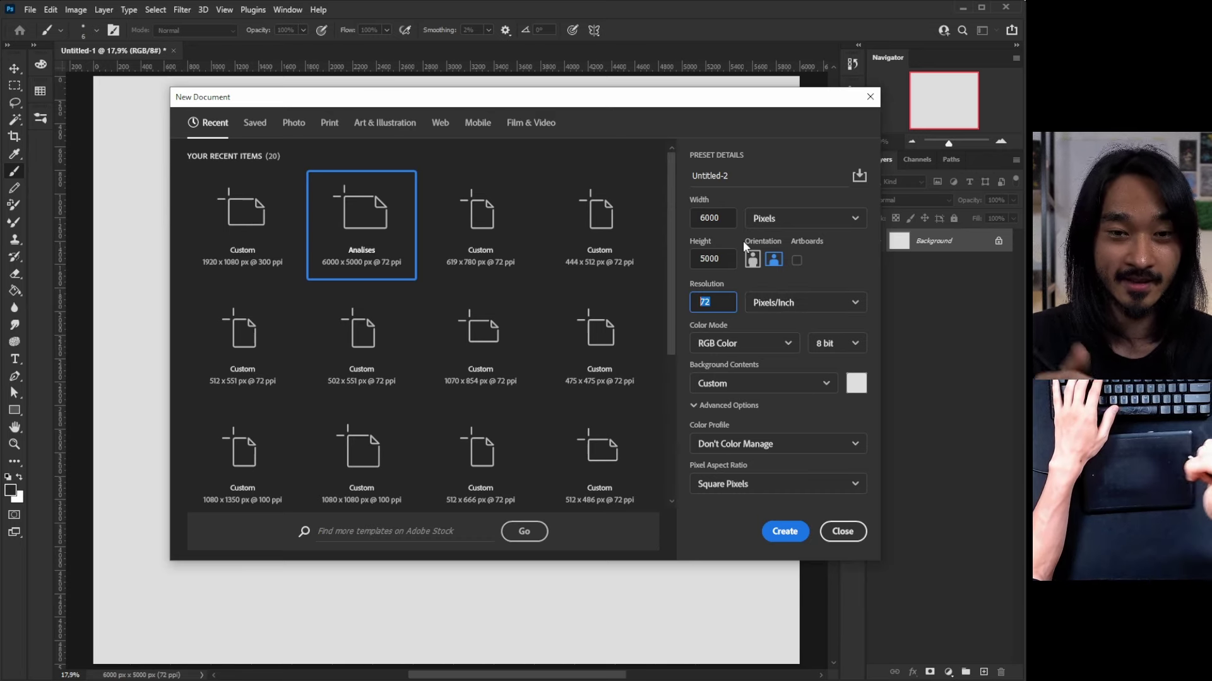
Set the new document's resolution to 300 pixels/inch and its size to 1000 × 600 pixels
text(300)
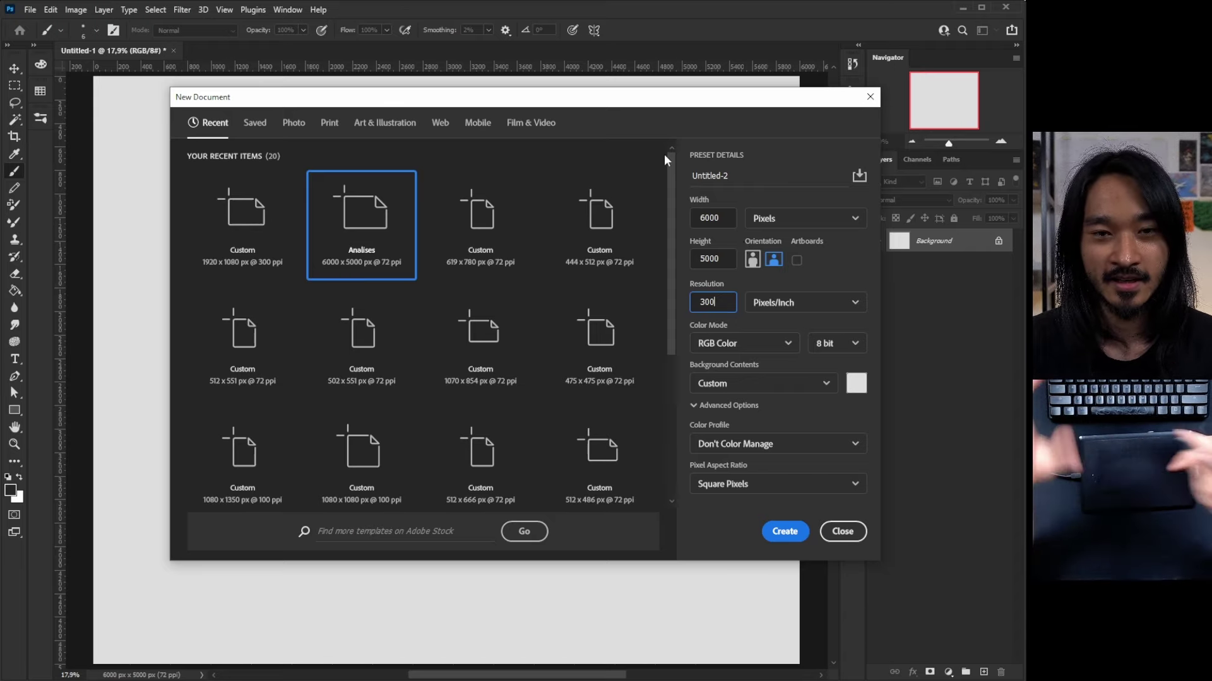
drag(711, 220, 701, 222)
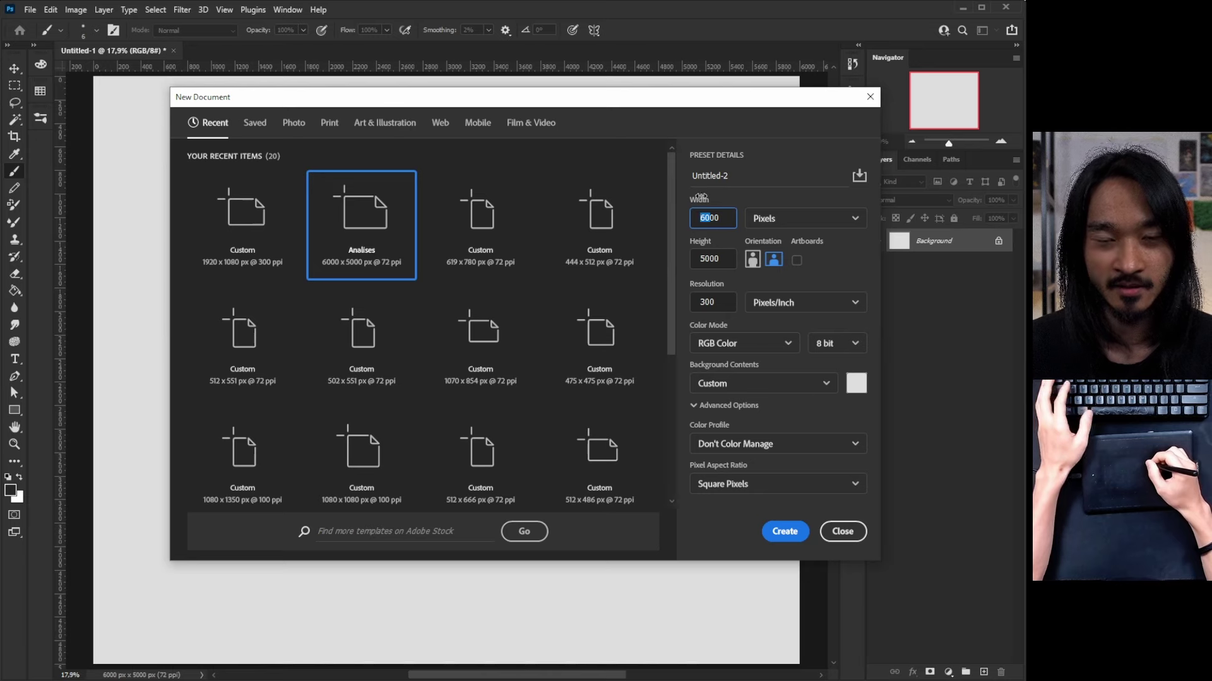
text(100)
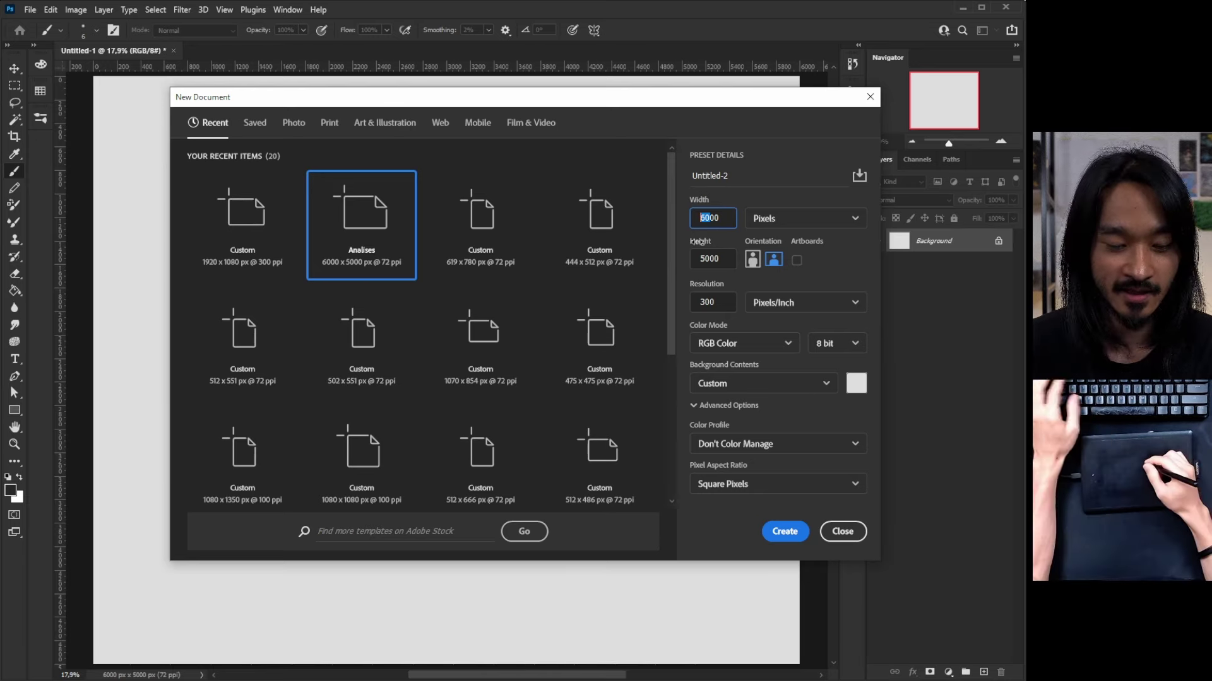
text(00)
key(BackSpace)
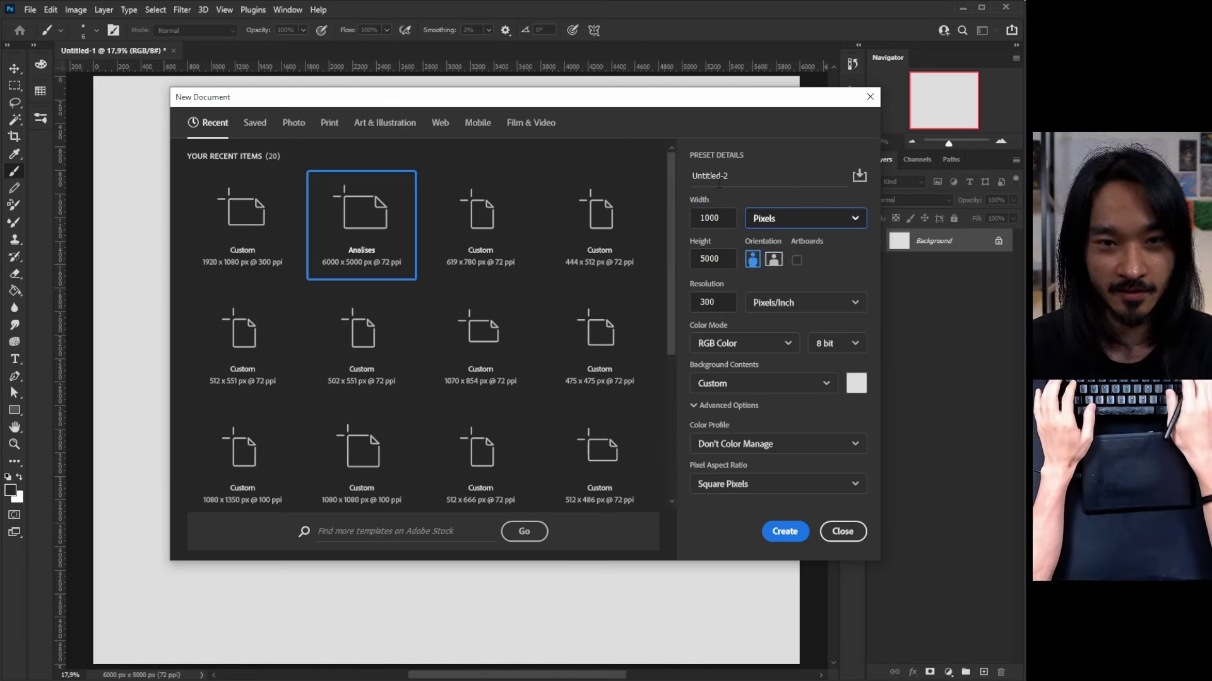
key(Tab)
text(600)
key(Tab)
key(Tab)
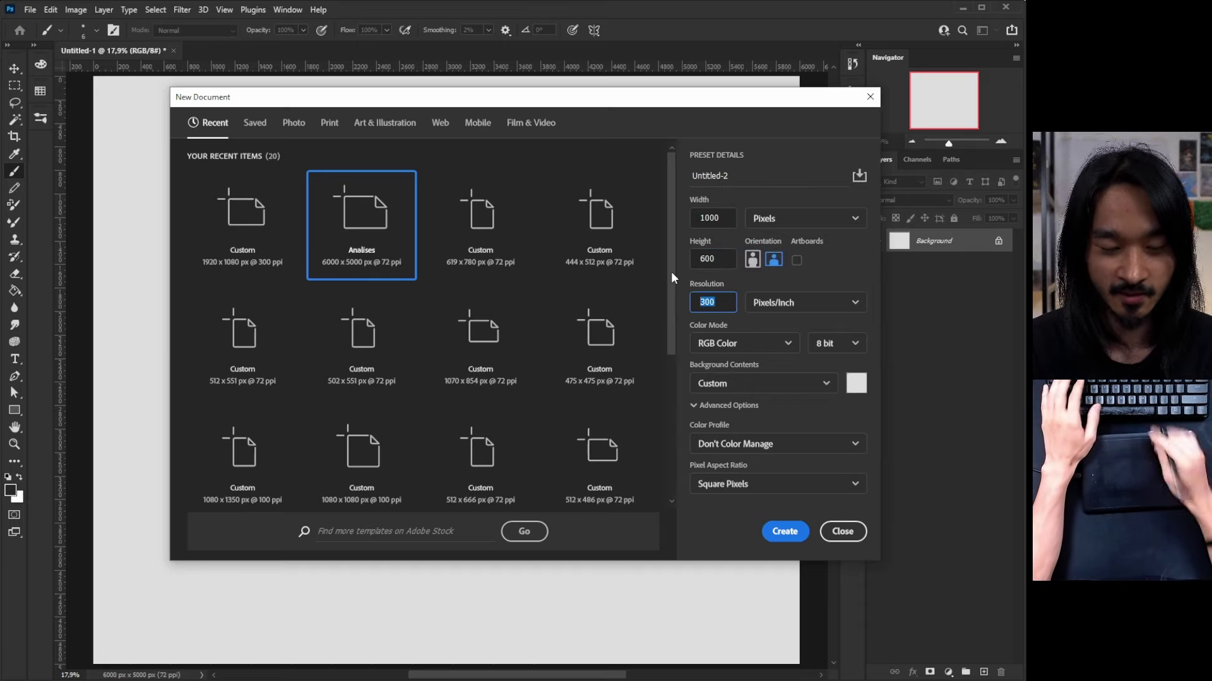
Set the new document's resolution to 72 and back to 300 pixels/inch
text(72)
click(693, 283)
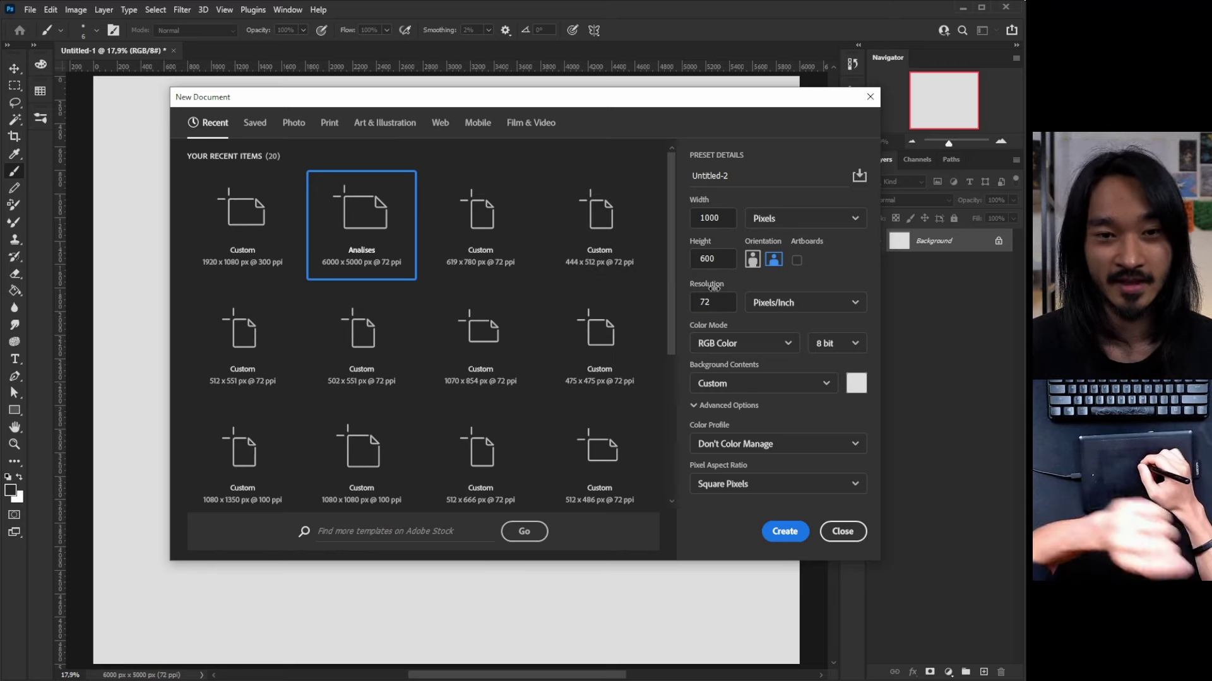
click(713, 287)
text(300)
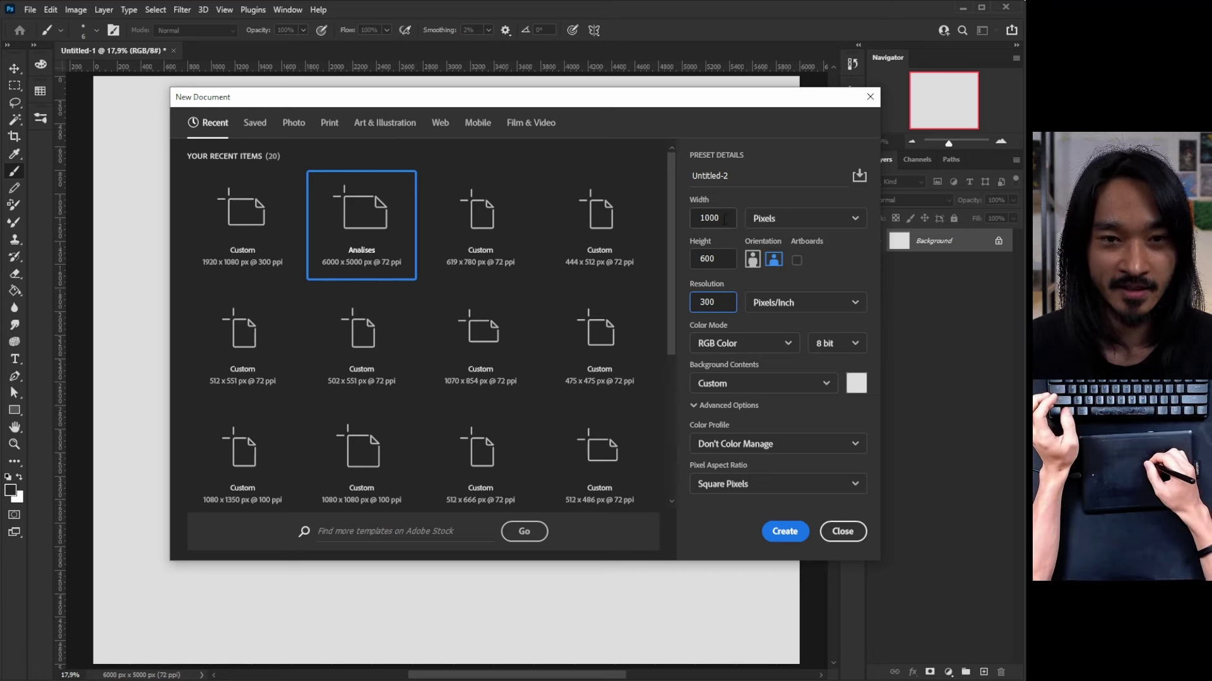
Set the new document's width and height to 3000 pixels each
click(724, 219)
text(300)
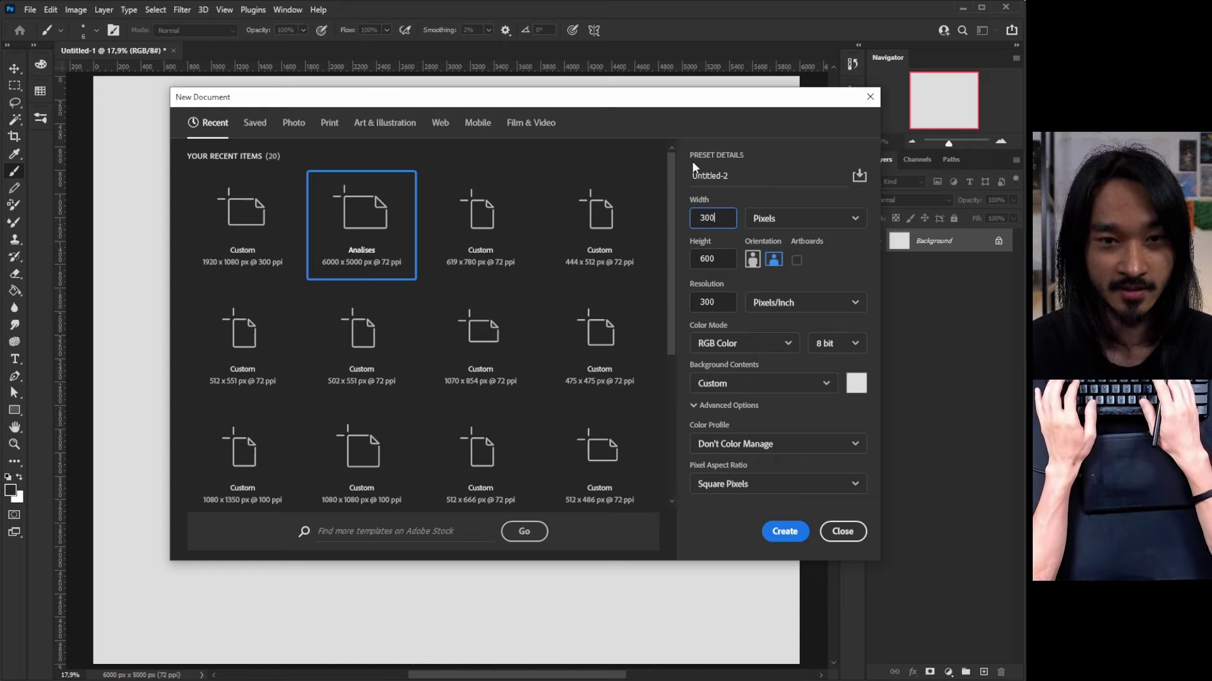
text(0)
key(Tab)
text(300)
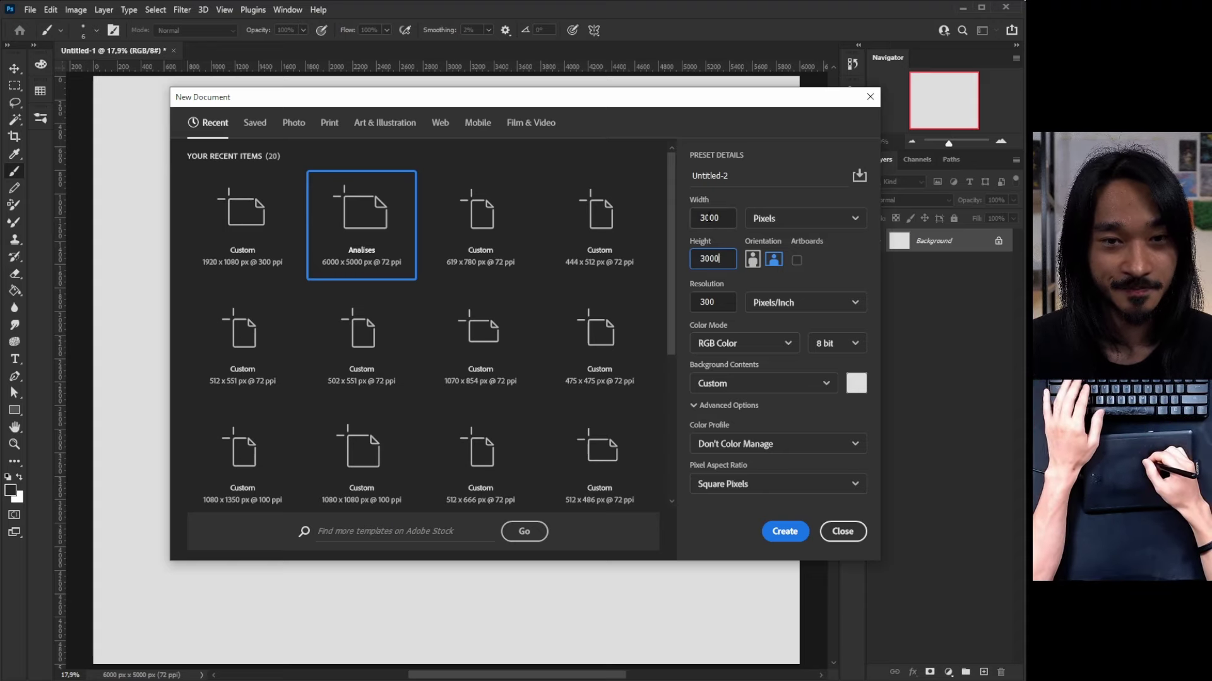
Create a document from the 6000 × 5000 px Analises preset with the resolution set to 300 pixels/inch
click(362, 221)
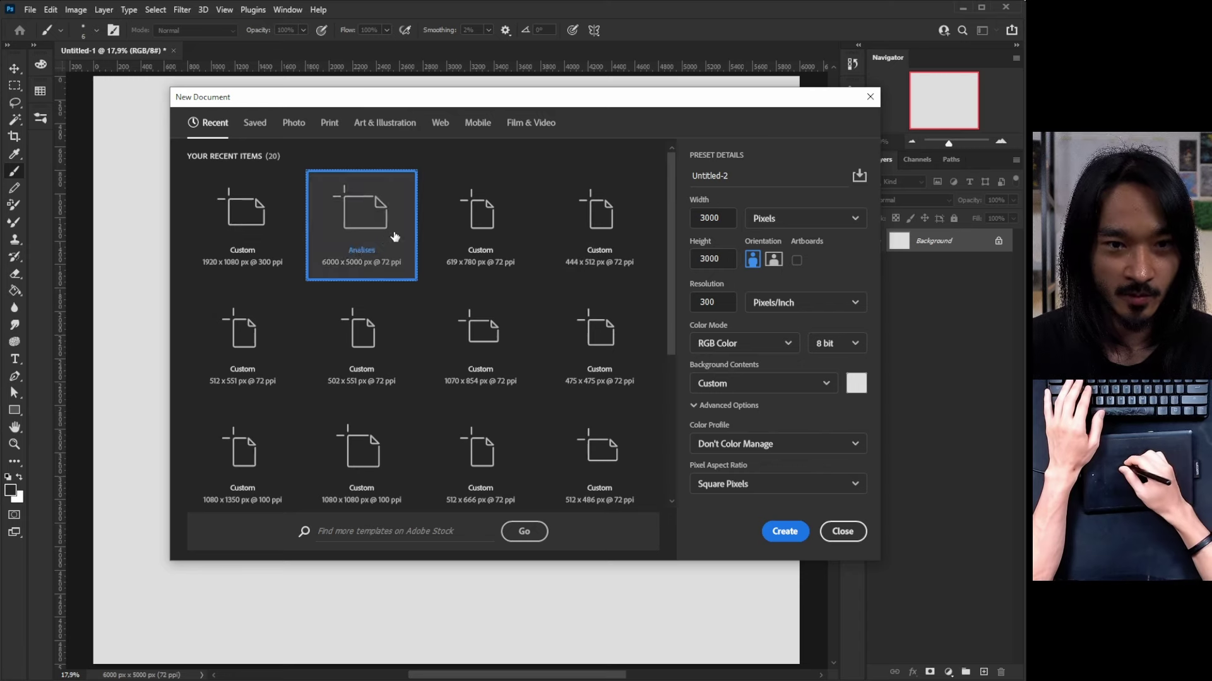
key(Right)
click(383, 222)
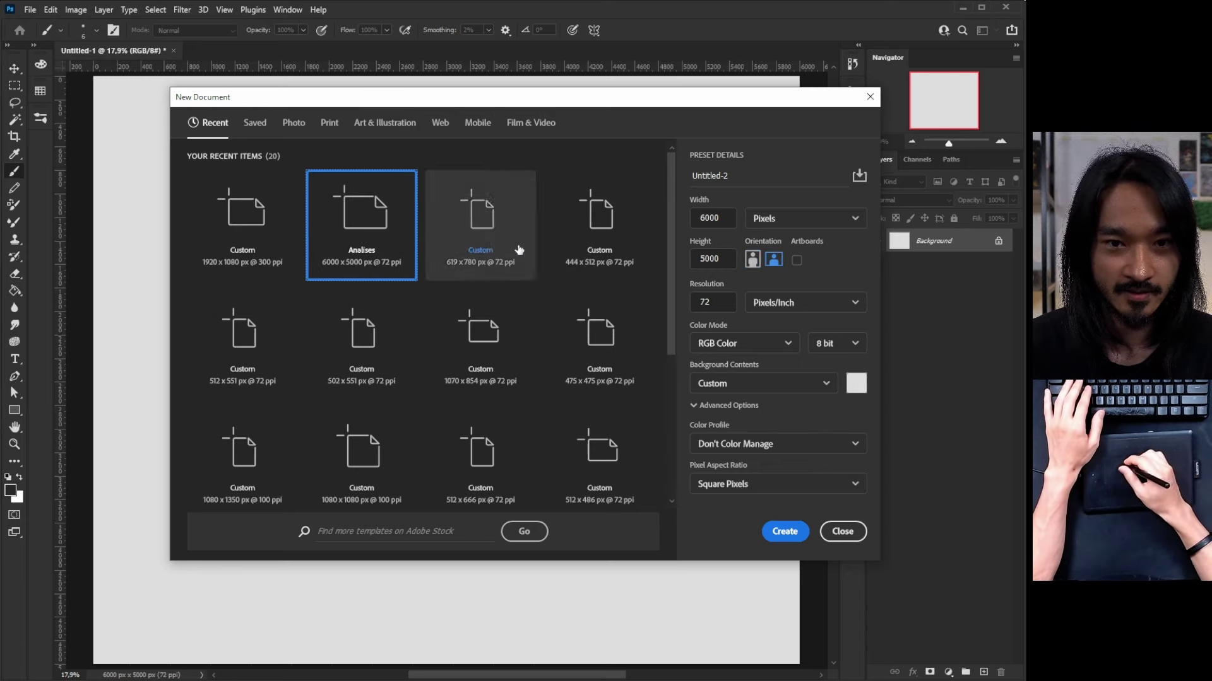
click(711, 302)
text(300)
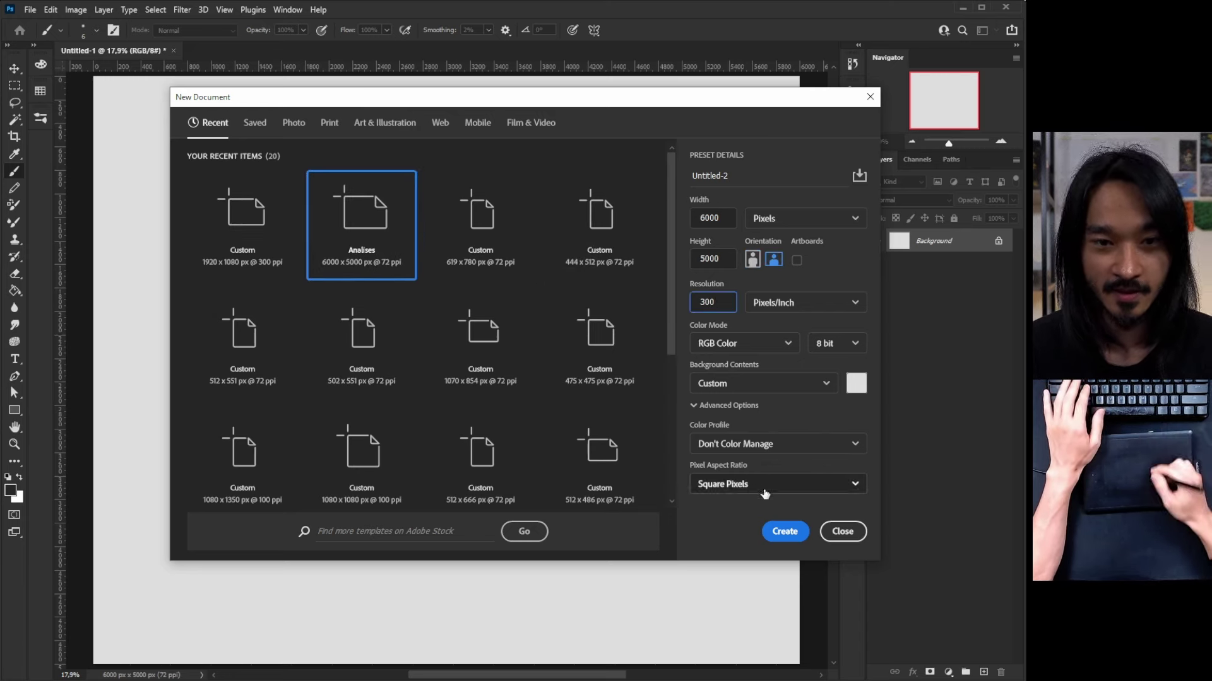
click(784, 531)
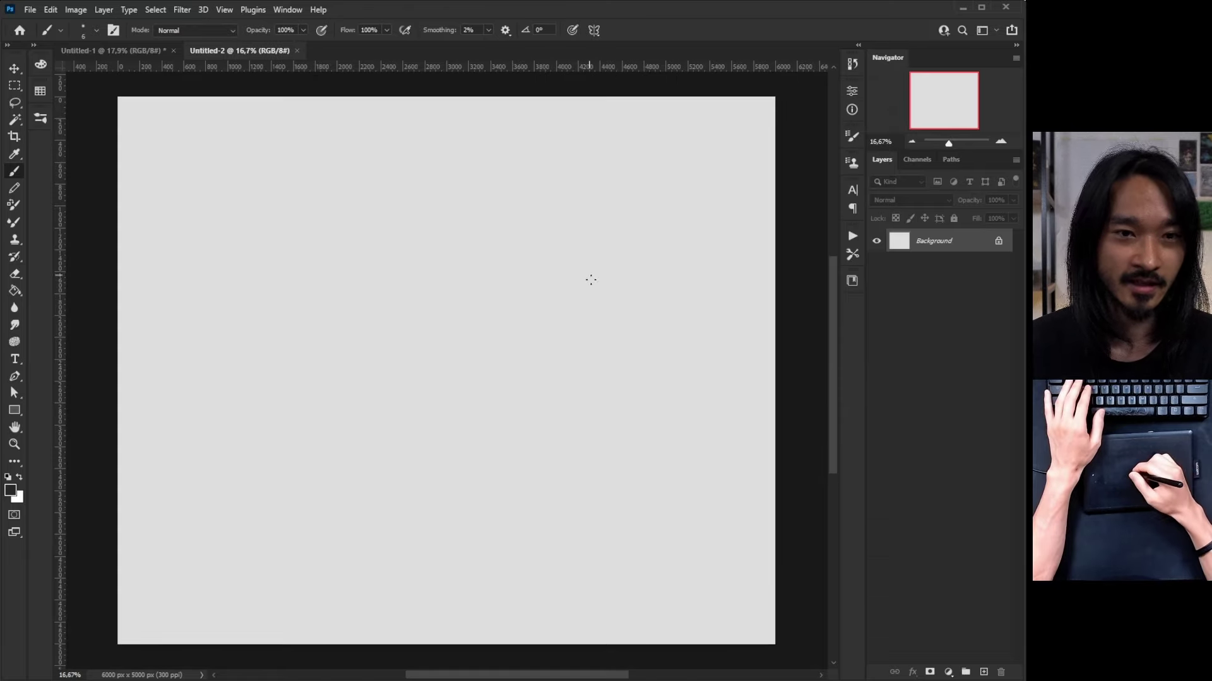
Draw freehand test strokes in the middle of the canvas and undo them
mouse_move(433, 266)
mouse_down()
mouse_move(511, 382)
mouse_move(513, 303)
mouse_up()
key(ctrl+z)
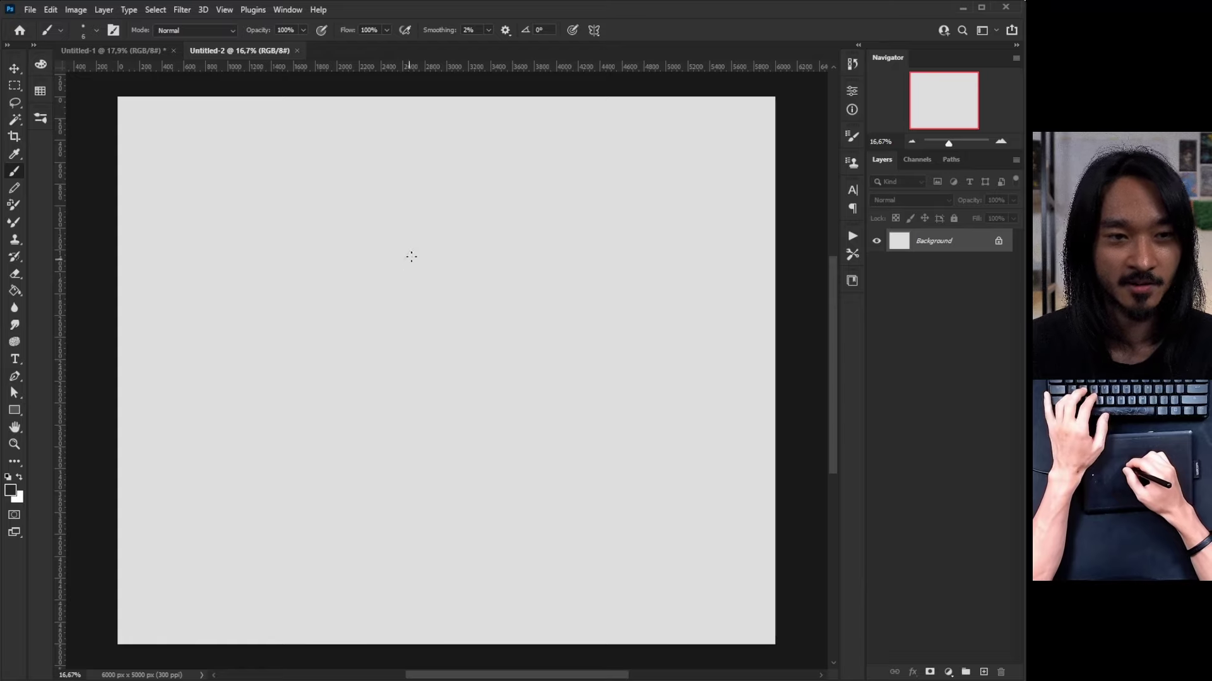
mouse_move(411, 256)
mouse_down()
mouse_move(404, 331)
mouse_move(535, 373)
mouse_up()
key(ctrl+z)
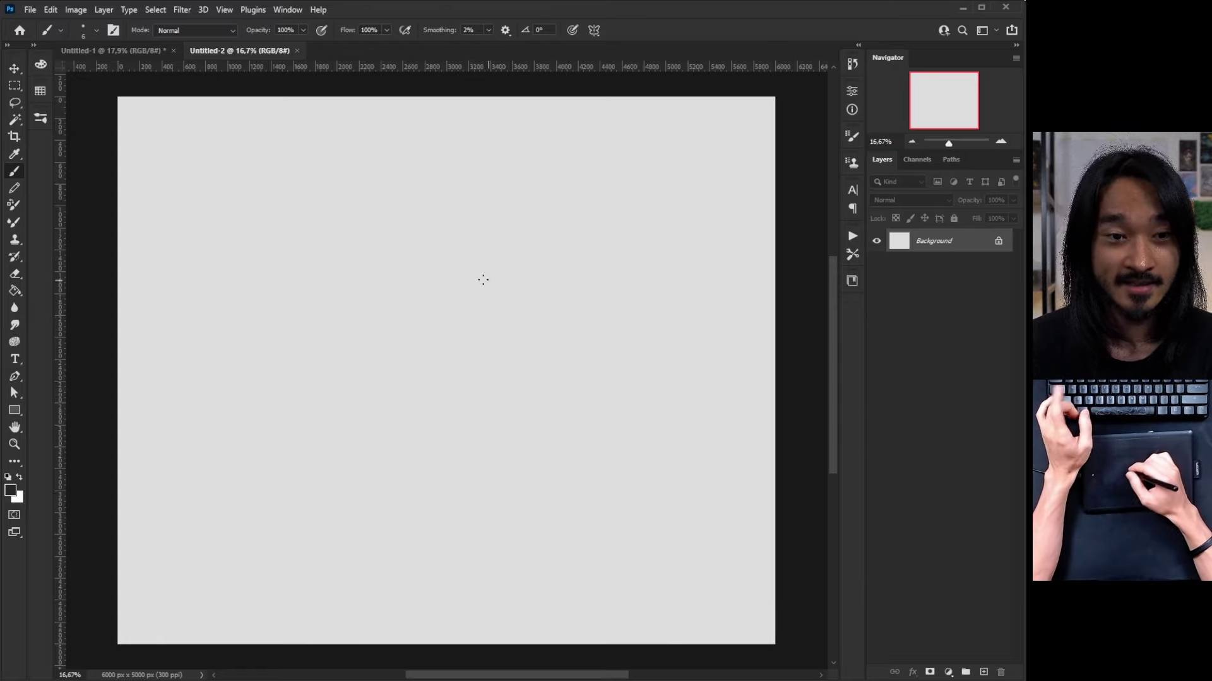
key(ctrl+z)
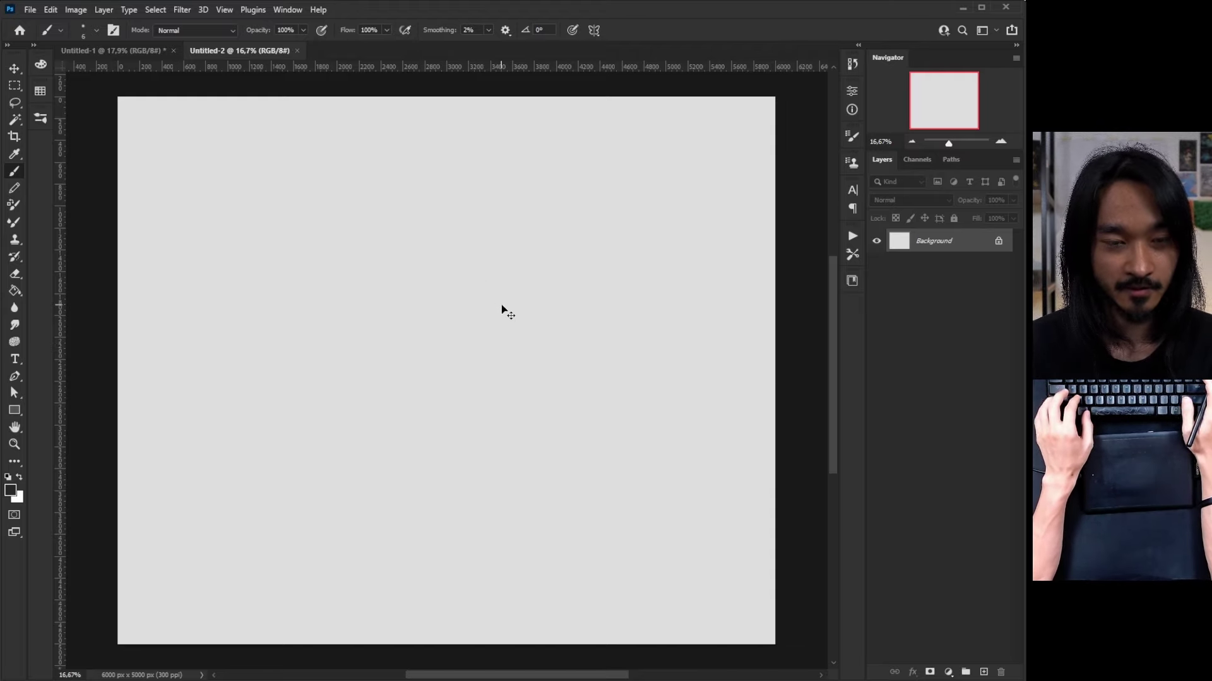
Fill the Background layer with the white background colour and undo the fill
key(ctrl+BackSpace)
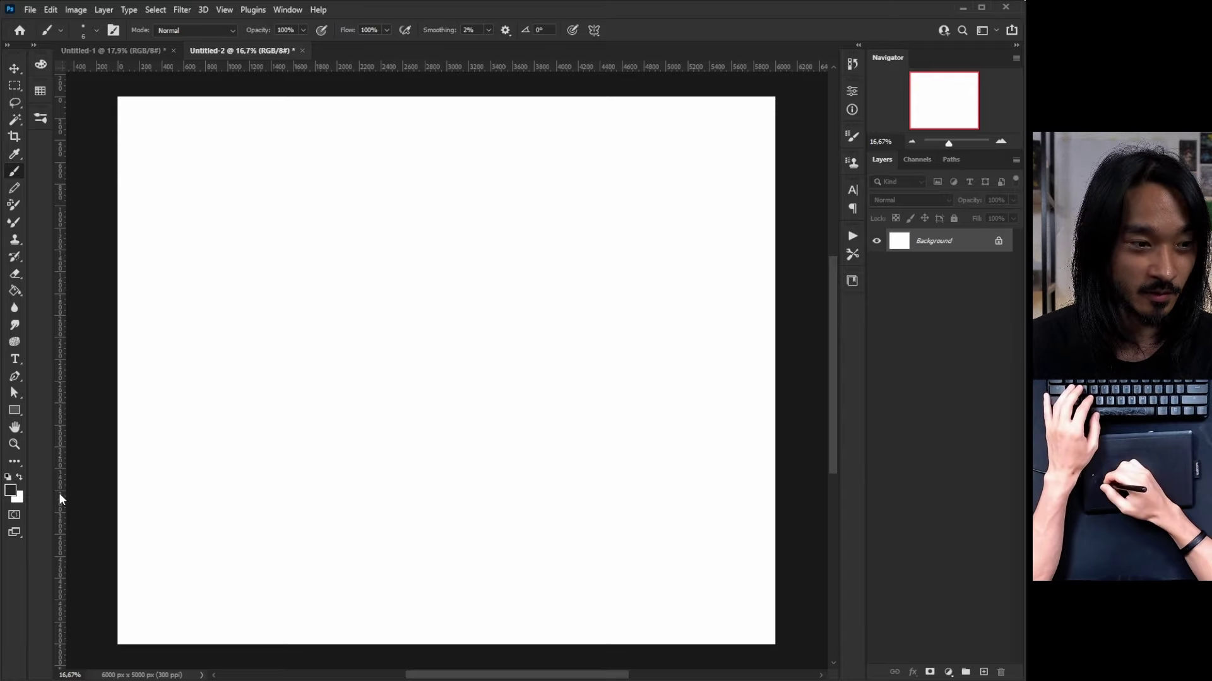
key(ctrl+z)
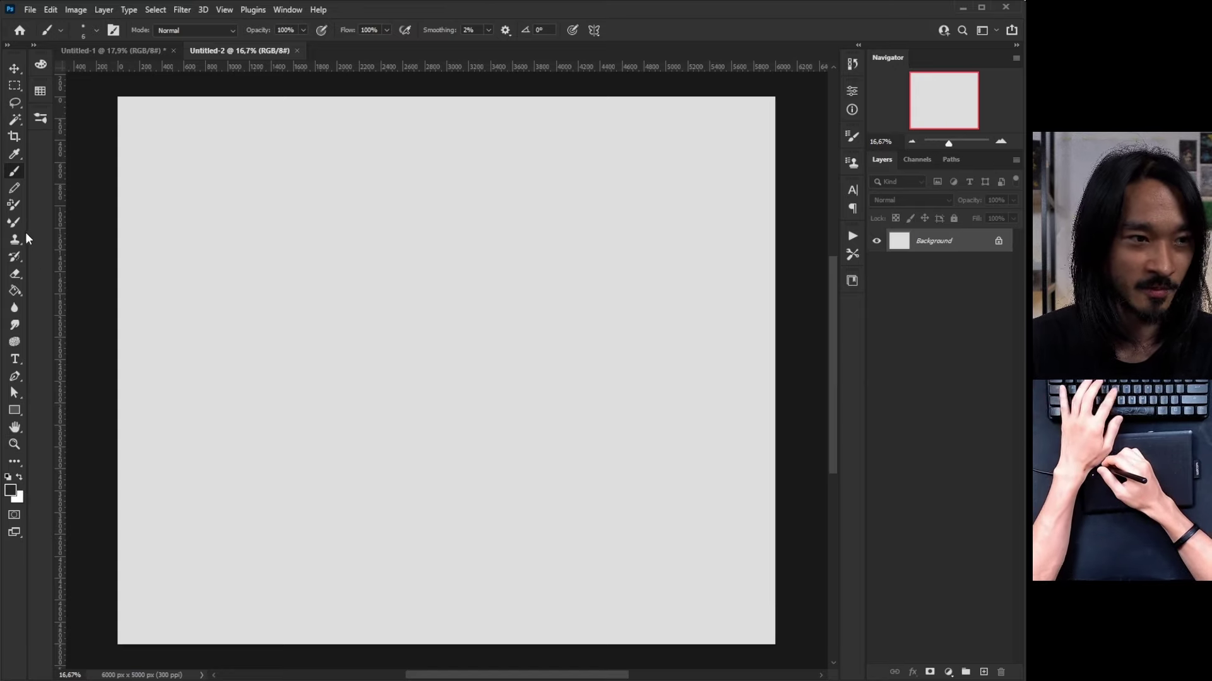
Activate the Paint Bucket Tool and choose a medium grey as the foreground colour
key(g)
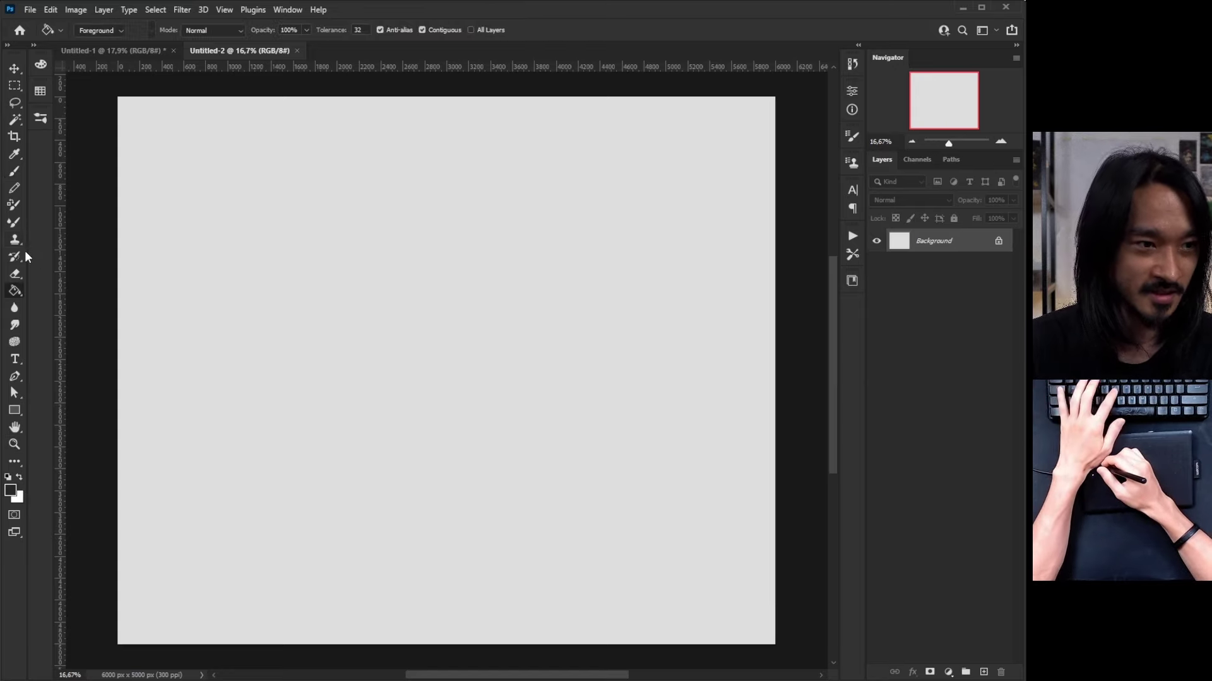
right_click(16, 295)
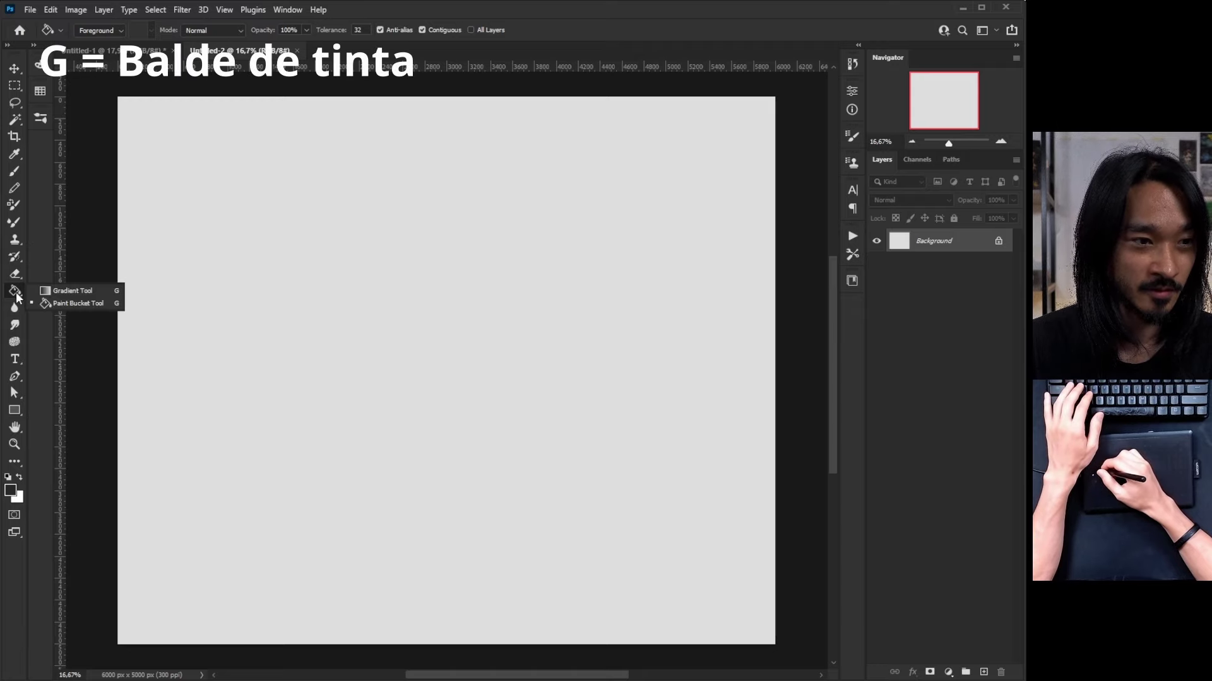
click(48, 301)
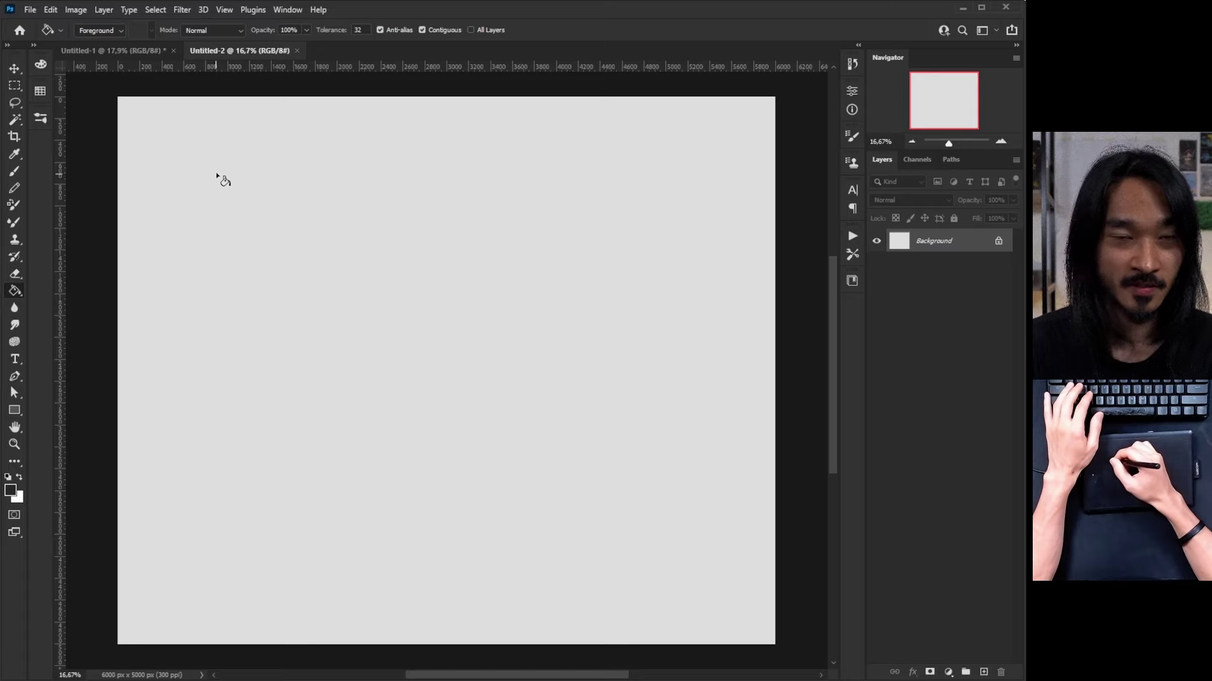
click(11, 491)
key(Return)
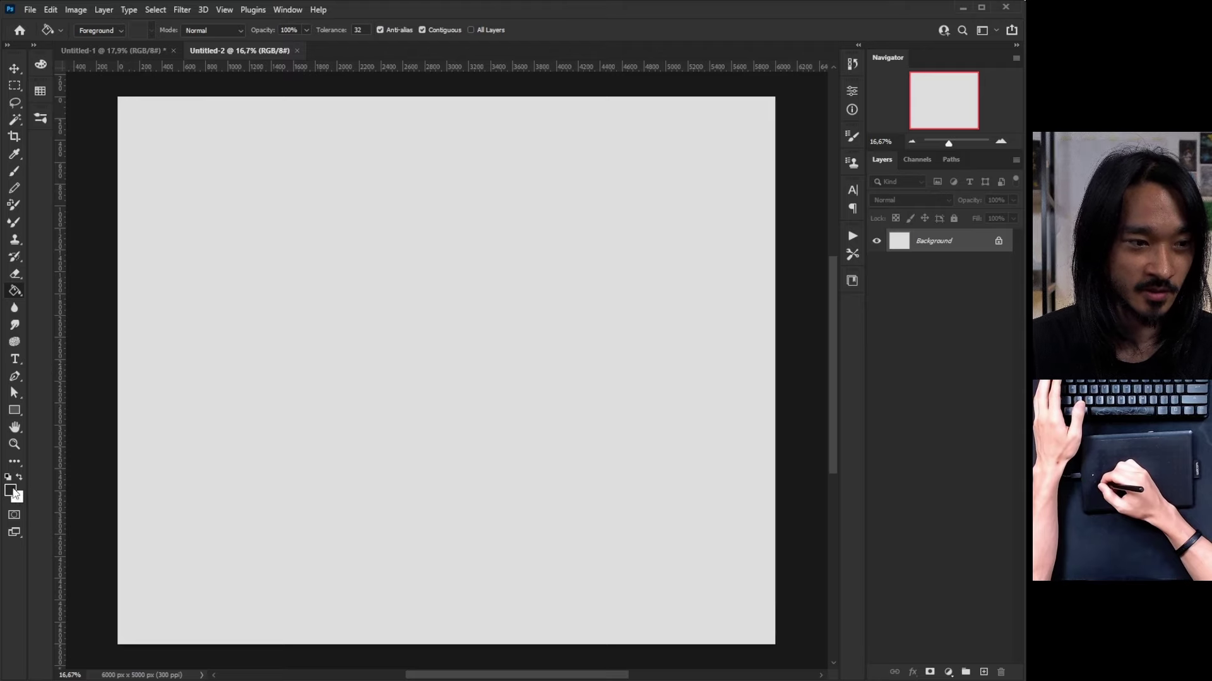
click(11, 491)
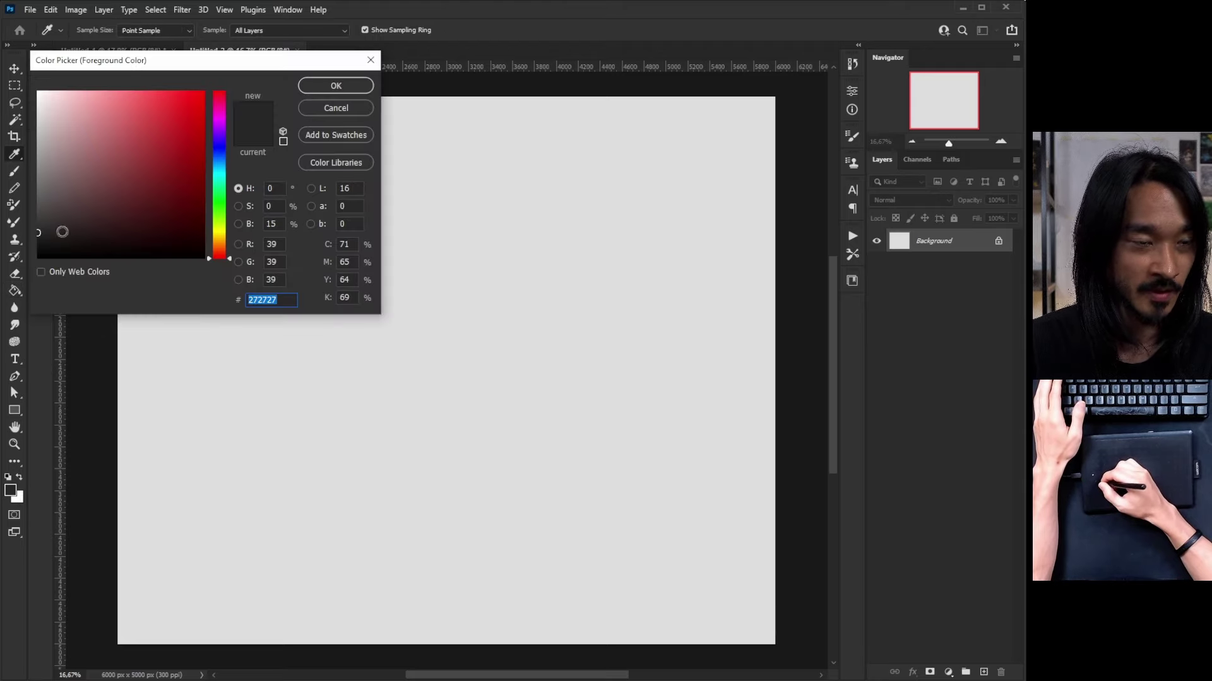
mouse_move(50, 201)
mouse_down()
mouse_move(45, 165)
mouse_move(15, 209)
mouse_move(13, 150)
mouse_move(18, 184)
mouse_move(26, 149)
mouse_up()
drag(87, 61, 248, 117)
drag(208, 219, 192, 233)
drag(263, 121, 254, 138)
mouse_move(205, 221)
mouse_down()
mouse_move(182, 228)
mouse_move(174, 212)
mouse_move(154, 235)
mouse_move(148, 216)
mouse_up()
click(488, 158)
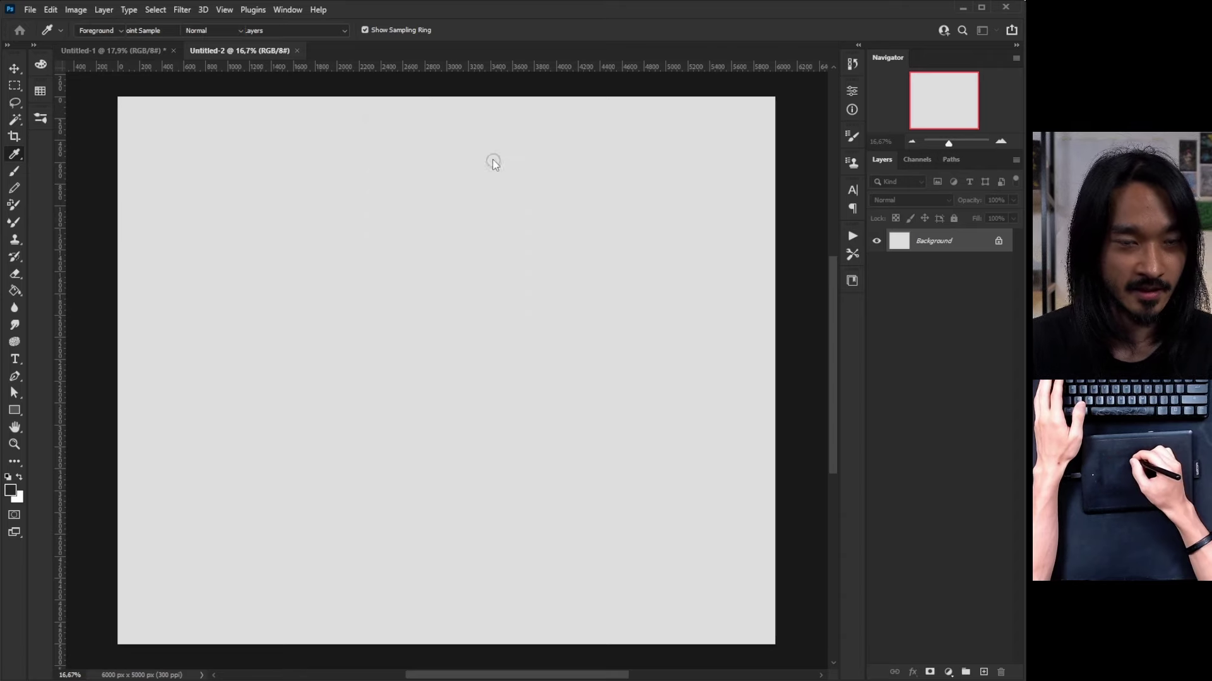
Fill the Background layer with the grey foreground colour using the Paint Bucket and undo the fill
key(g)
click(493, 295)
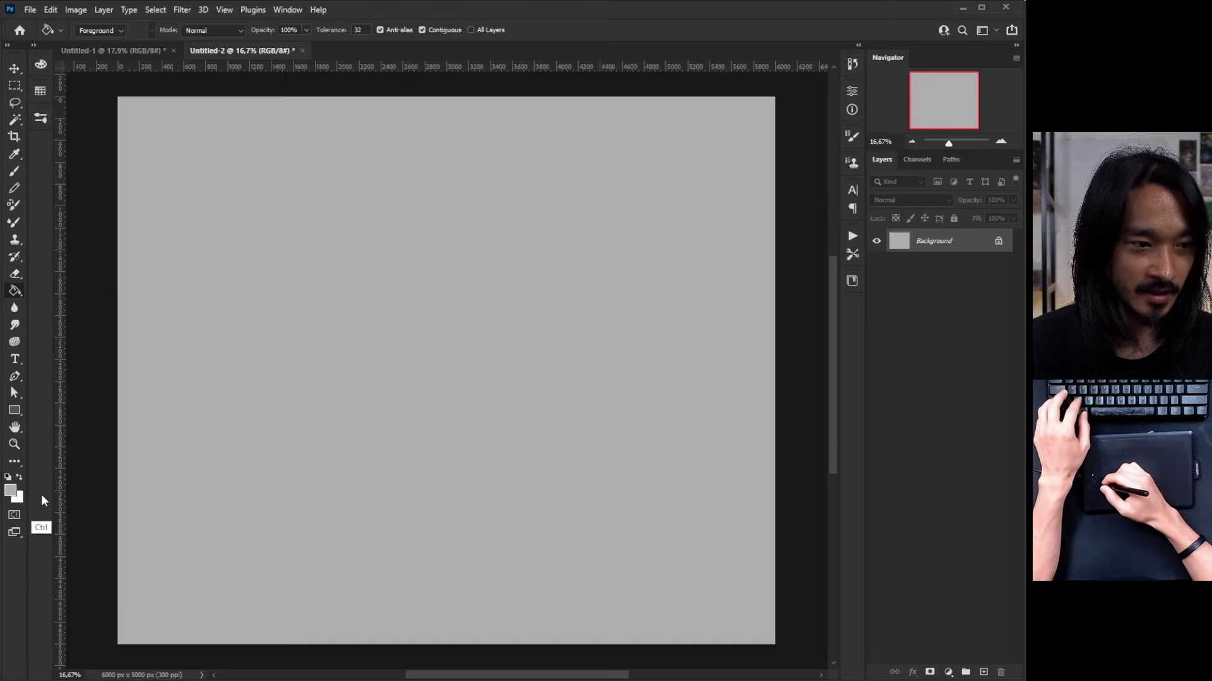
key(ctrl+z)
Switch to the Brush and reset the foreground and background colours to default black and white
key(b)
key(d)
Draw several thin wavy black test strokes across the middle of the Background layer
mouse_move(422, 229)
mouse_down()
mouse_move(487, 360)
mouse_move(505, 349)
mouse_up()
drag(456, 256, 483, 341)
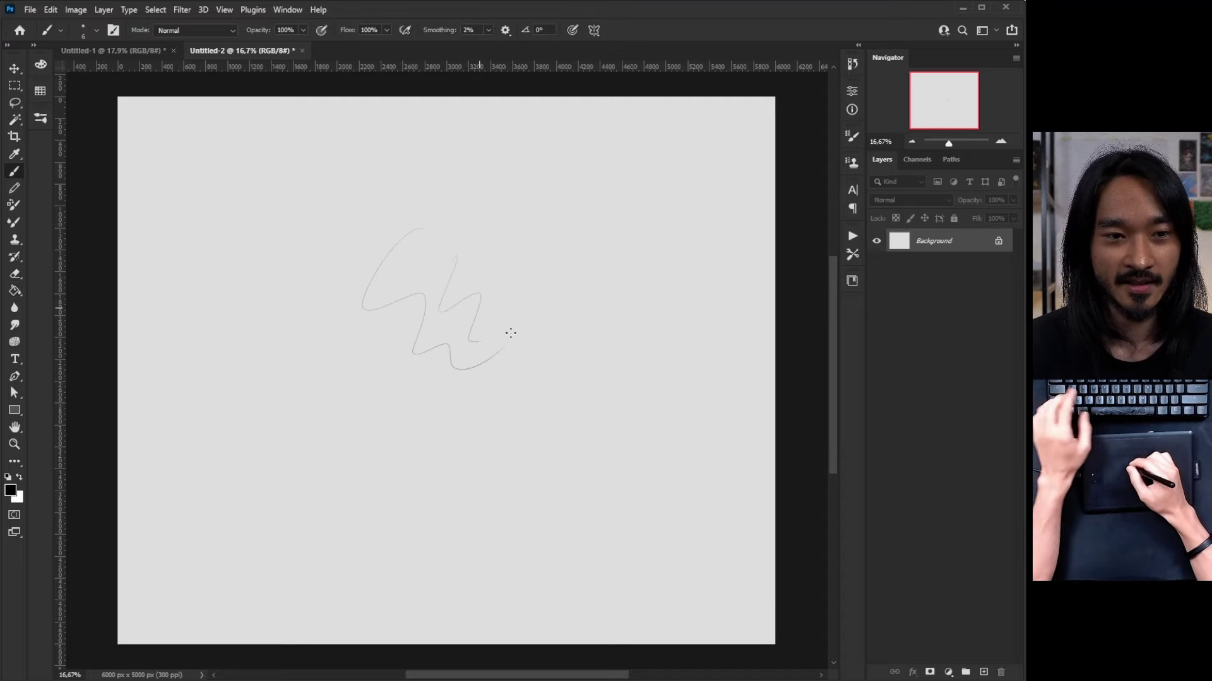
mouse_move(541, 229)
mouse_down()
mouse_move(566, 282)
mouse_move(565, 349)
mouse_up()
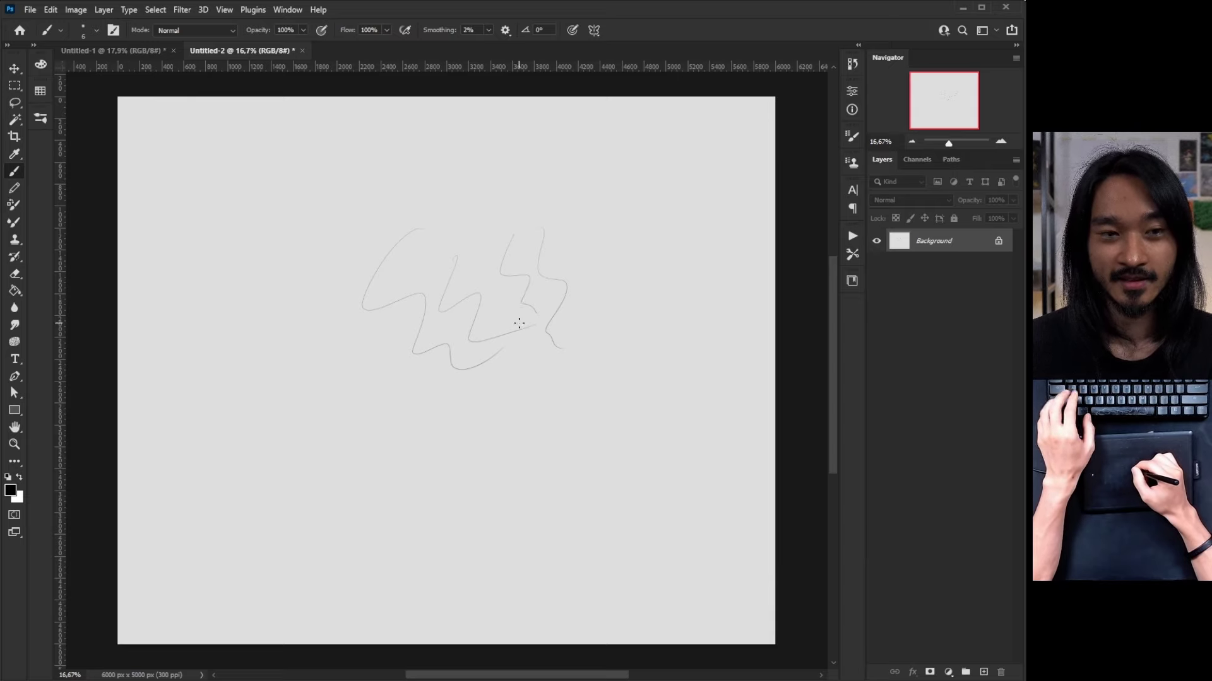
mouse_move(393, 248)
mouse_down()
mouse_move(391, 354)
mouse_move(417, 438)
mouse_move(471, 443)
mouse_up()
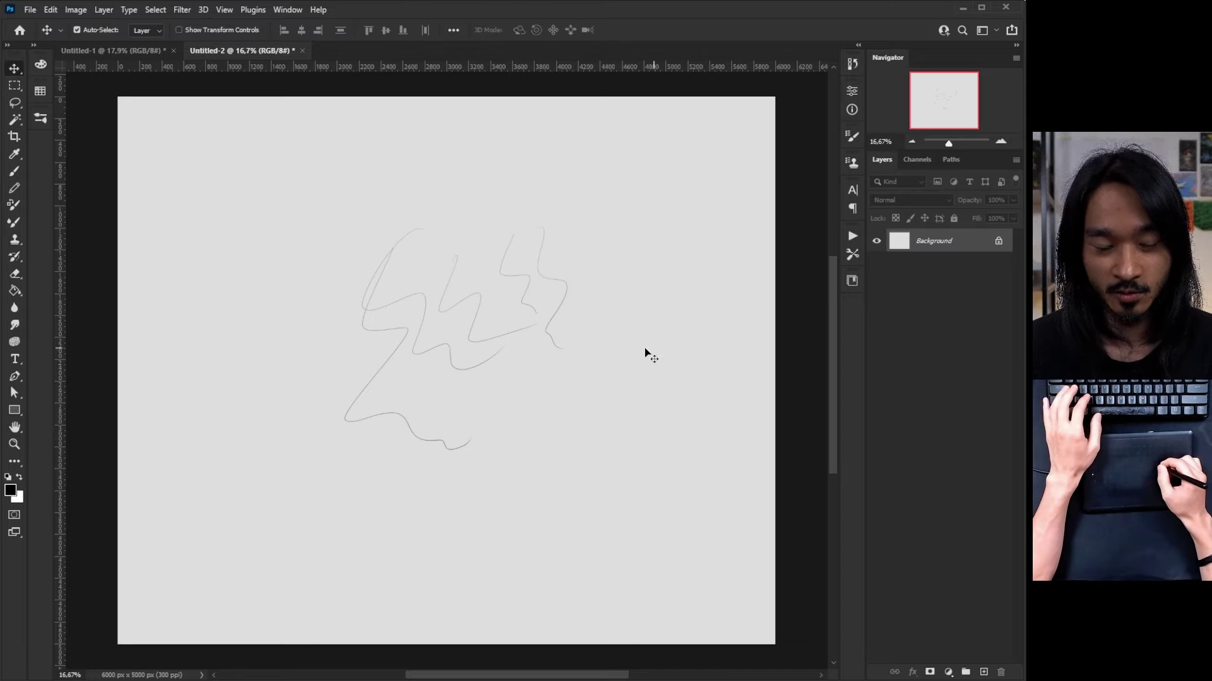
mouse_move(578, 349)
mouse_down()
mouse_move(549, 460)
mouse_move(493, 434)
mouse_up()
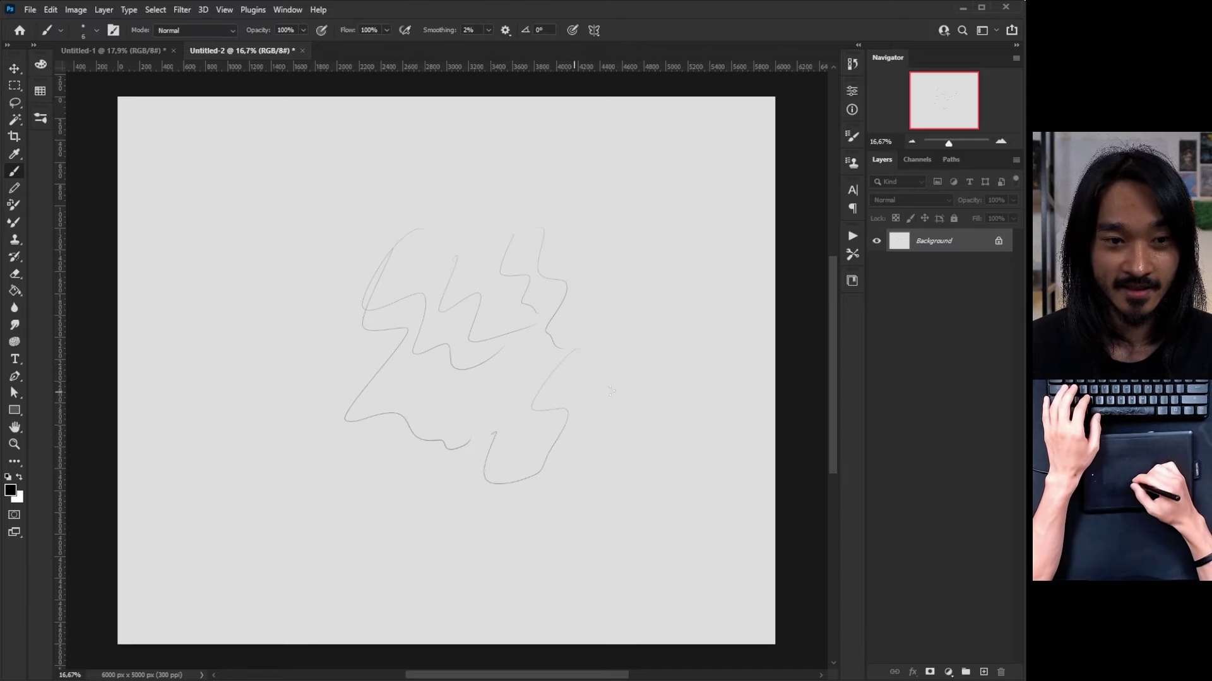
Convert the locked Background into a regular layer and move it up and to the right with the Move tool
key(v)
mouse_move(600, 362)
mouse_down()
mouse_move(590, 378)
mouse_move(607, 395)
mouse_up()
key(Escape)
alt+double_click(978, 243)
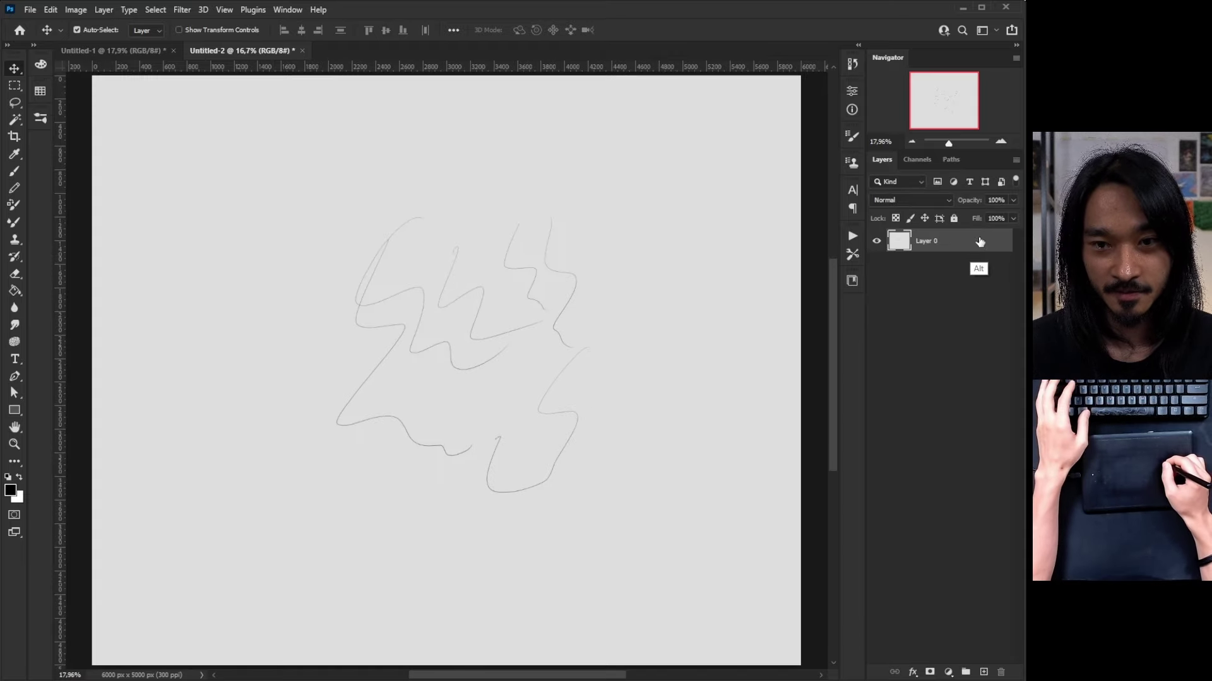
drag(600, 350, 668, 351)
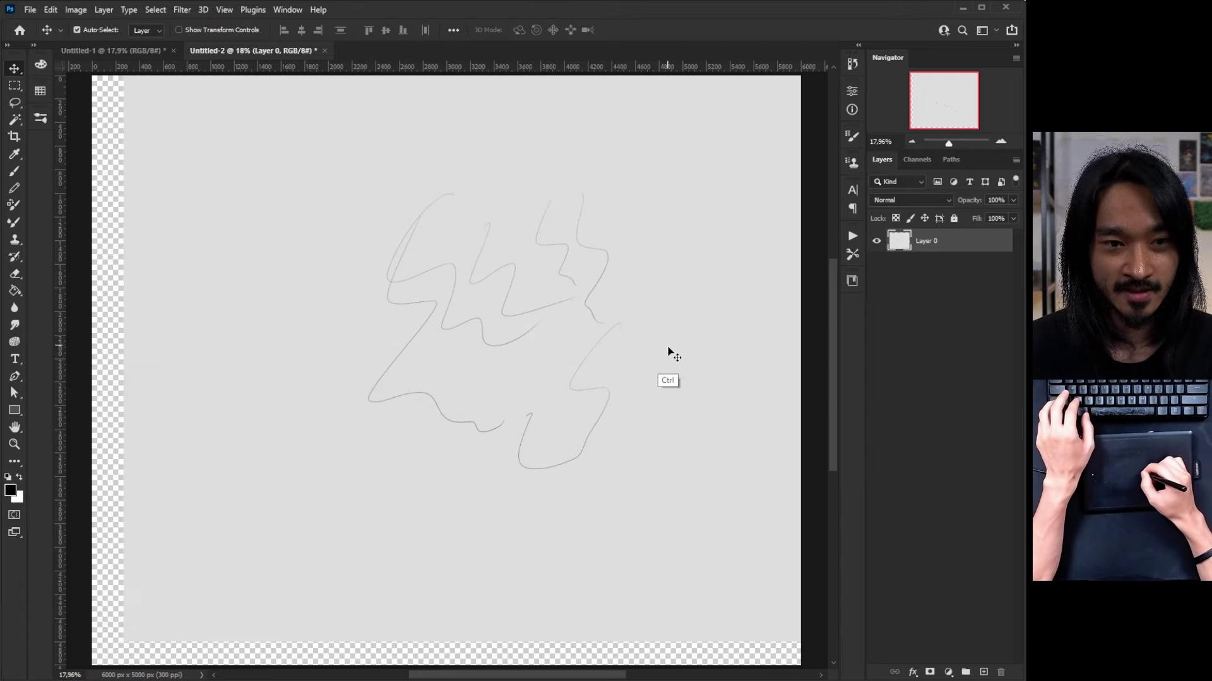
Undo the layer move, the Background conversion and all the test strokes
key(ctrl+z)
key(ctrl+z)
key(ctrl+z)
key(ctrl+z)
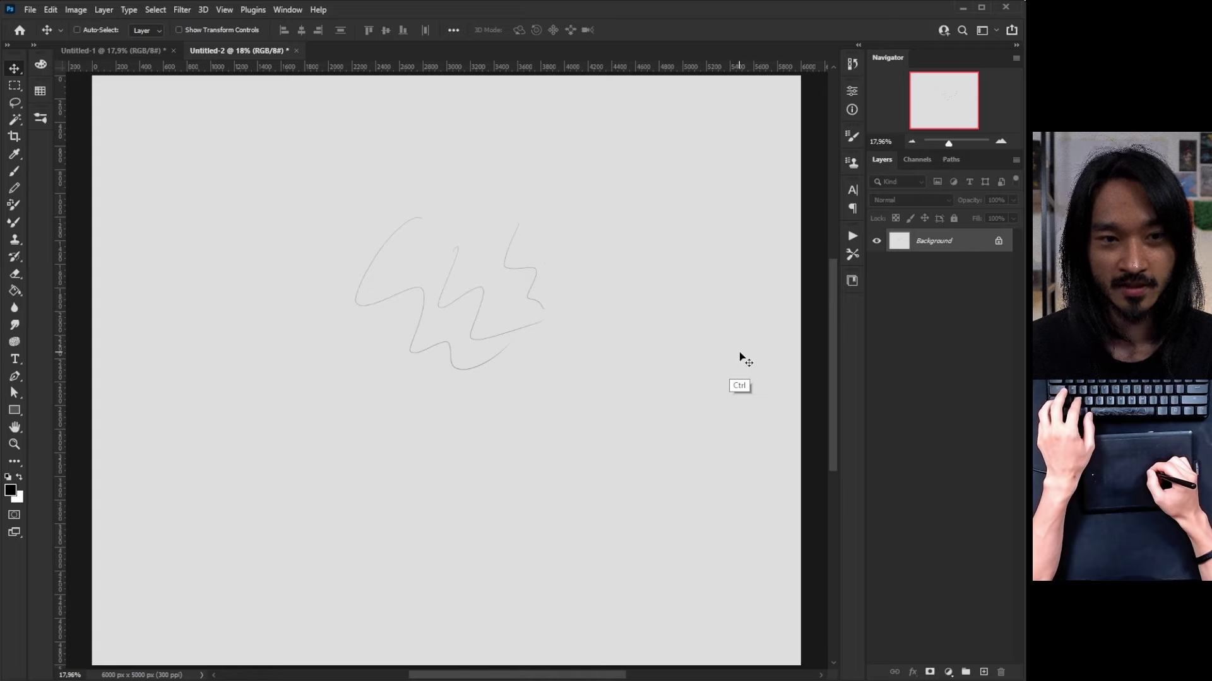
key(ctrl+z)
key(ctrl+z)
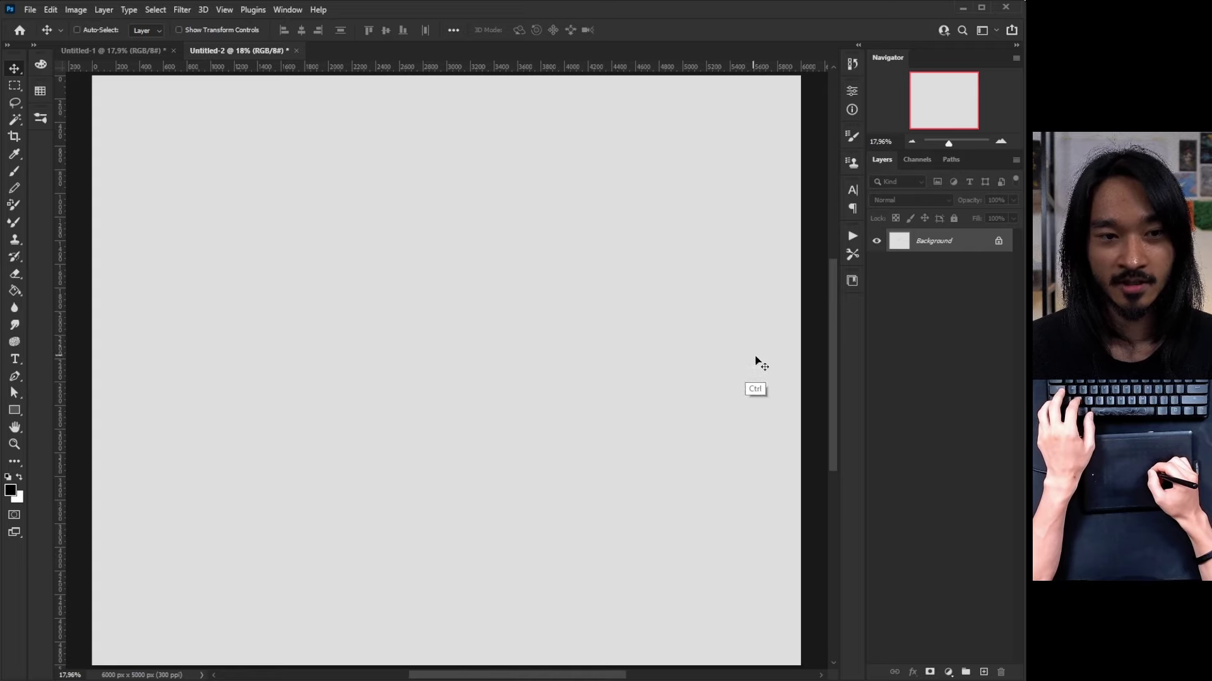
Add a new empty layer above the Background and activate the Brush for drawing on it
click(983, 672)
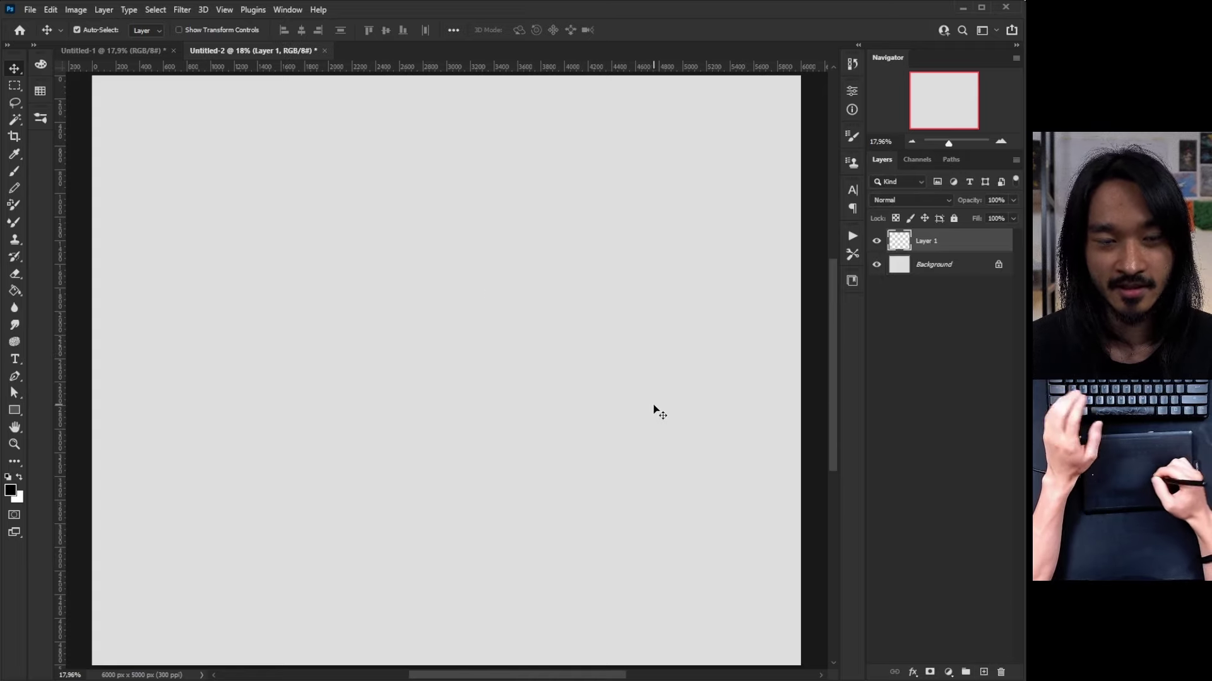
key(b)
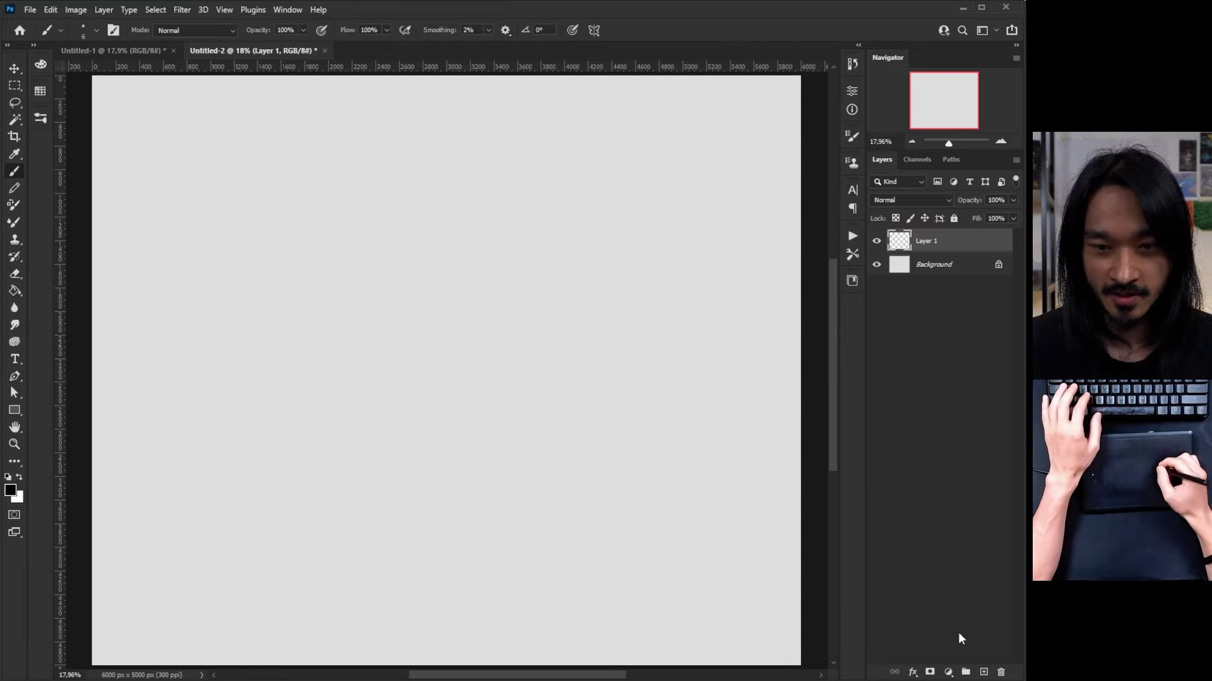
Undo the new layer, add an empty layer above the Background again, and switch its visibility off and back on
key(ctrl+z)
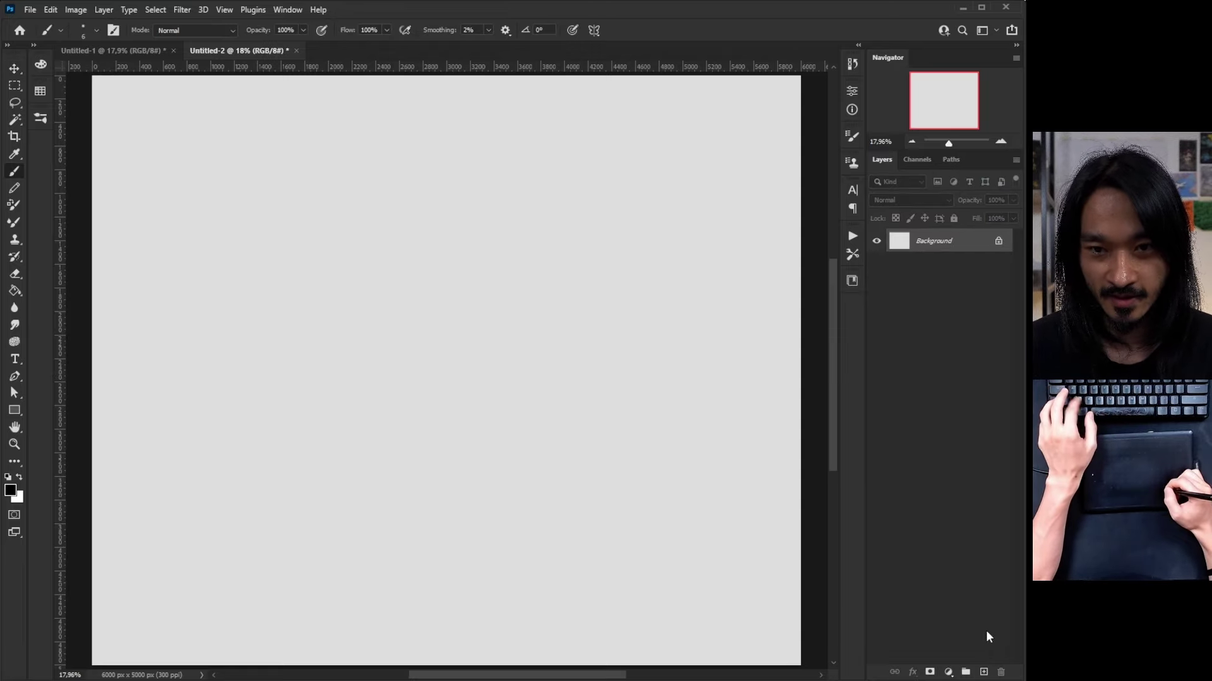
click(983, 672)
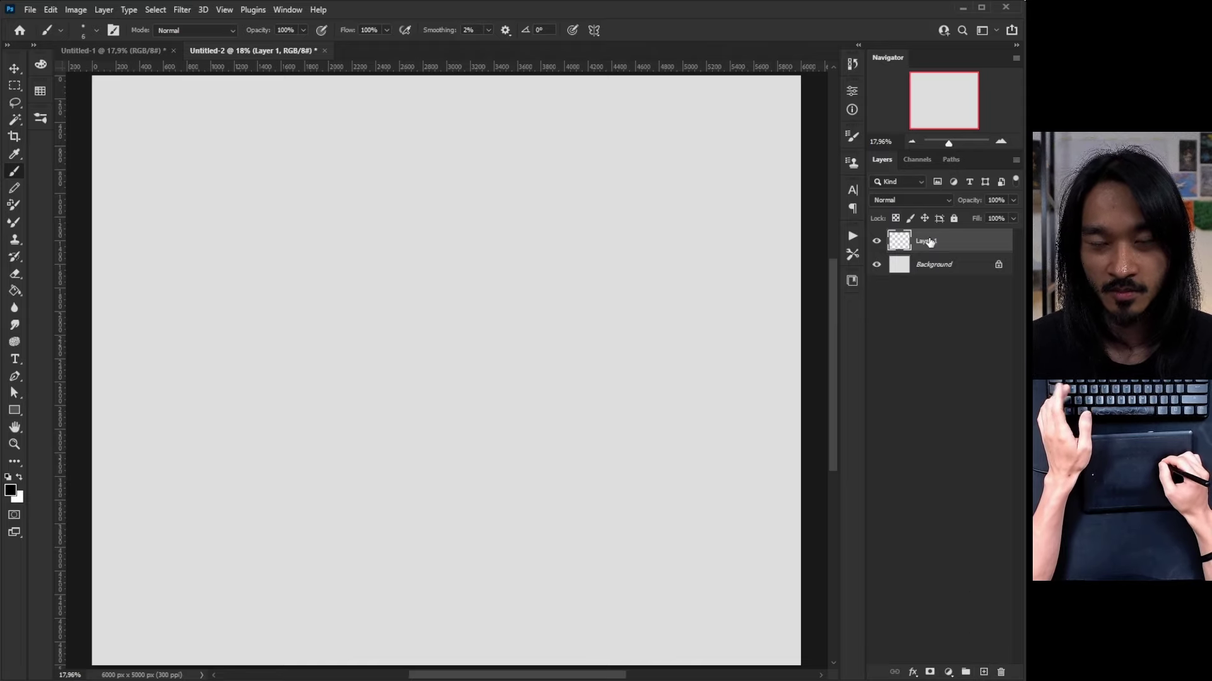
click(877, 243)
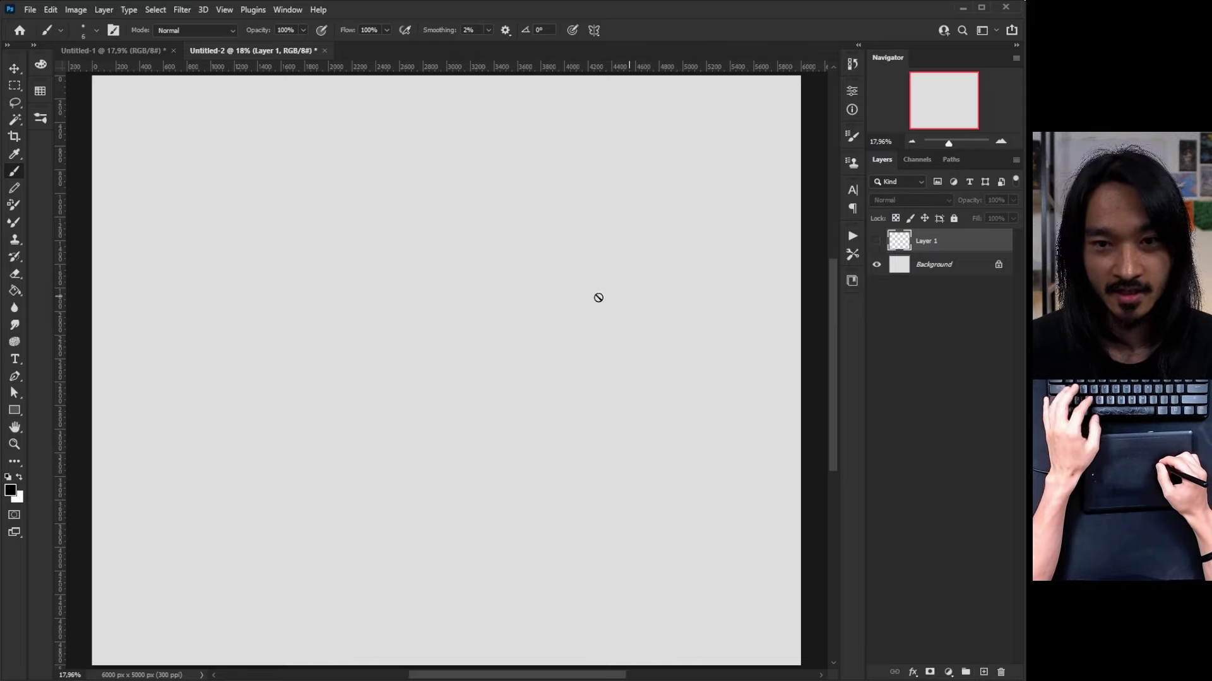
click(876, 242)
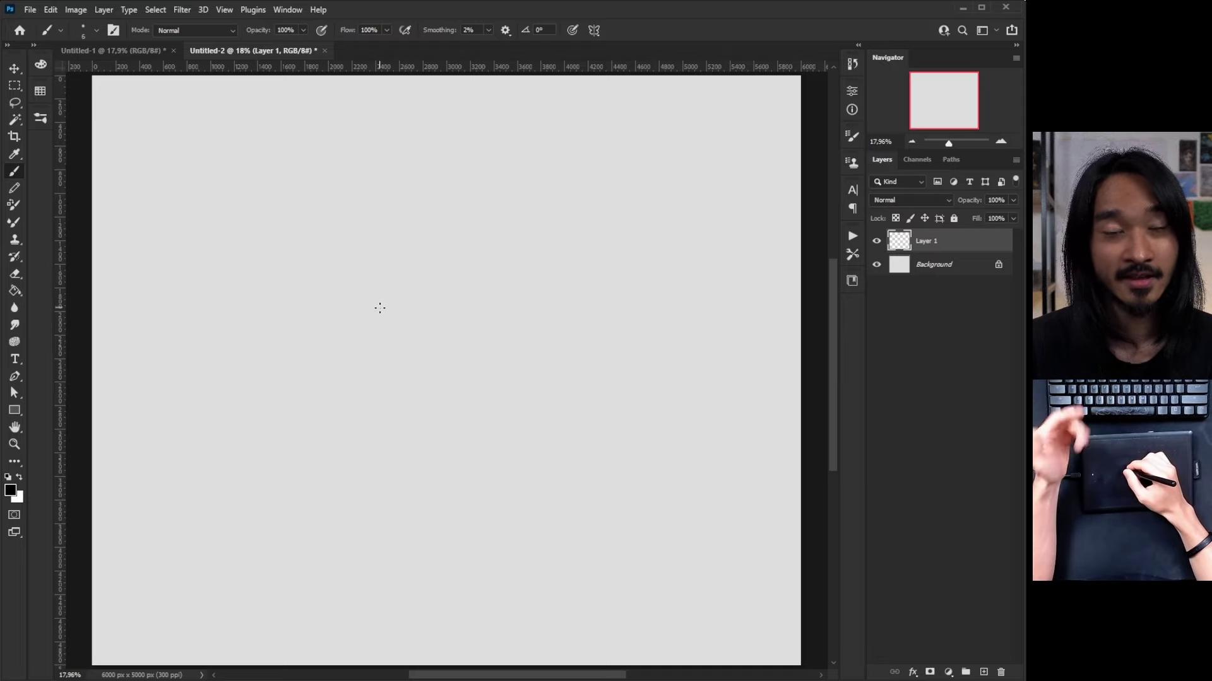
Draw two thin zigzag test strokes in the middle of Layer 1 and toggle the layer's visibility several times
mouse_move(375, 252)
mouse_down()
mouse_move(376, 347)
mouse_move(448, 388)
mouse_up()
mouse_move(474, 231)
mouse_down()
mouse_move(511, 336)
mouse_move(495, 502)
mouse_move(651, 486)
mouse_up()
click(876, 242)
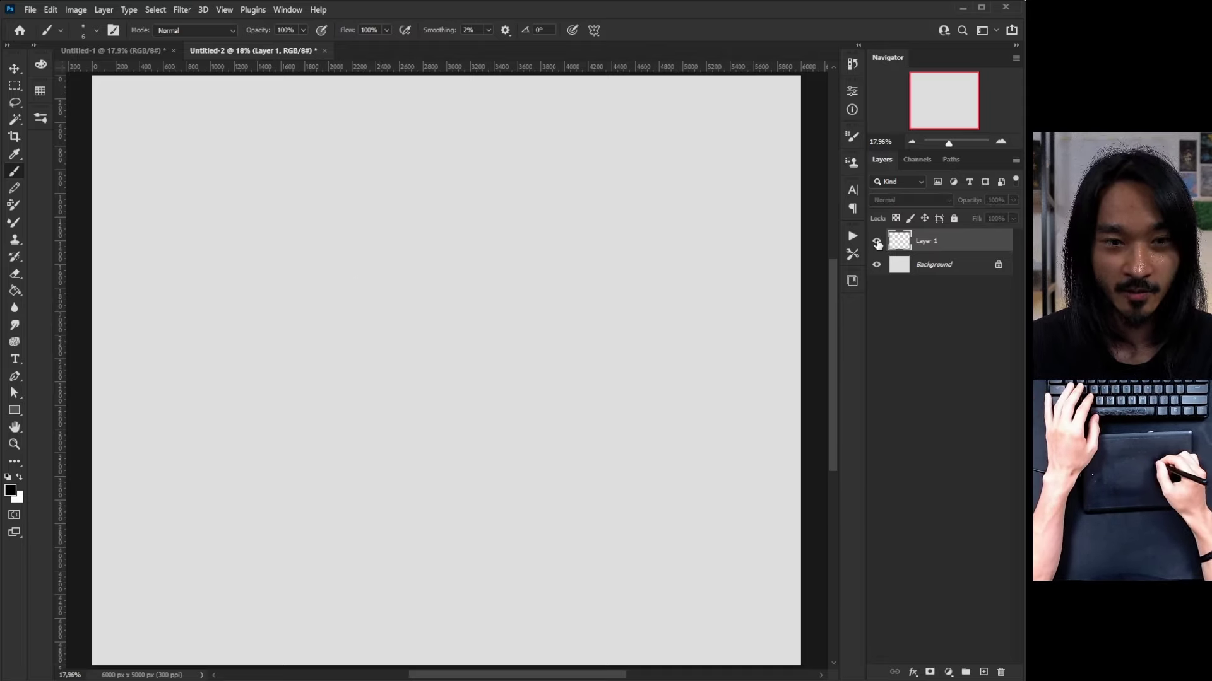
click(877, 243)
click(877, 244)
click(876, 243)
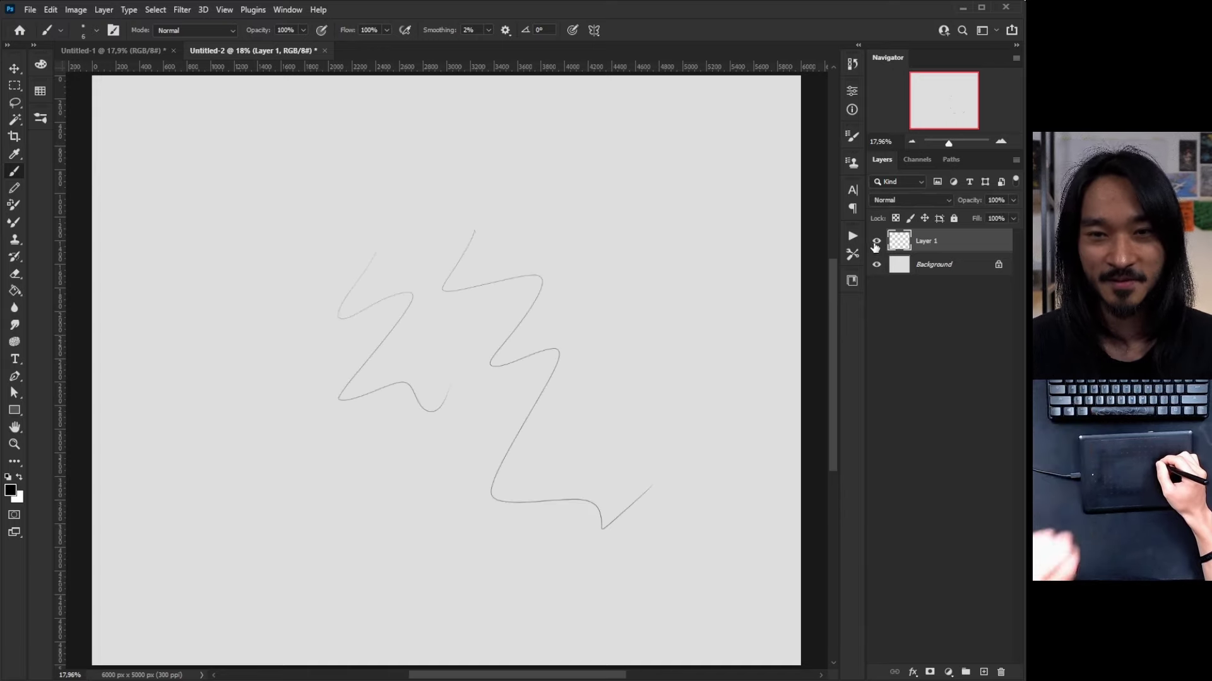
click(876, 243)
click(875, 244)
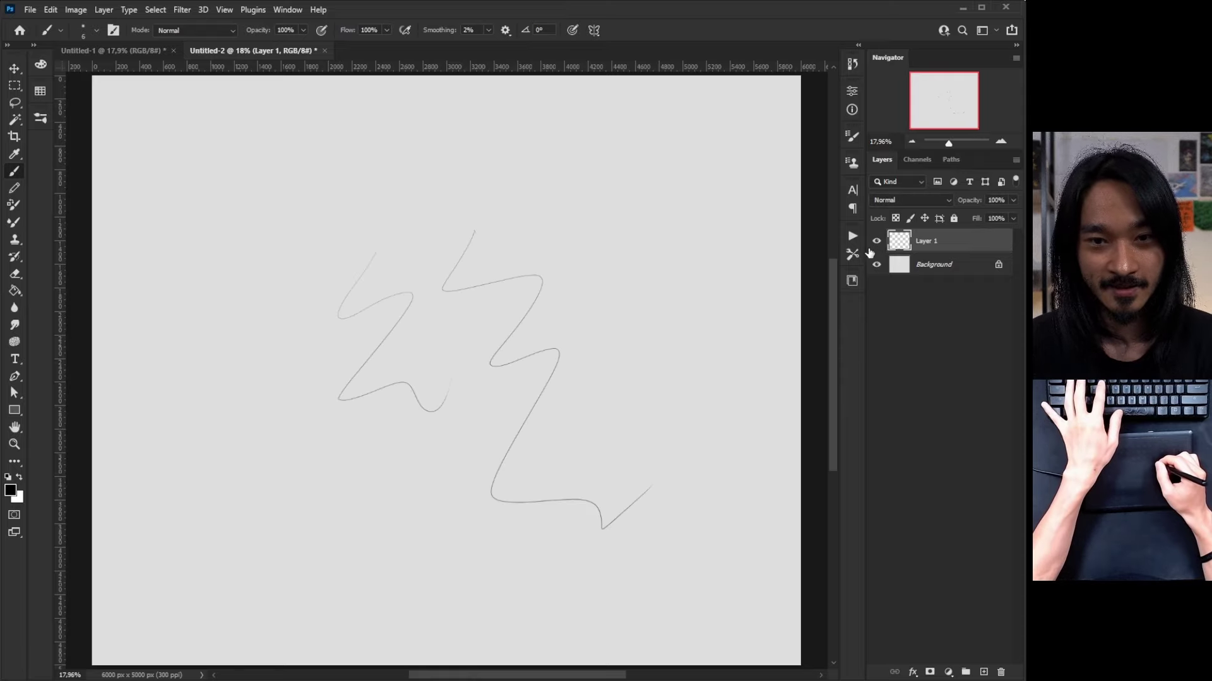
Move the strokes on Layer 1 slightly upward with Free Transform and toggle the layer's visibility off and on
key(ctrl+t)
mouse_move(434, 318)
mouse_down()
mouse_move(544, 394)
mouse_move(506, 370)
mouse_move(559, 301)
mouse_up()
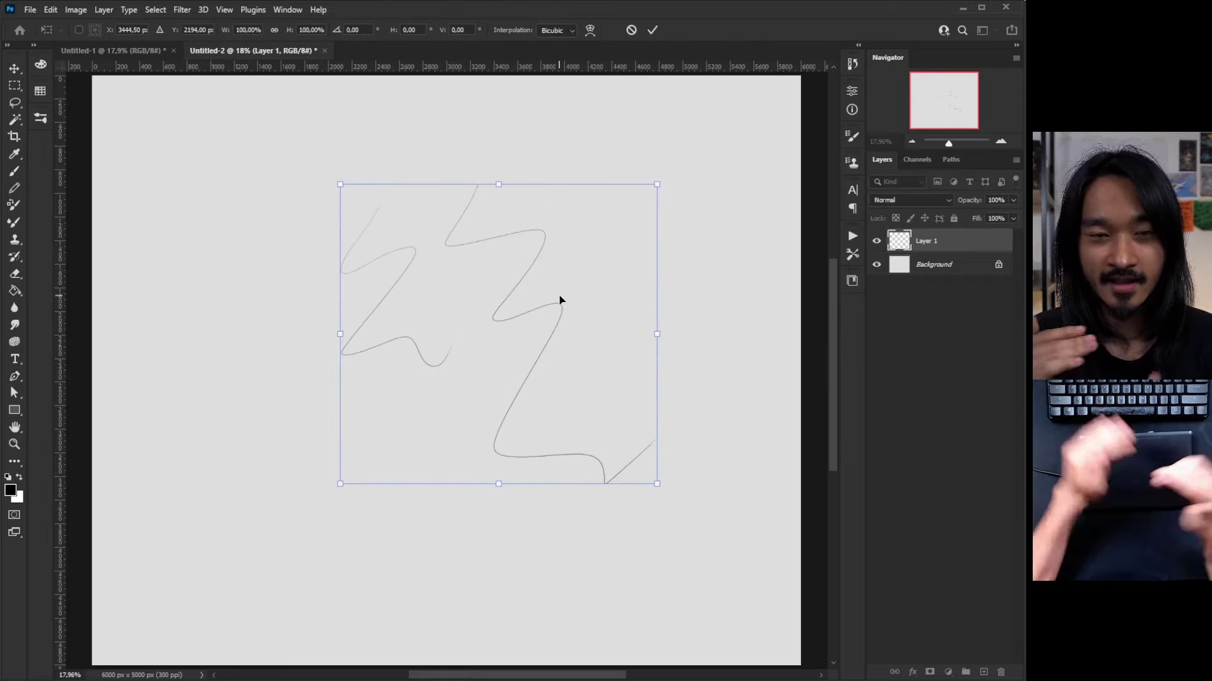
key(b)
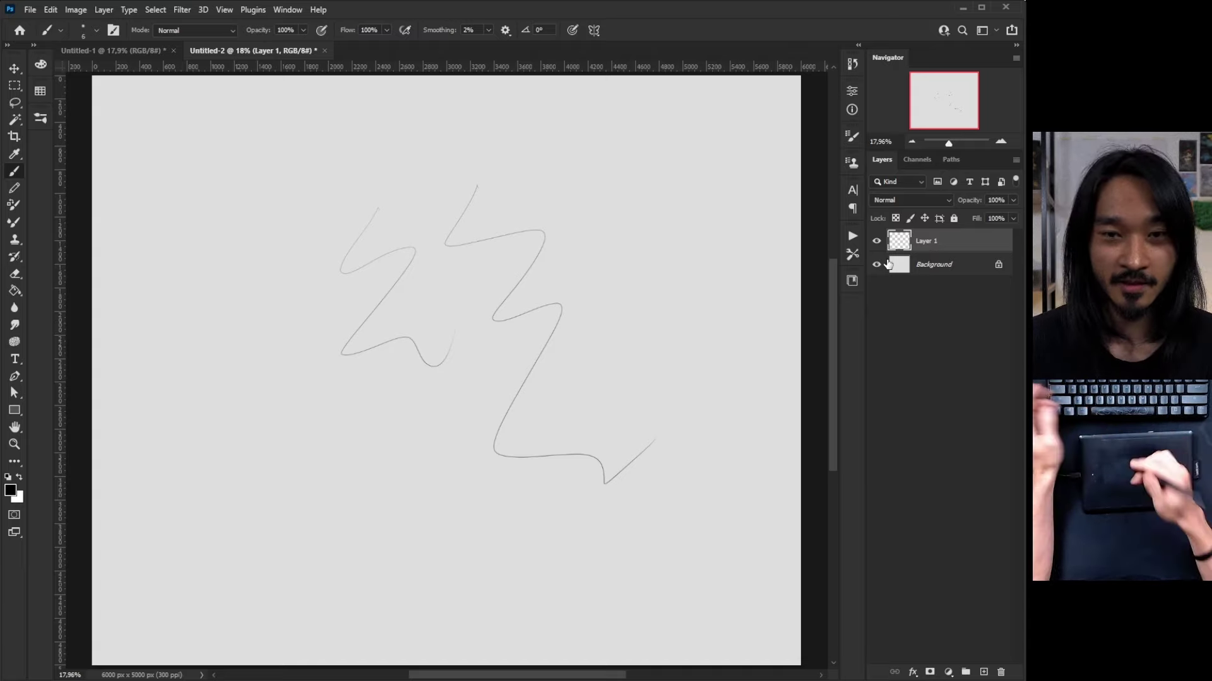
click(876, 243)
click(876, 243)
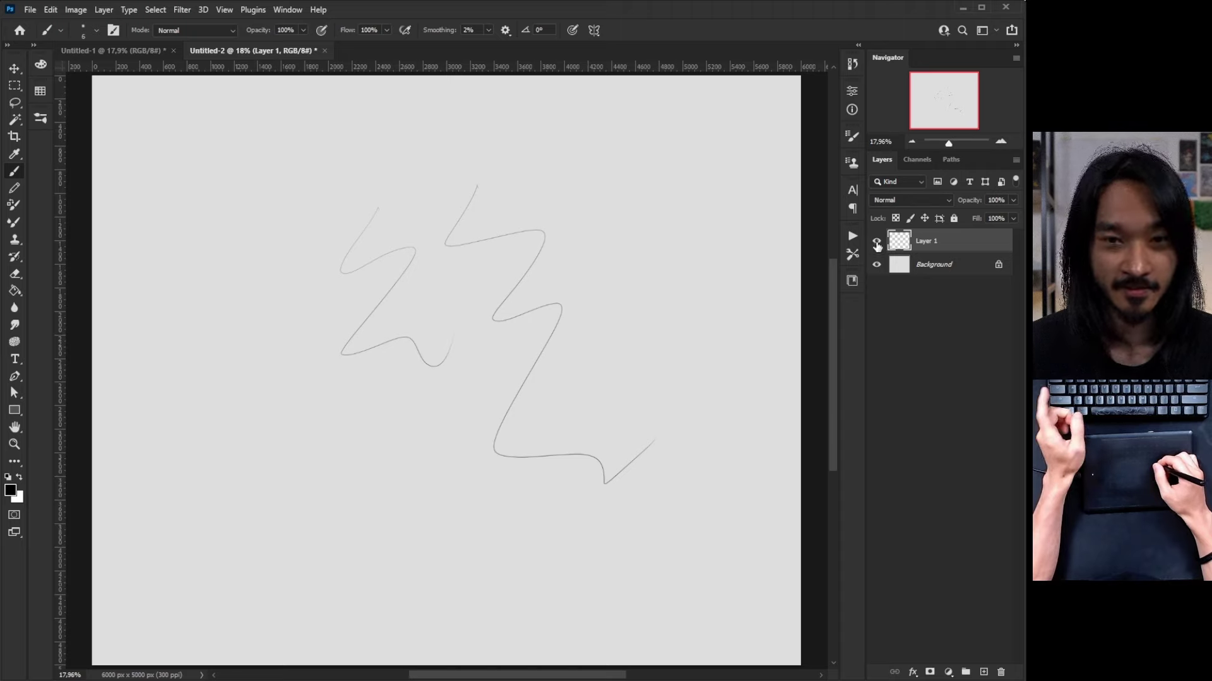
Undo the move and both zigzag test strokes on Layer 1
key(ctrl+z)
key(ctrl+z)
key(ctrl+z)
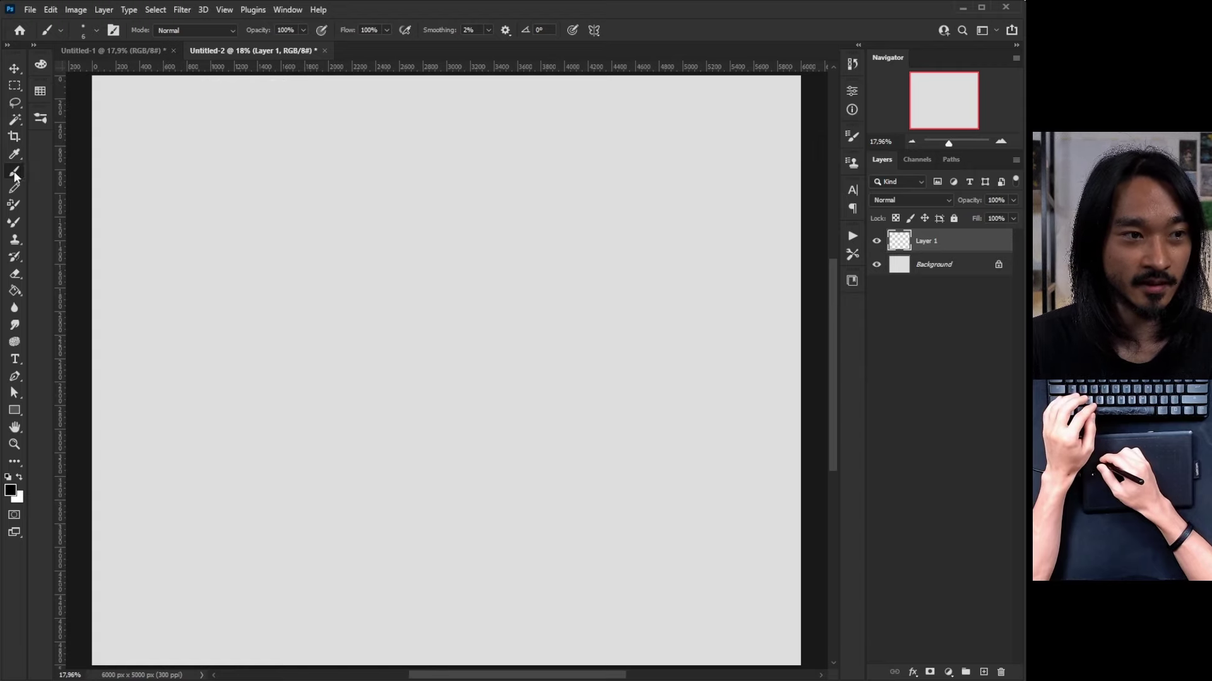
Choose the Soft Round brush from the General Brushes and draw a thin Z-shaped stroke in the upper middle of the canvas
right_click(401, 277)
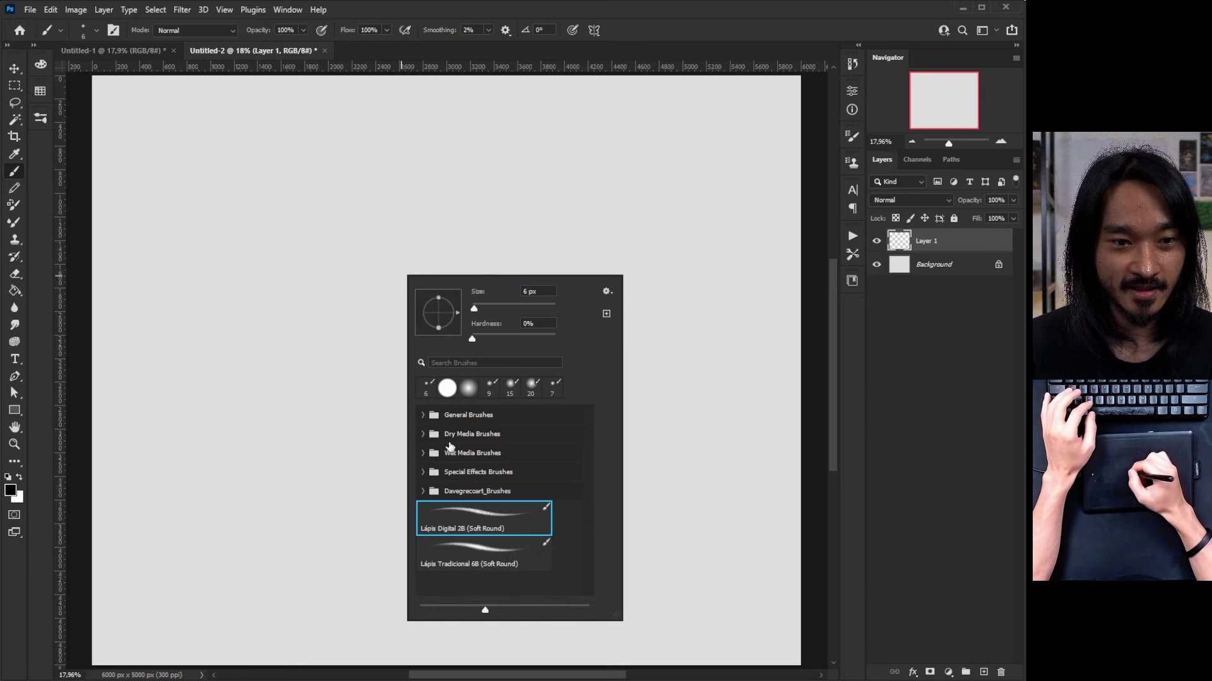
click(424, 414)
mouse_move(586, 435)
mouse_down()
mouse_move(588, 495)
mouse_move(588, 414)
mouse_move(578, 494)
mouse_move(586, 432)
mouse_up()
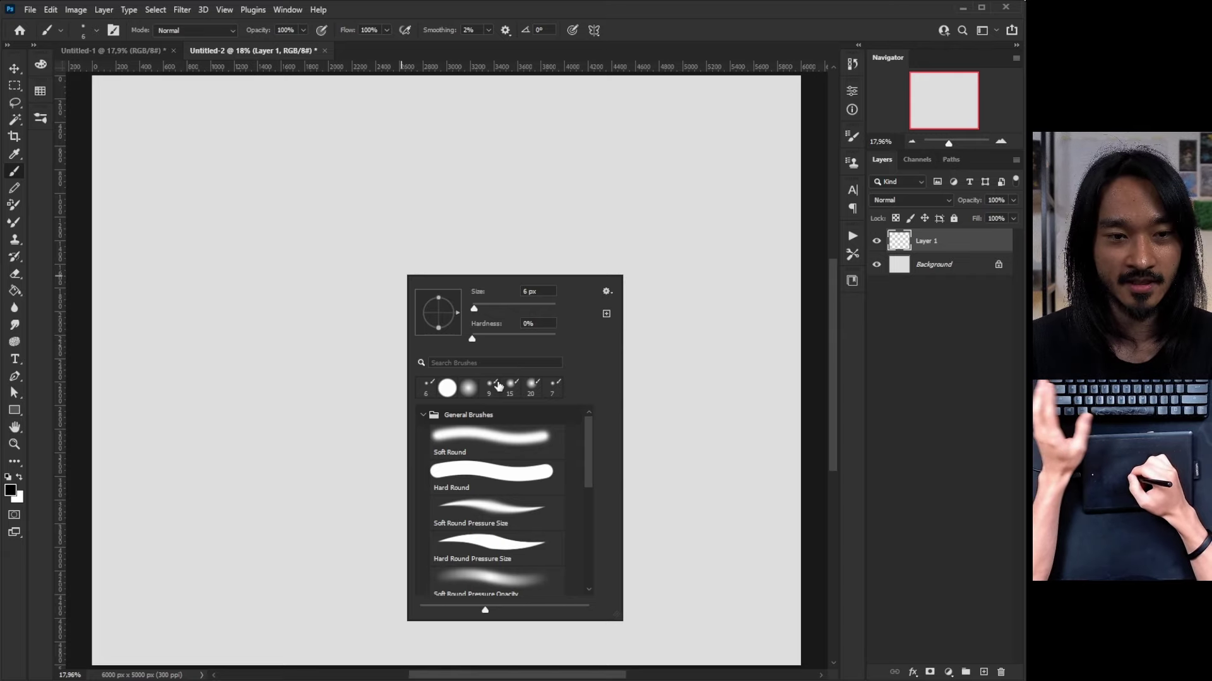
click(473, 441)
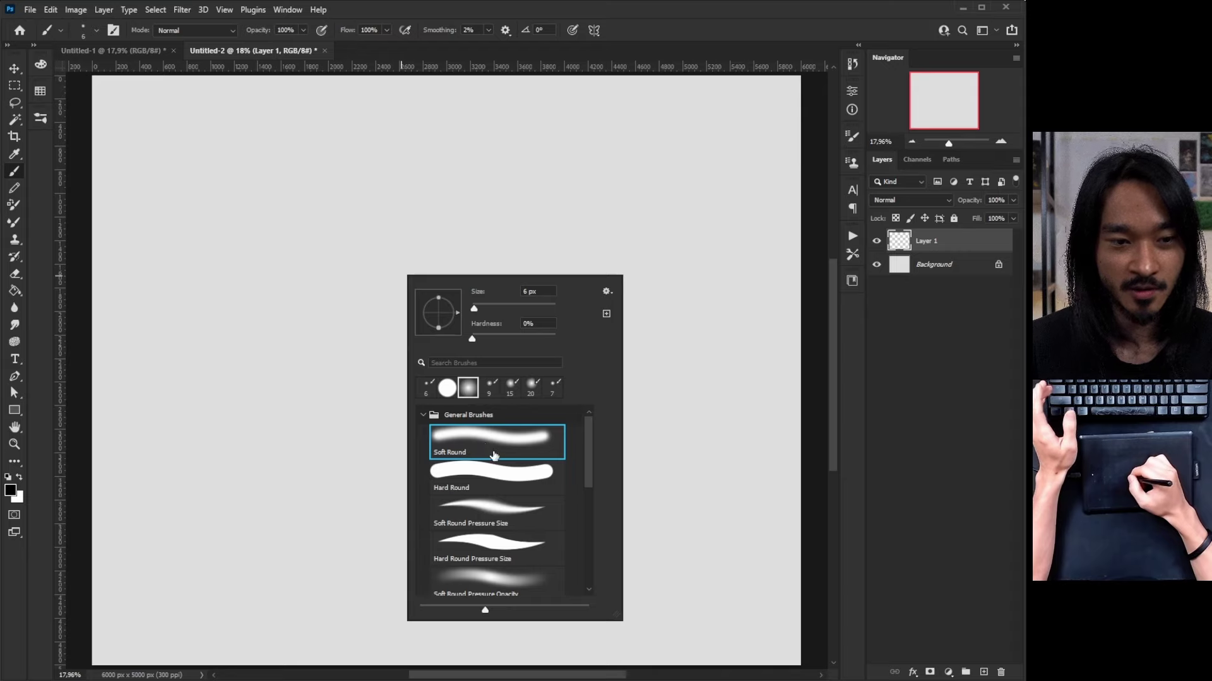
mouse_move(360, 298)
mouse_down()
mouse_move(388, 331)
mouse_move(455, 345)
mouse_up()
Enlarge the Soft Round brush to 50 px and draw a short blurry wavy stroke inside the Z-shaped line
key(z)
drag(392, 306, 481, 379)
key(b)
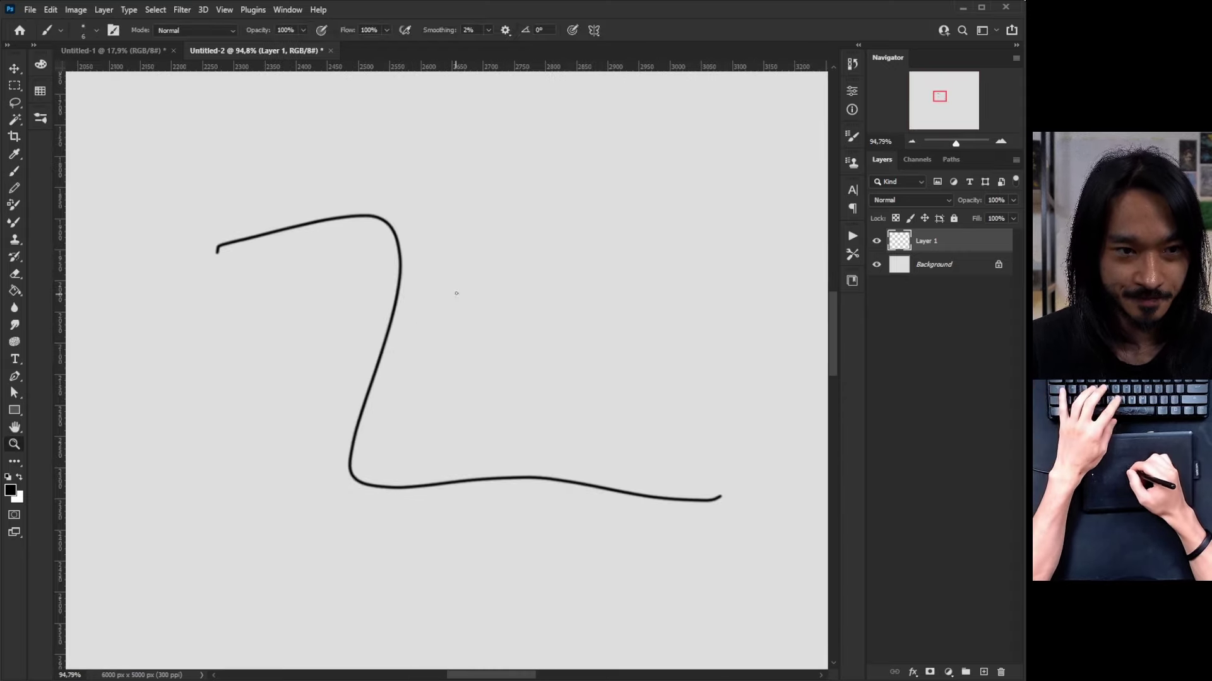
key(bracketright)
key(bracketright)
key(bracketright)
key(bracketright)
key(bracketright)
key(bracketright)
key(bracketright)
drag(477, 205, 565, 369)
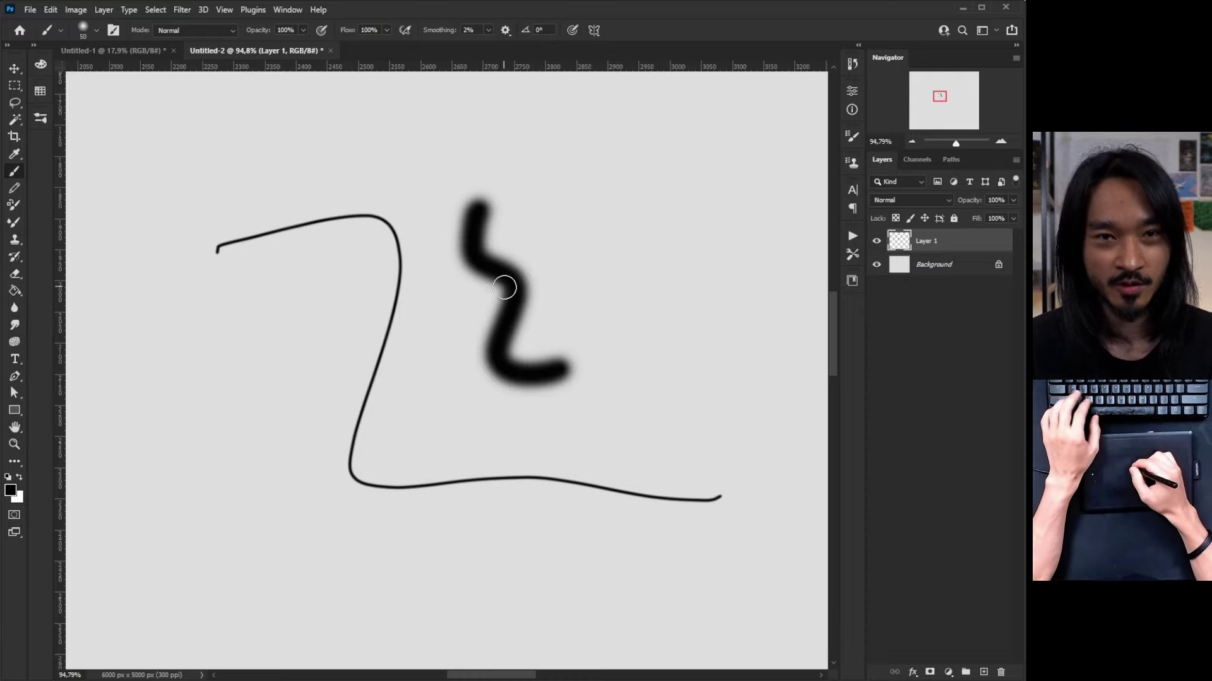
Switch to the Hard Round brush at 50 px and draw a thick wavy stroke beside the blurry one
right_click(518, 259)
click(568, 460)
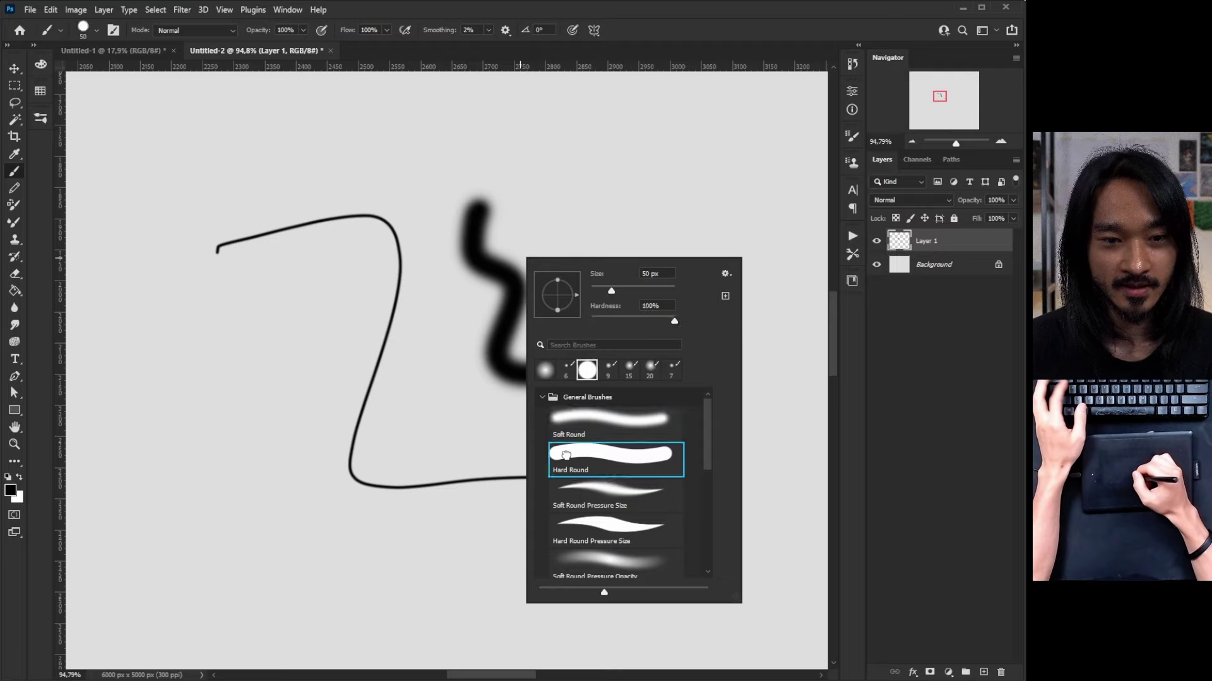
drag(581, 156, 626, 362)
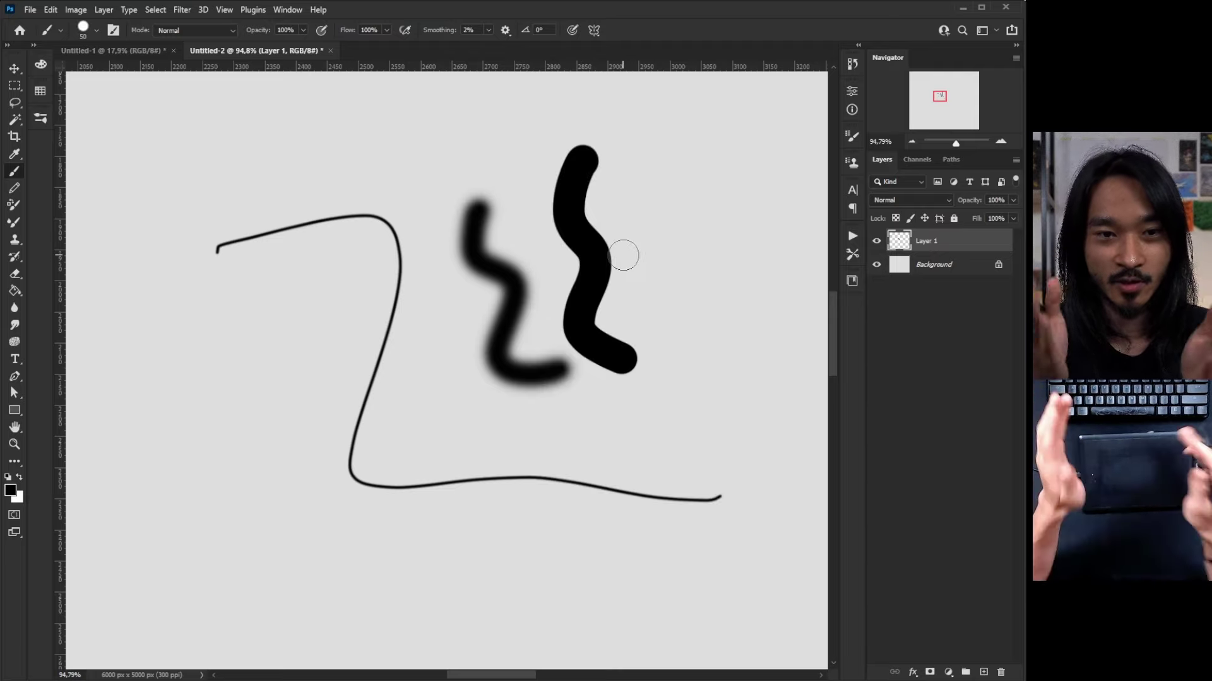
Select the Lápis Digital 2B (Soft Round) brush at 6 px and draw two thin wavy strokes beside the thick hard stroke
right_click(657, 251)
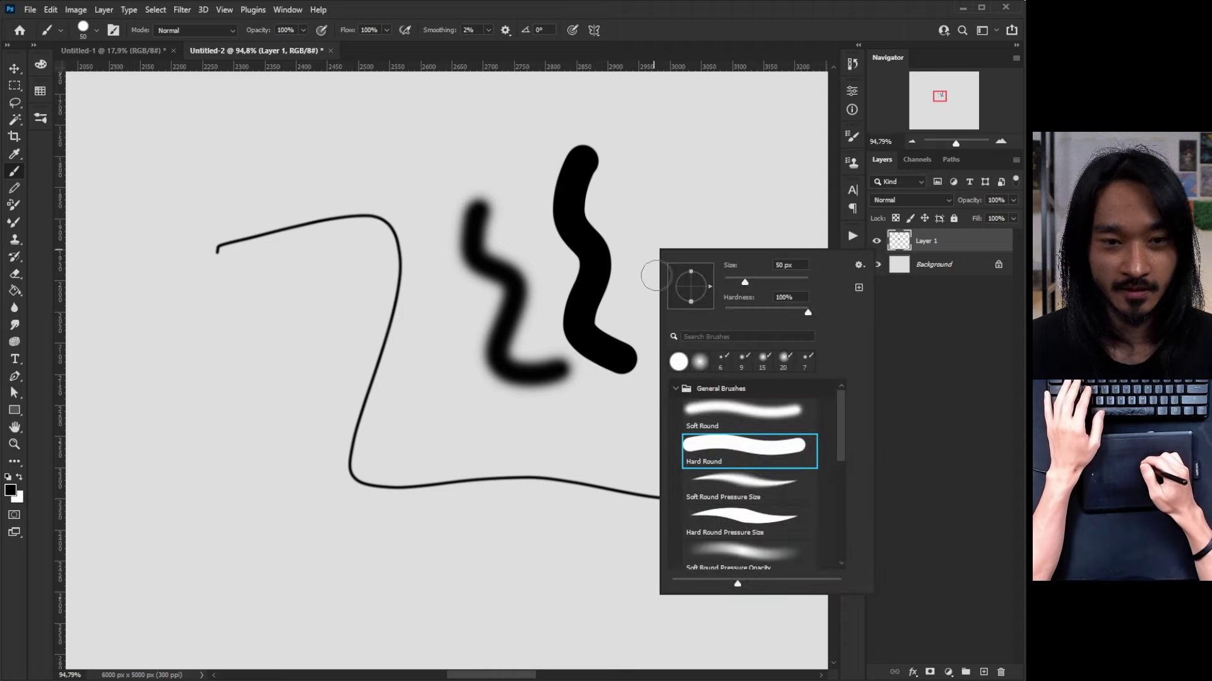
click(674, 391)
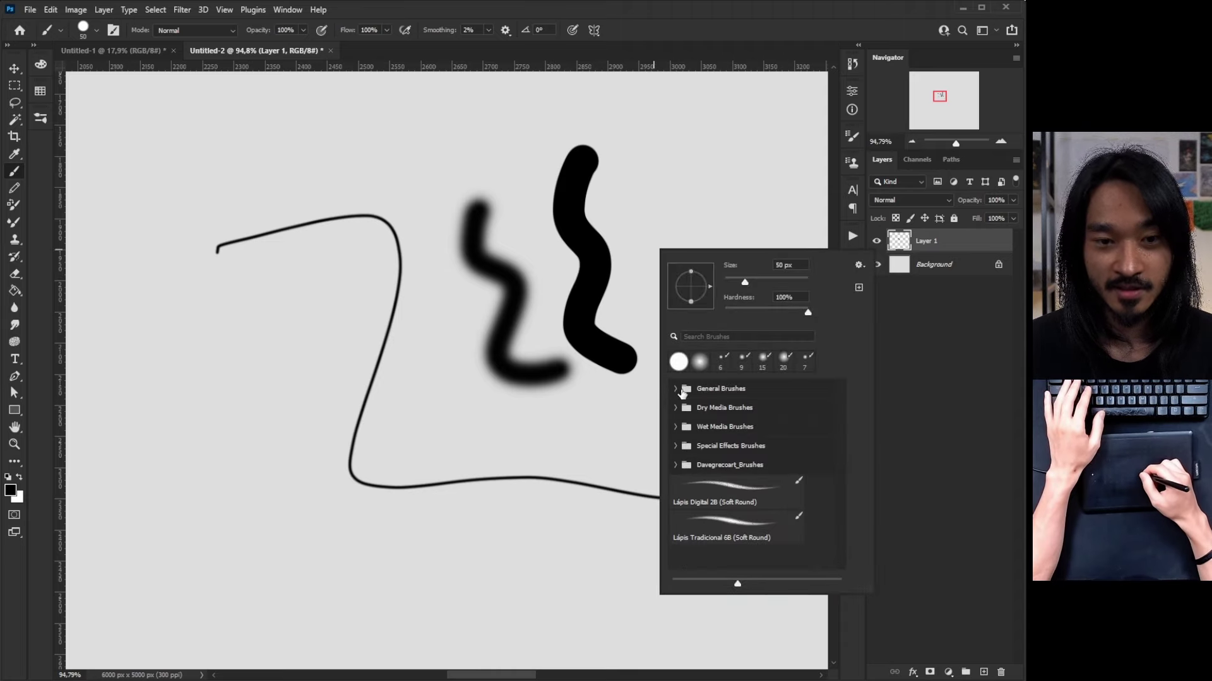
click(718, 496)
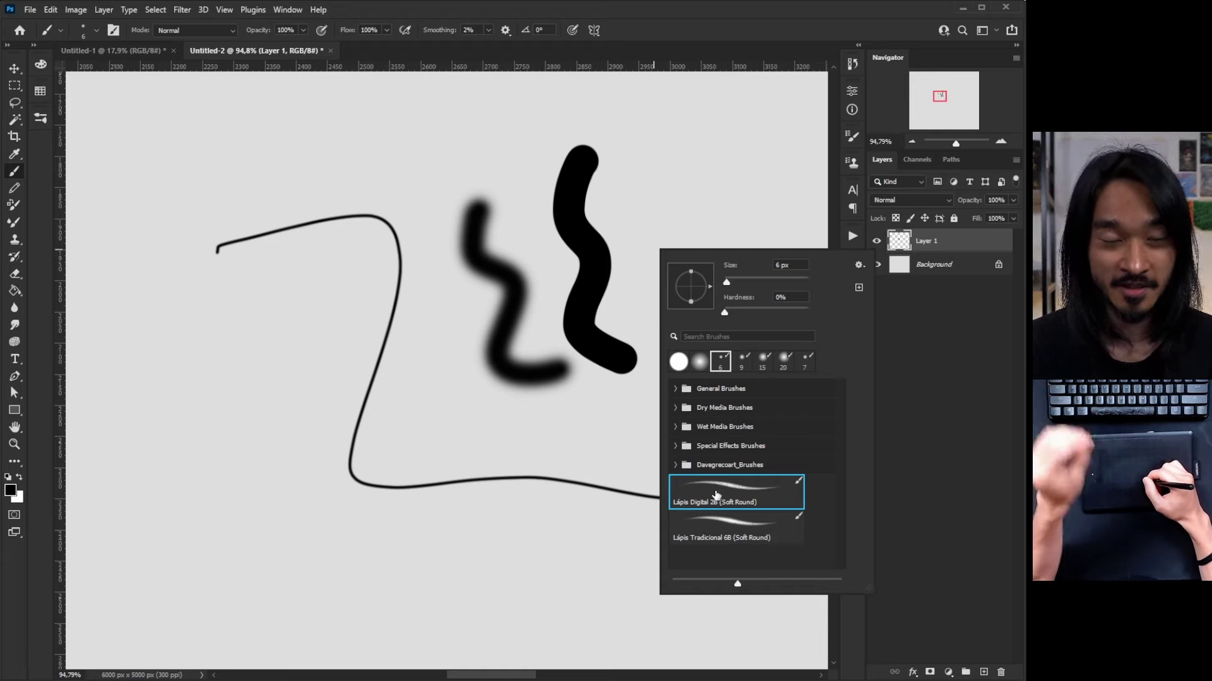
mouse_move(649, 166)
mouse_down()
mouse_move(677, 257)
mouse_move(695, 370)
mouse_up()
drag(708, 242, 762, 296)
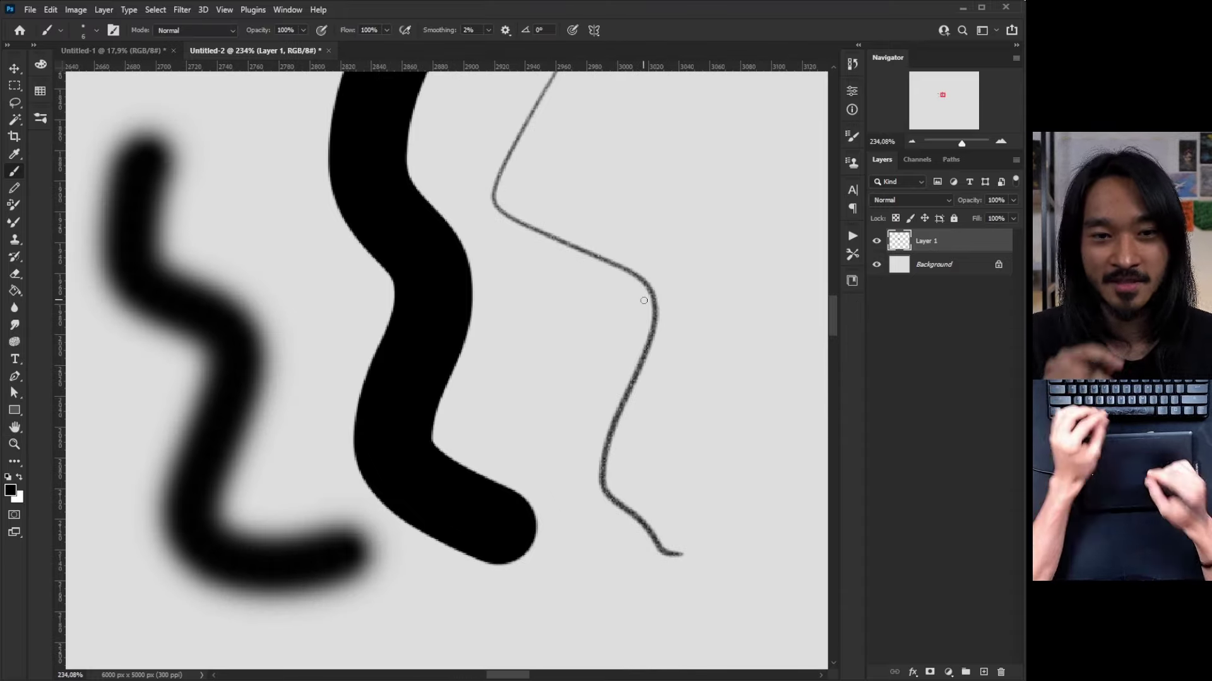
mouse_move(639, 171)
mouse_down()
mouse_move(661, 223)
mouse_move(678, 321)
mouse_move(673, 403)
mouse_move(692, 462)
mouse_up()
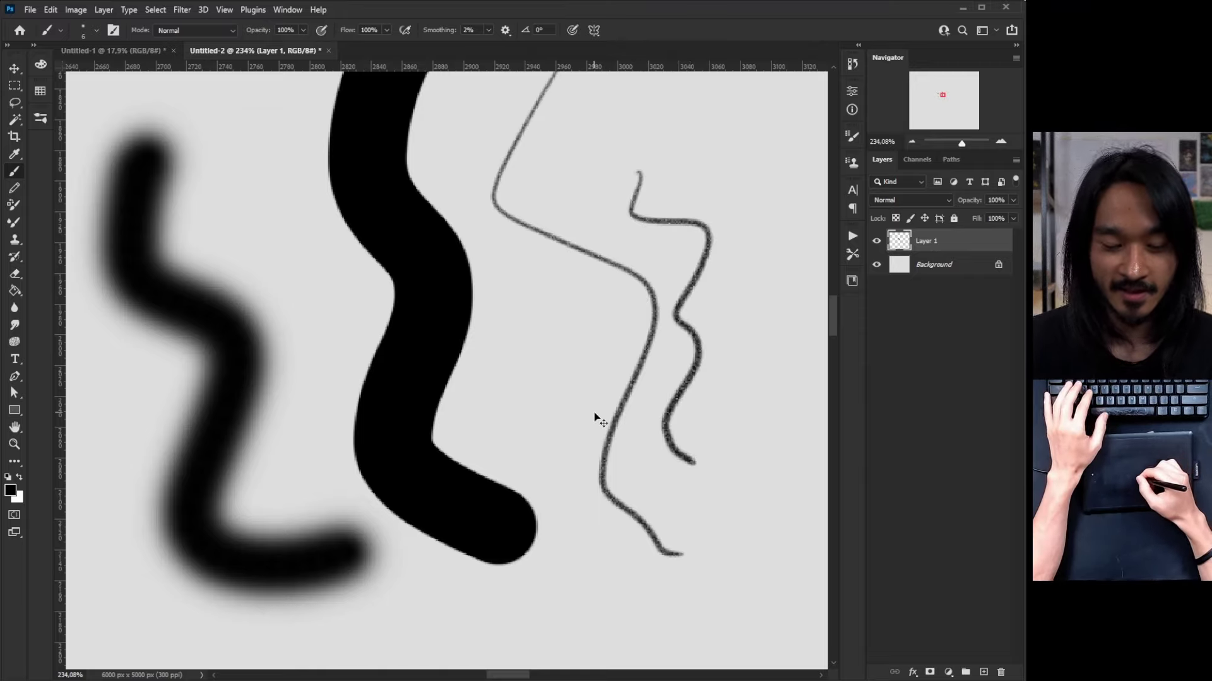
Sketch a thin rough ellipse across the soft and hard strokes and undo it
key(ctrl+minus)
key(ctrl+minus)
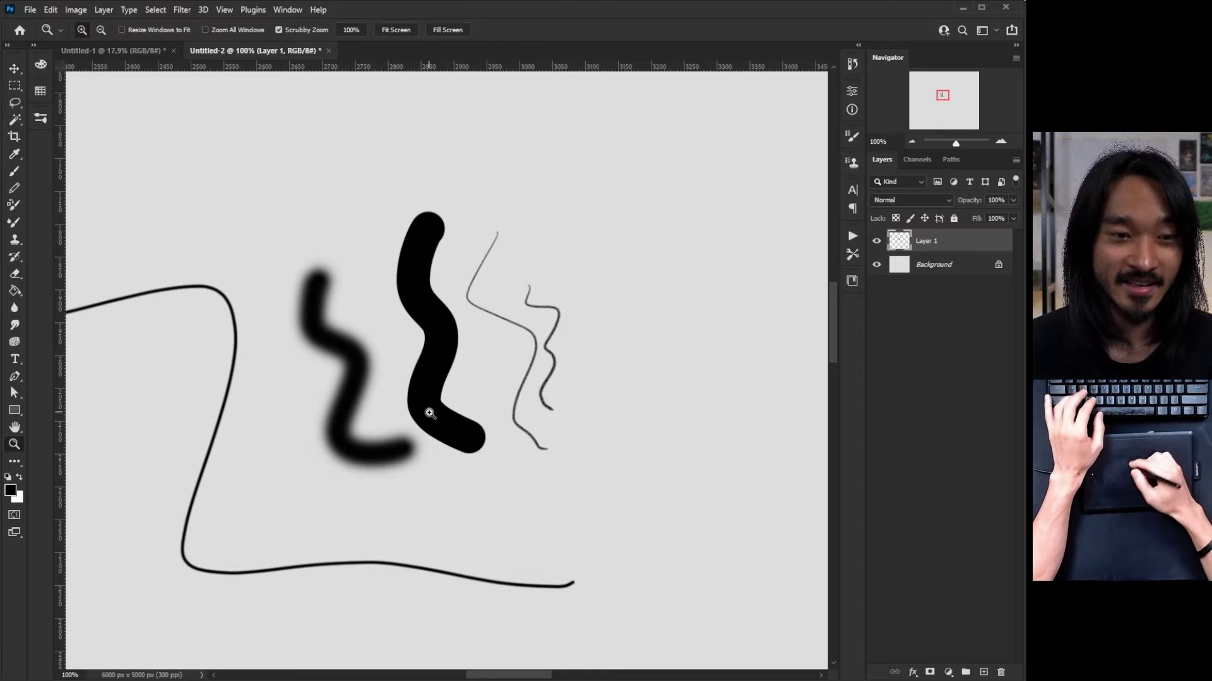
drag(425, 406, 465, 428)
mouse_move(252, 436)
mouse_down()
mouse_move(395, 316)
mouse_move(234, 396)
mouse_up()
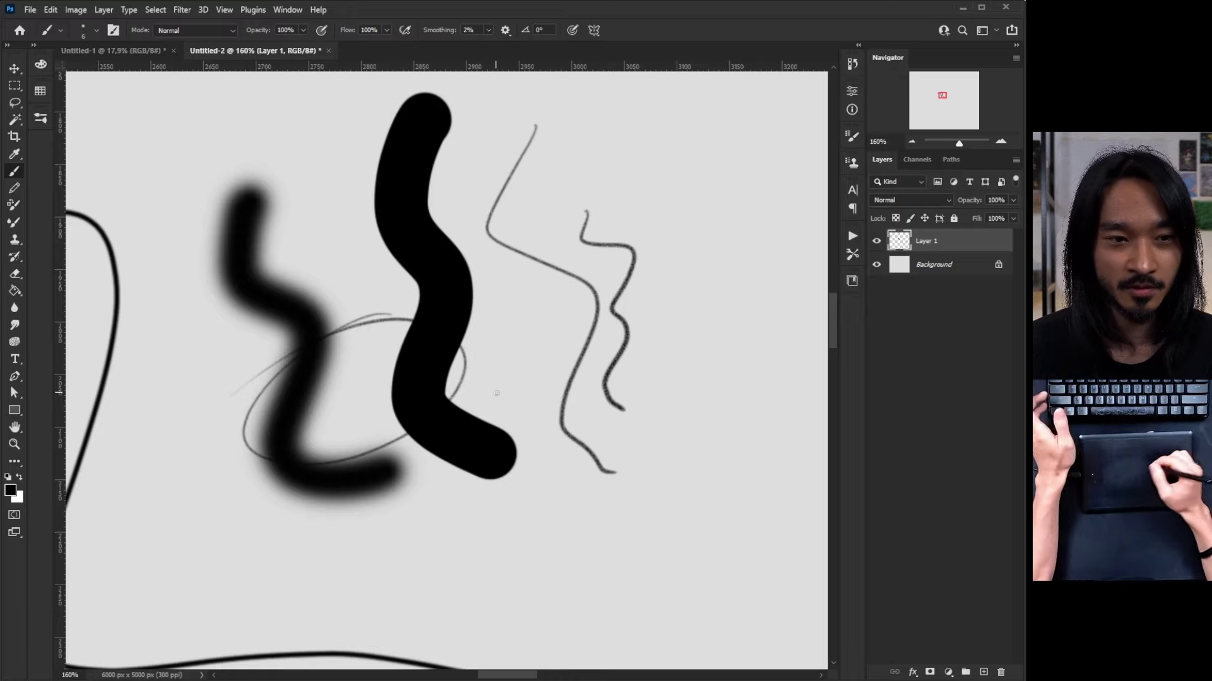
key(ctrl+minus)
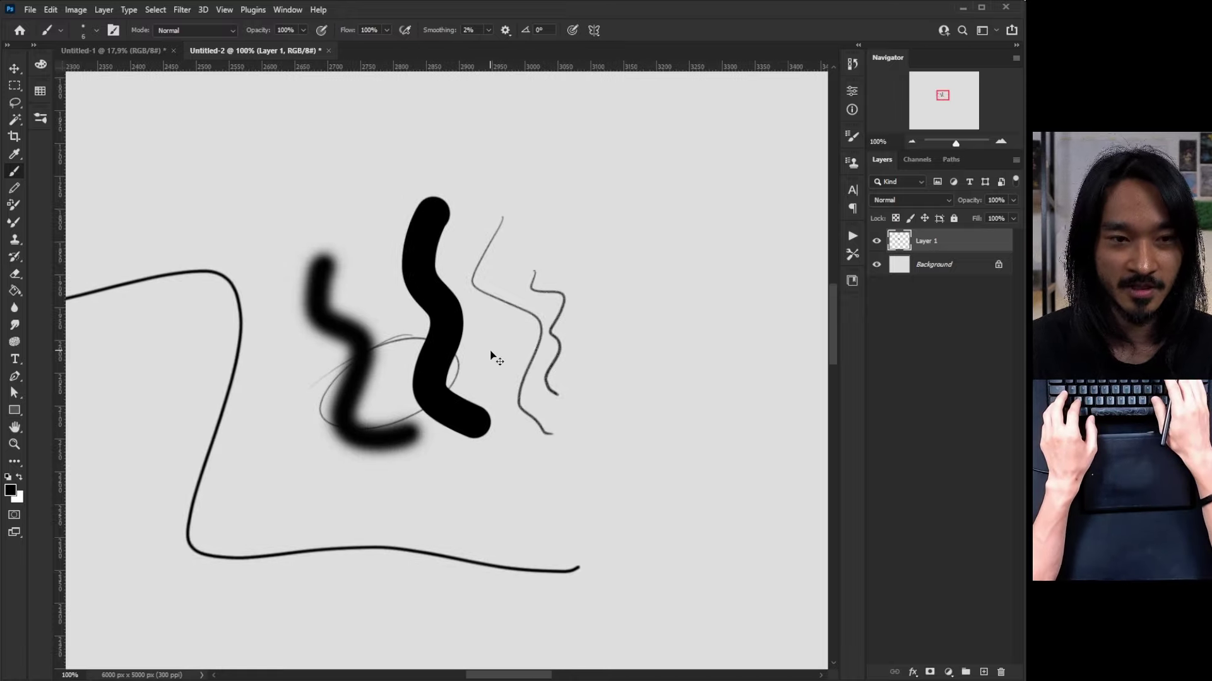
key(ctrl+plus)
key(ctrl+z)
Draw a thin open loop and a small wavy mark above it beside the two thin wavy pencil strokes
mouse_move(726, 330)
mouse_down()
mouse_move(472, 325)
mouse_move(513, 300)
mouse_move(619, 463)
mouse_move(609, 307)
mouse_move(657, 292)
mouse_up()
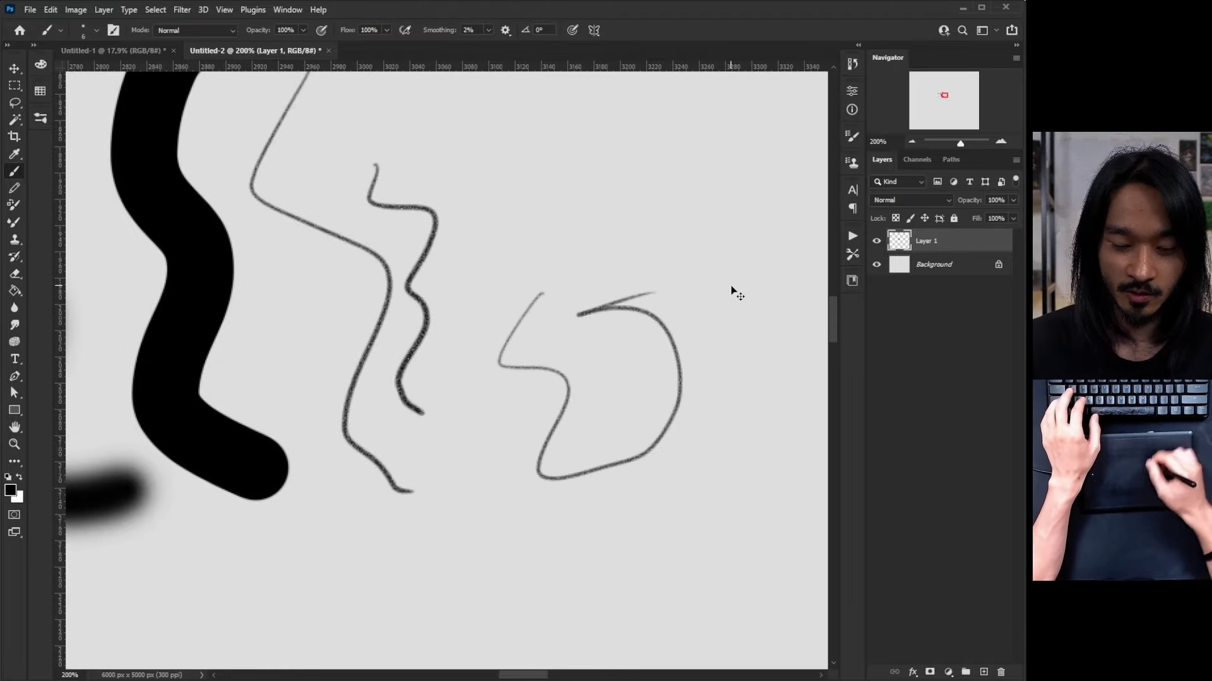
key(ctrl+minus)
key(ctrl+plus)
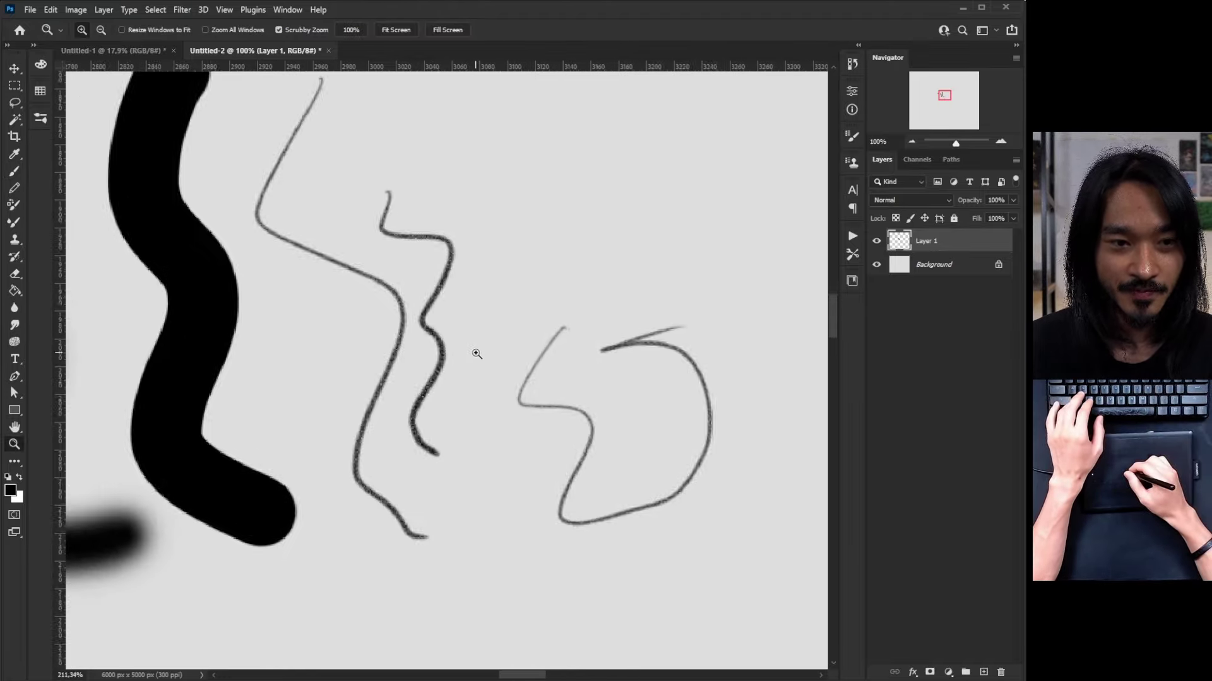
key(ctrl+minus)
key(ctrl+plus)
mouse_move(545, 235)
mouse_down()
mouse_move(745, 341)
mouse_move(559, 242)
mouse_move(618, 251)
mouse_move(670, 219)
mouse_up()
key(ctrl+z)
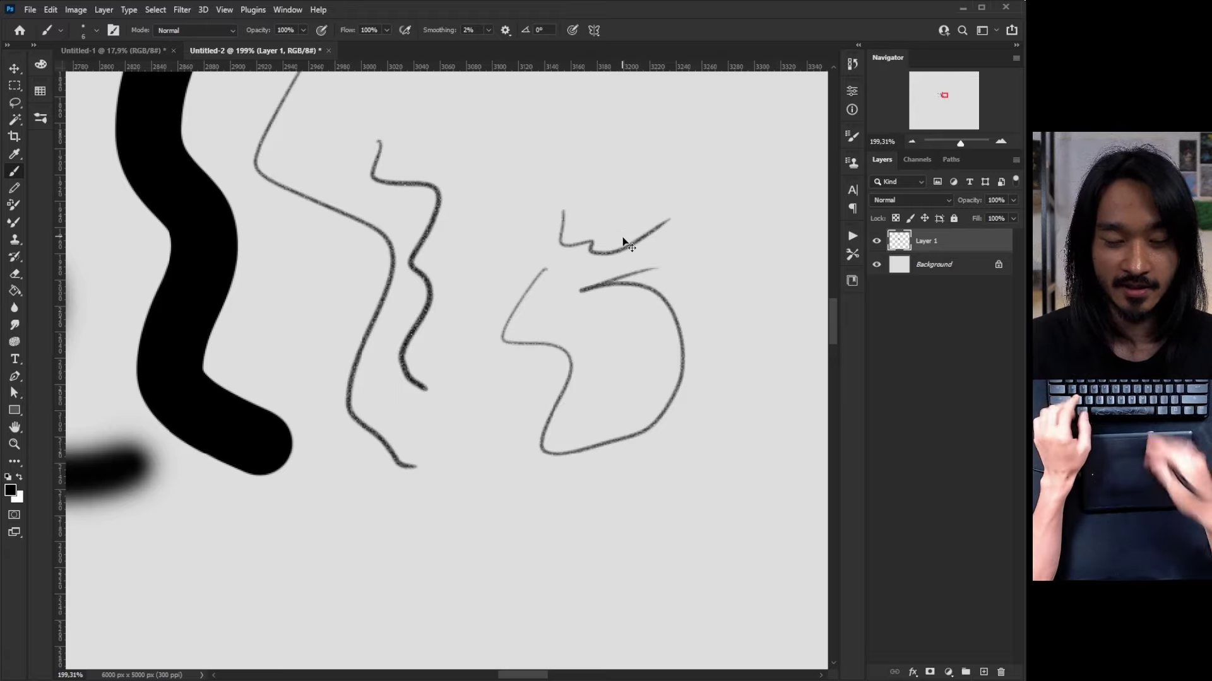
Draw several thin straight and wavy pencil strokes in the empty area below the earlier brush tests
key(ctrl+minus)
key(ctrl+minus)
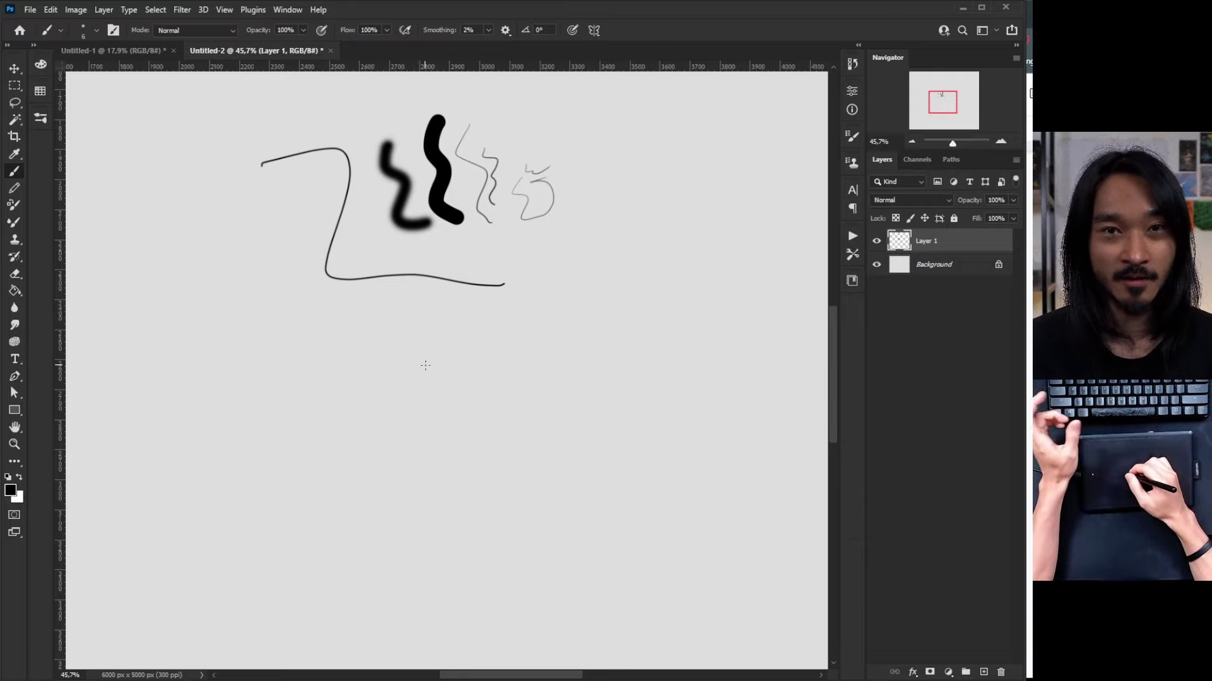
mouse_move(406, 334)
mouse_down()
mouse_move(441, 389)
mouse_move(553, 364)
mouse_up()
drag(441, 355, 640, 290)
drag(490, 361, 644, 299)
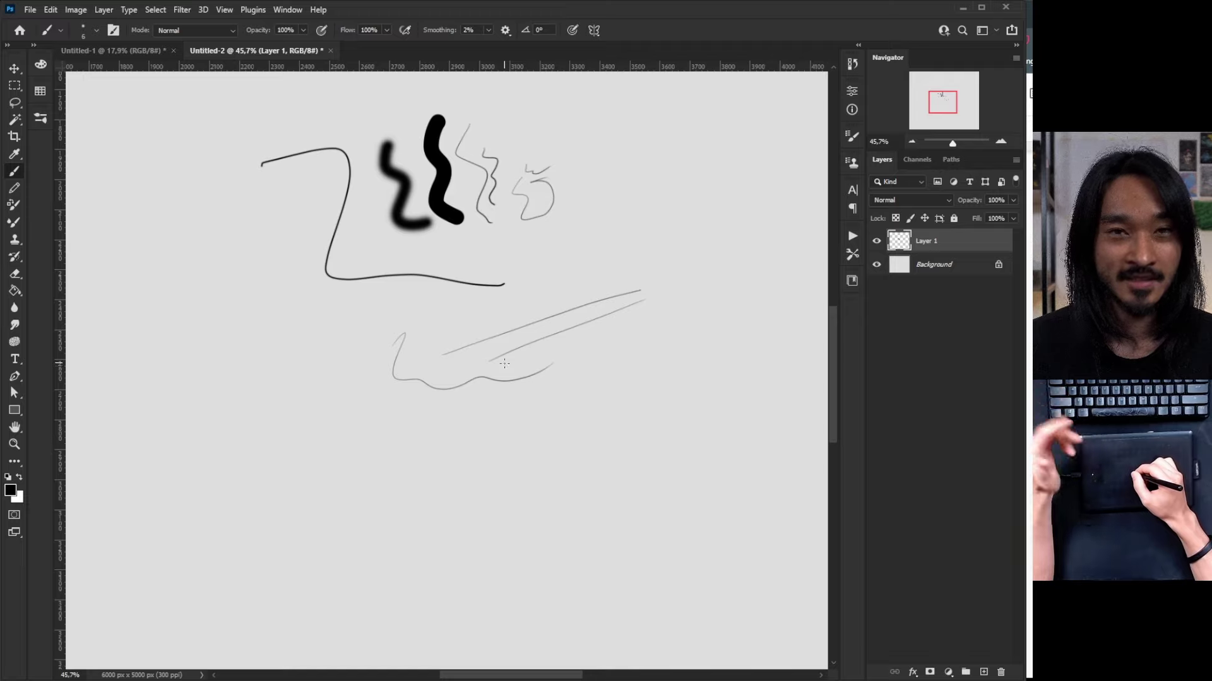
drag(492, 388, 613, 331)
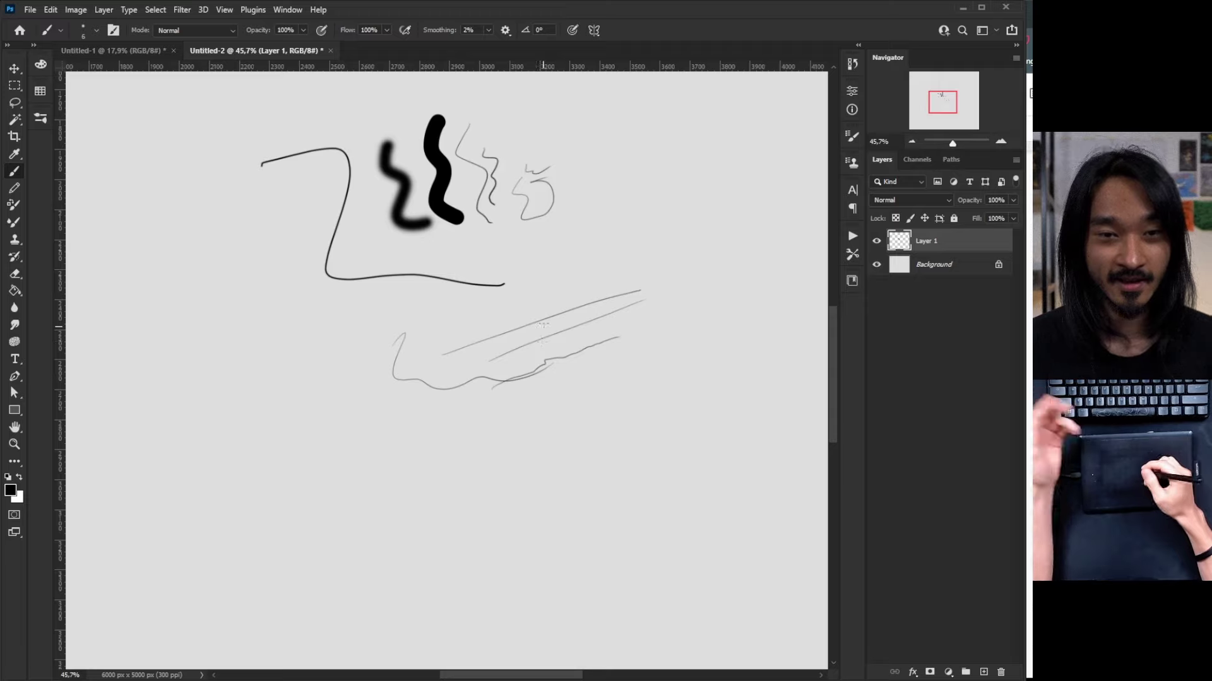
mouse_move(553, 362)
mouse_down()
mouse_move(516, 407)
mouse_move(630, 446)
mouse_up()
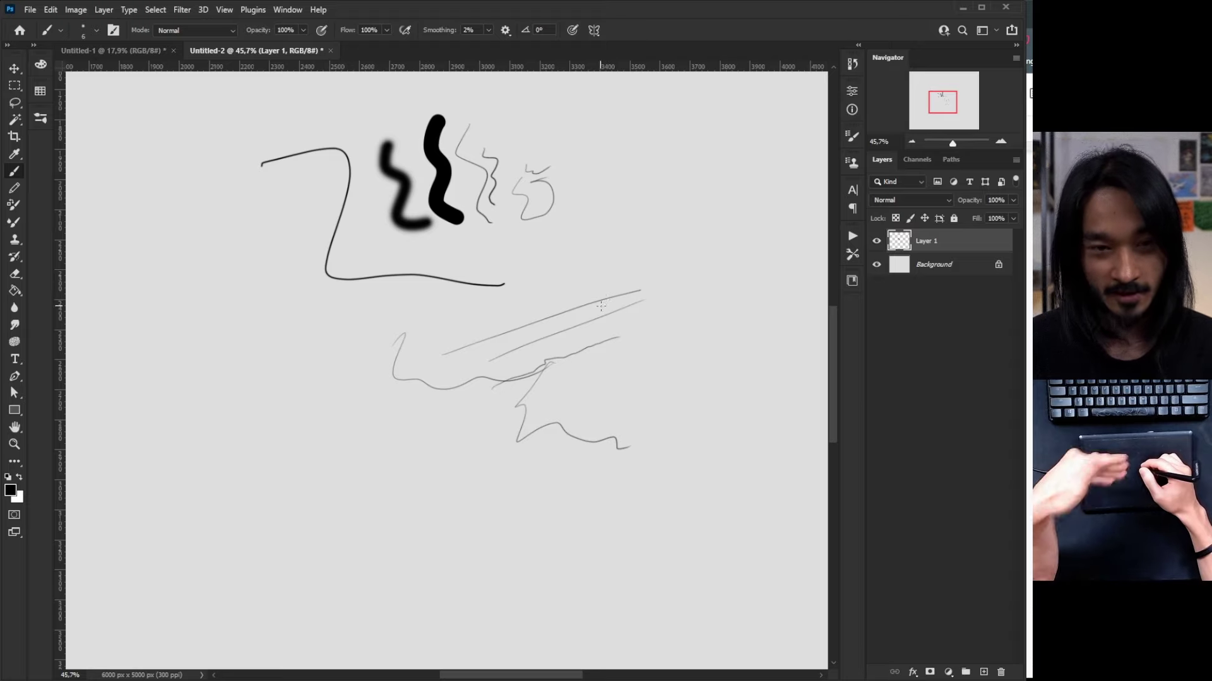
drag(396, 457, 547, 381)
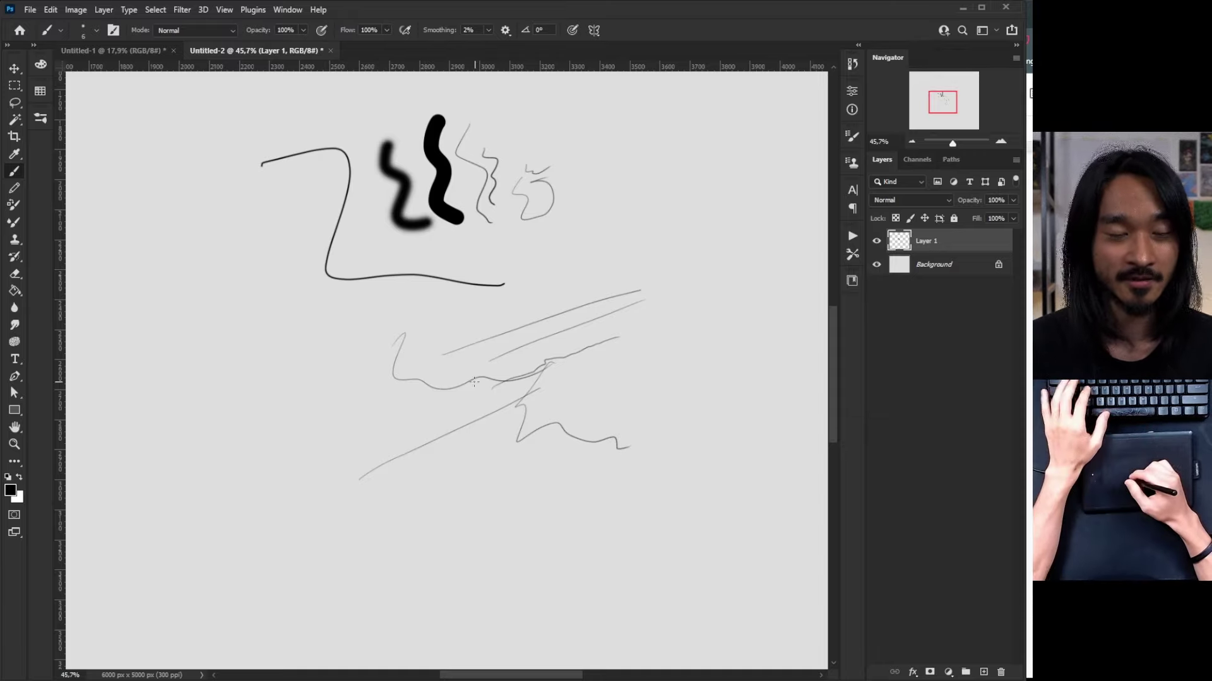
drag(495, 454, 473, 314)
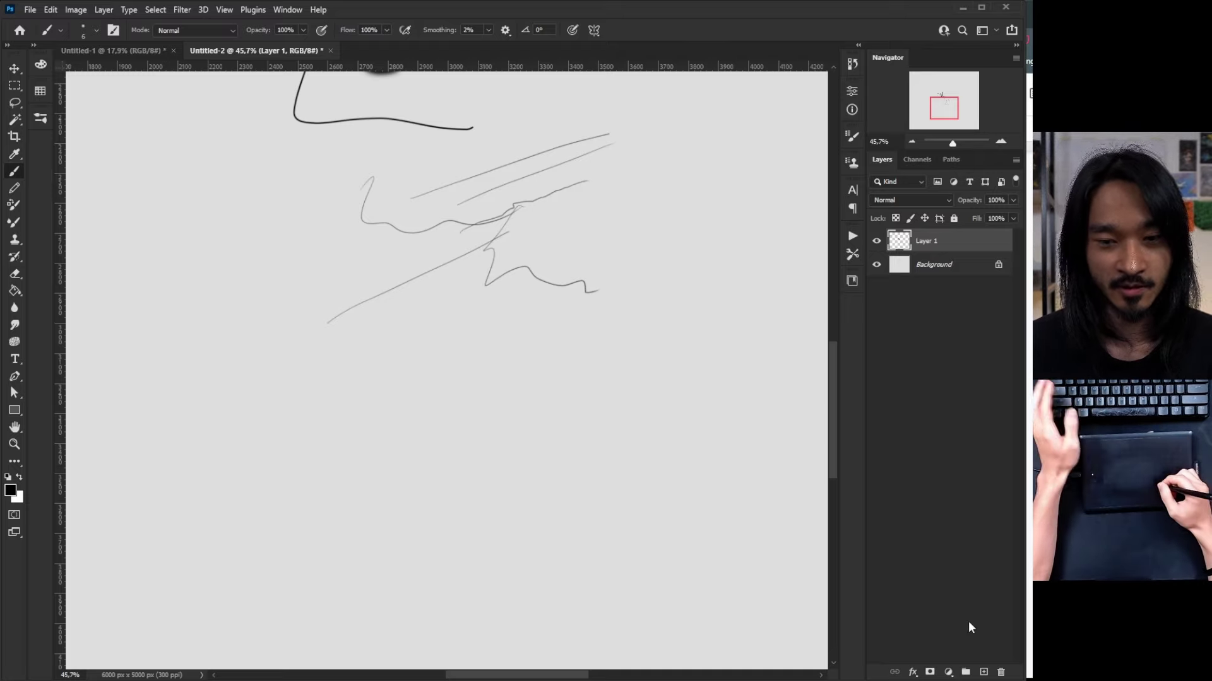
Add a new layer above Layer 1 and hide Layer 1 to get an empty canvas for line practice
click(984, 672)
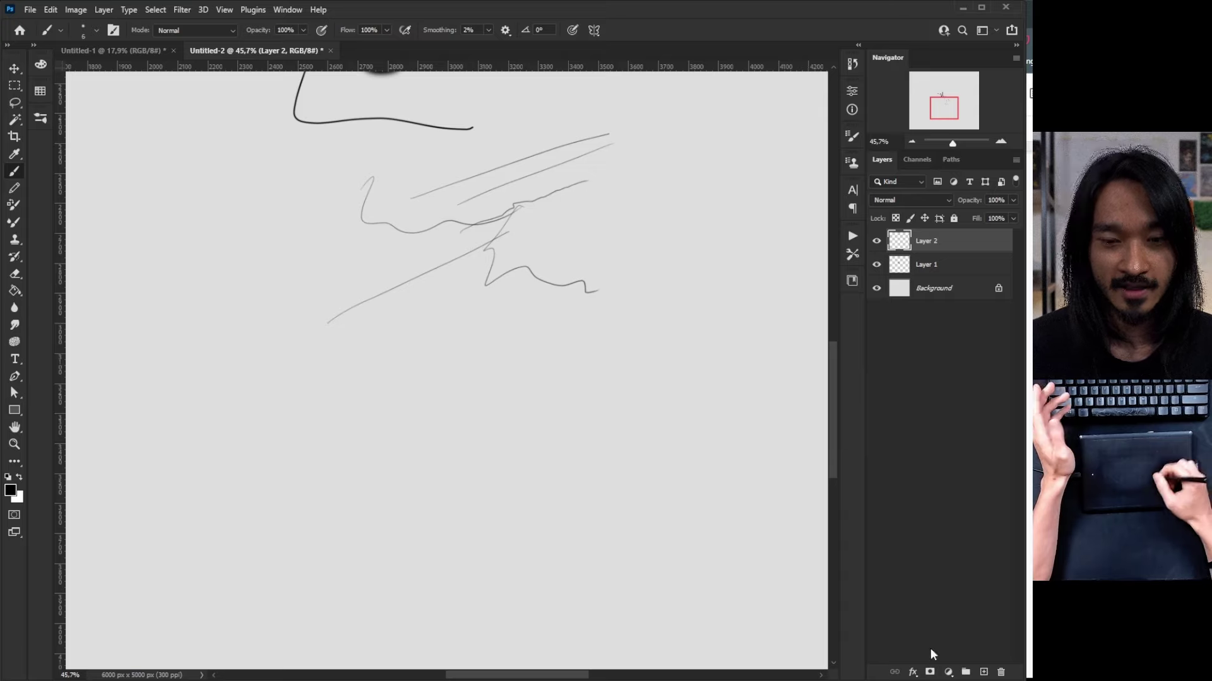
click(877, 266)
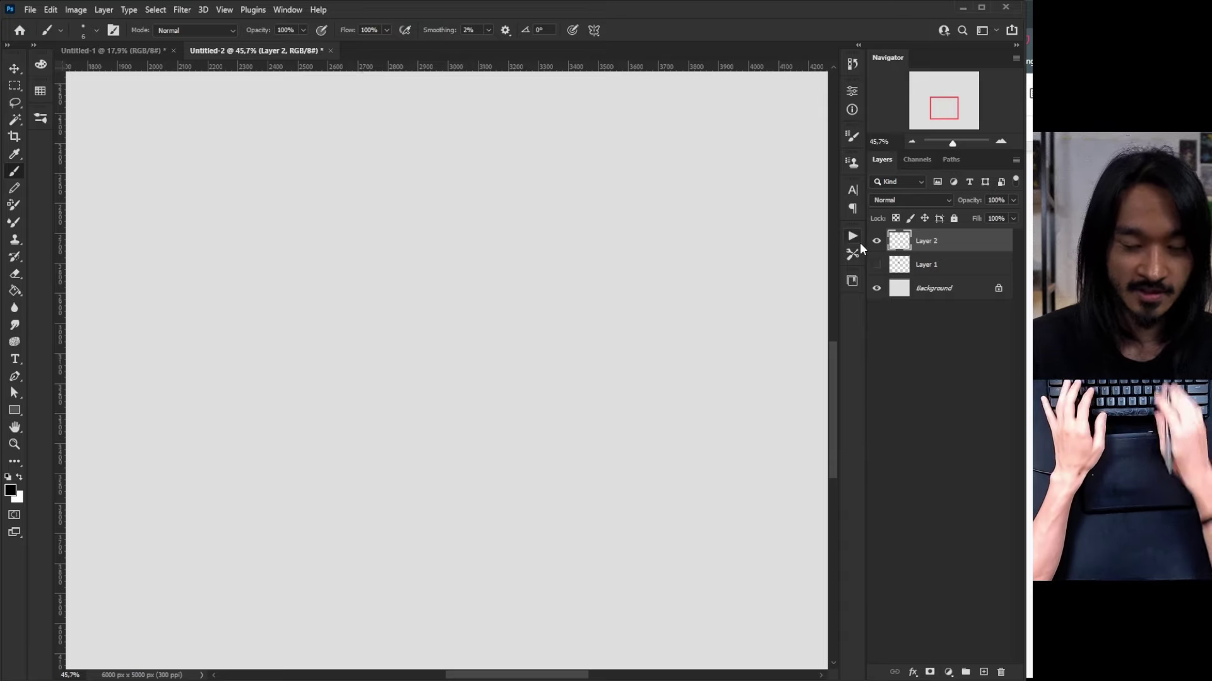
key(ctrl+0)
drag(442, 270, 446, 276)
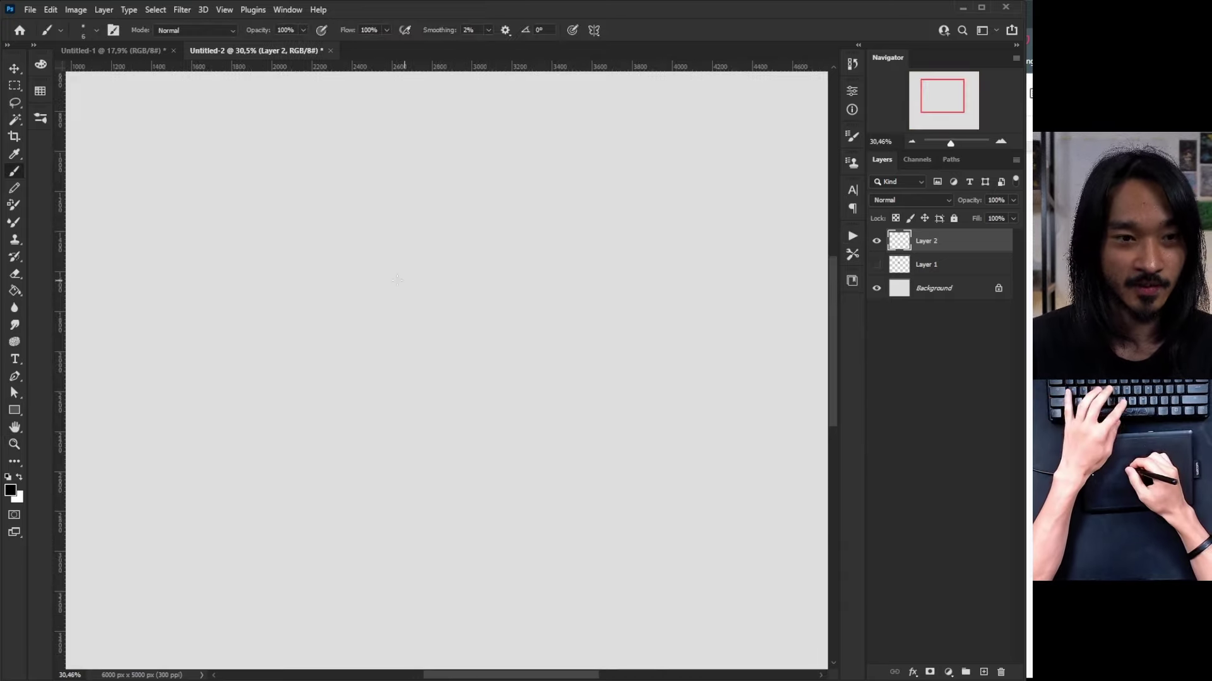
key(ctrl+0)
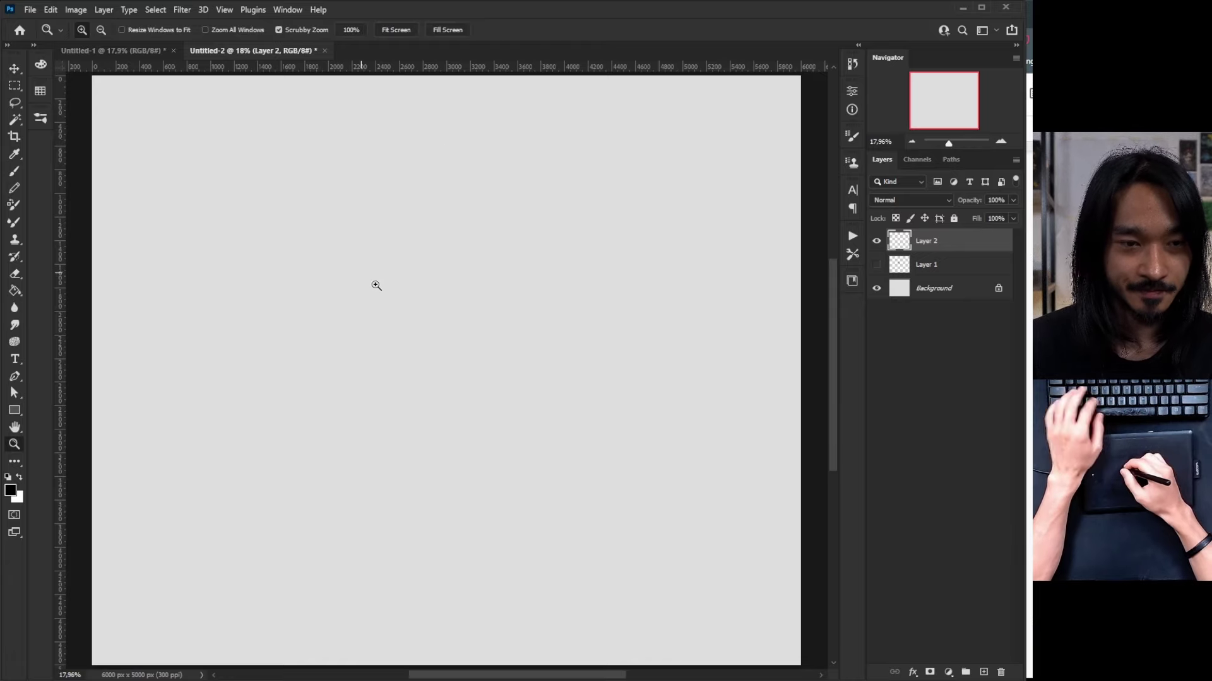
ctrl+click(373, 284)
Try a thin straight vertical pencil line on Layer 2 and undo it
drag(271, 194, 281, 458)
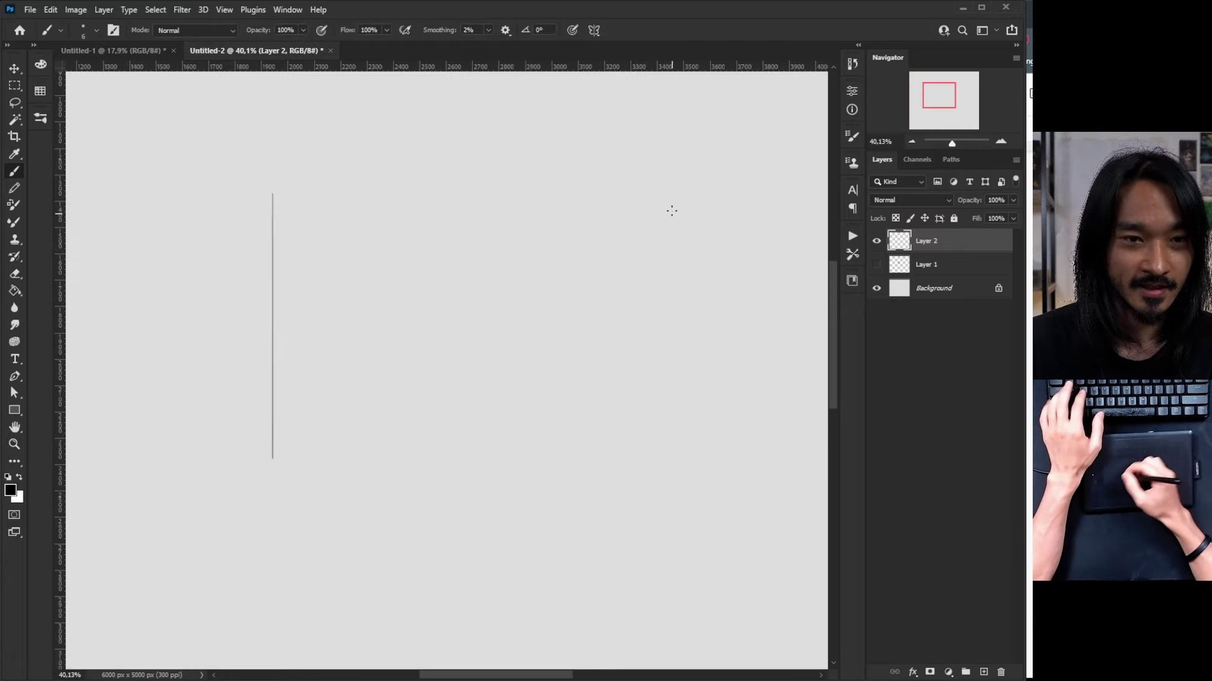
shift+click(564, 188)
key(ctrl+z)
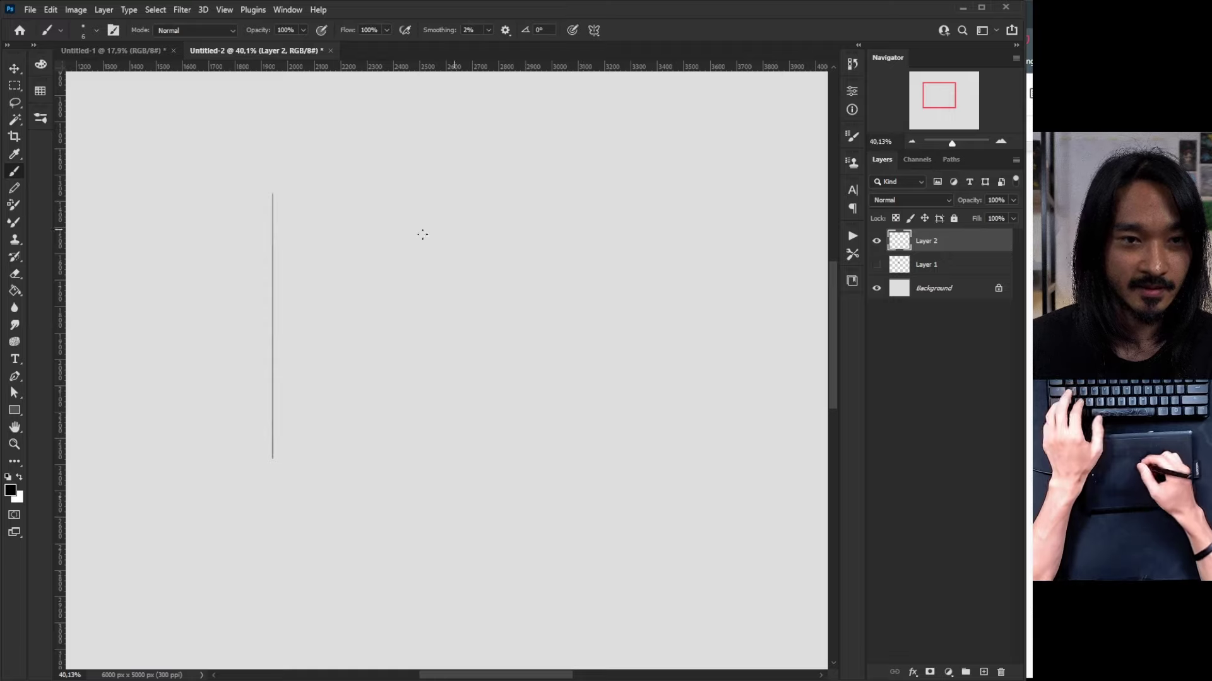
key(ctrl+z)
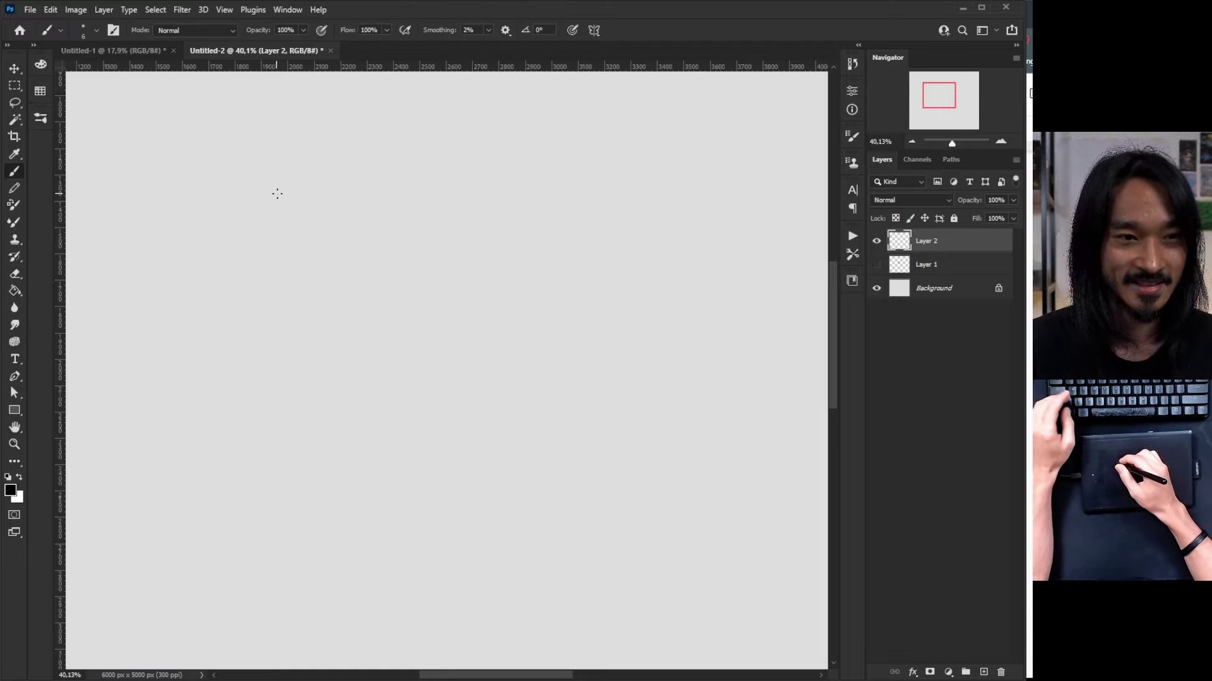
Draw two constrained straight vertical lines on Layer 2, about 1300 px tall and about 1000 px apart
mouse_move(272, 178)
mouse_down()
mouse_move(262, 373)
mouse_move(240, 440)
mouse_up()
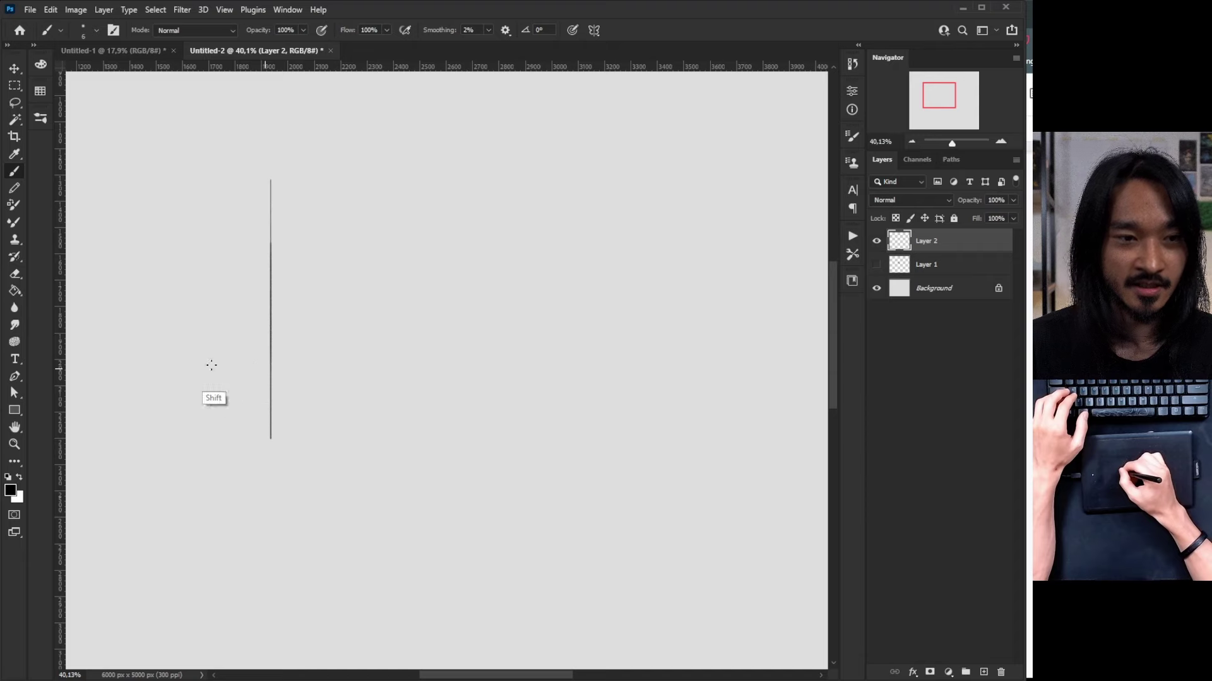
drag(272, 440, 267, 511)
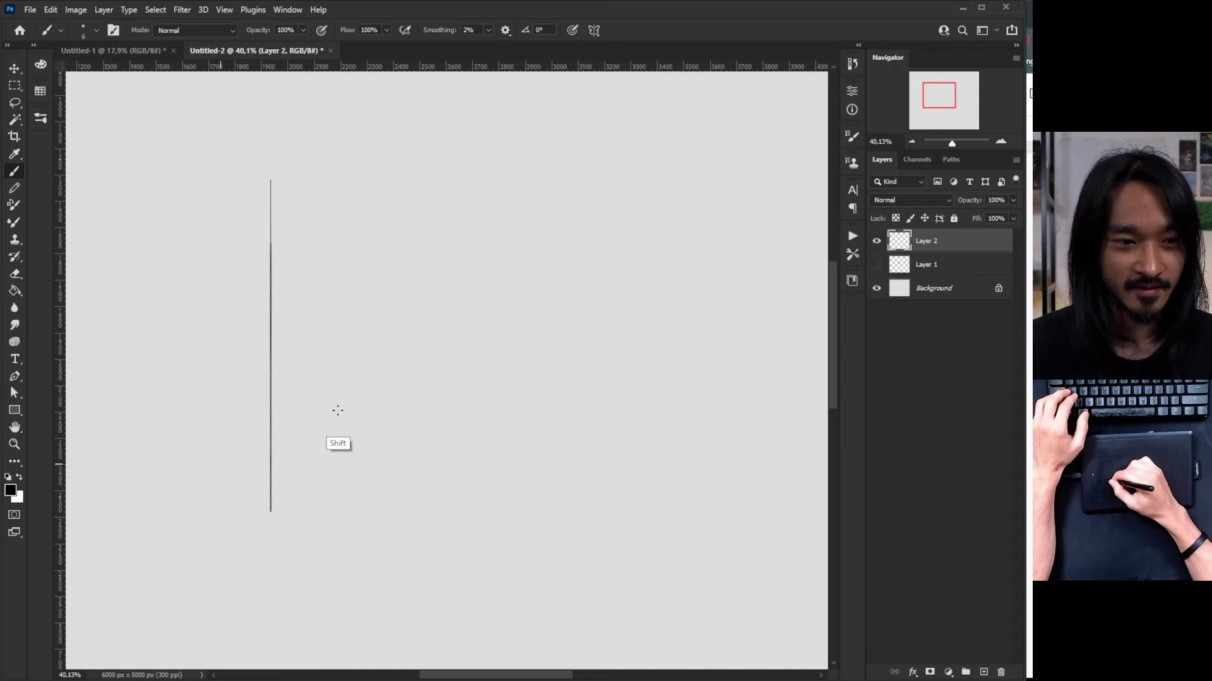
mouse_move(338, 411)
mouse_down()
mouse_move(256, 512)
mouse_move(282, 390)
mouse_up()
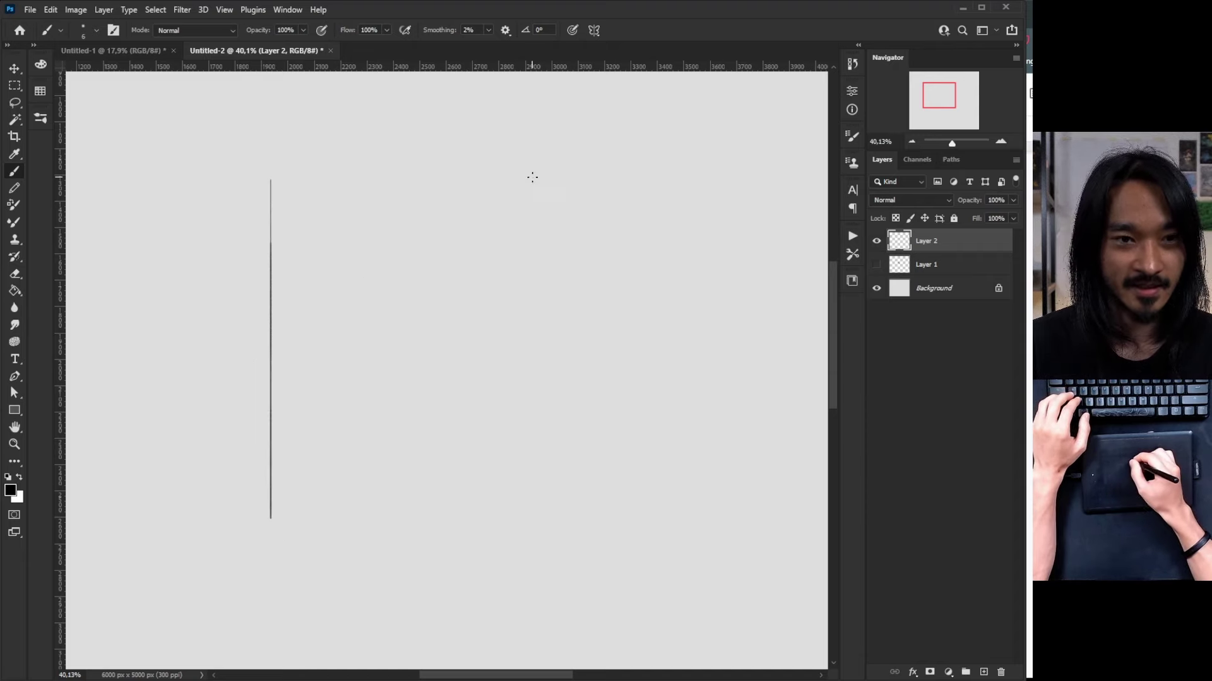
drag(532, 179, 495, 524)
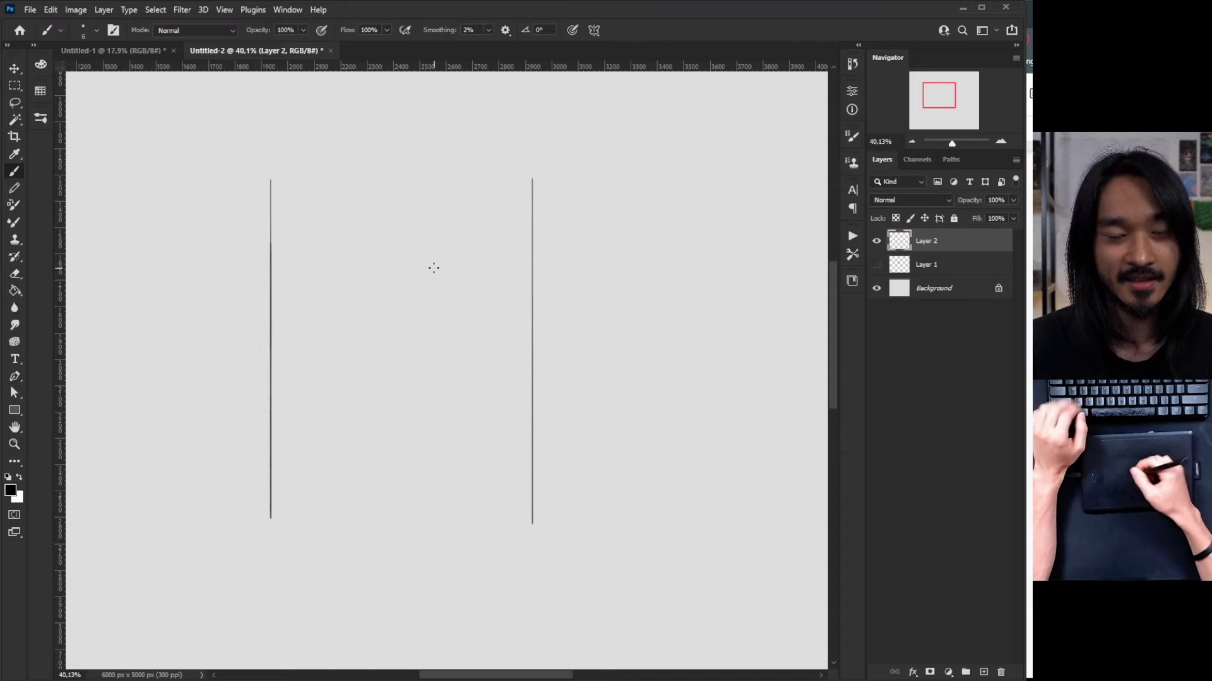
Connect the two vertical lines with a constrained straight horizontal line a little below their upper ends
key(z)
drag(333, 286, 365, 287)
key(b)
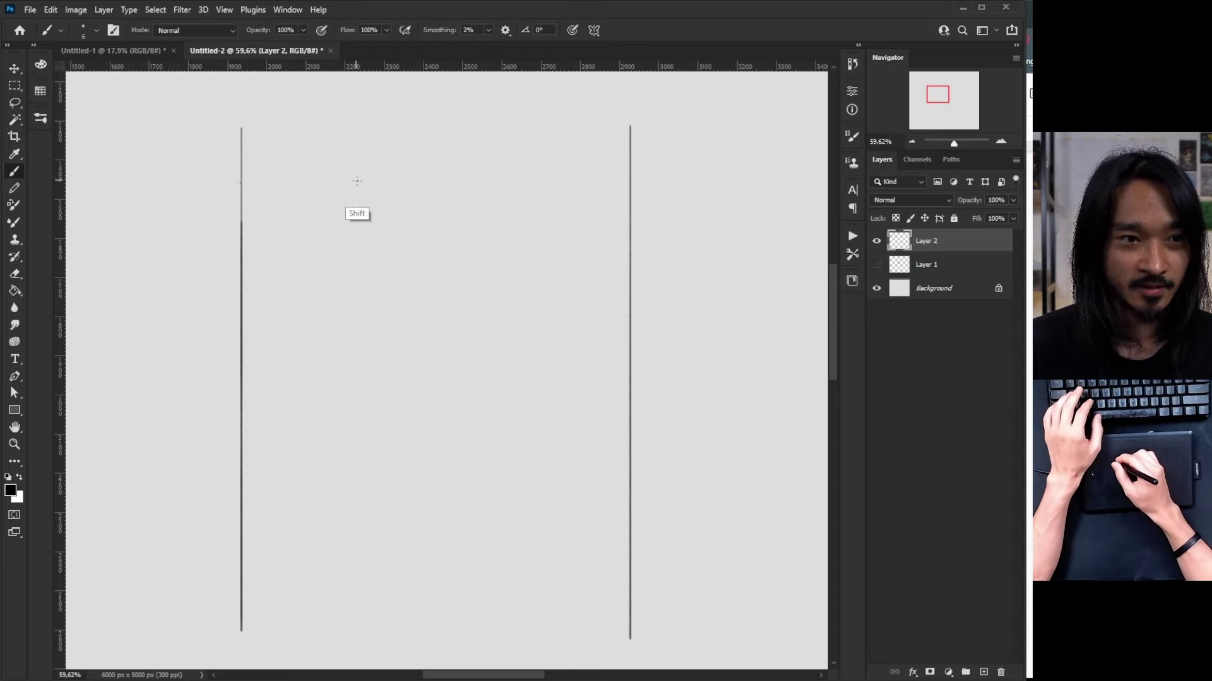
drag(242, 182, 635, 187)
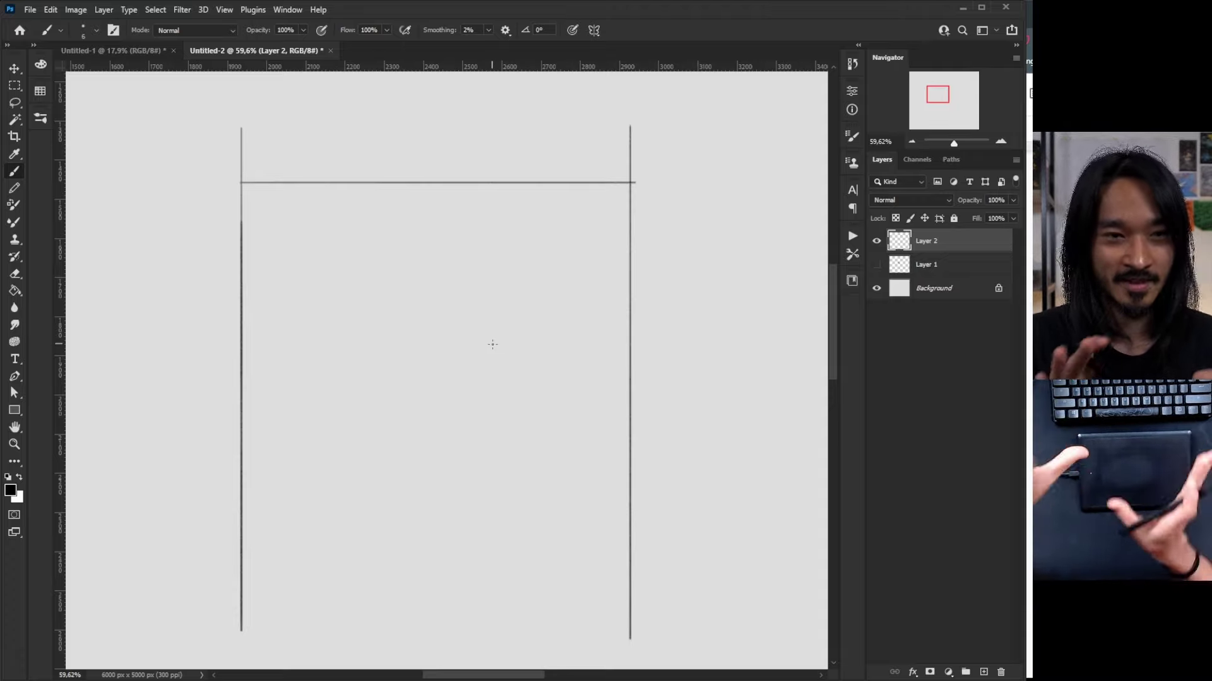
Try rotating the canvas view to -24° and reset it to upright
key(r)
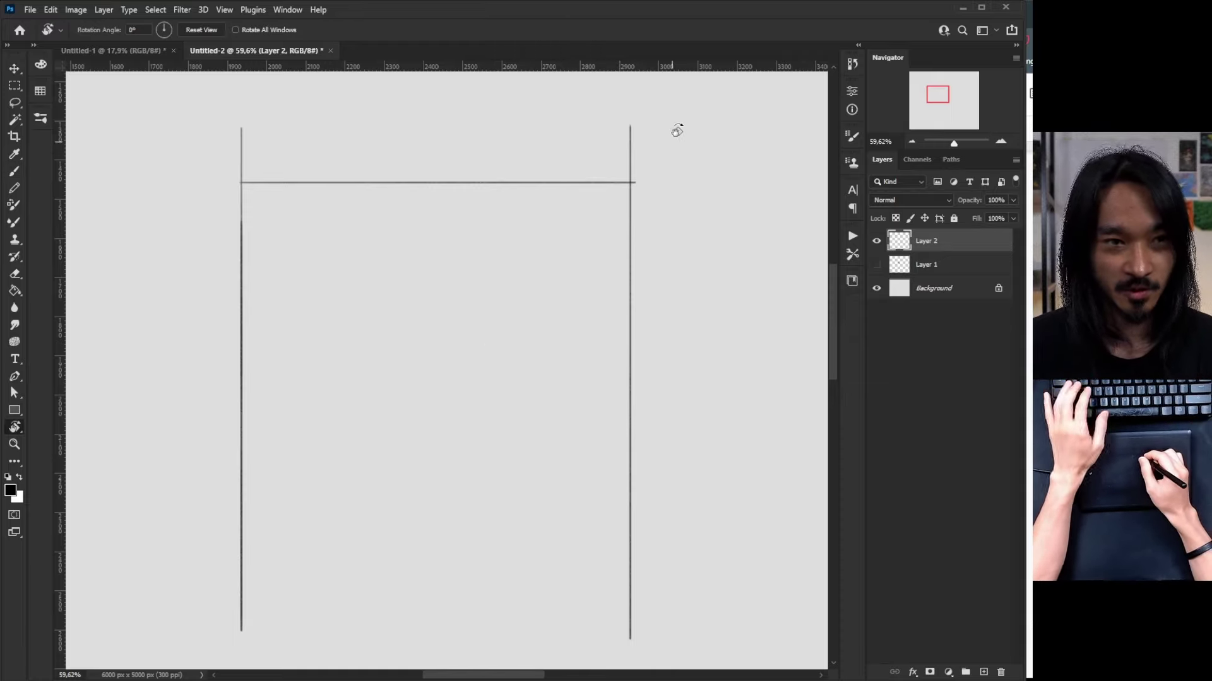
key(ctrl+0)
drag(583, 246, 534, 153)
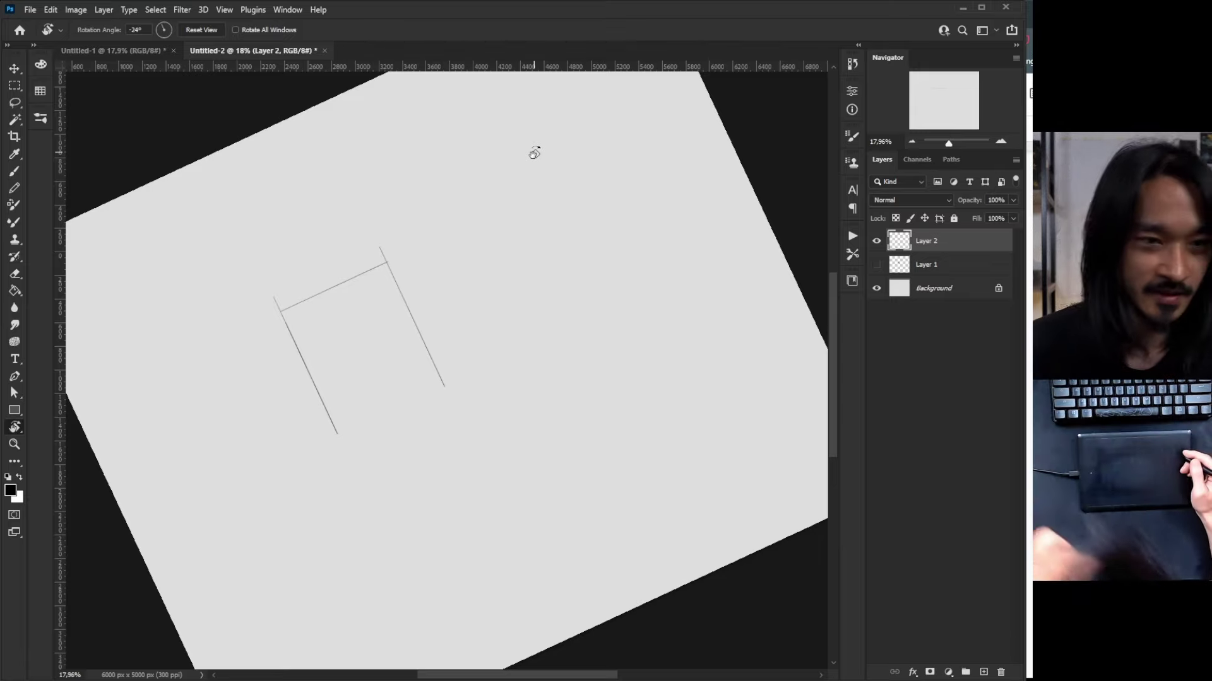
key(Escape)
Try a freehand horizontal line in two strokes just below the straight crossbar and undo both strokes
key(z)
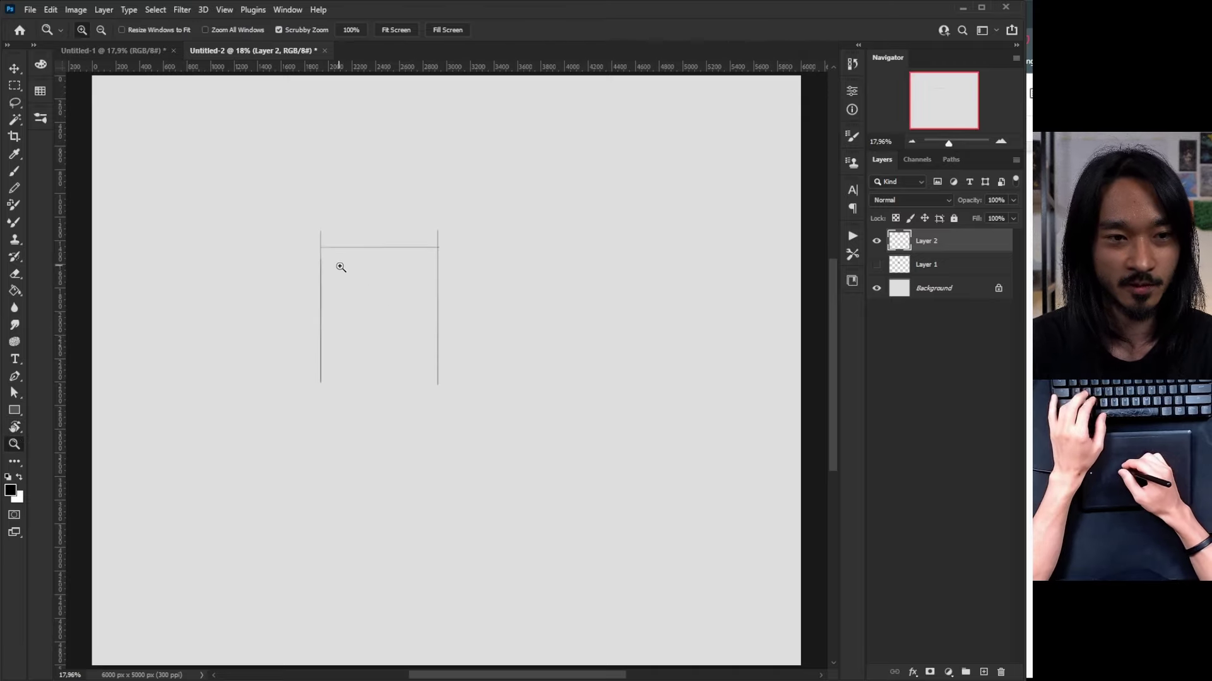
drag(340, 267, 416, 319)
key(r)
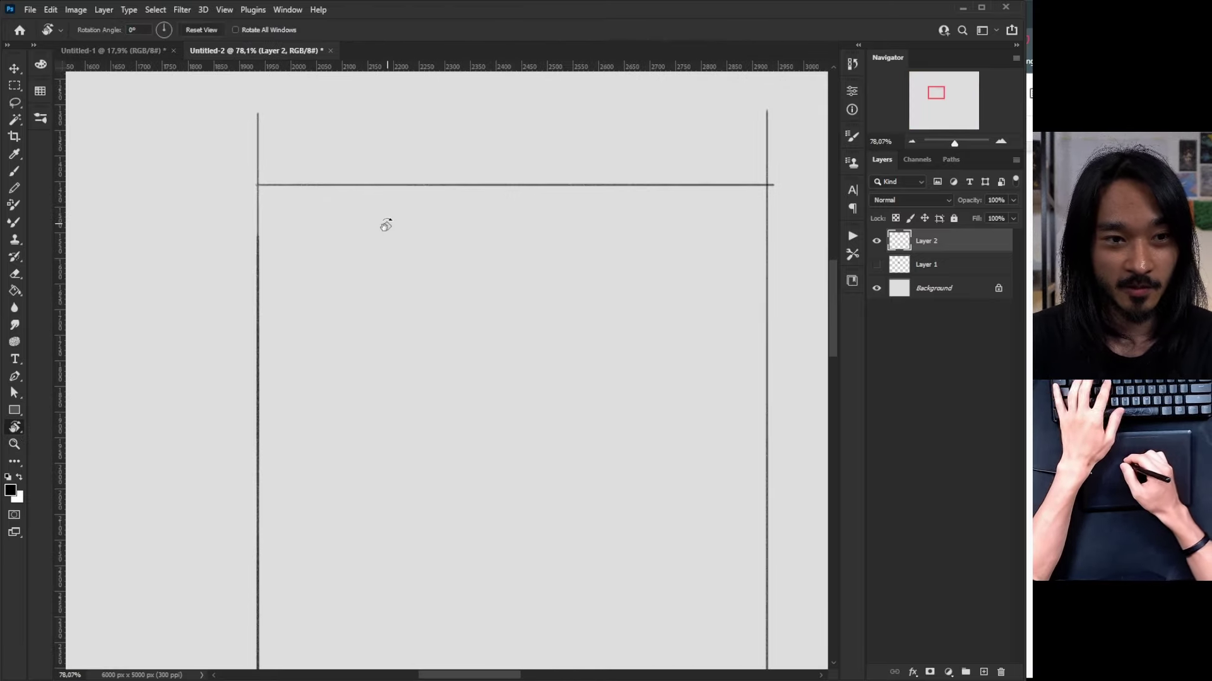
key(b)
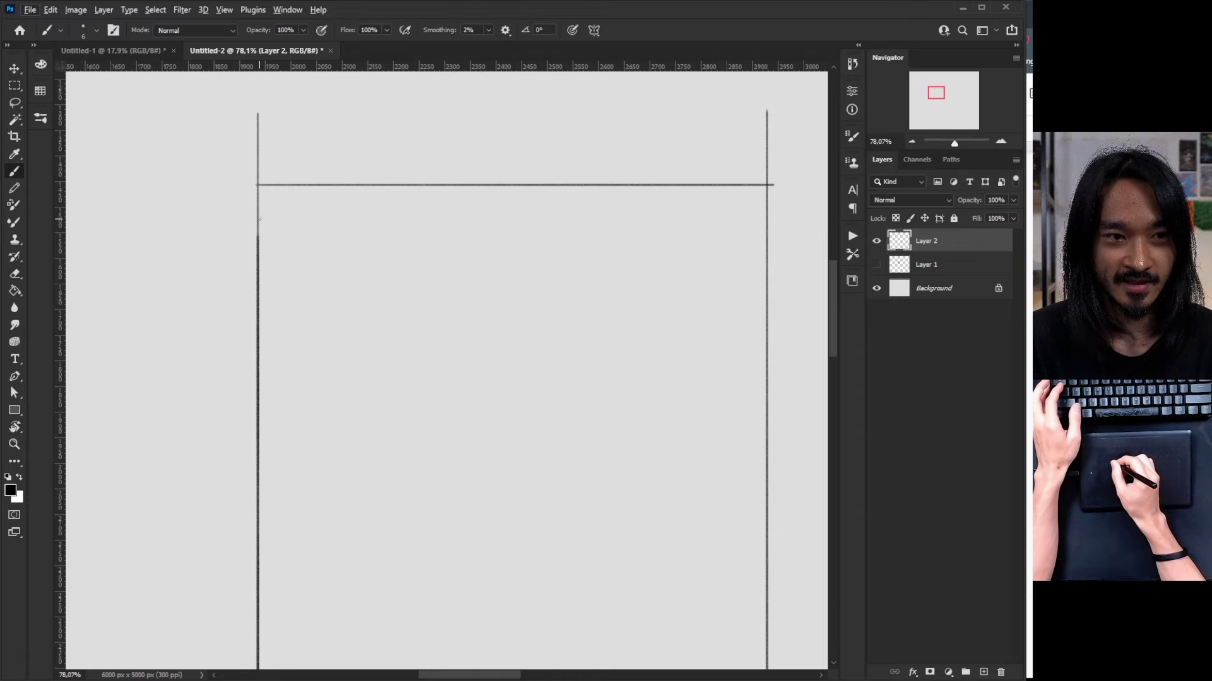
drag(267, 220, 392, 218)
drag(401, 219, 763, 221)
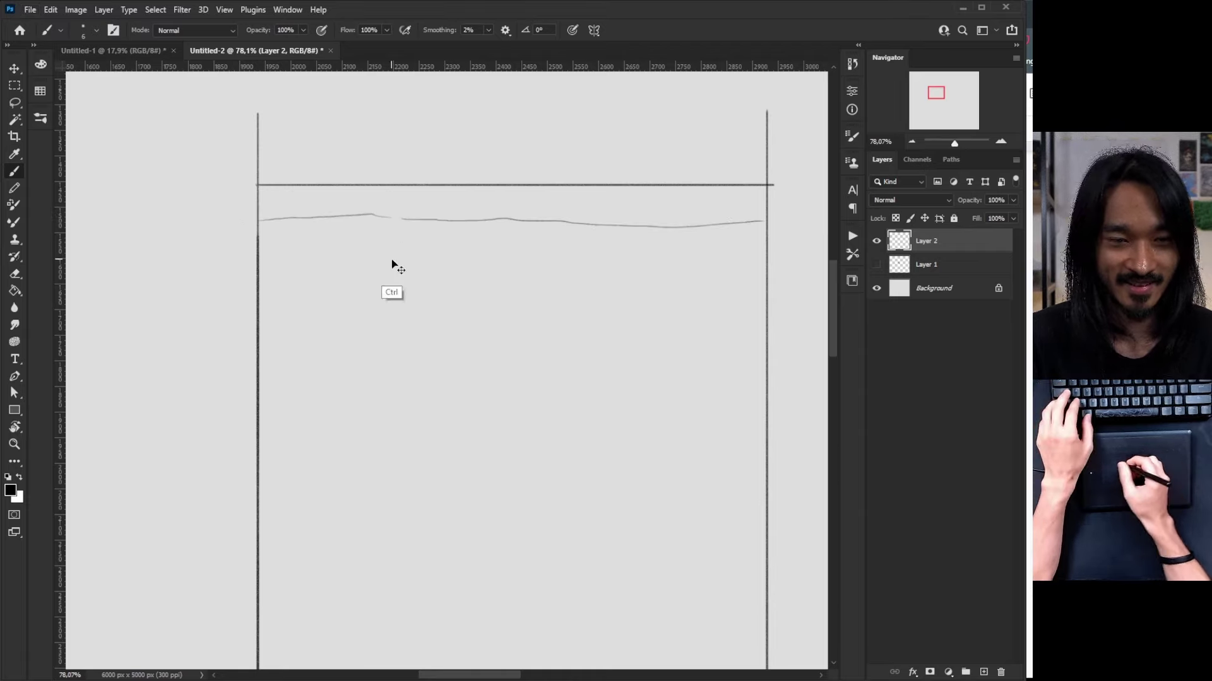
key(ctrl+z)
key(ctrl+z)
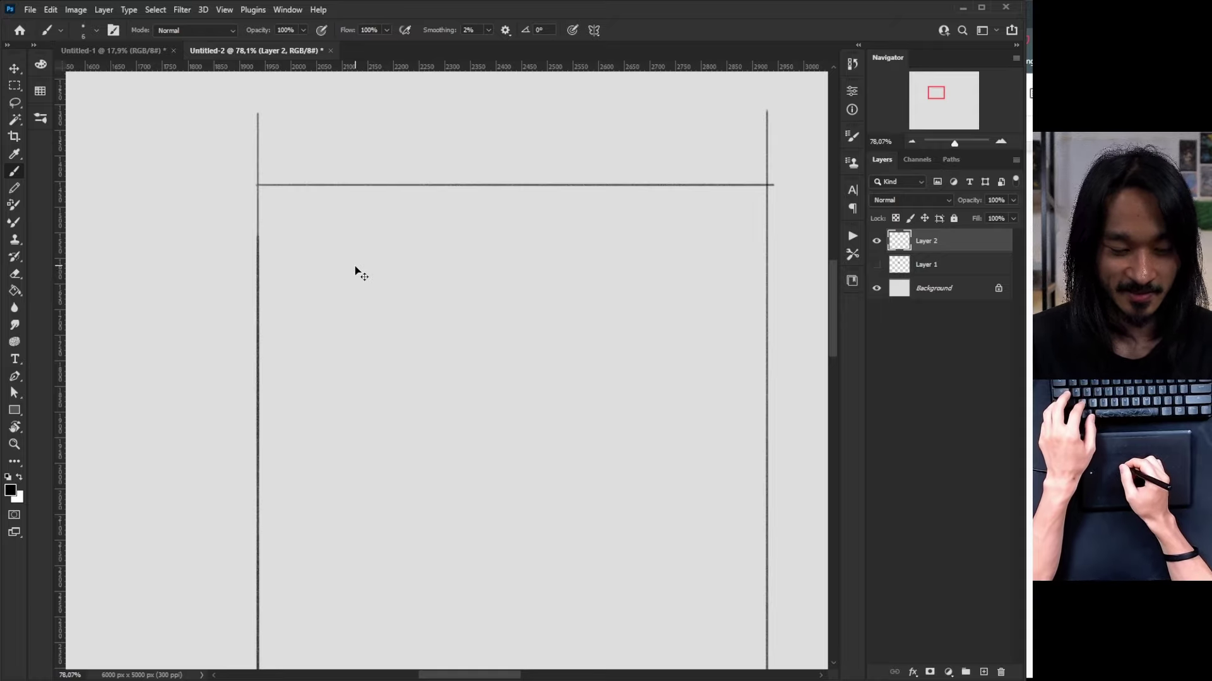
With the canvas view rotated counter-clockwise, draw four freehand lines parallel to the crossbar, spaced below it between the two side lines
key(r)
drag(438, 151, 462, 314)
key(b)
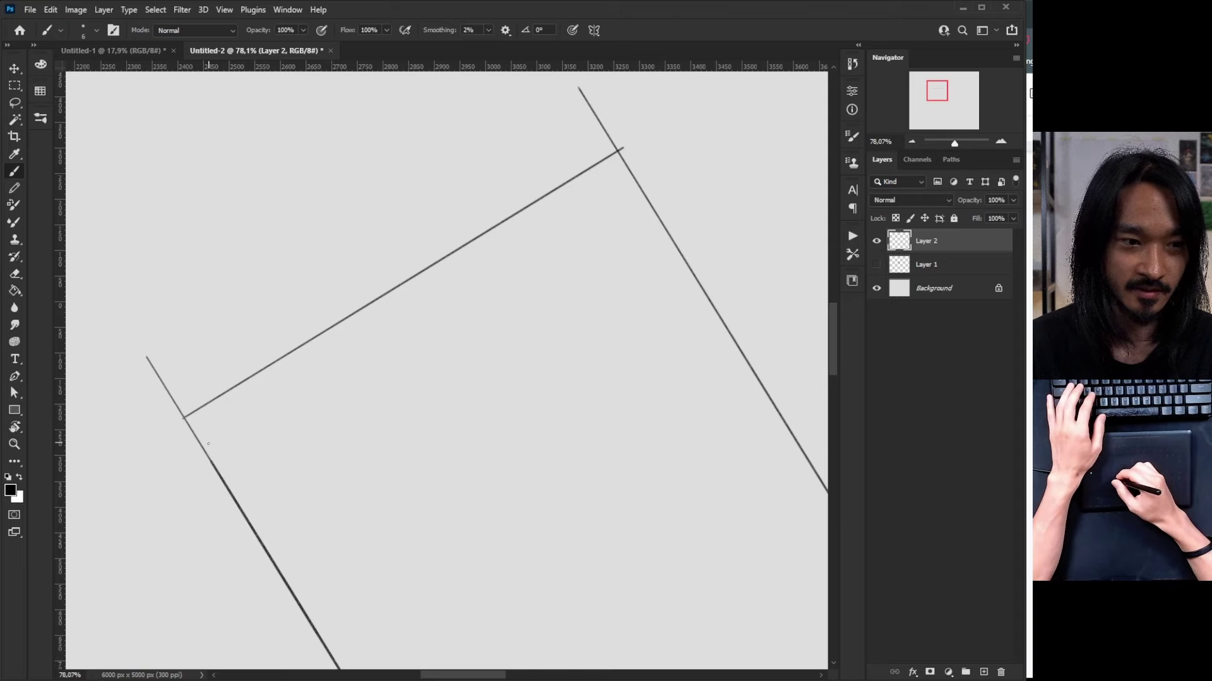
drag(202, 450, 634, 182)
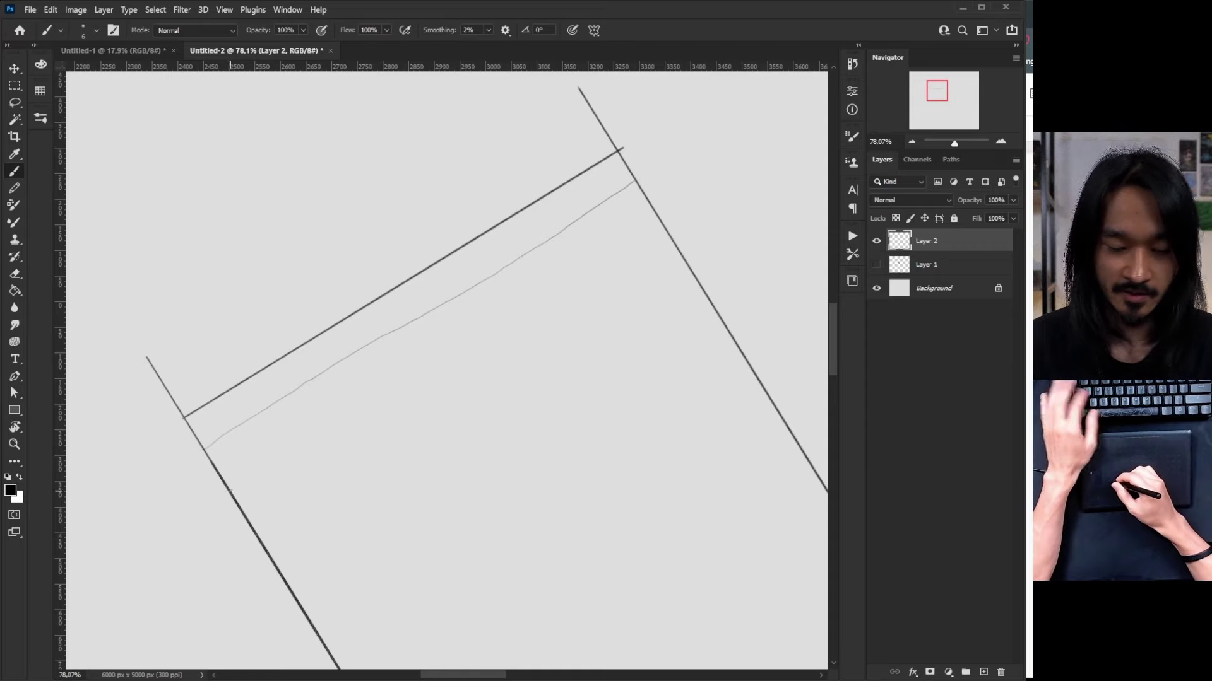
drag(222, 483, 645, 213)
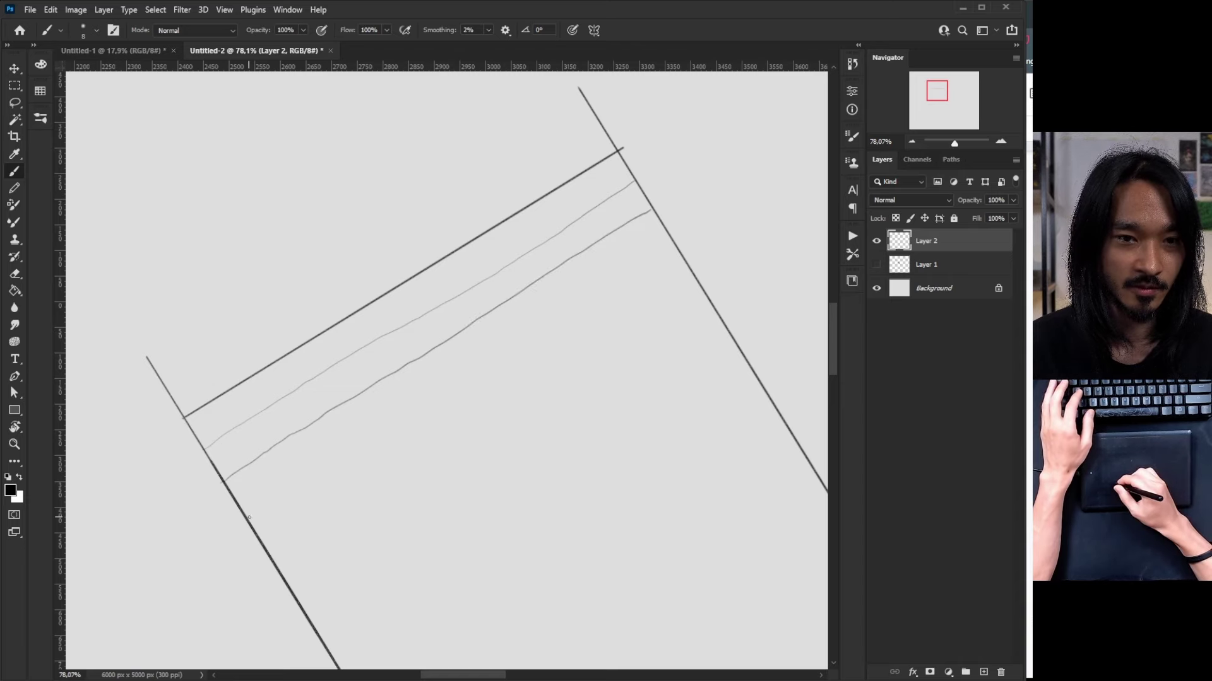
drag(249, 518, 678, 247)
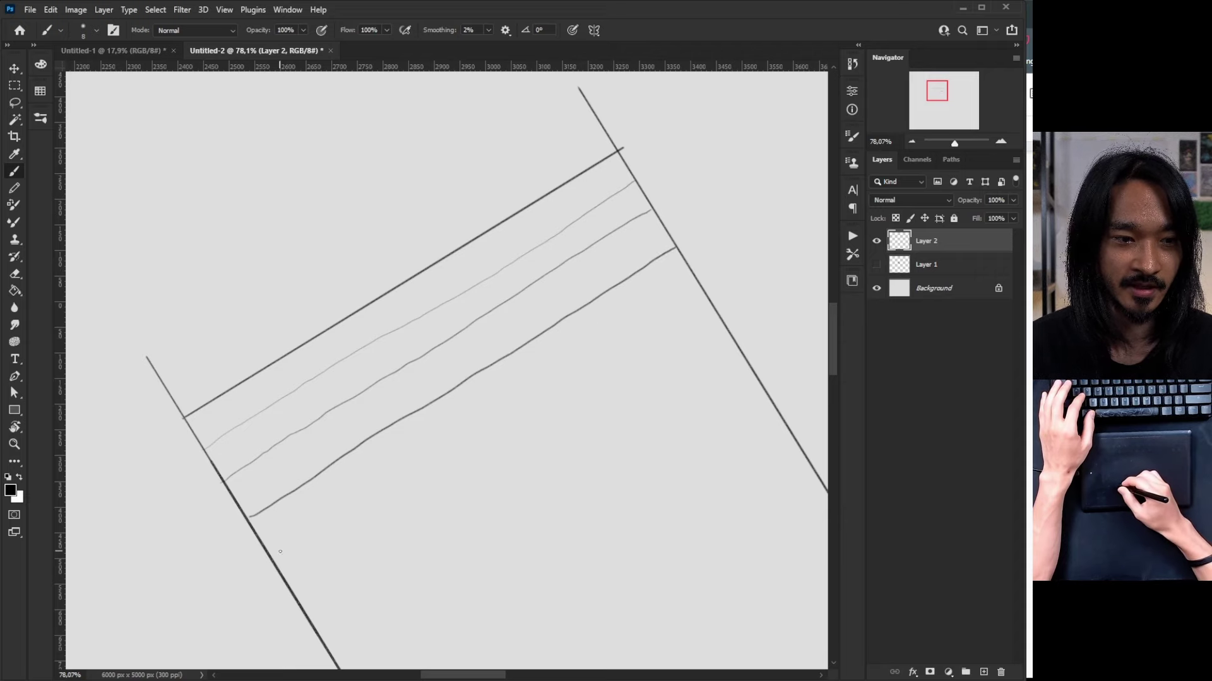
drag(271, 557, 703, 280)
Draw a fifth freehand parallel line, add a small mark above it, and circle its end at the far side line
drag(541, 447, 506, 344)
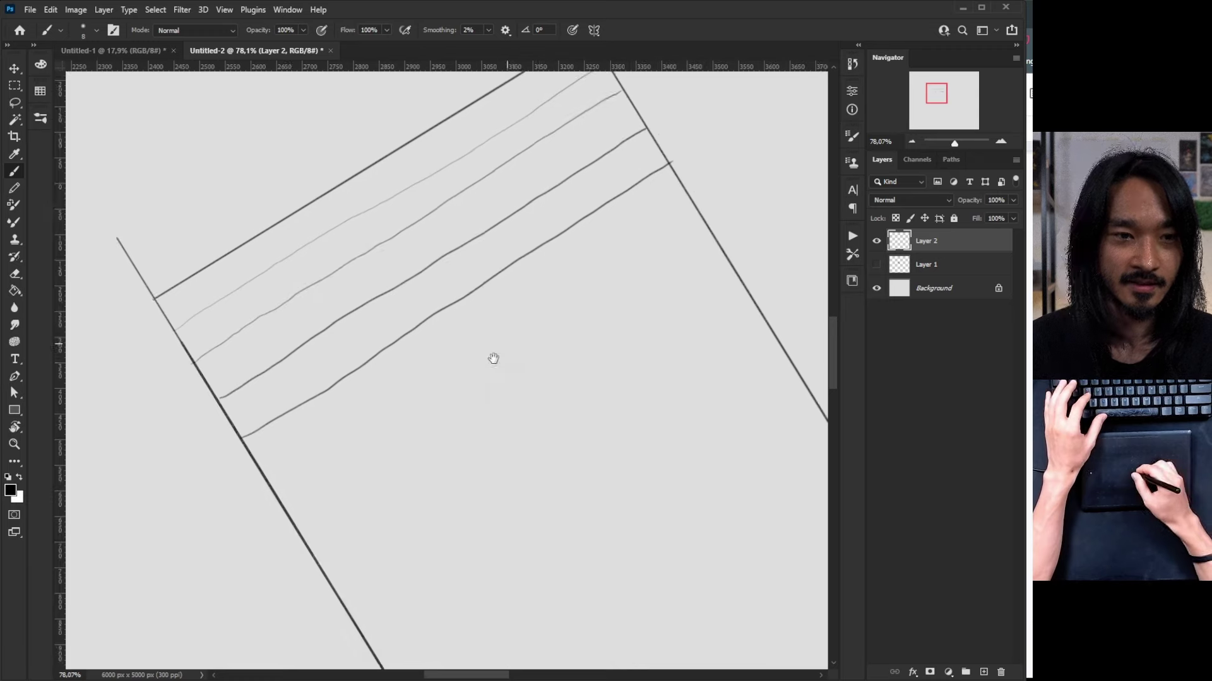
drag(264, 478, 692, 186)
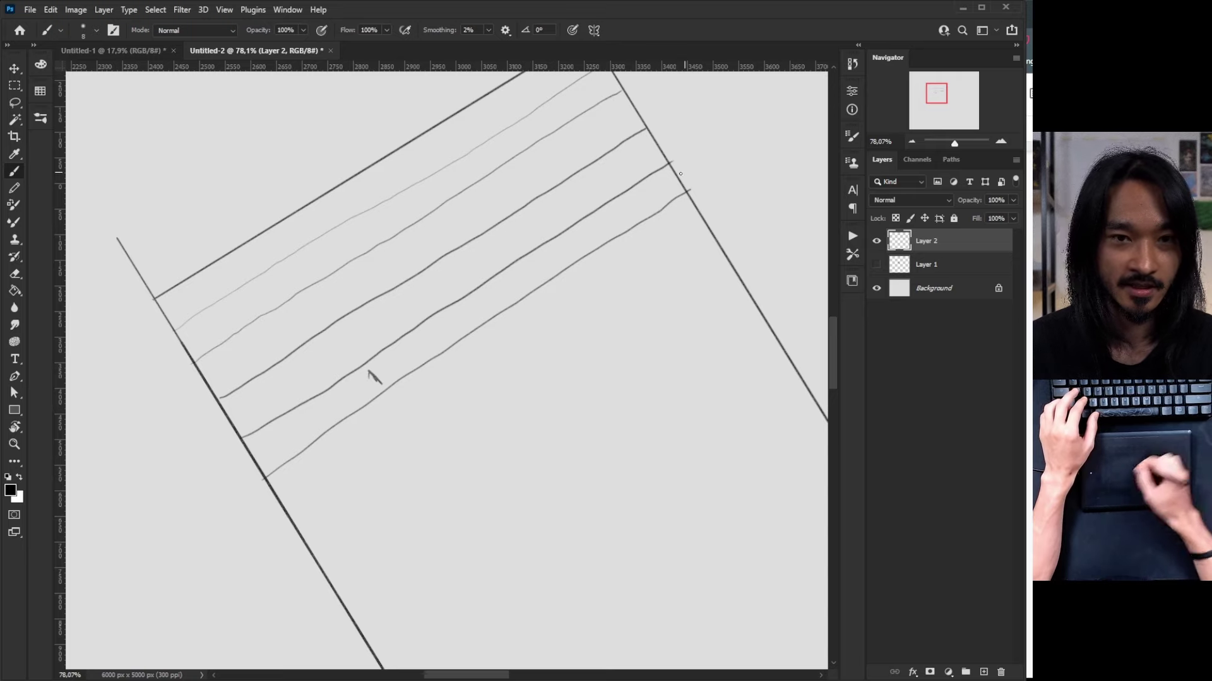
drag(703, 172, 677, 234)
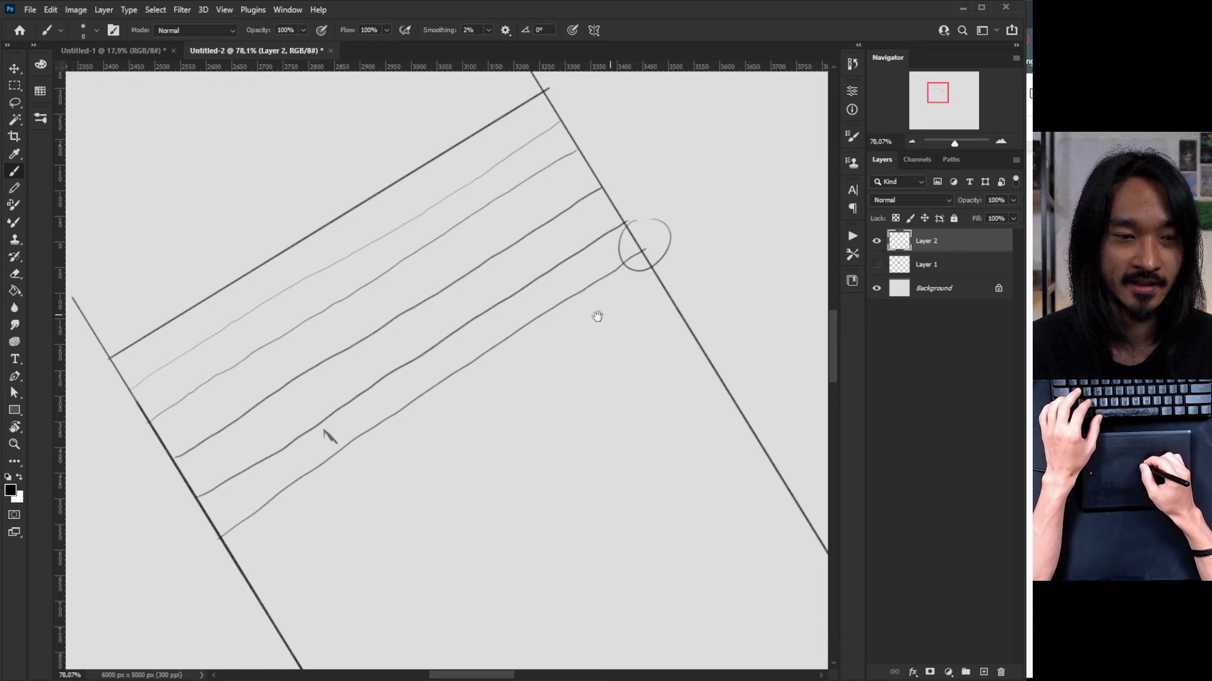
Draw two smoother freehand strokes below the circled line, undoing and redrawing attempts, the first running past the far side line
scroll(578, 329, down, 1)
drag(239, 566, 779, 184)
key(ctrl+z)
mouse_move(236, 560)
mouse_down()
mouse_move(775, 208)
mouse_move(768, 279)
mouse_move(714, 190)
mouse_up()
key(ctrl+z)
drag(253, 582, 631, 331)
key(ctrl+z)
drag(254, 595, 670, 334)
key(ctrl+z)
drag(262, 593, 680, 341)
drag(641, 396, 635, 313)
key(ctrl+z)
drag(251, 510, 659, 261)
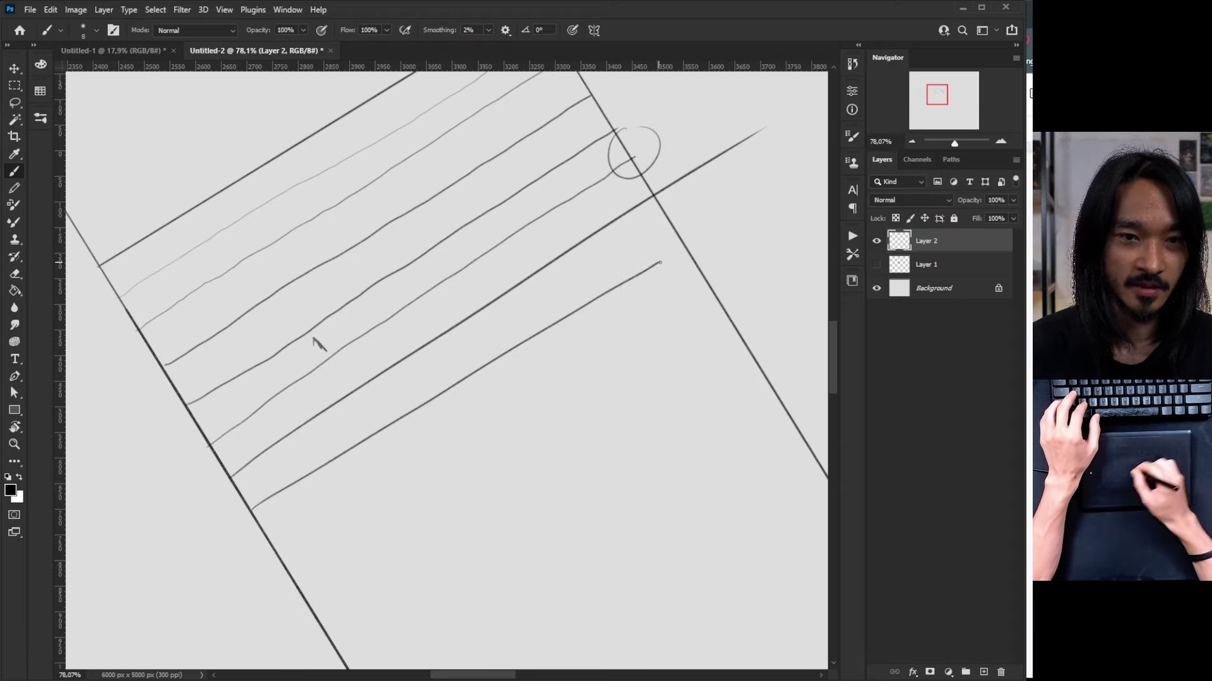
Draw three more freehand parallel lines below the previous ones, between the side lines, undoing and redrawing unsatisfactory attempts
drag(582, 370, 555, 294)
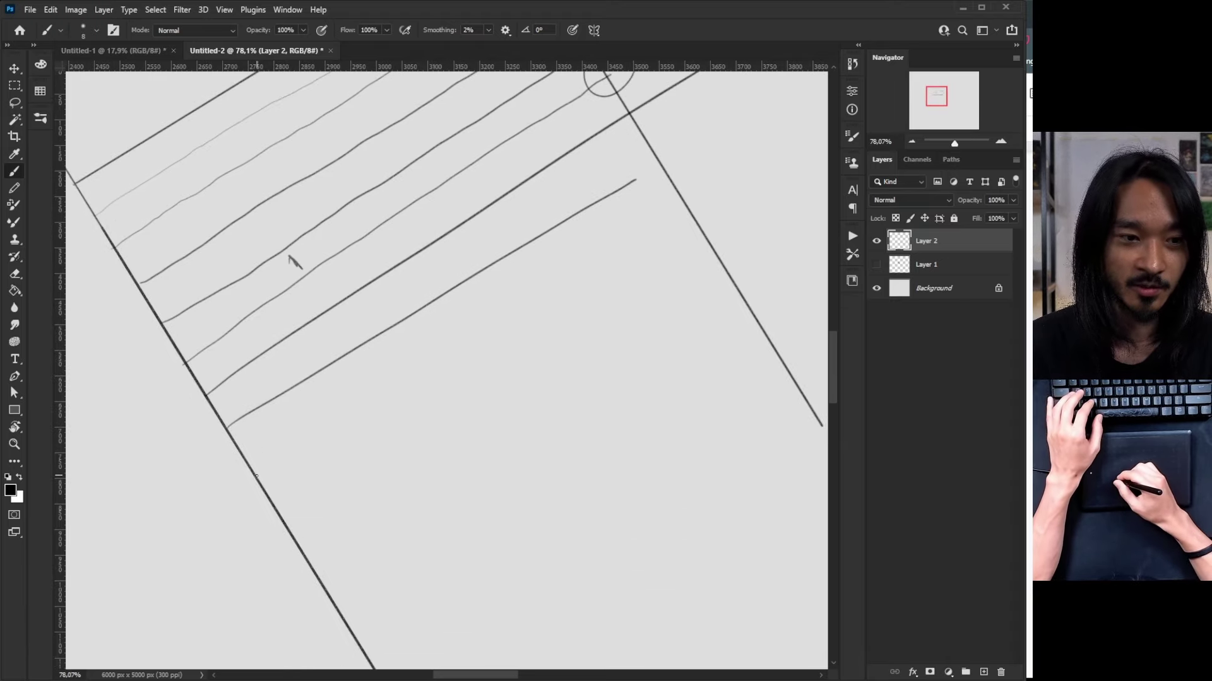
drag(258, 475, 636, 216)
key(ctrl+z)
drag(252, 474, 670, 185)
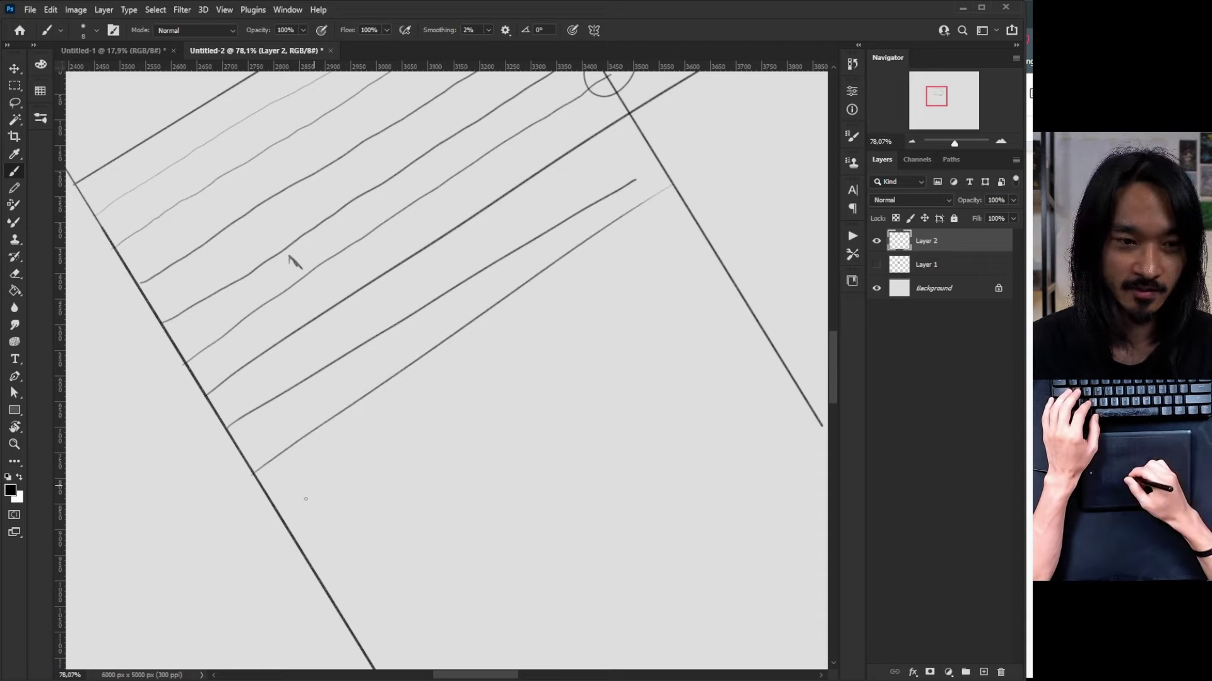
drag(272, 507, 394, 414)
key(ctrl+z)
drag(275, 508, 702, 224)
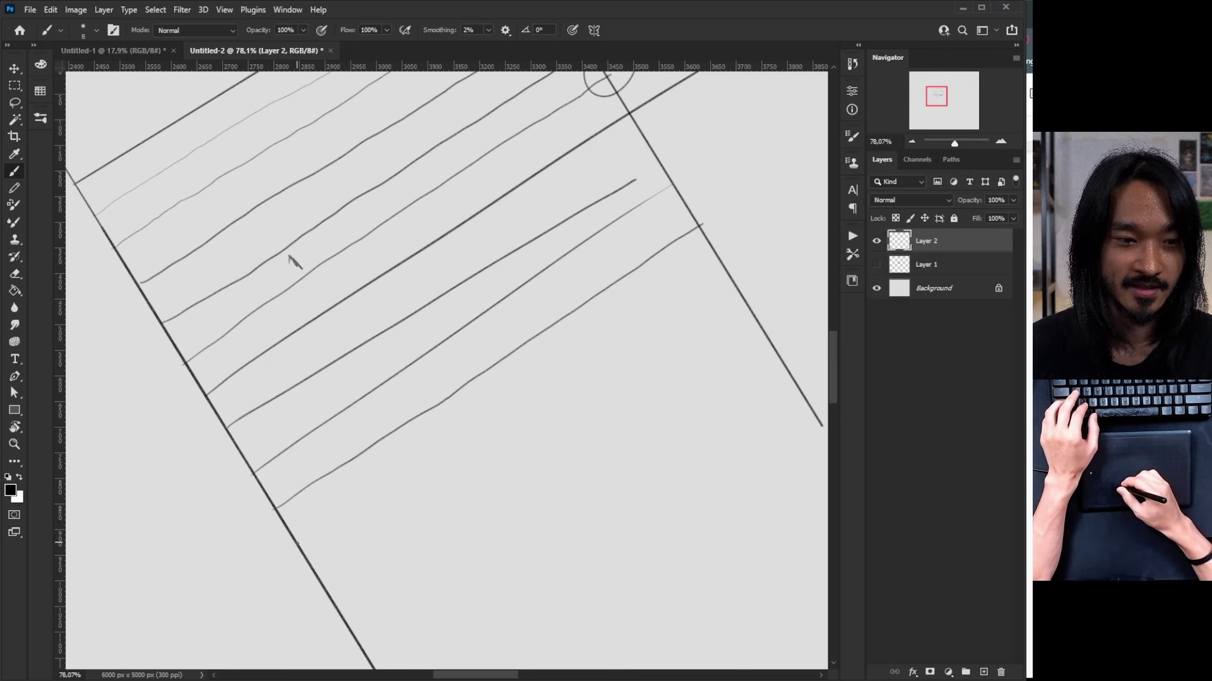
drag(298, 542, 734, 244)
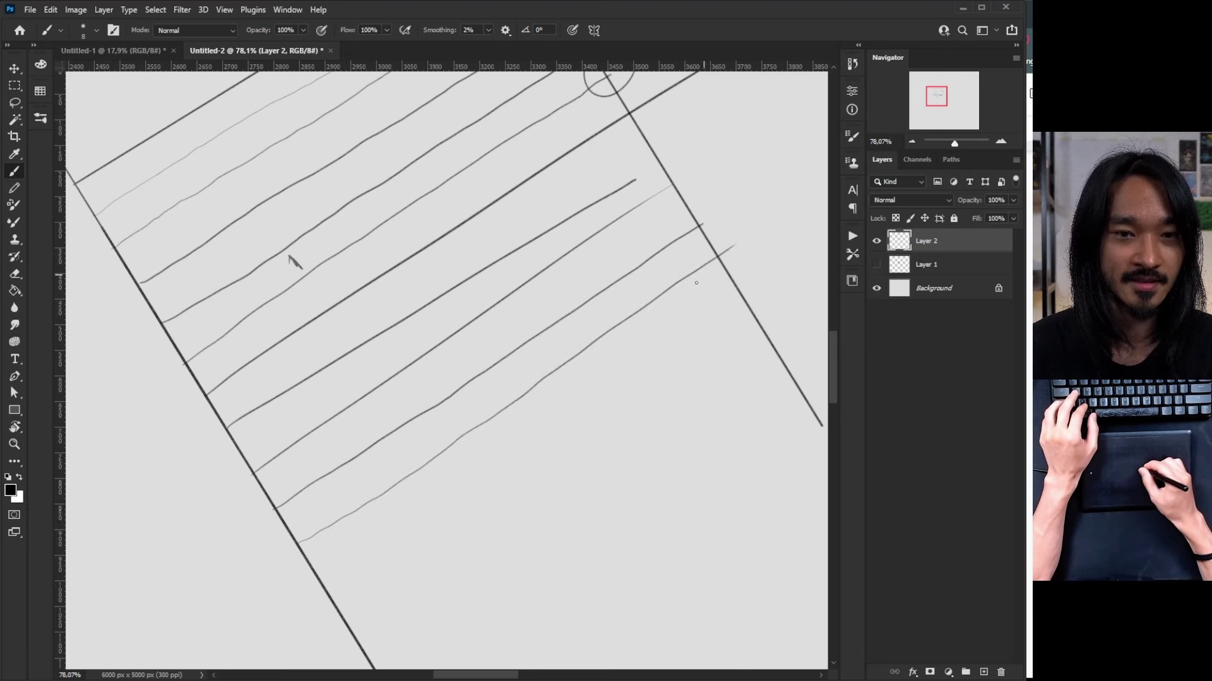
Rotate the canvas view to -21°, try a freehand stroke along the second wavy line, and undo the stroke
key(r)
drag(696, 283, 380, 280)
mouse_move(526, 339)
mouse_down()
mouse_move(508, 304)
mouse_move(522, 337)
mouse_up()
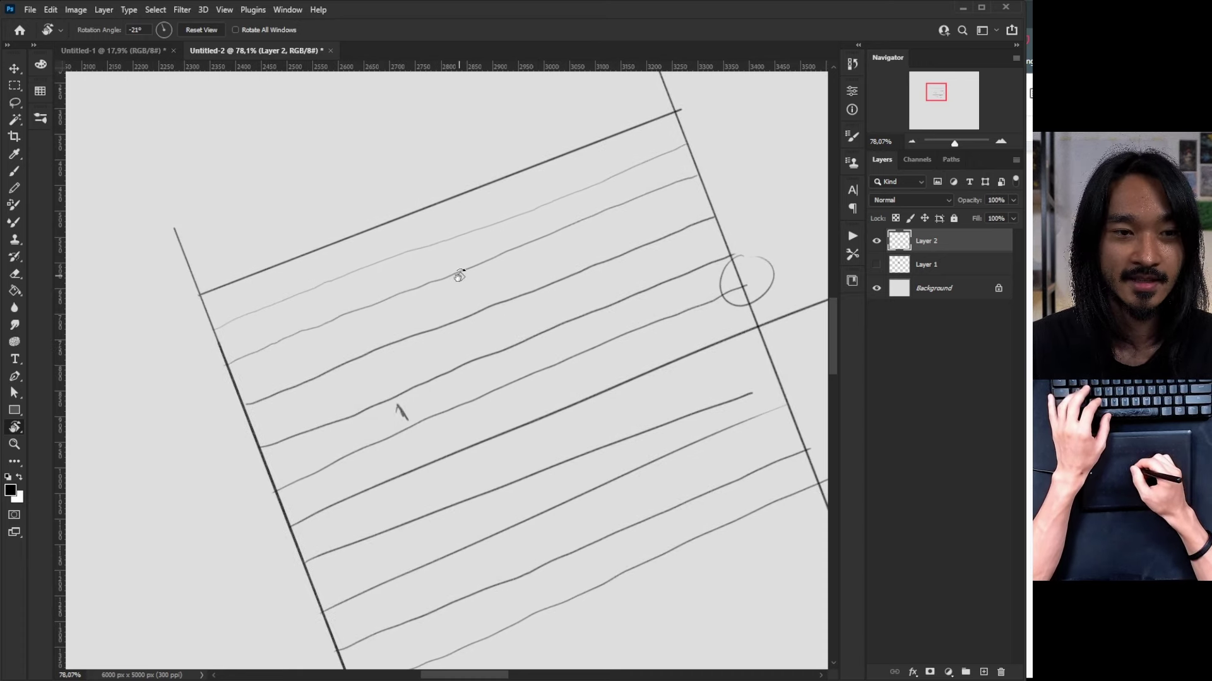
key(b)
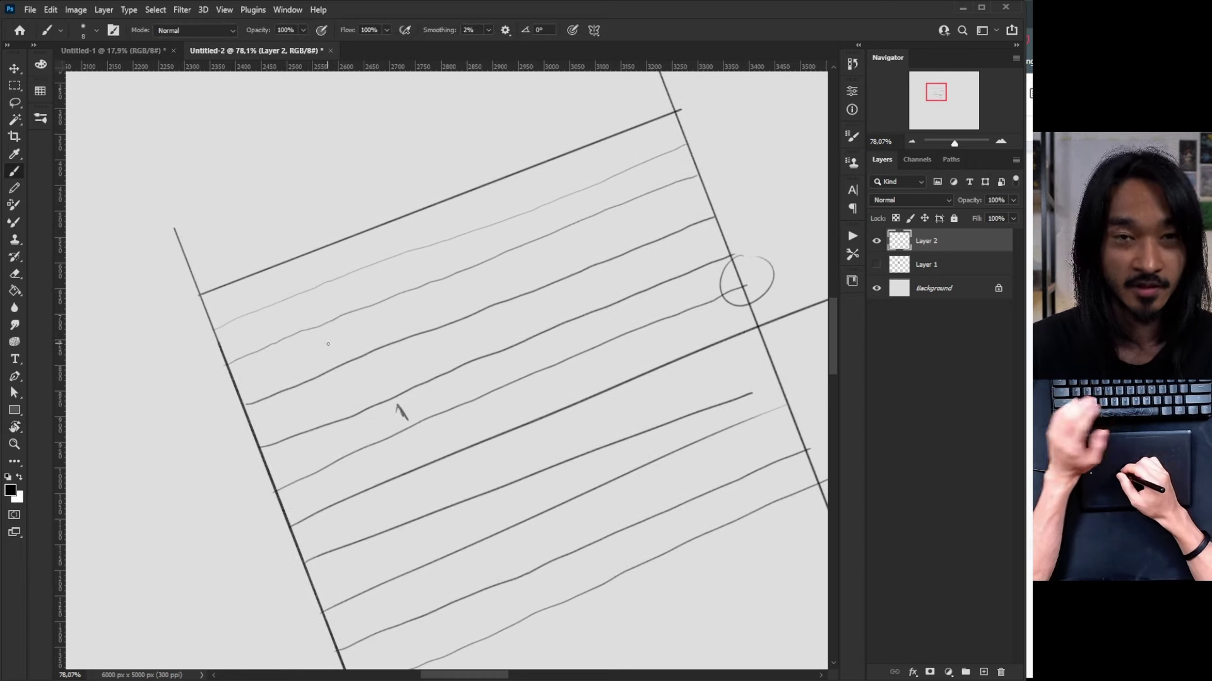
drag(237, 360, 644, 193)
key(ctrl+z)
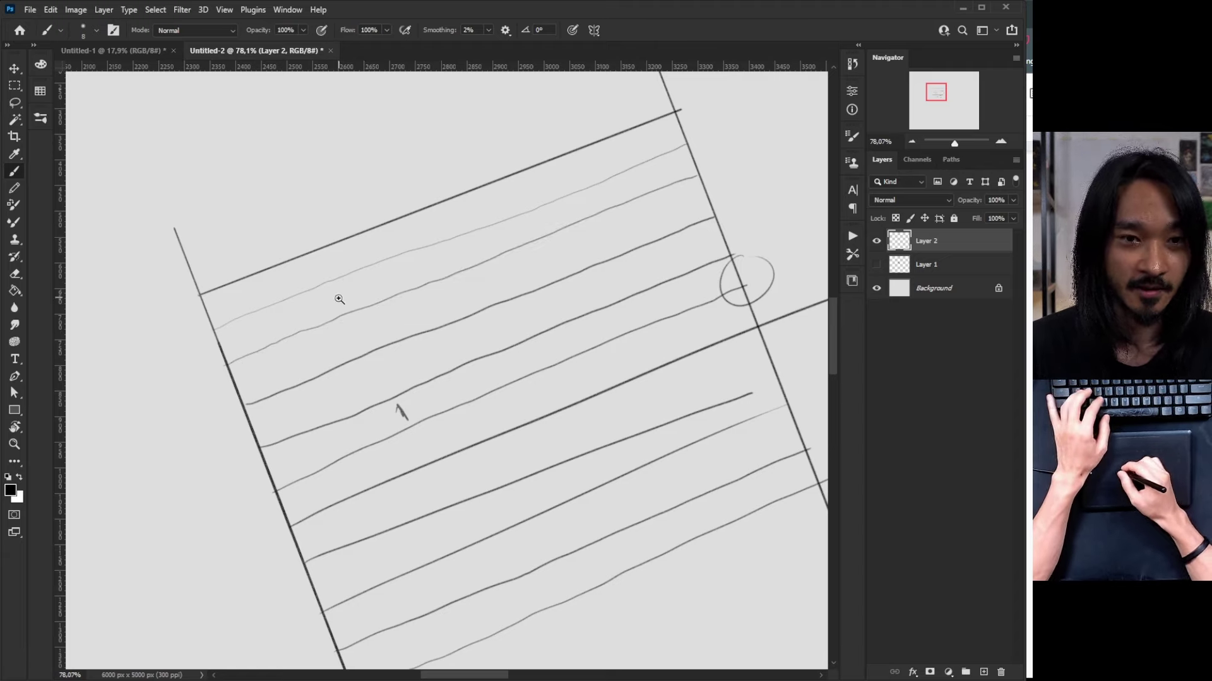
drag(341, 299, 358, 317)
mouse_move(234, 318)
mouse_down()
mouse_move(602, 192)
mouse_move(608, 168)
mouse_up()
key(ctrl+z)
Retrace the third freehand line between the side lines with seven overlapping straight strokes, building up one thick line
drag(498, 316, 441, 238)
drag(387, 266, 408, 361)
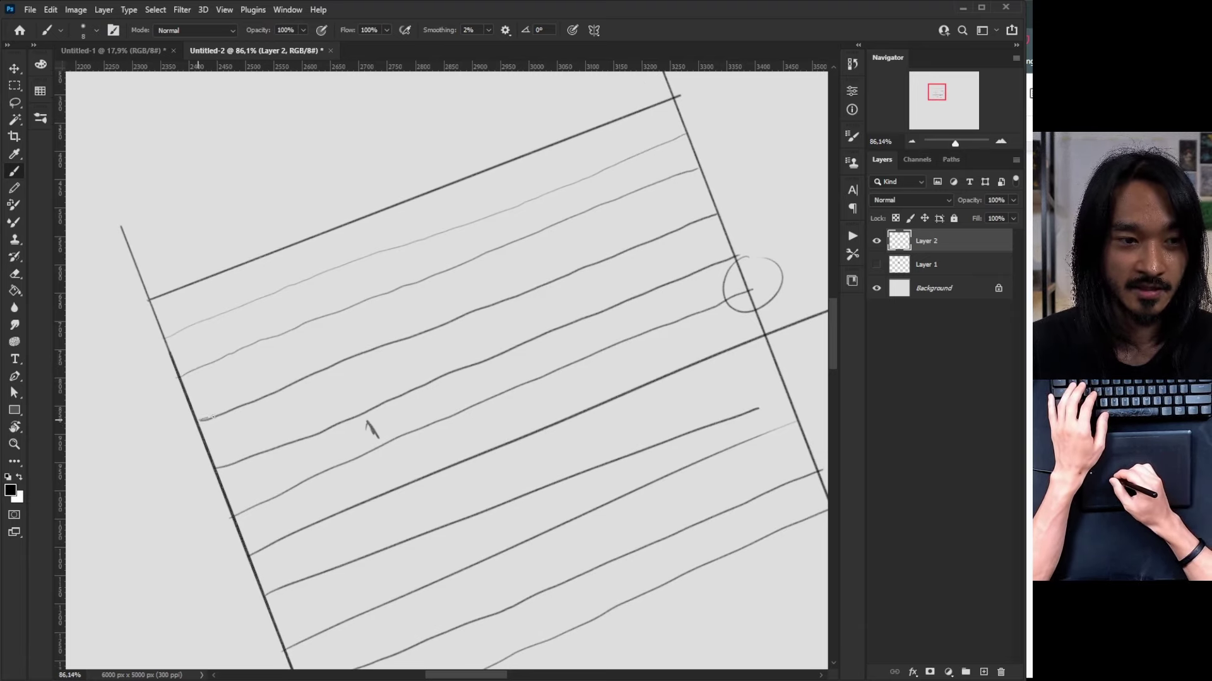
drag(213, 417, 714, 214)
drag(201, 419, 713, 216)
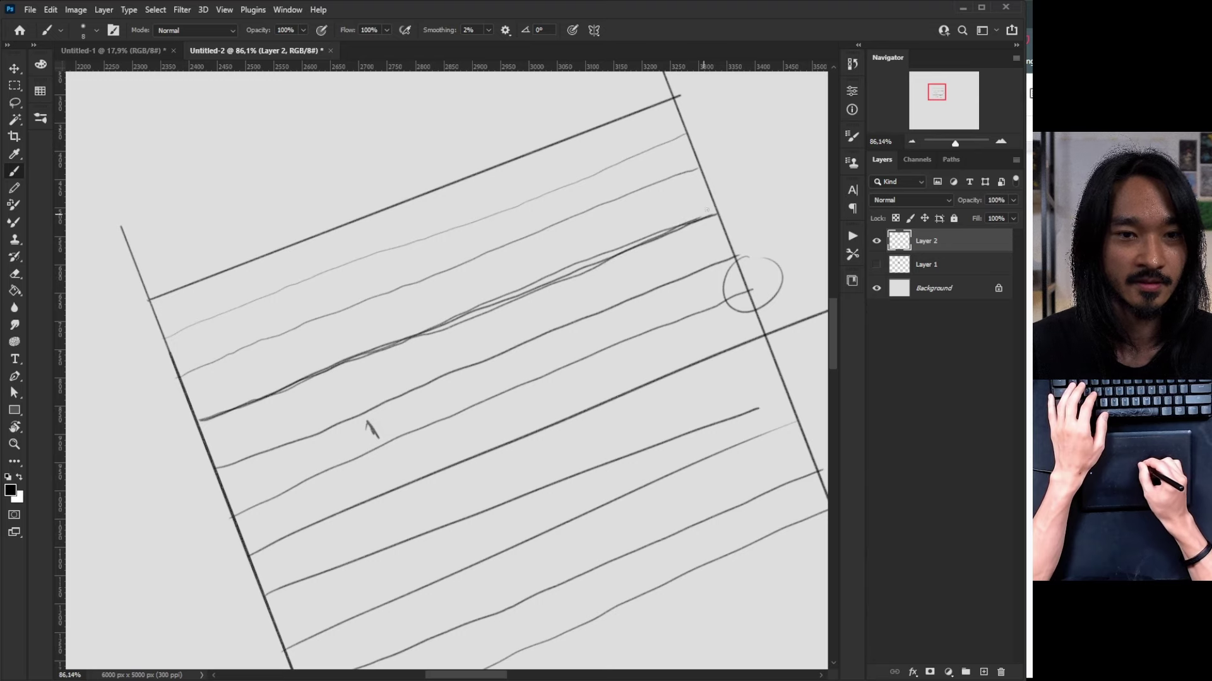
drag(201, 419, 726, 213)
drag(200, 419, 720, 214)
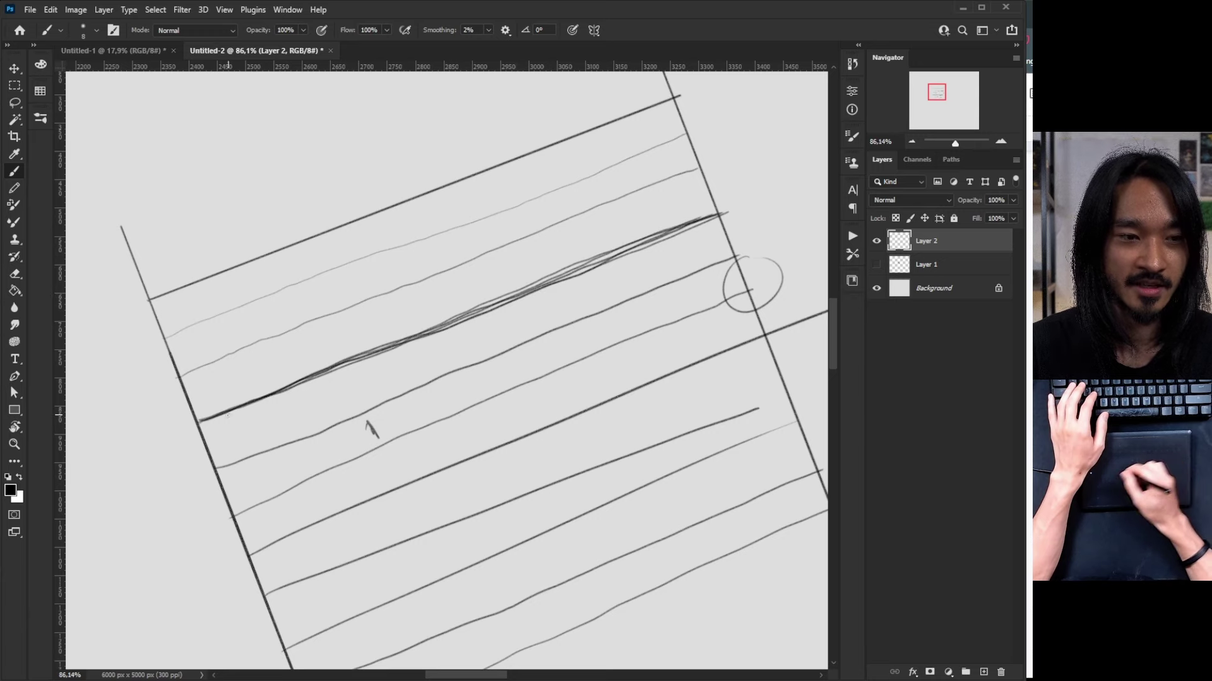
drag(218, 412, 719, 214)
drag(201, 419, 691, 226)
drag(205, 418, 672, 234)
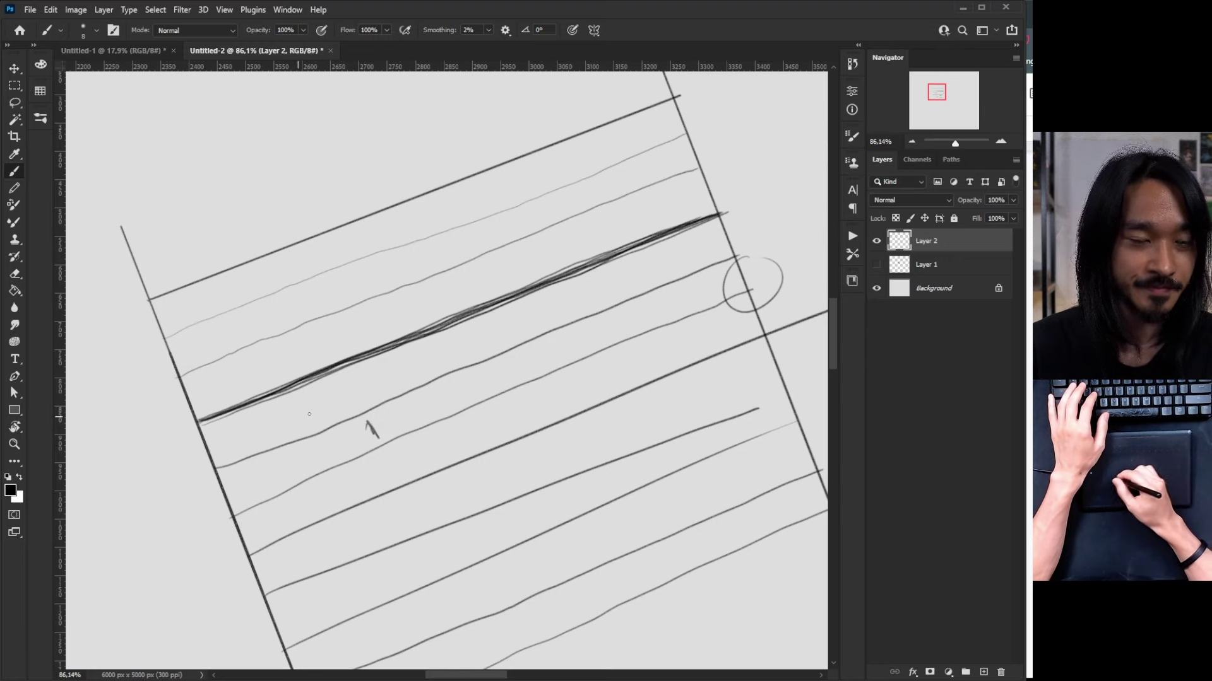
Draw several loose strokes diverging at different angles around the fourth freehand line, undoing the final stroke
drag(226, 464, 725, 252)
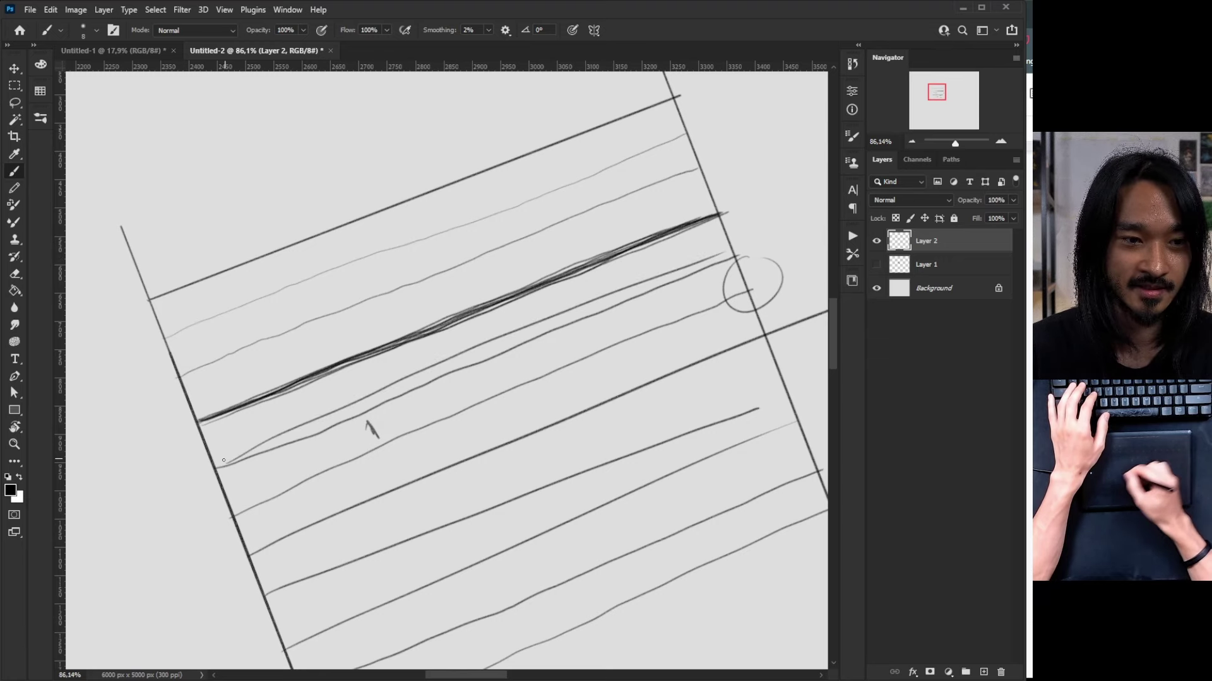
mouse_move(223, 460)
mouse_down()
mouse_move(328, 436)
mouse_move(583, 328)
mouse_move(669, 286)
mouse_up()
mouse_move(410, 386)
mouse_down()
mouse_move(658, 287)
mouse_move(753, 232)
mouse_up()
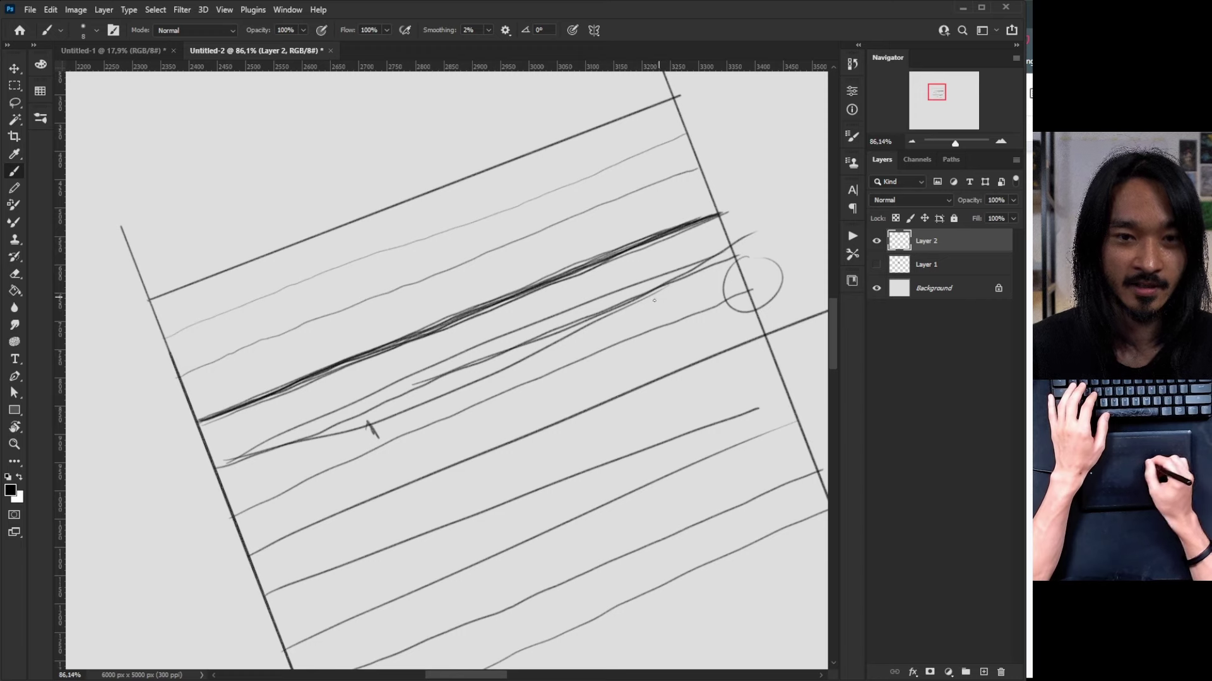
drag(611, 308, 765, 272)
mouse_move(606, 312)
mouse_down()
mouse_move(720, 273)
mouse_move(684, 257)
mouse_up()
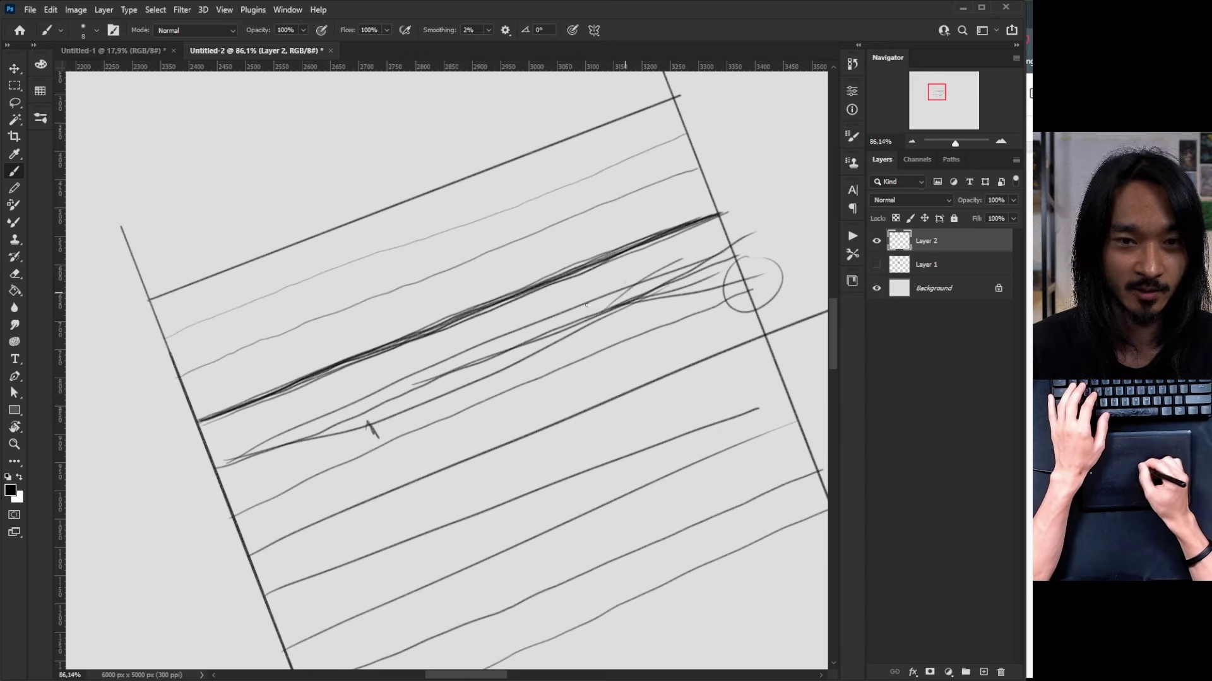
key(ctrl)
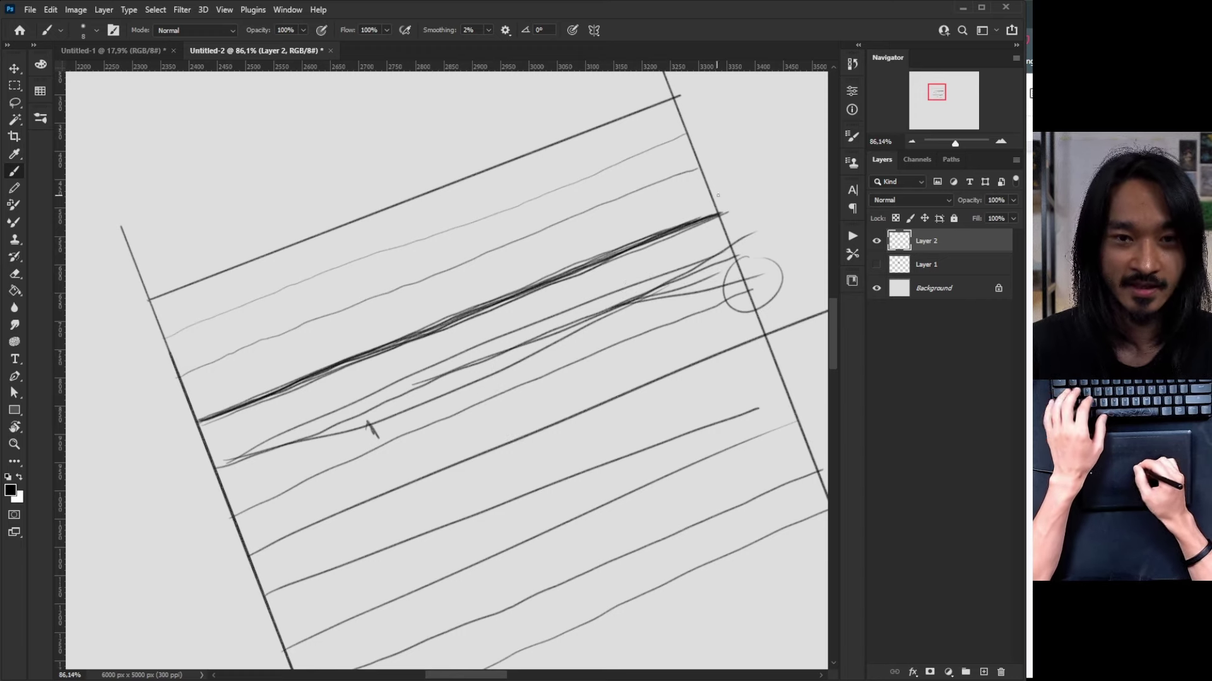
Draw a small check mark beyond the side line, next to the end of the thick overlapped line
drag(729, 188, 749, 181)
drag(650, 331, 600, 267)
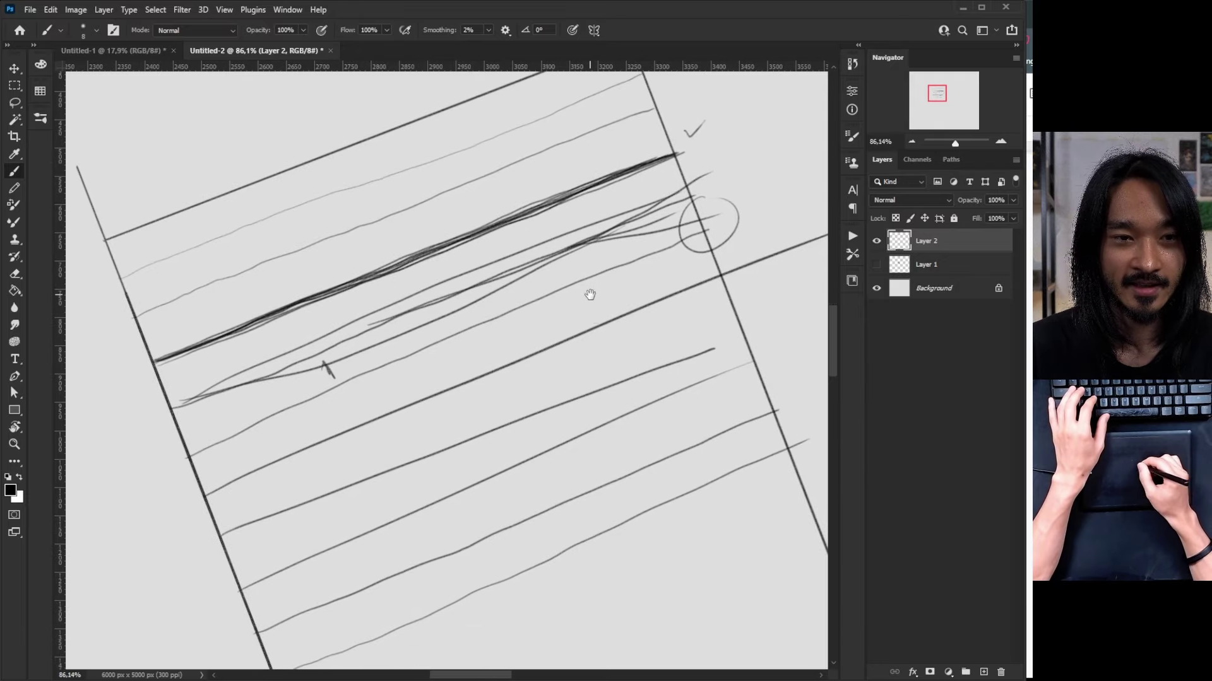
mouse_move(606, 332)
mouse_down()
mouse_move(582, 327)
mouse_move(570, 301)
mouse_up()
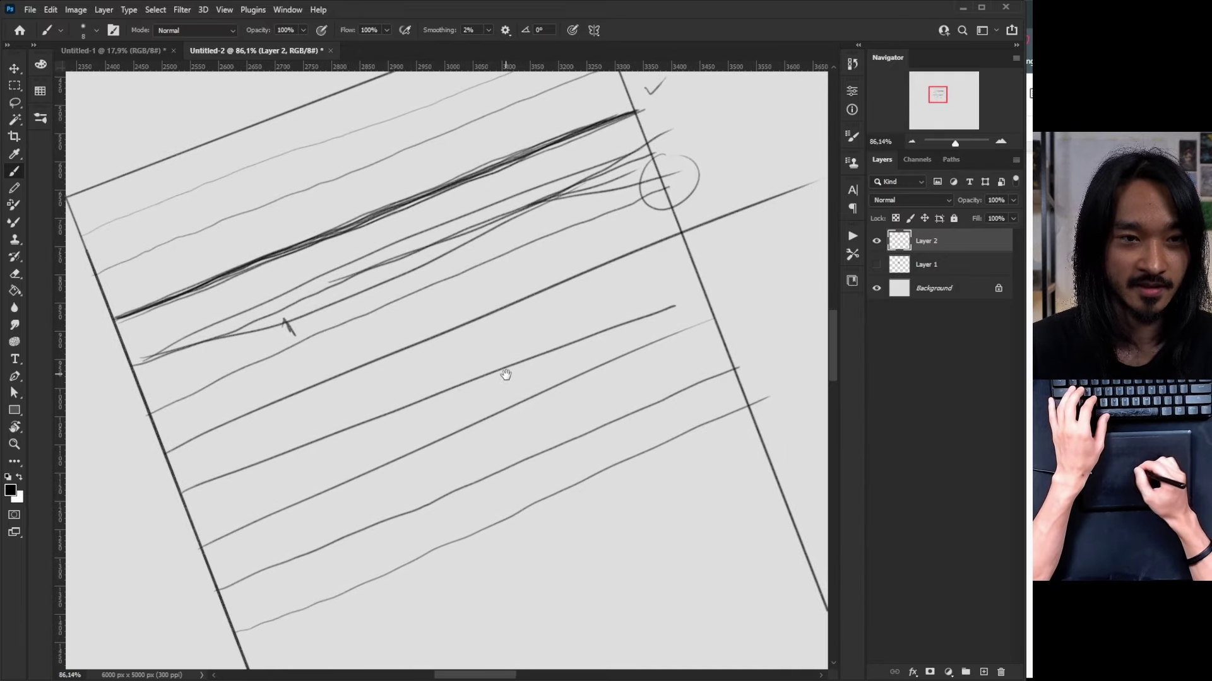
drag(503, 371, 494, 352)
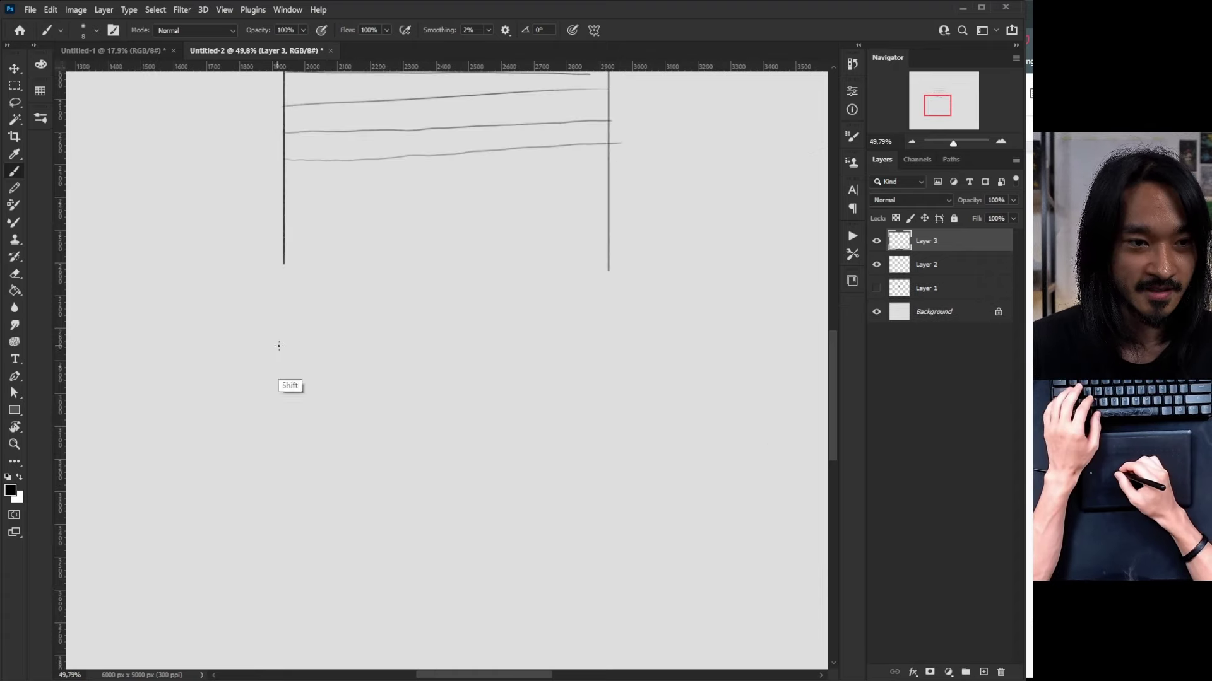
Draw four straight, roughly evenly spaced horizontal lines on a new layer below the side-line exercise
drag(278, 346, 663, 346)
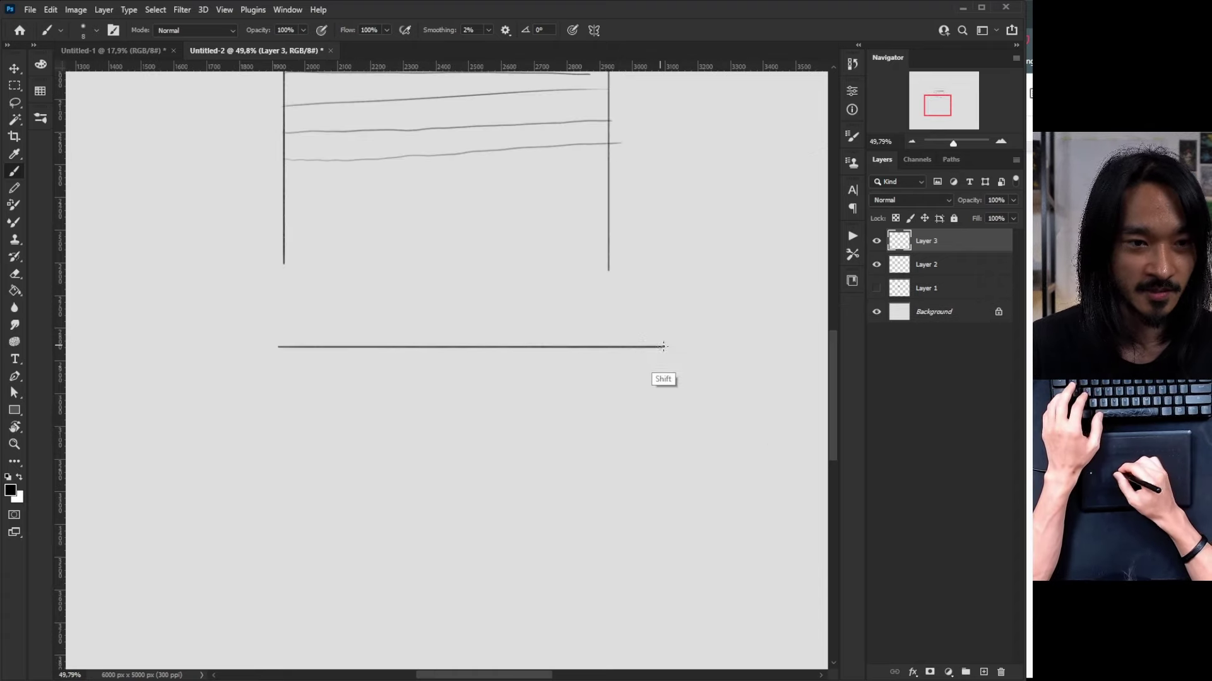
drag(272, 416, 663, 416)
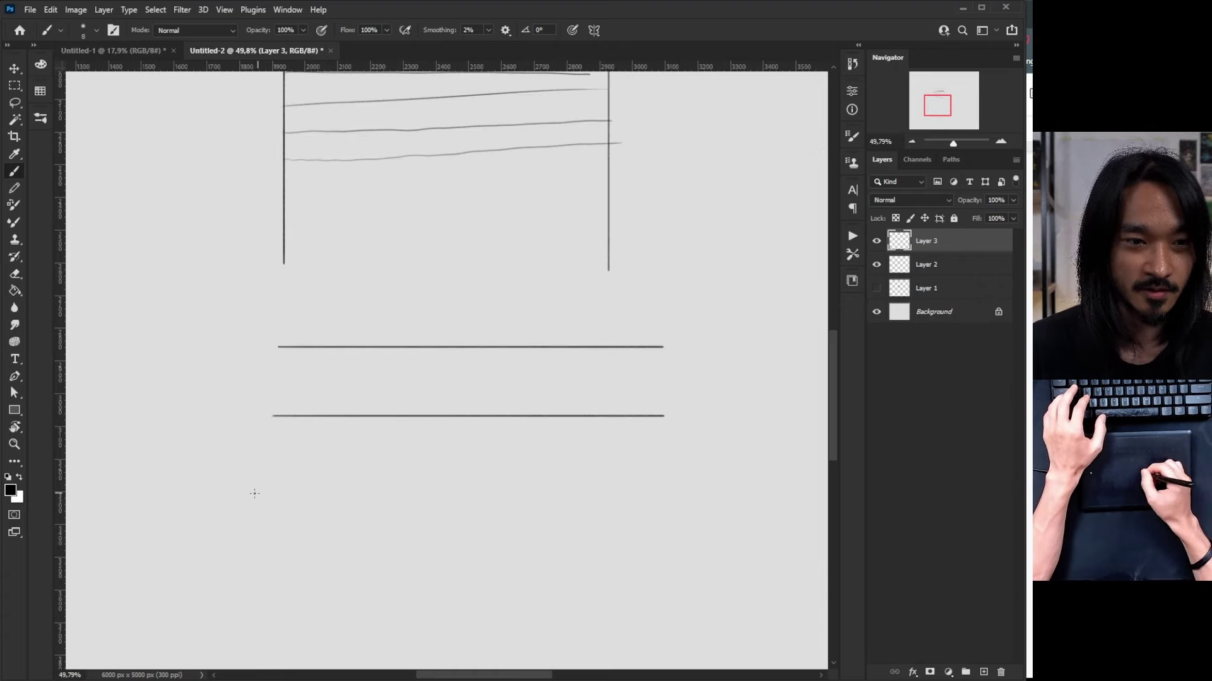
drag(274, 480, 666, 480)
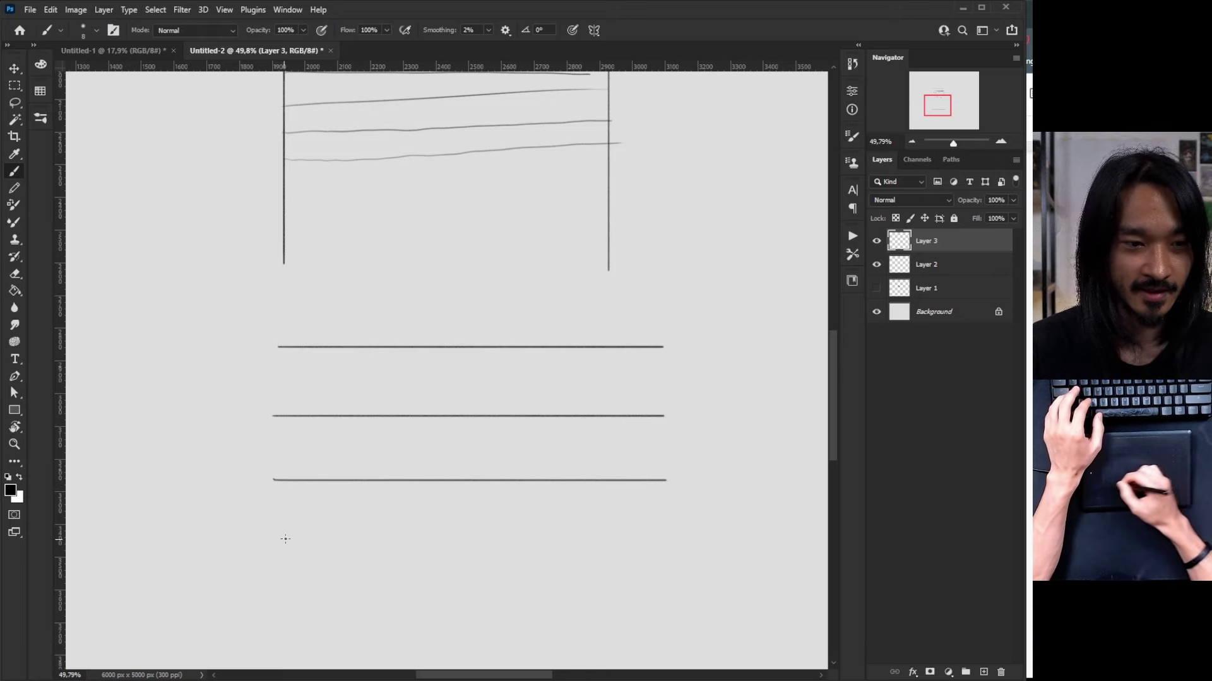
mouse_move(272, 548)
mouse_down()
mouse_move(470, 530)
mouse_move(662, 547)
mouse_up()
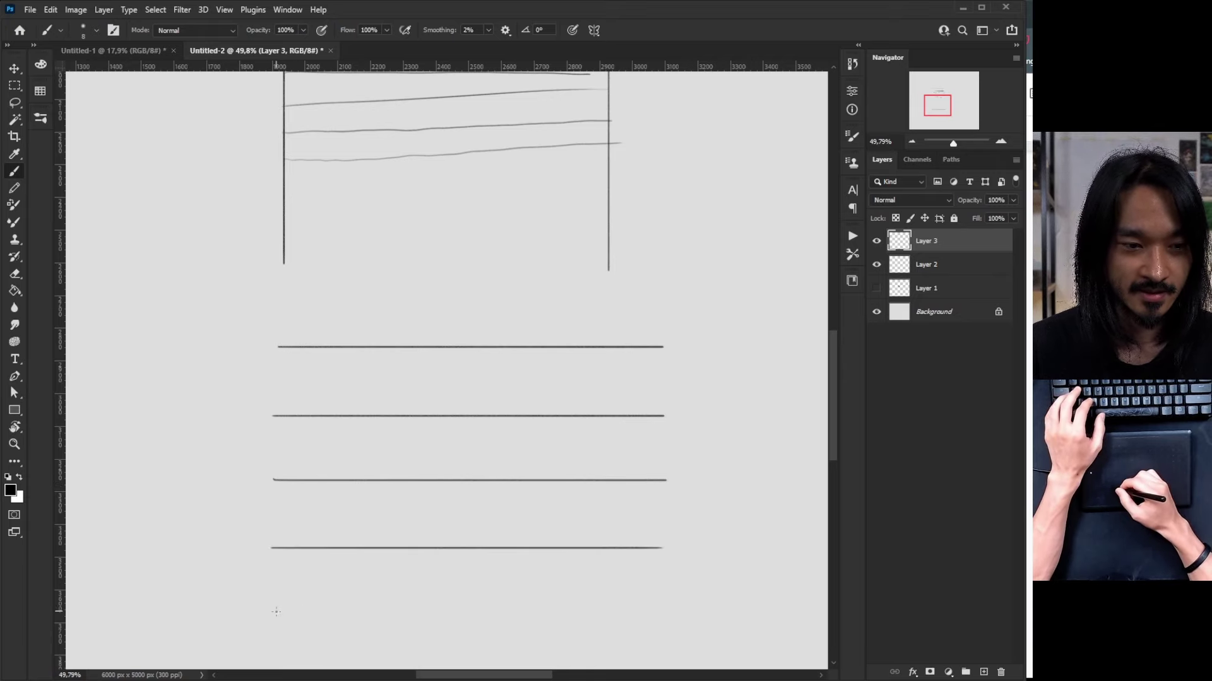
Add two more straight horizontal lines below the first four, undoing and redrawing attempts, with a wider gap above the last
drag(273, 616, 610, 617)
key(ctrl+z)
drag(271, 619, 678, 617)
key(ctrl+z)
drag(270, 591, 681, 584)
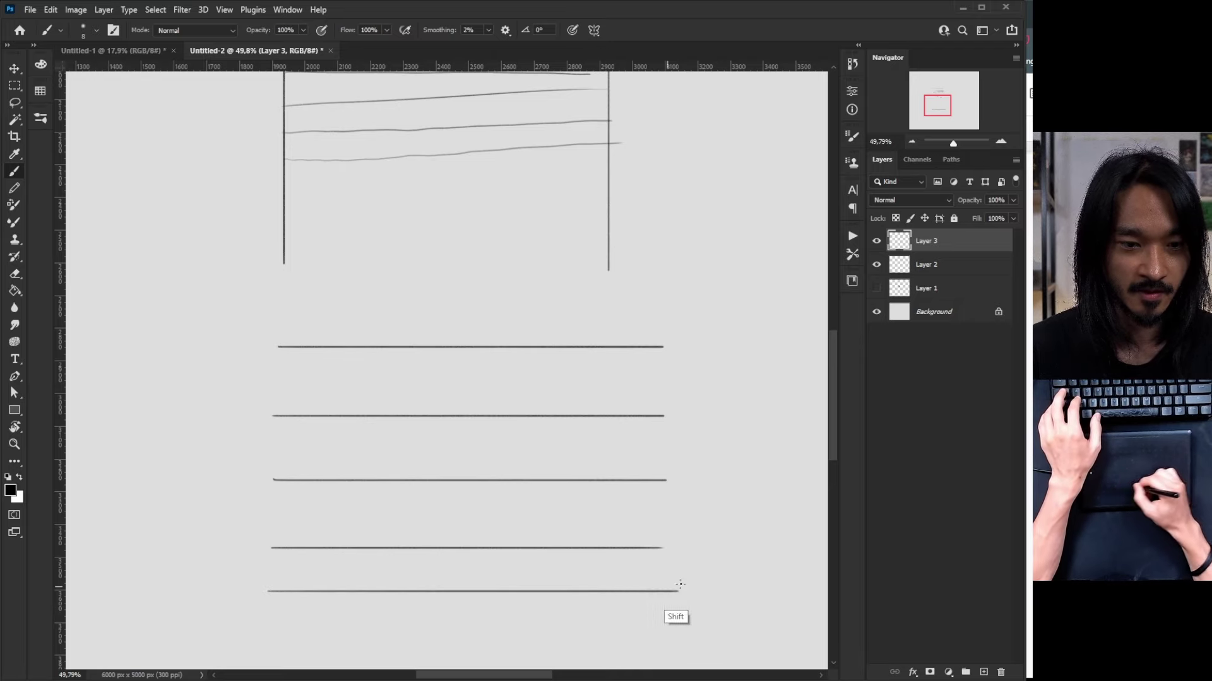
scroll(681, 584, down, 5)
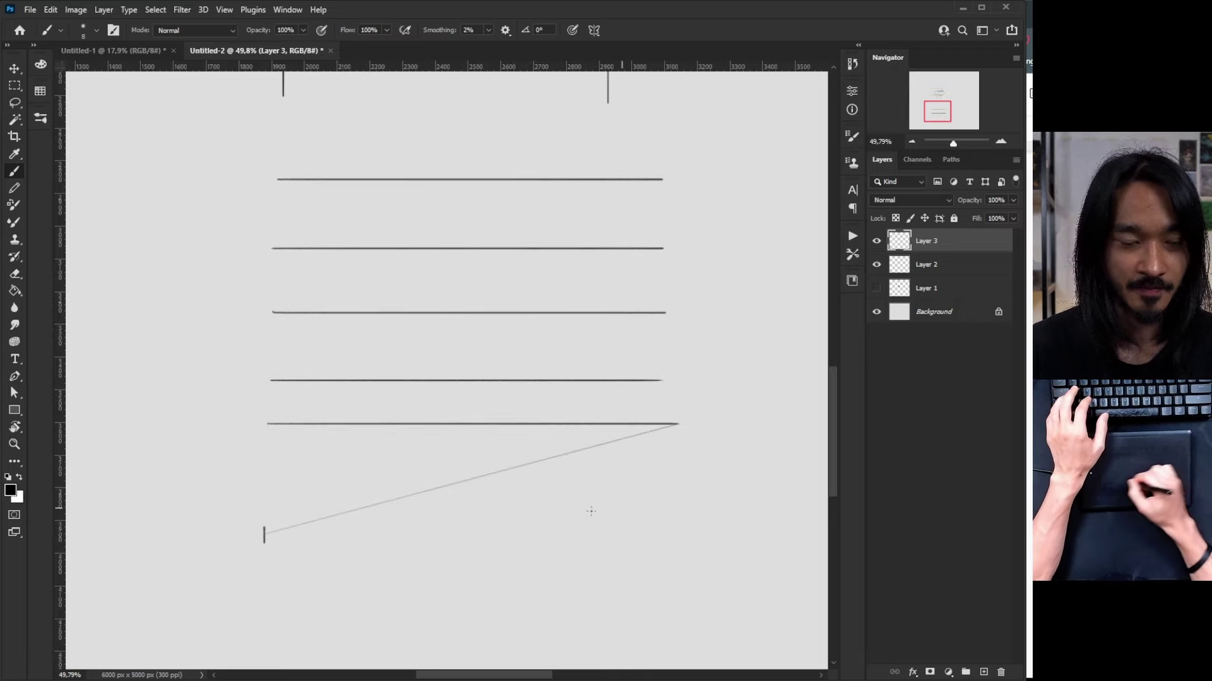
drag(264, 536, 690, 538)
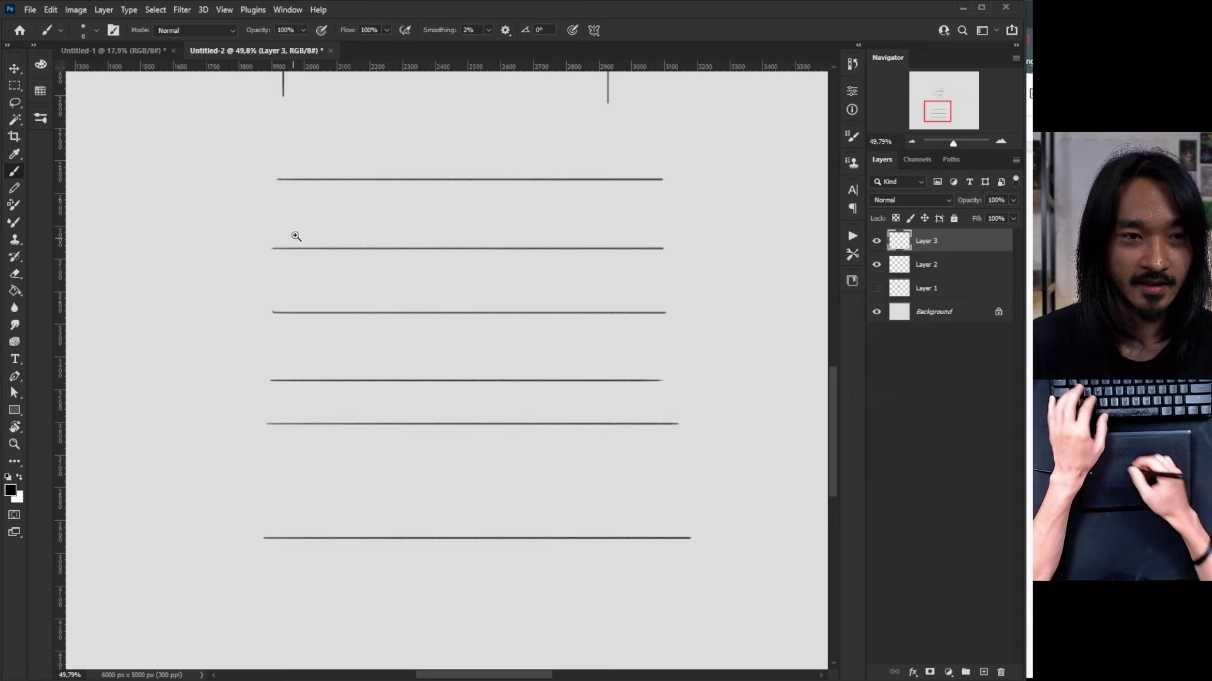
Sketch five touching circles between the first two horizontal lines and three more circles in the second row
drag(284, 176, 345, 250)
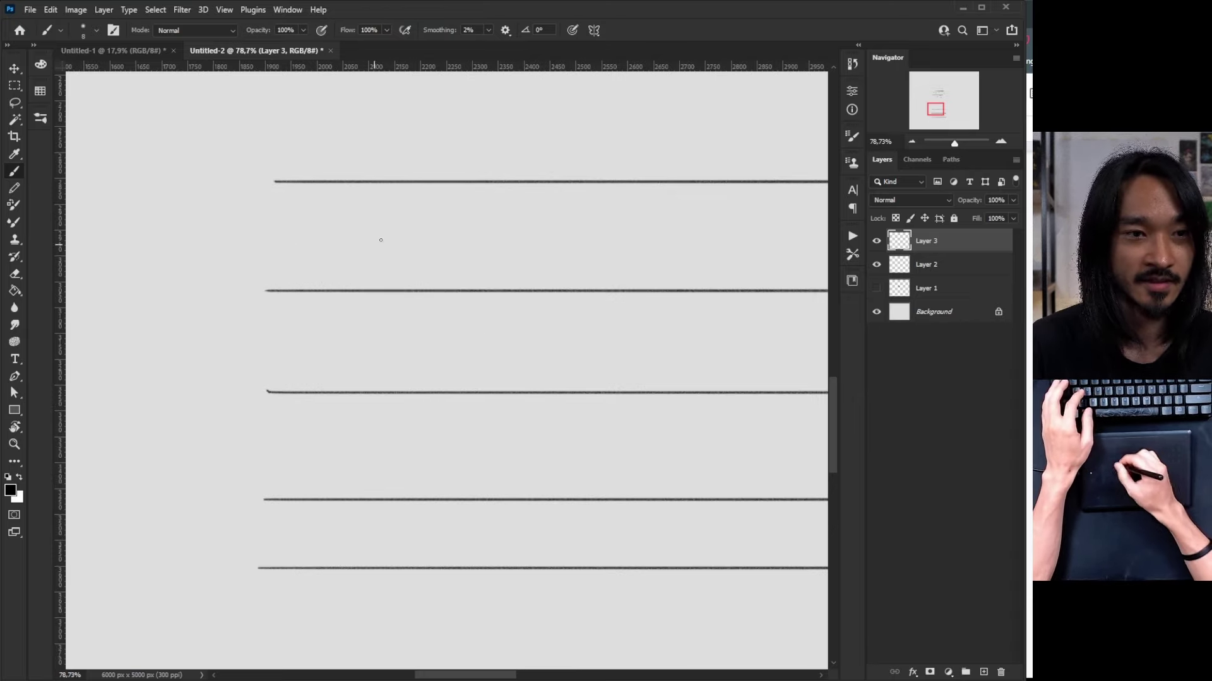
mouse_move(302, 236)
mouse_down()
mouse_move(394, 196)
mouse_move(385, 189)
mouse_move(509, 190)
mouse_move(512, 209)
mouse_move(472, 182)
mouse_up()
mouse_move(525, 218)
mouse_down()
mouse_move(604, 249)
mouse_move(619, 210)
mouse_move(630, 226)
mouse_move(525, 237)
mouse_move(498, 227)
mouse_move(590, 235)
mouse_move(561, 297)
mouse_move(517, 288)
mouse_up()
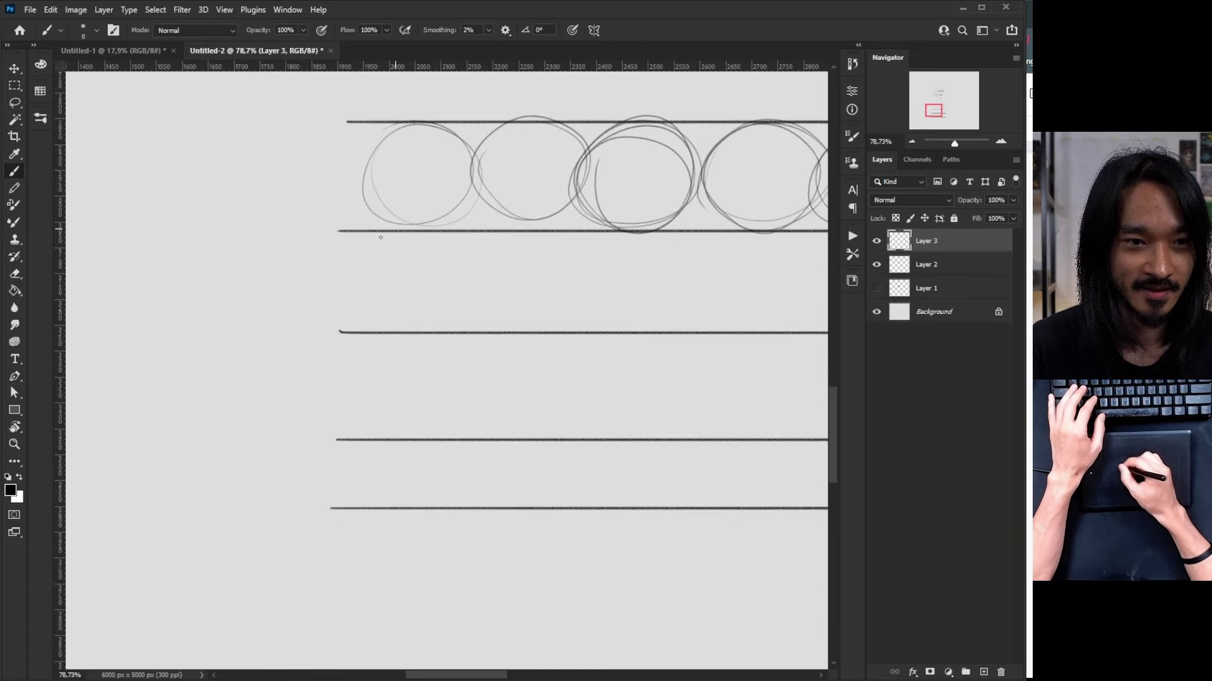
mouse_move(379, 238)
mouse_down()
mouse_move(513, 331)
mouse_move(510, 236)
mouse_move(531, 324)
mouse_move(482, 243)
mouse_move(554, 295)
mouse_up()
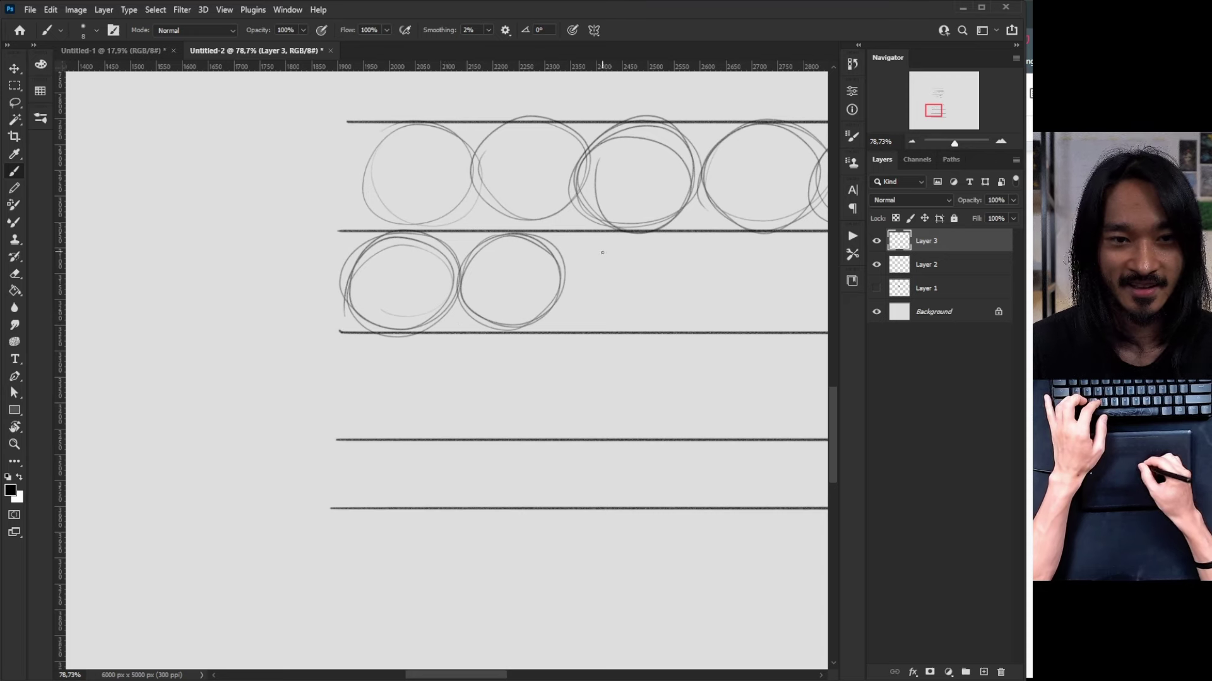
mouse_move(602, 252)
mouse_down()
mouse_move(659, 282)
mouse_move(557, 285)
mouse_move(656, 255)
mouse_move(557, 315)
mouse_move(628, 248)
mouse_move(506, 249)
mouse_up()
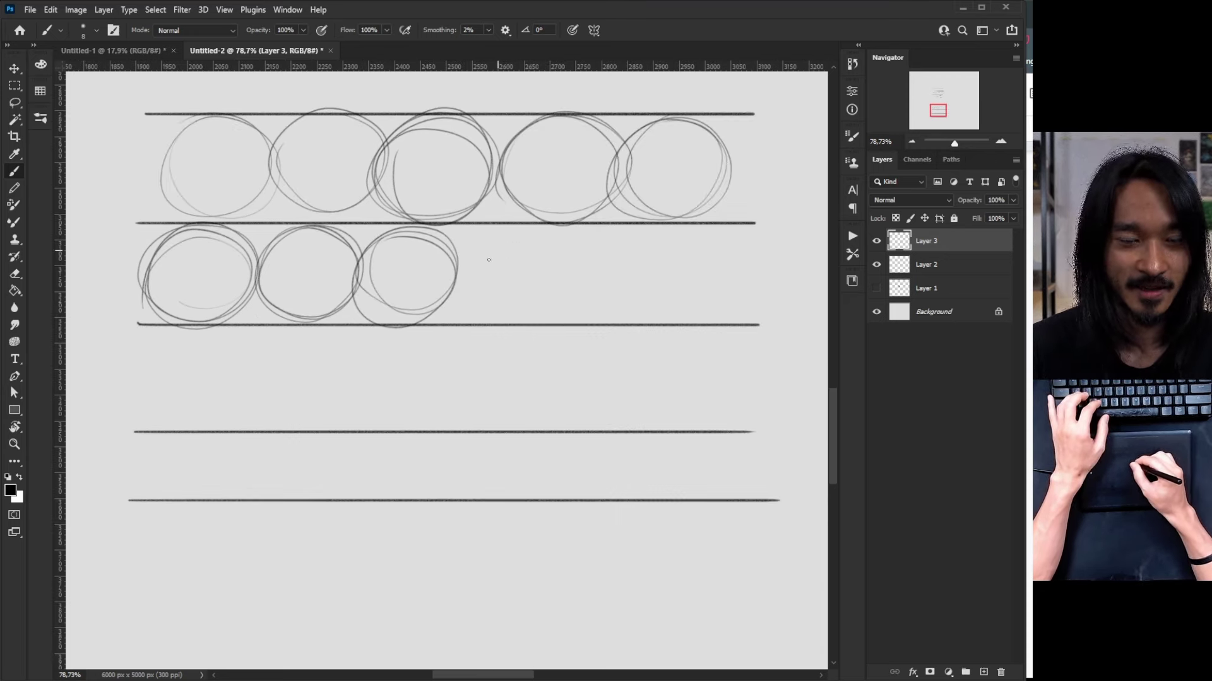
Sketch a series of six narrow slanted ellipses between the third and fourth horizontal lines
drag(254, 354, 525, 298)
mouse_move(442, 338)
mouse_down()
mouse_move(389, 342)
mouse_move(504, 284)
mouse_move(405, 360)
mouse_move(479, 313)
mouse_up()
mouse_move(534, 282)
mouse_down()
mouse_move(461, 353)
mouse_move(479, 357)
mouse_move(536, 306)
mouse_up()
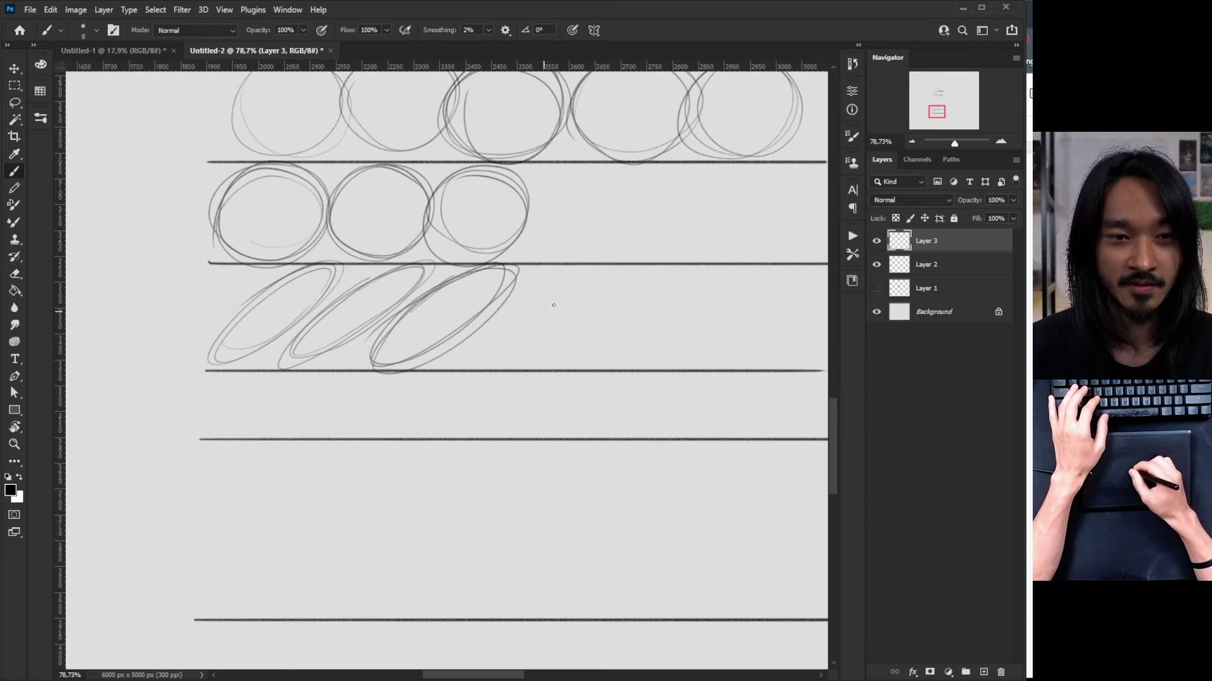
mouse_move(515, 297)
mouse_down()
mouse_move(498, 359)
mouse_move(536, 341)
mouse_up()
mouse_move(598, 301)
mouse_down()
mouse_move(561, 371)
mouse_move(638, 341)
mouse_up()
mouse_move(745, 274)
mouse_down()
mouse_move(481, 306)
mouse_move(517, 340)
mouse_move(410, 398)
mouse_up()
key(ctrl+z)
Sketch six small upright ellipses side by side between the fourth and fifth horizontal lines
drag(337, 395, 673, 344)
mouse_move(310, 357)
mouse_down()
mouse_move(296, 407)
mouse_move(319, 379)
mouse_up()
mouse_move(338, 355)
mouse_down()
mouse_move(335, 417)
mouse_move(324, 359)
mouse_up()
mouse_move(377, 354)
mouse_down()
mouse_move(393, 398)
mouse_move(469, 379)
mouse_up()
drag(493, 356, 484, 419)
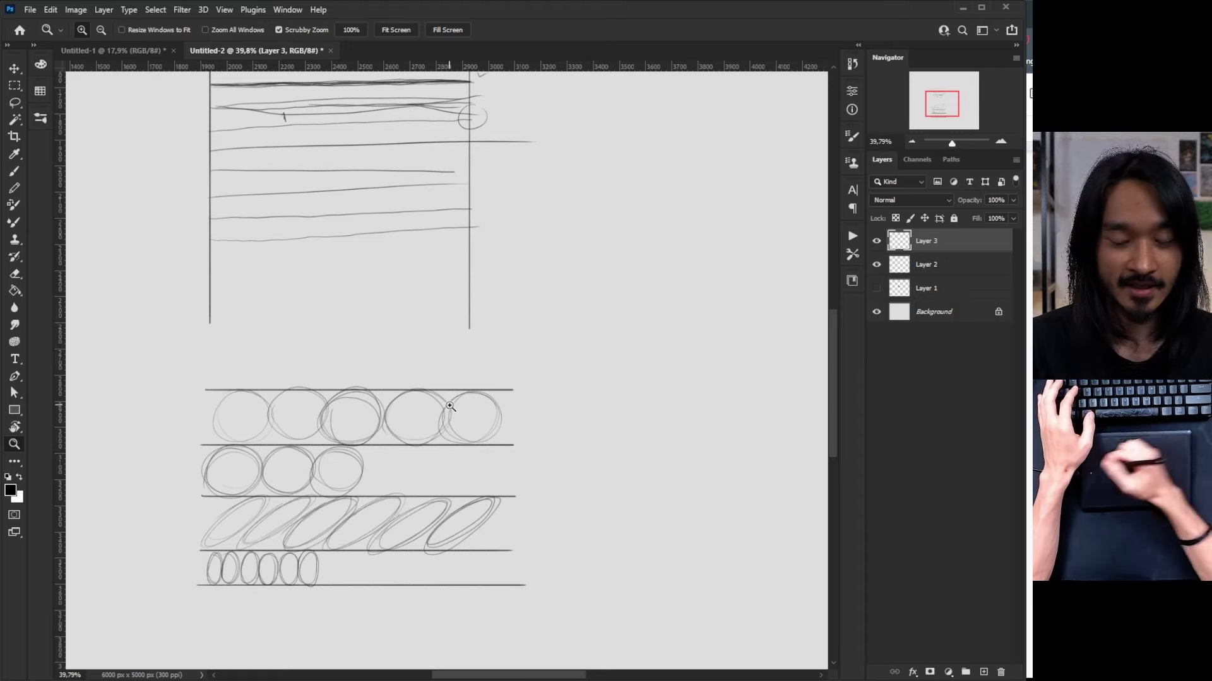
key(b)
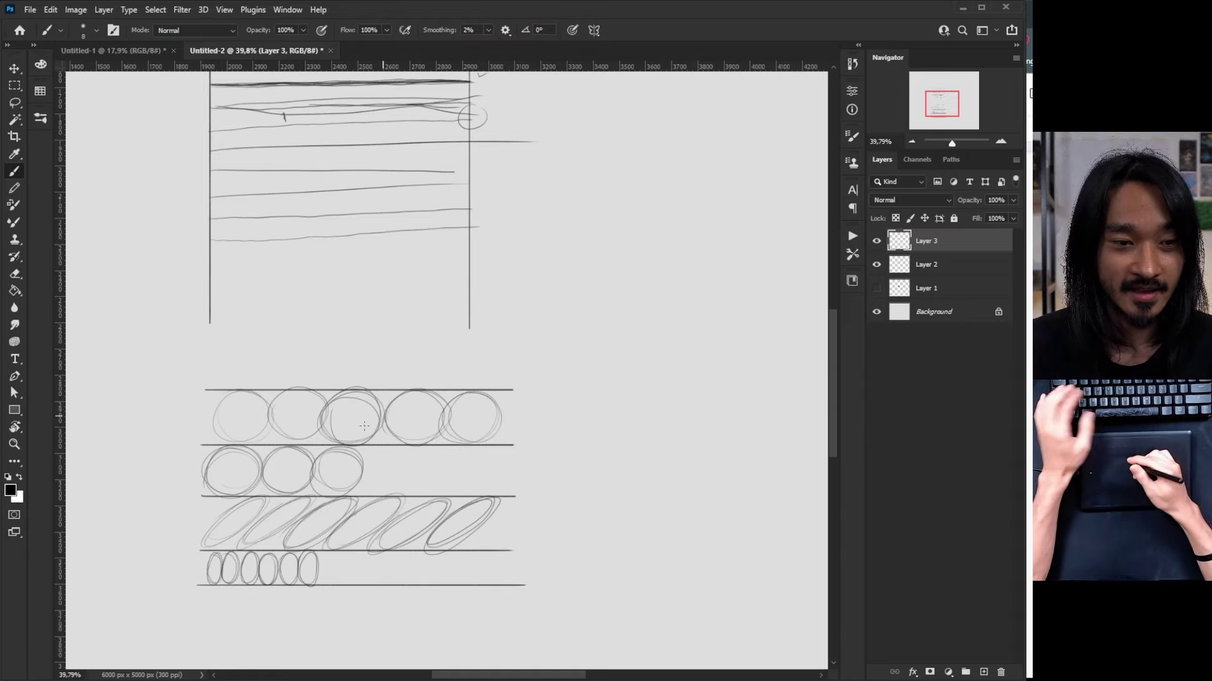
key(z)
mouse_move(352, 468)
mouse_down()
mouse_move(378, 492)
mouse_move(405, 398)
mouse_up()
key(b)
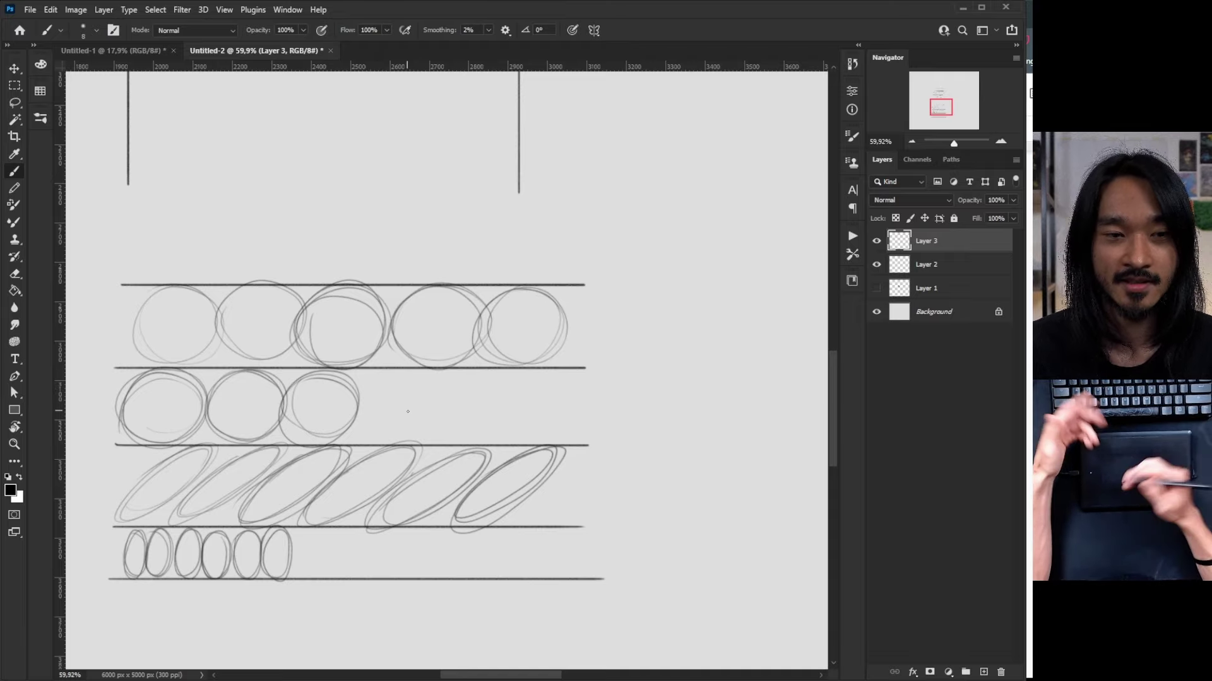
key(ctrl+minus)
key(ctrl+minus)
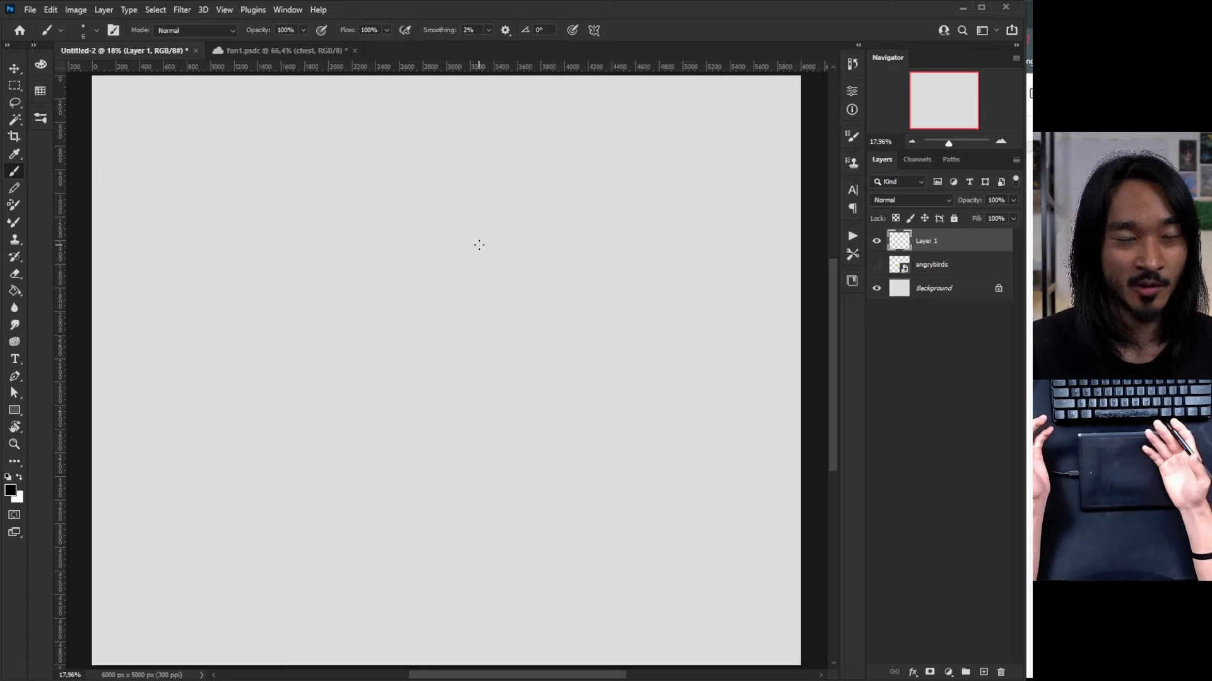
Switch to the fun1.psdc document and examine the Shin Chan and chest references beside their finished line drawings
click(308, 56)
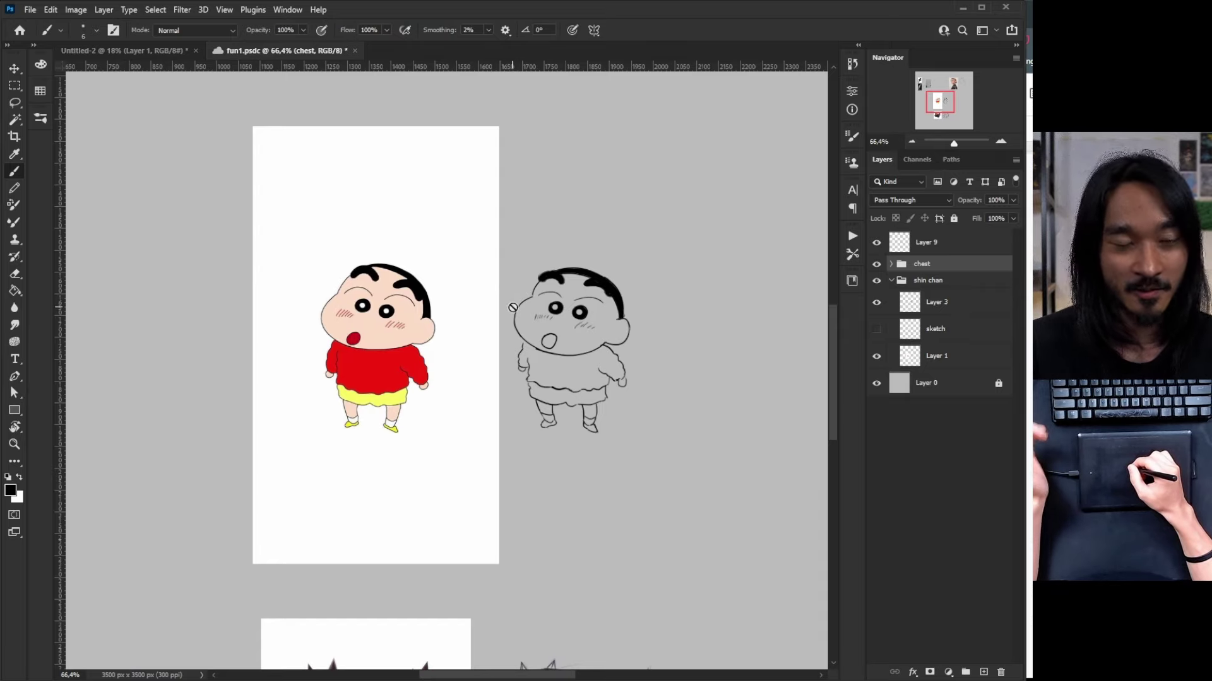
drag(496, 454, 489, 240)
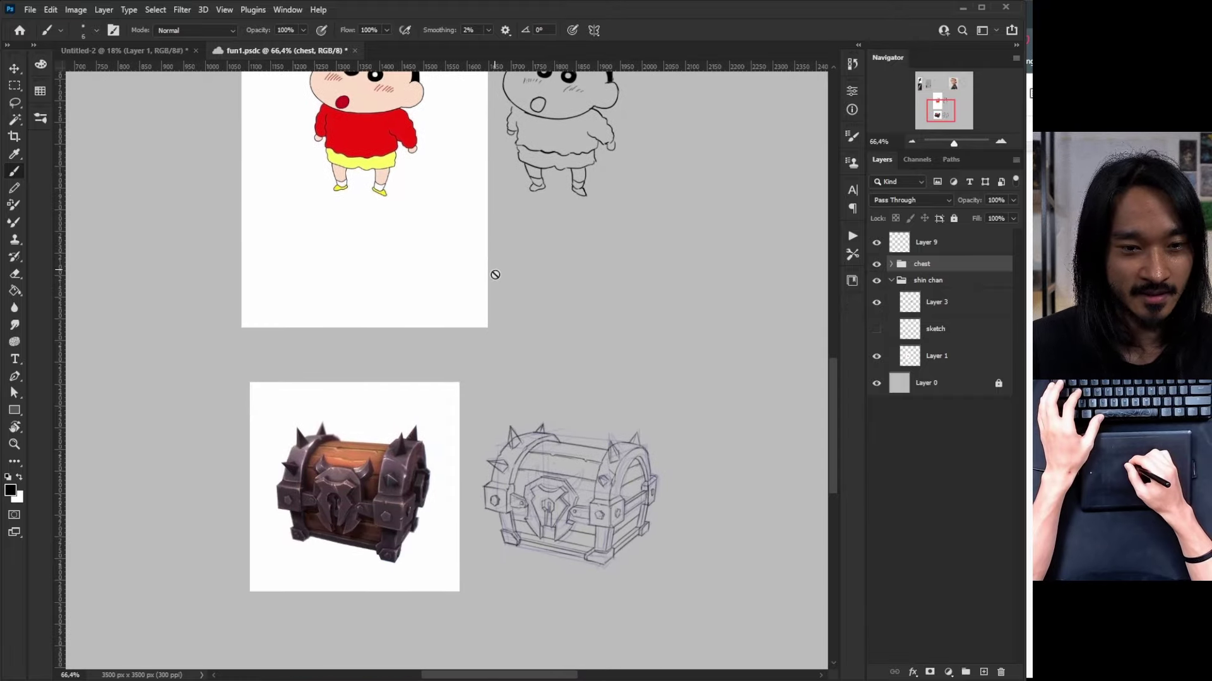
scroll(474, 401, down, 1)
key(z)
mouse_move(474, 407)
mouse_down()
mouse_move(511, 500)
mouse_move(475, 429)
mouse_up()
key(b)
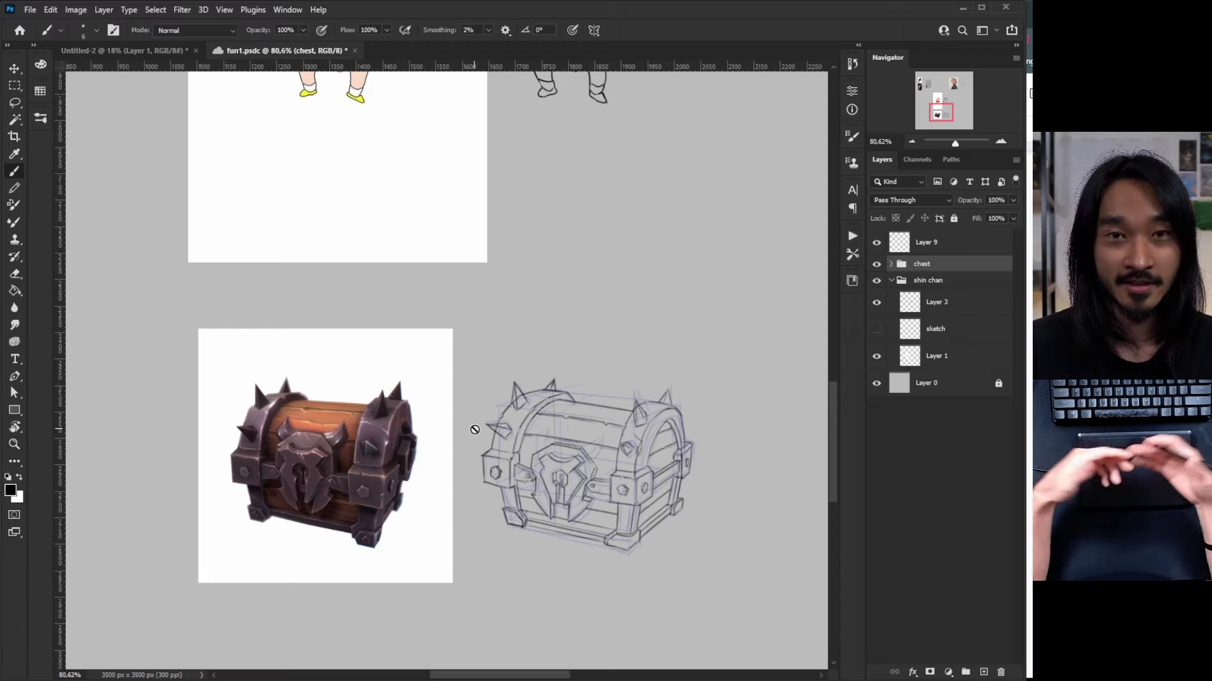
key(ctrl+minus)
drag(477, 265, 480, 381)
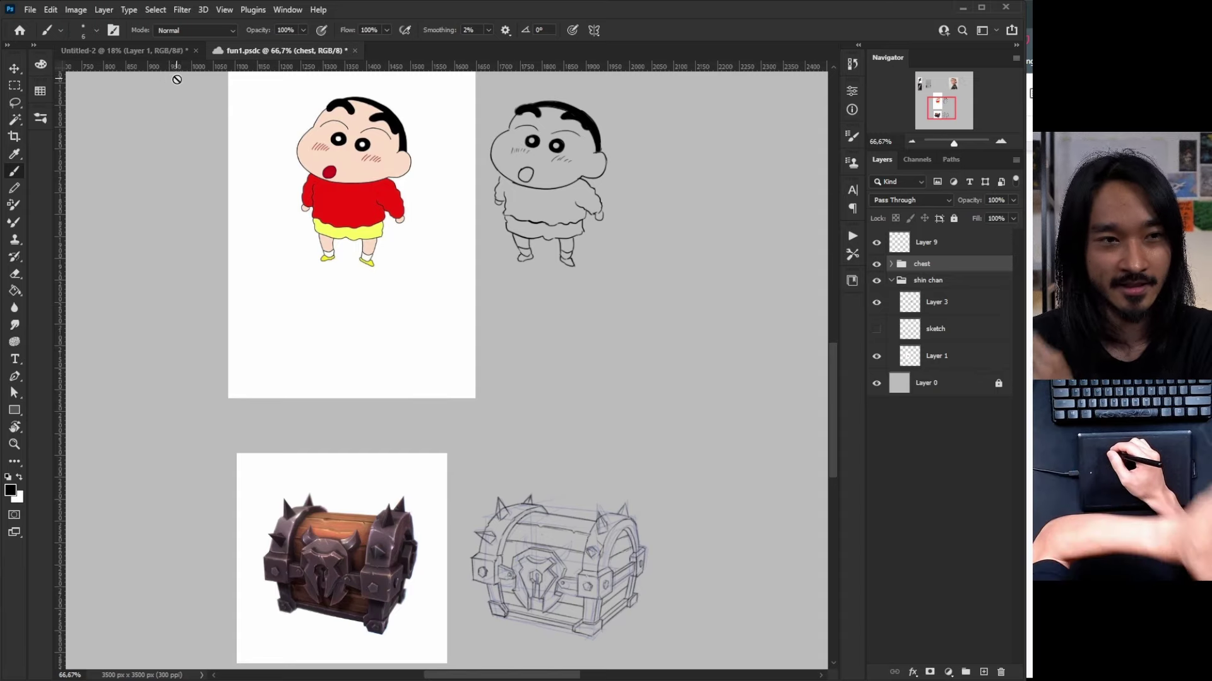
Return to the Untitled-2 document, show the angrybirds layer, and frame the yellow bird reference with empty drawing space beside it
click(159, 50)
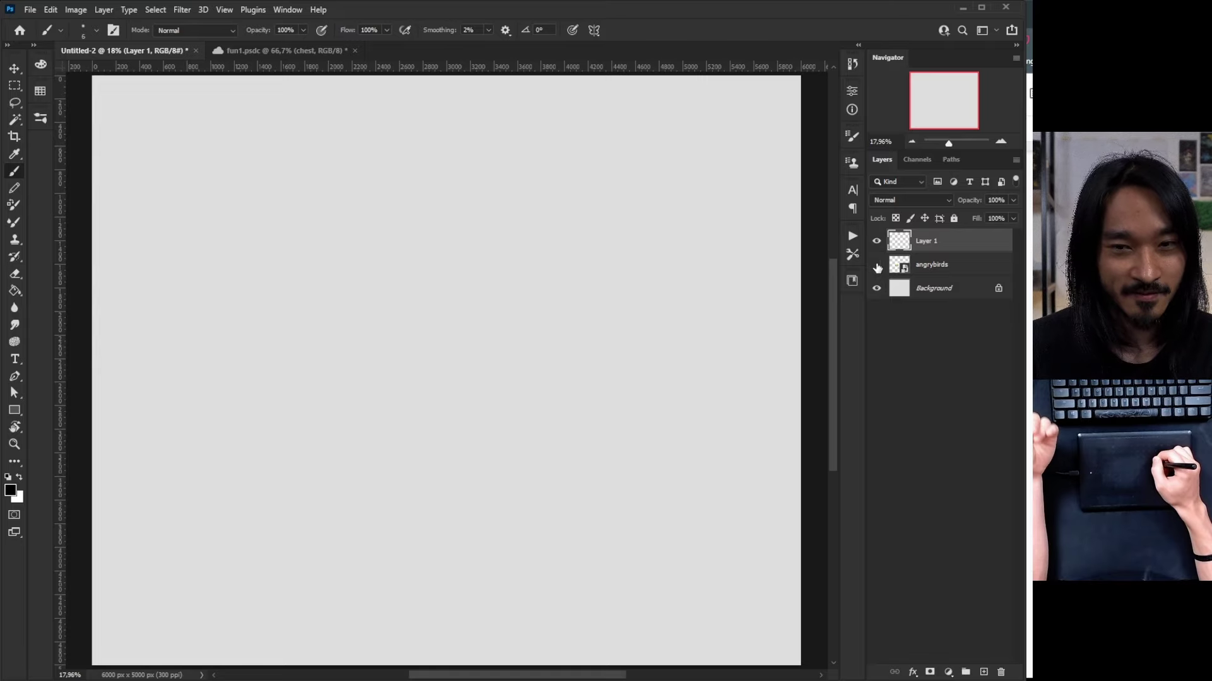
click(876, 265)
key(z)
drag(495, 402, 528, 417)
key(b)
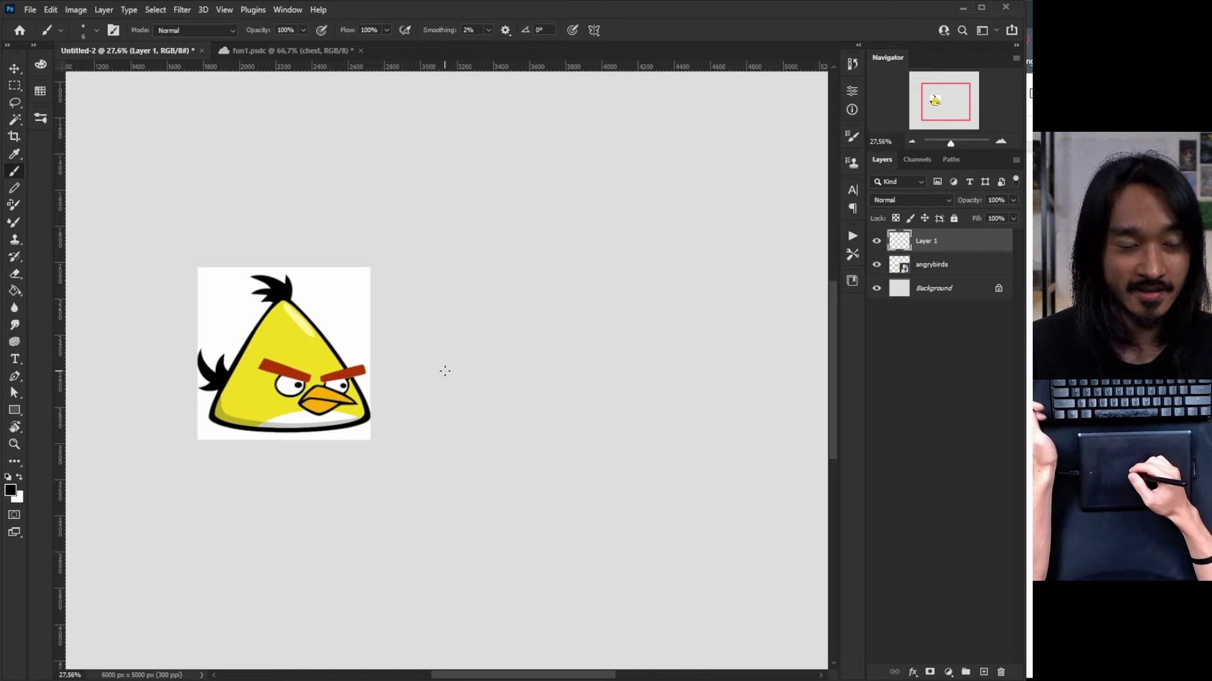
key(z)
drag(400, 406, 436, 432)
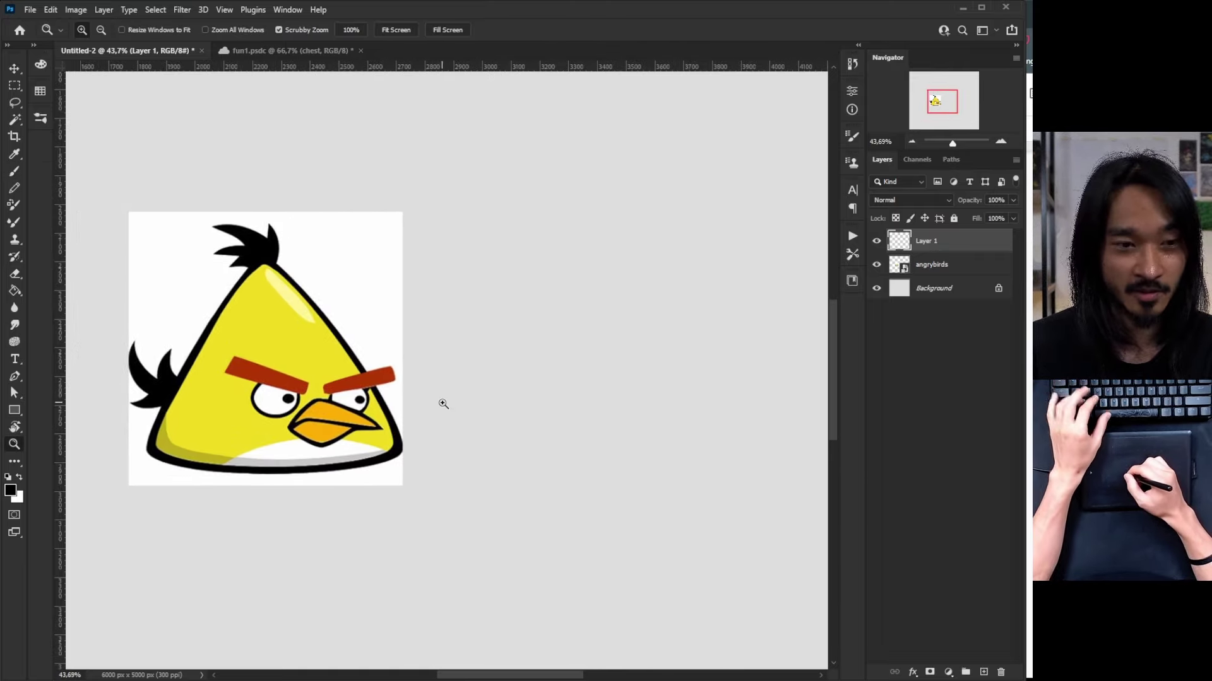
drag(452, 406, 480, 419)
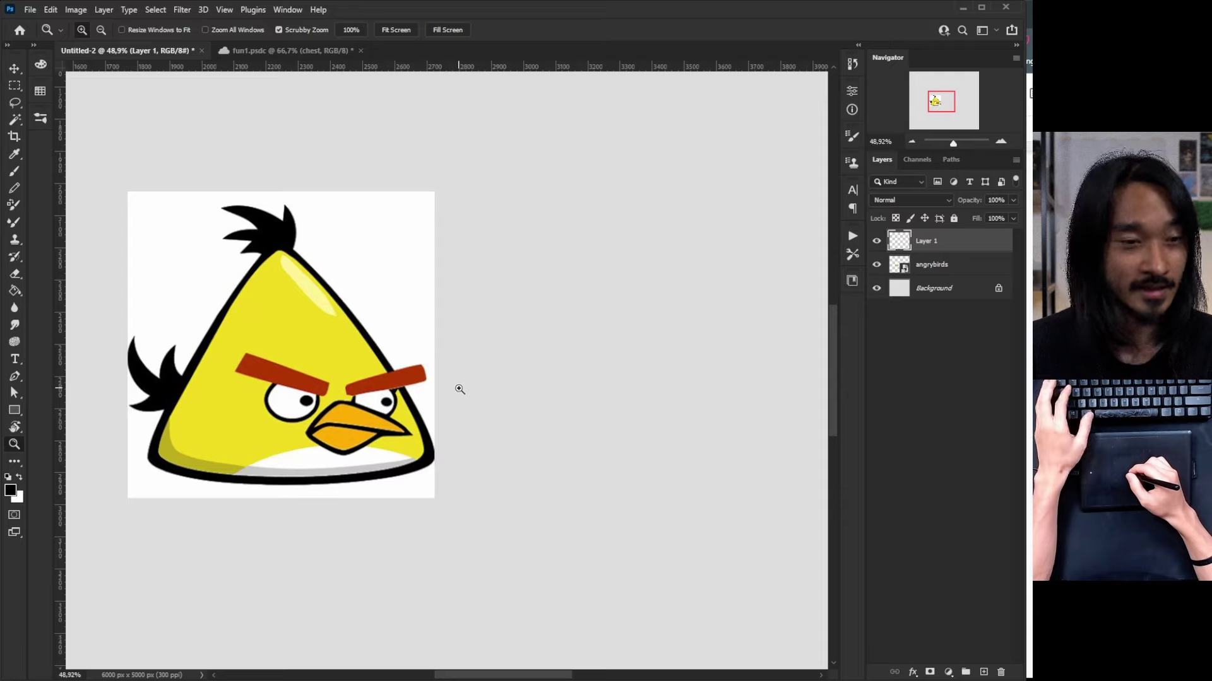
Switch to fun1.psdc and toggle the Layer 3 and sketch layers to compare Shin Chan's rough sketch with the clean line art
drag(517, 398, 492, 397)
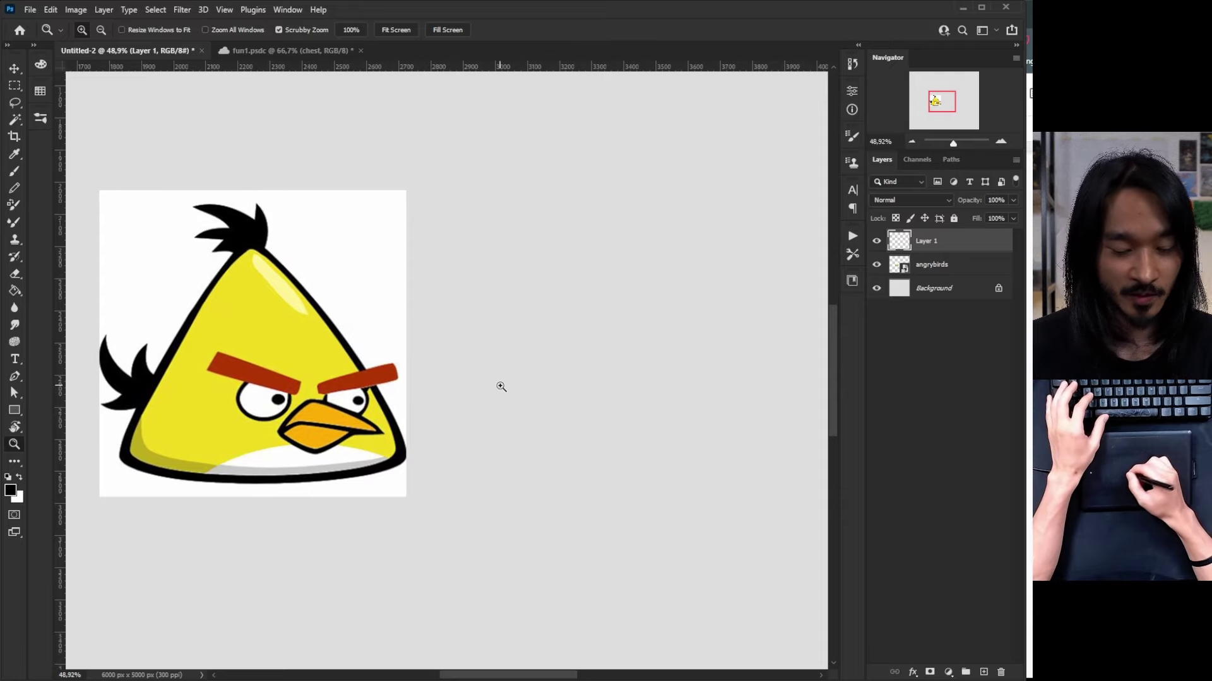
key(b)
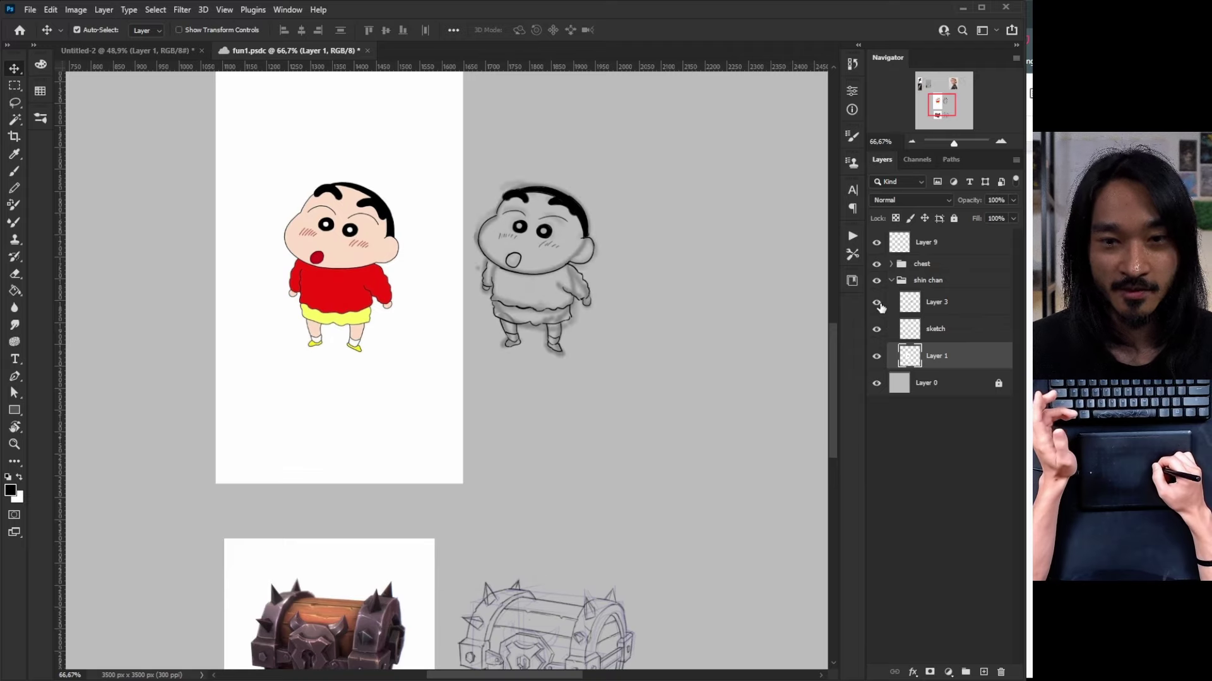
click(877, 302)
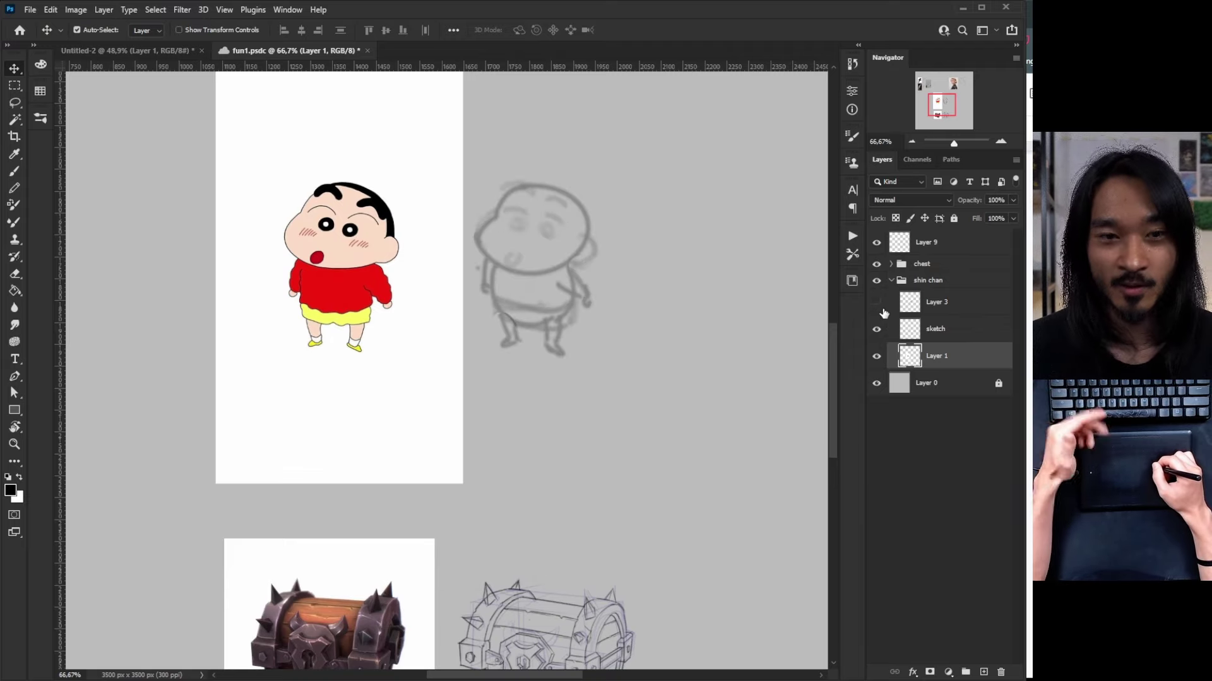
mouse_move(591, 303)
mouse_down()
mouse_move(599, 347)
mouse_move(625, 319)
mouse_up()
key(z)
key(b)
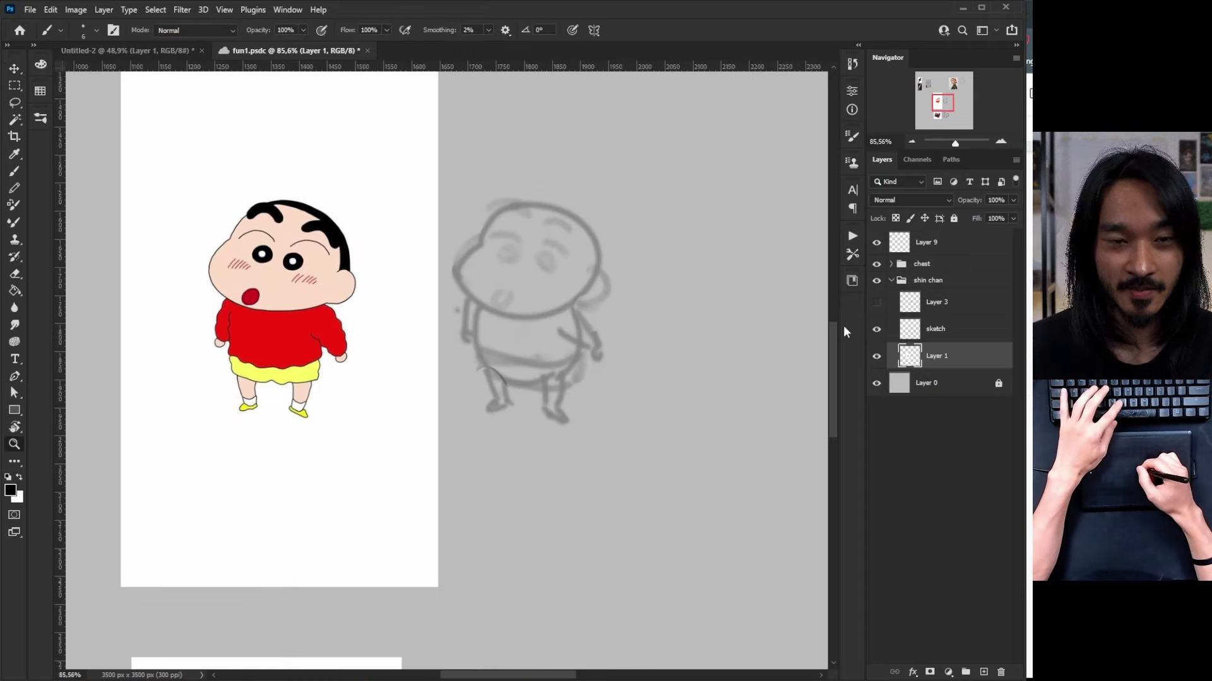
click(877, 303)
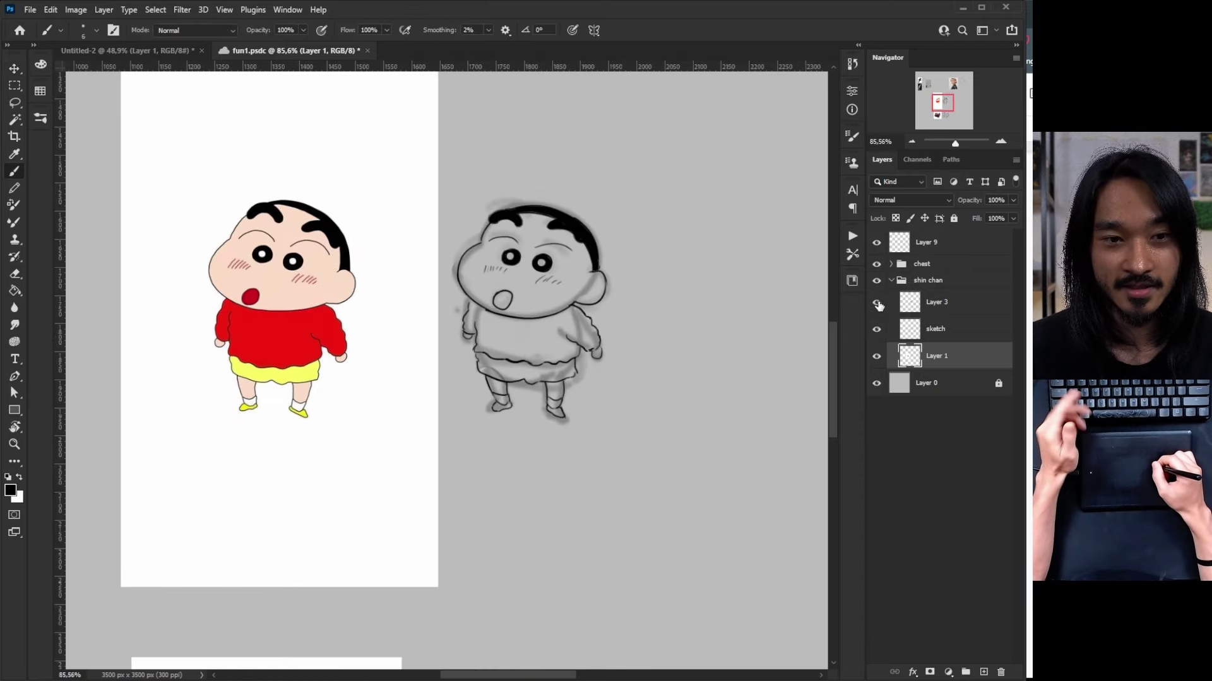
click(877, 329)
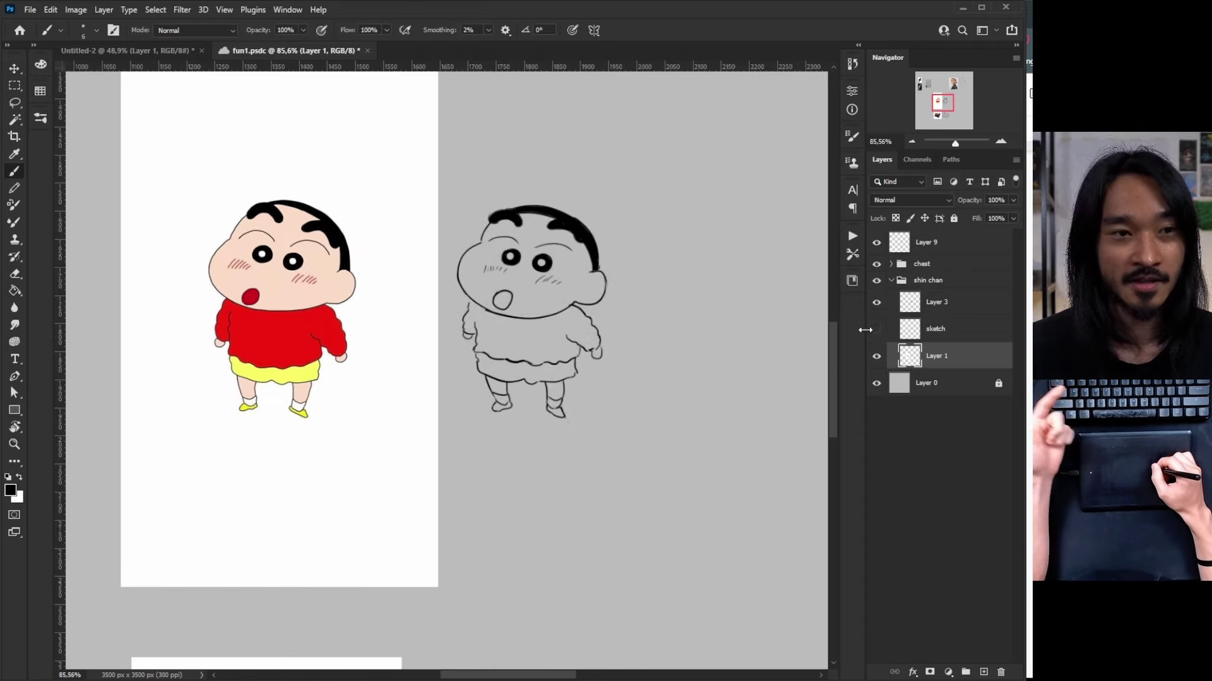
Expand the chest group and toggle the desenho layer off and on to compare the chest's underdrawing with its line drawing
click(168, 50)
click(272, 50)
drag(466, 453, 472, 156)
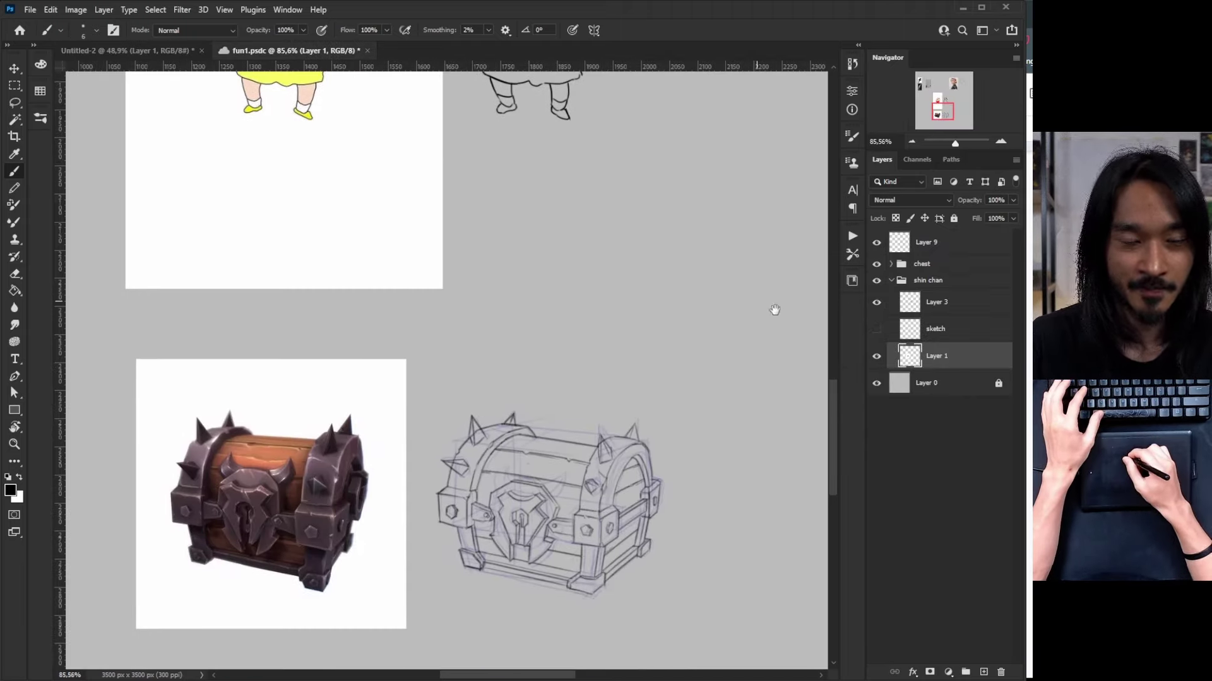
key(v)
click(540, 505)
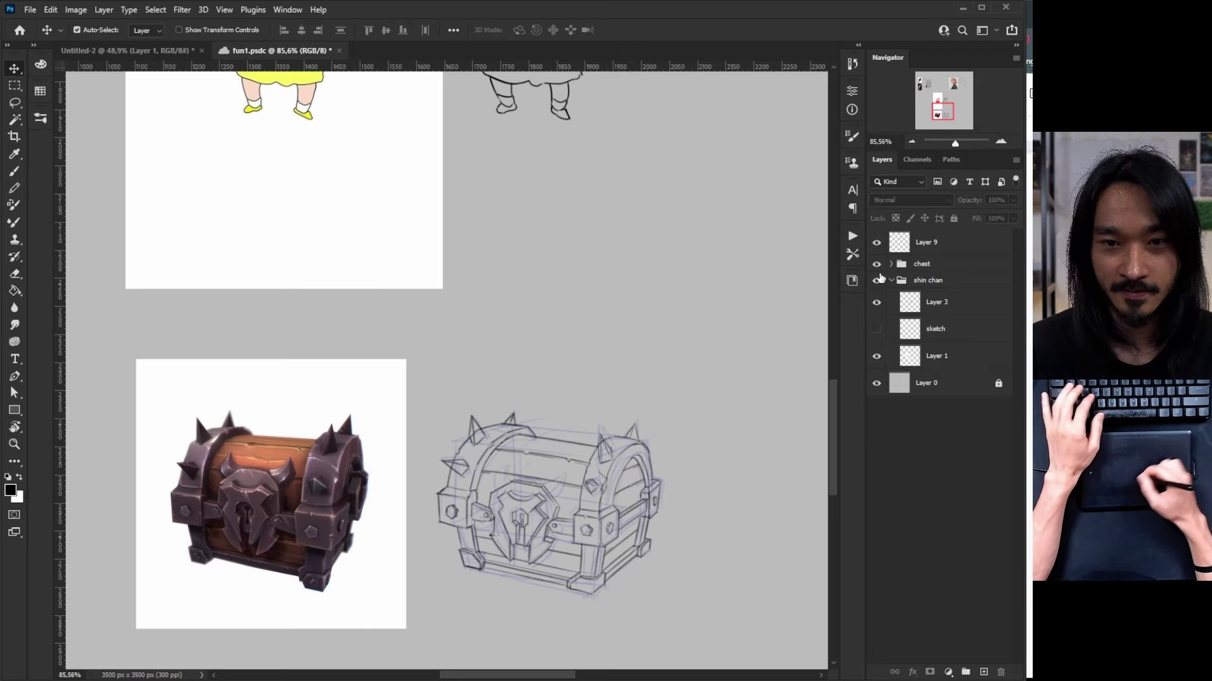
click(890, 263)
click(877, 473)
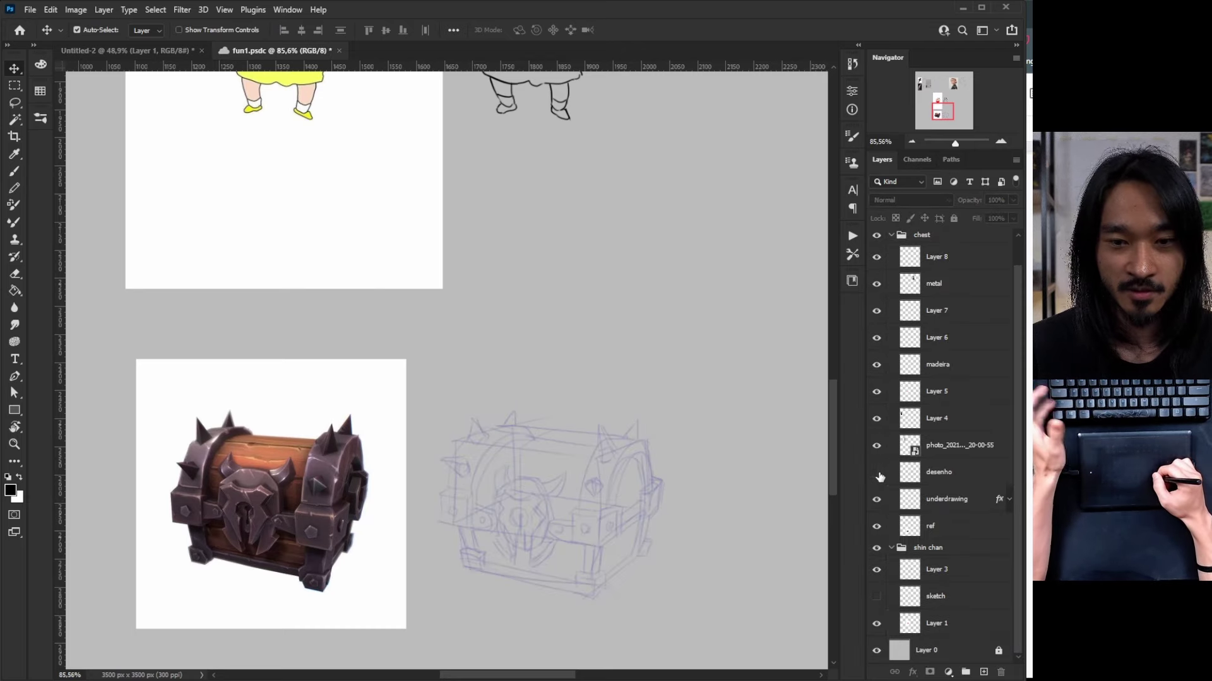
click(877, 472)
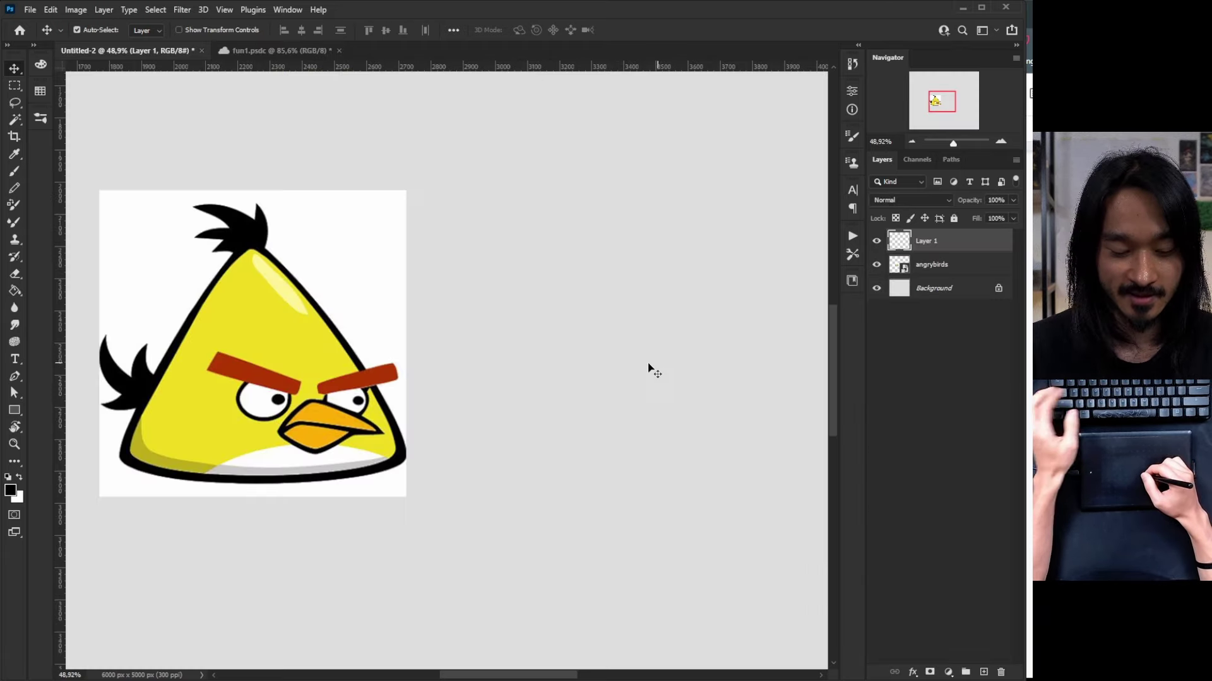
In Untitled-2, draw straight horizontal guide lines extending from the yellow bird's head tip and base, and add a new layer
key(b)
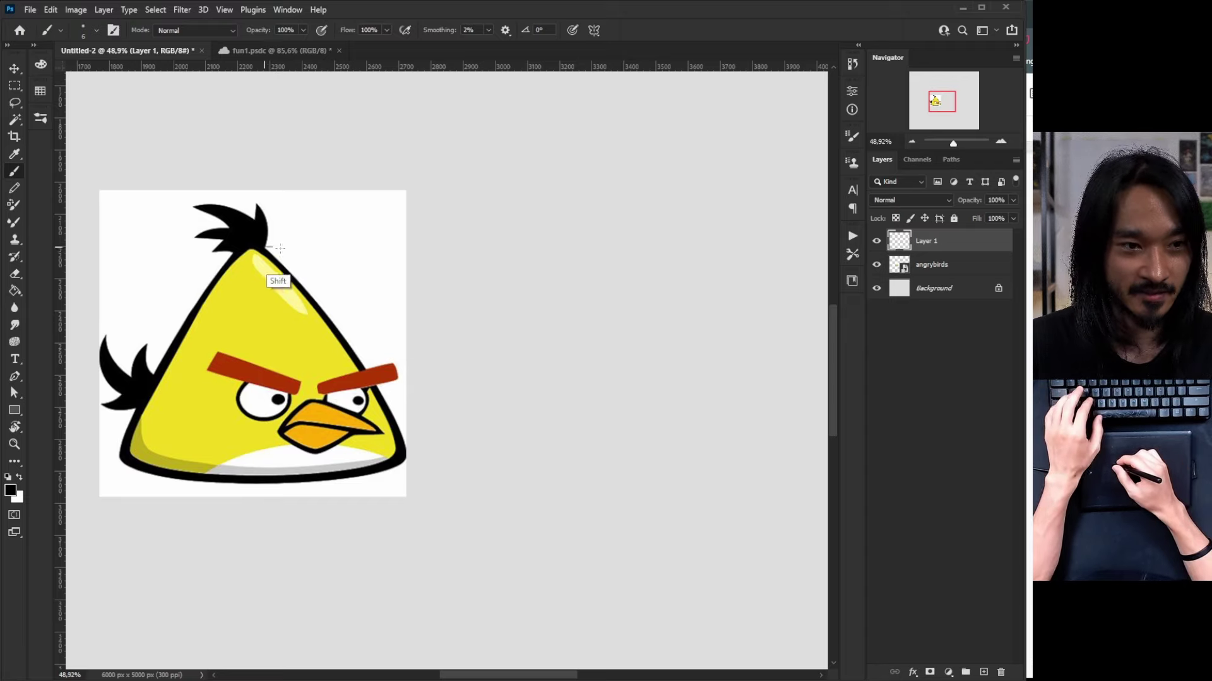
mouse_move(270, 247)
mouse_down()
mouse_move(661, 260)
mouse_move(692, 246)
mouse_up()
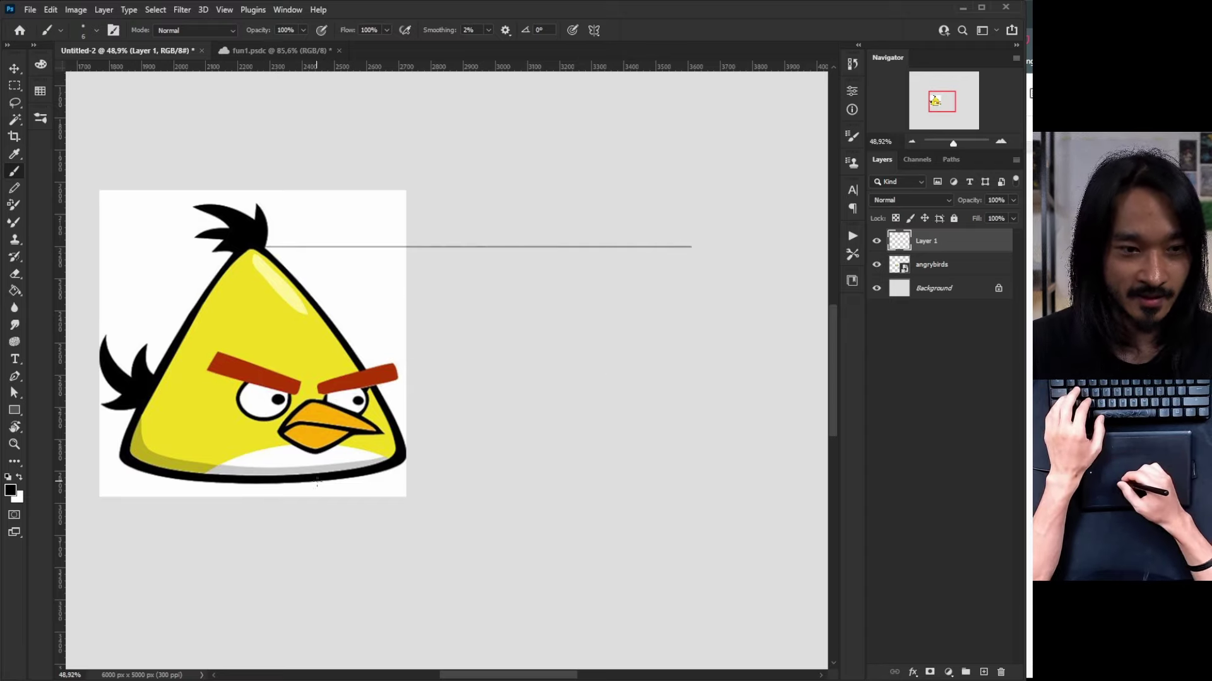
drag(316, 482, 747, 481)
mouse_move(607, 258)
mouse_down()
mouse_move(495, 404)
mouse_move(671, 332)
mouse_up()
key(ctrl+z)
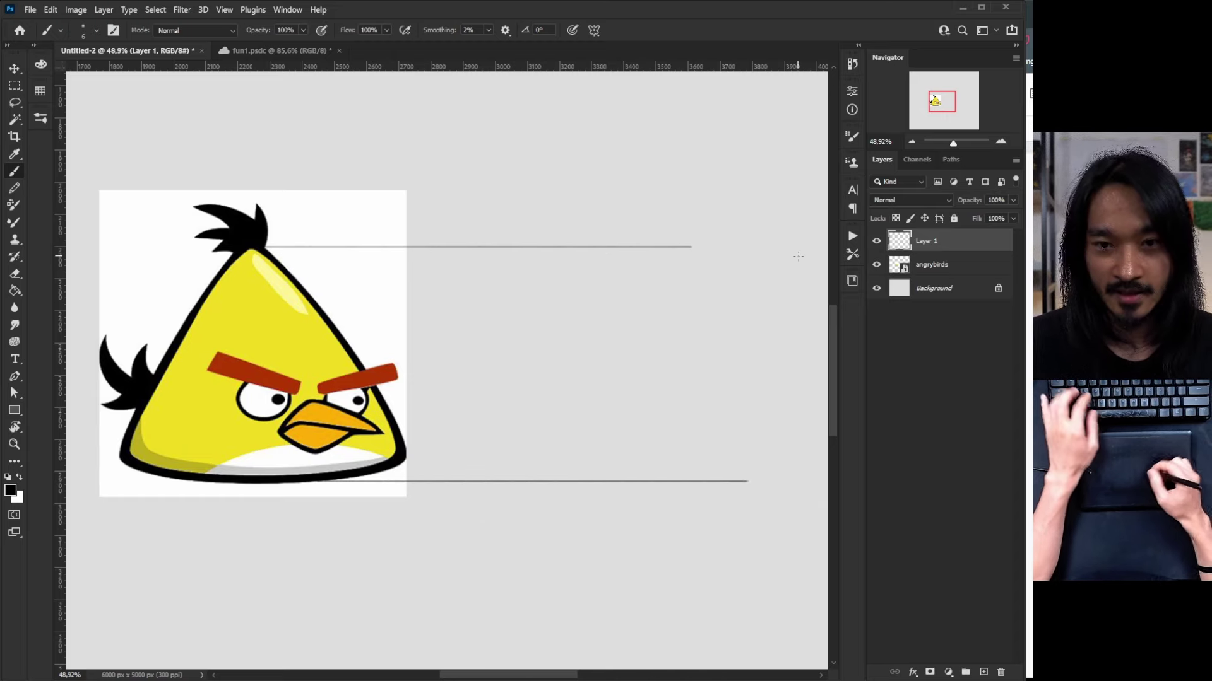
key(ctrl+shift+n)
key(Return)
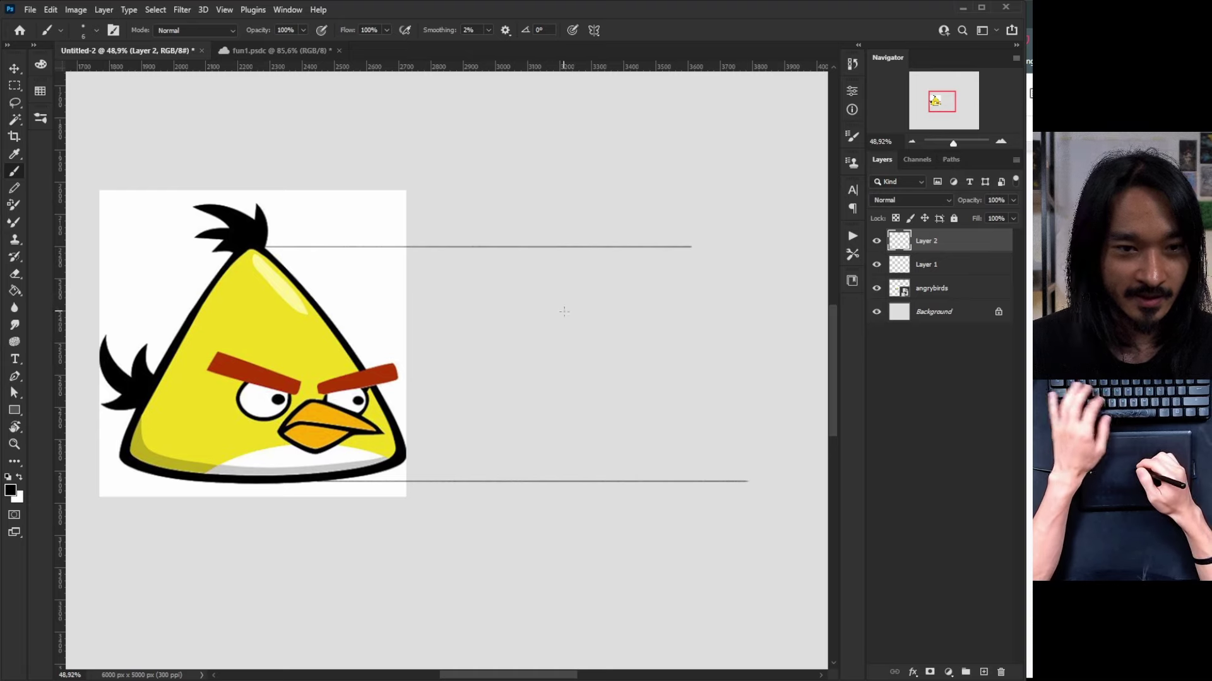
Try the Soft Round Pressure Opacity brush from General Brushes, enlarging and reducing its size
right_click(562, 330)
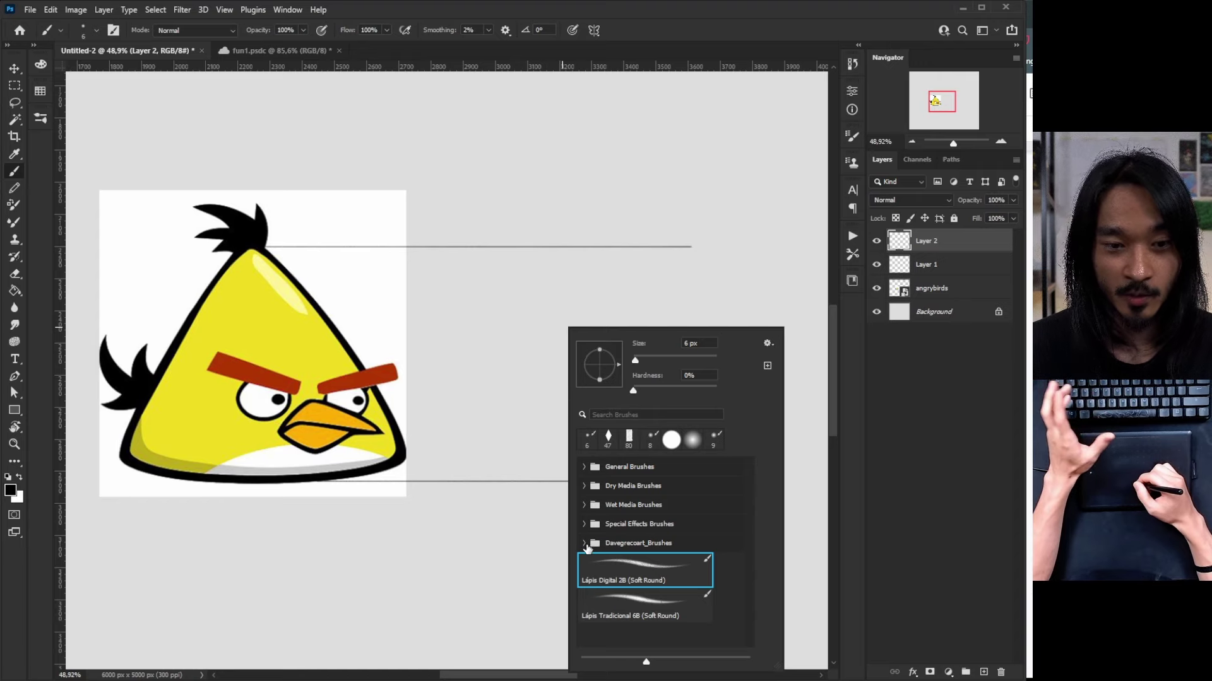
click(590, 470)
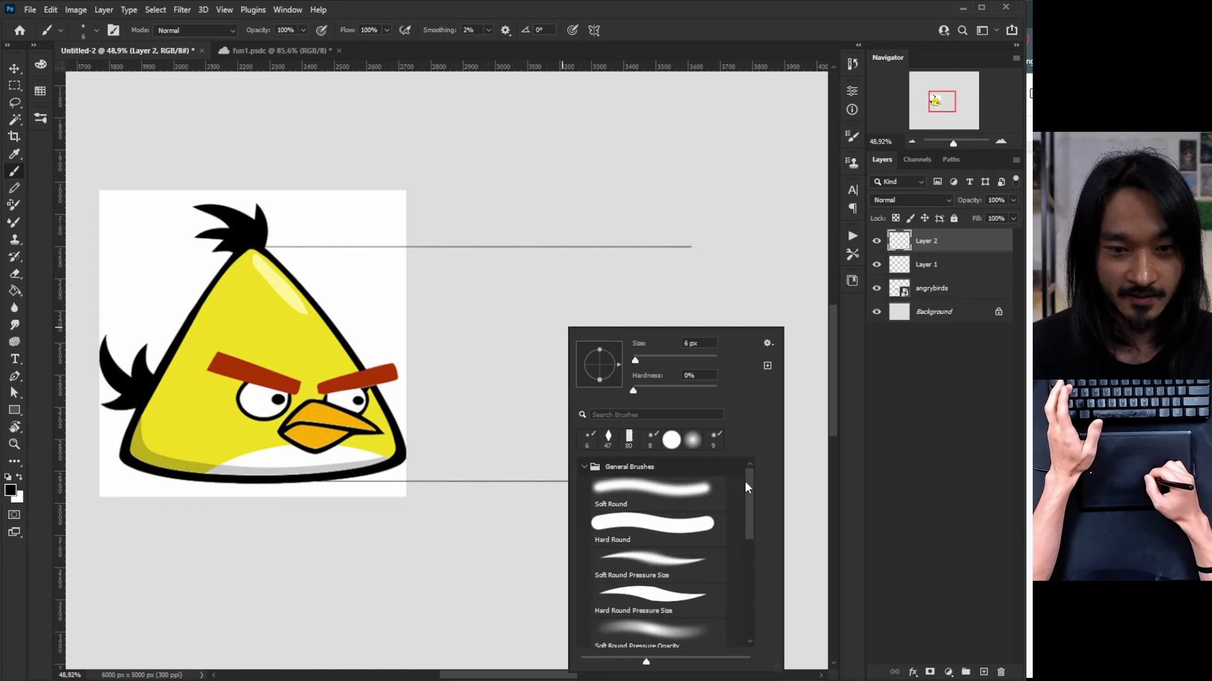
drag(745, 481, 748, 516)
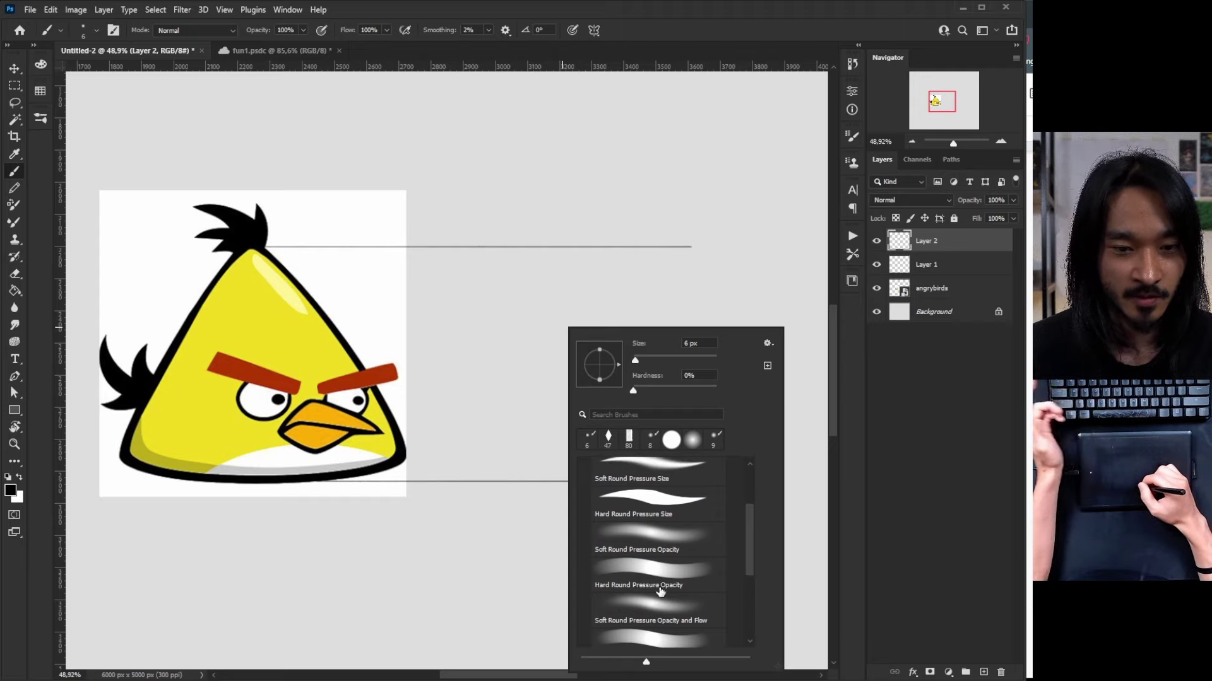
click(670, 541)
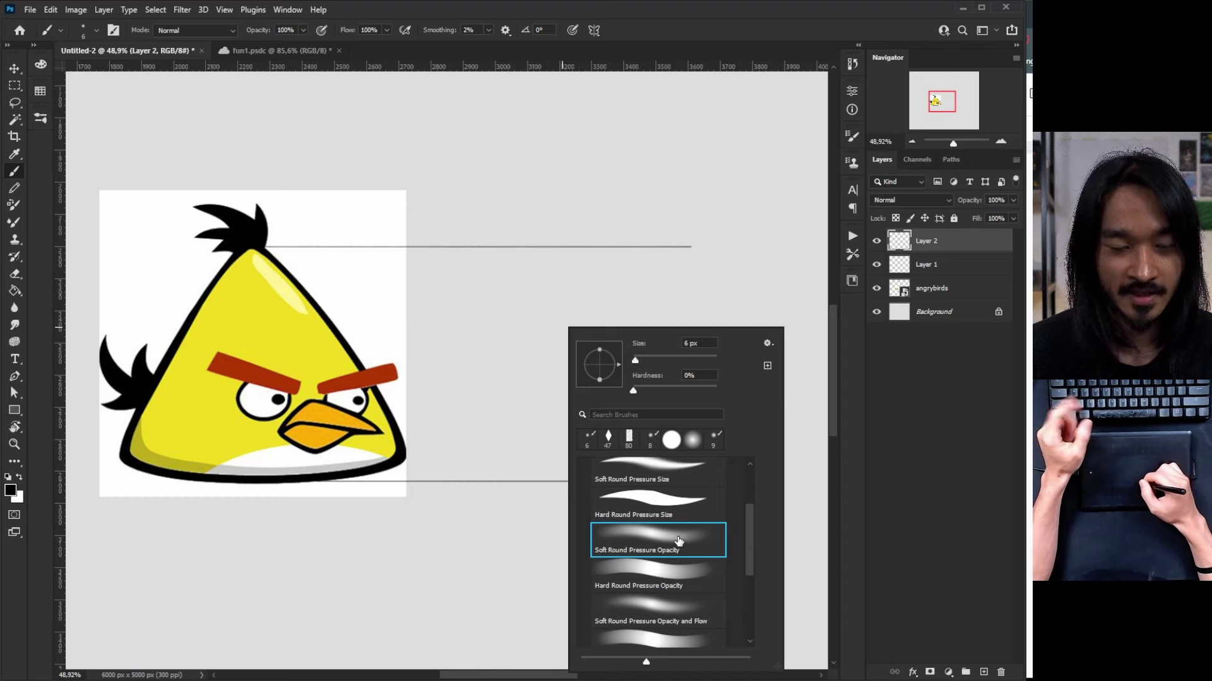
drag(748, 544, 749, 560)
key(Return)
key(bracketright)
key(bracketright)
key(bracketright)
key(bracketright)
key(bracketright)
key(bracketright)
key(bracketright)
key(bracketright)
key(bracketright)
key(bracketright)
key(bracketright)
key(bracketright)
key(bracketright)
key(bracketright)
key(bracketright)
key(bracketright)
key(bracketright)
key(bracketright)
key(bracketright)
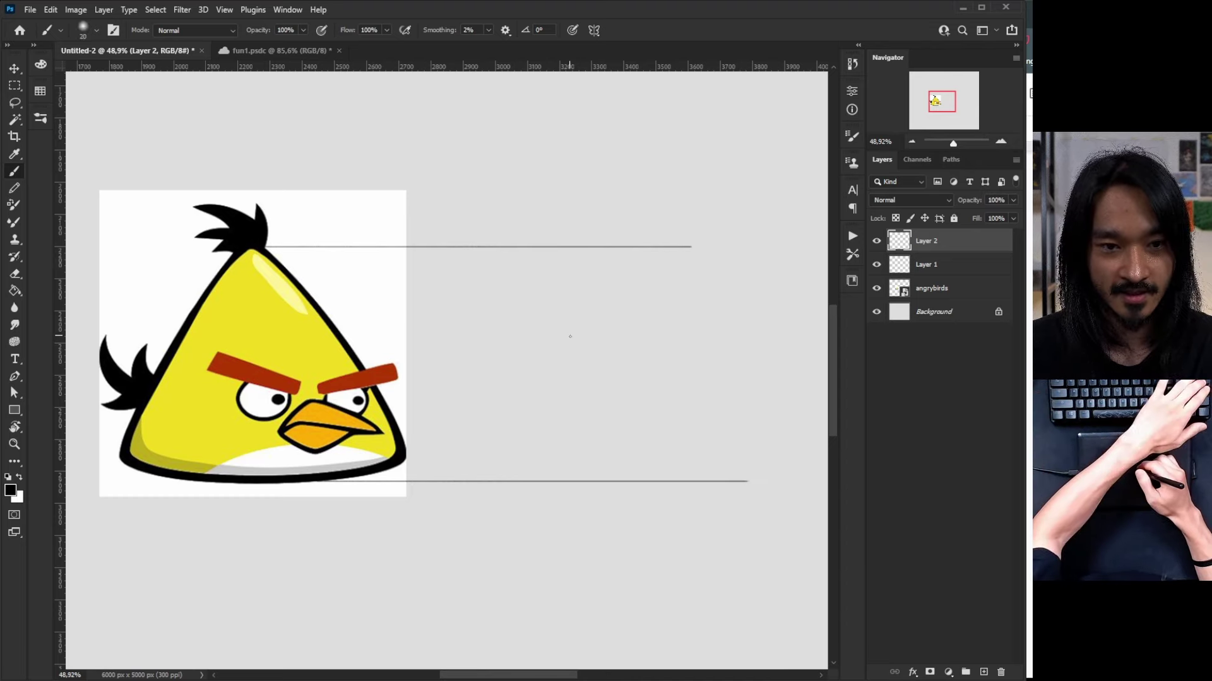
key(bracketleft)
key(bracketleft)
key(bracketleft)
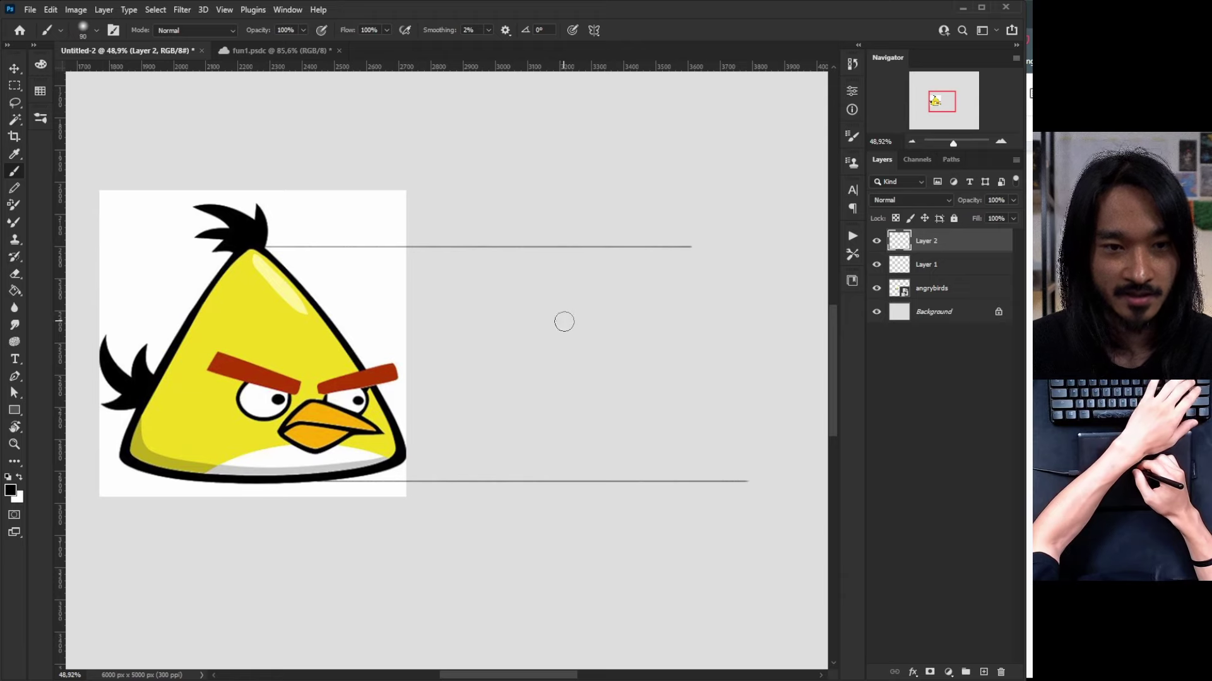
Set the soft round brush size to 51 px, adjust it further, and test a stroke beside the bird before undoing it
right_click(561, 323)
mouse_move(650, 359)
mouse_down()
mouse_move(639, 356)
mouse_move(693, 358)
mouse_up()
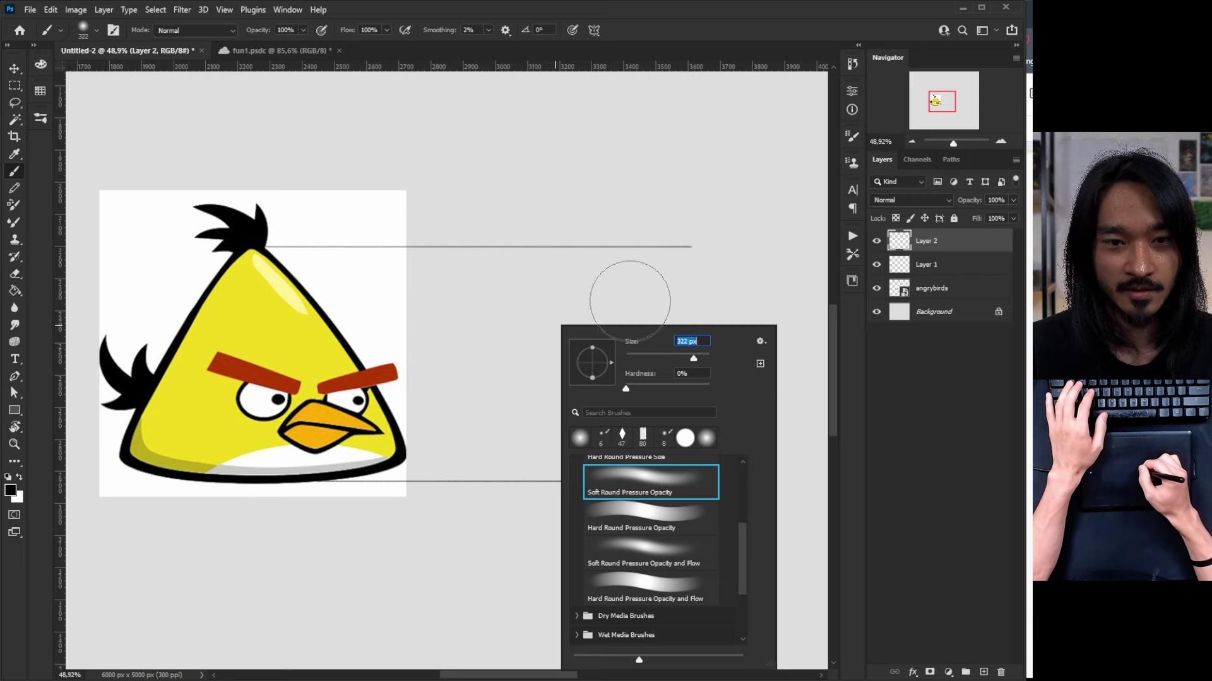
text(51)
key(Return)
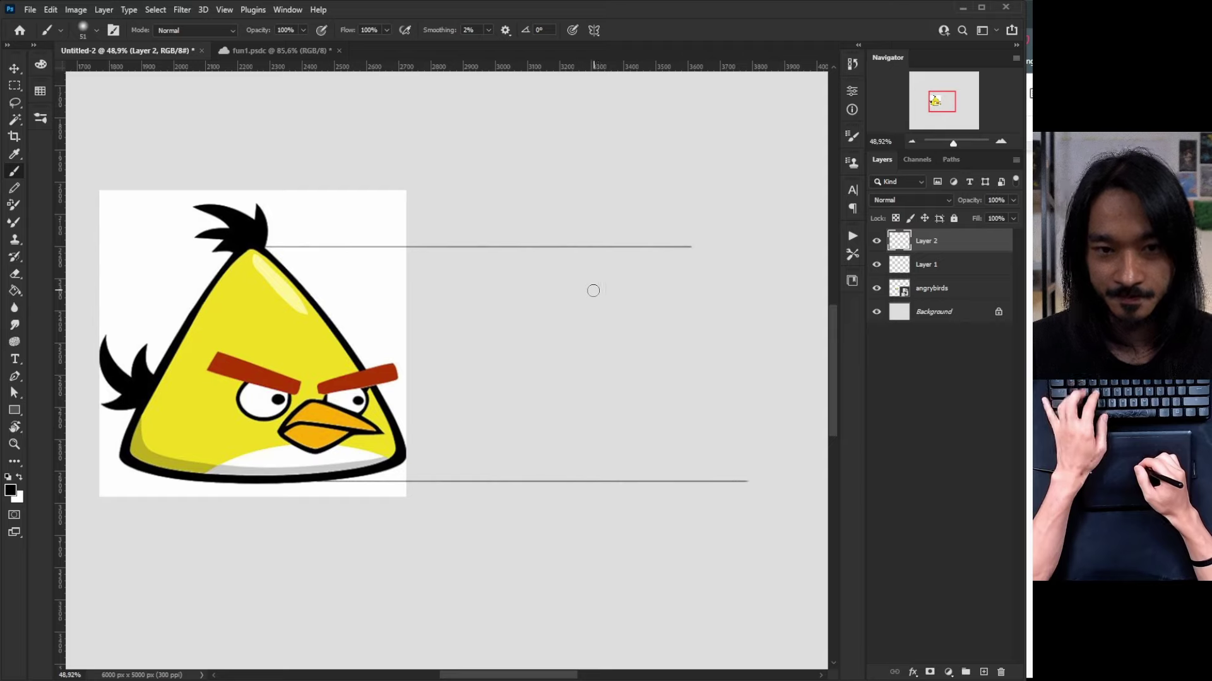
key([)
key([)
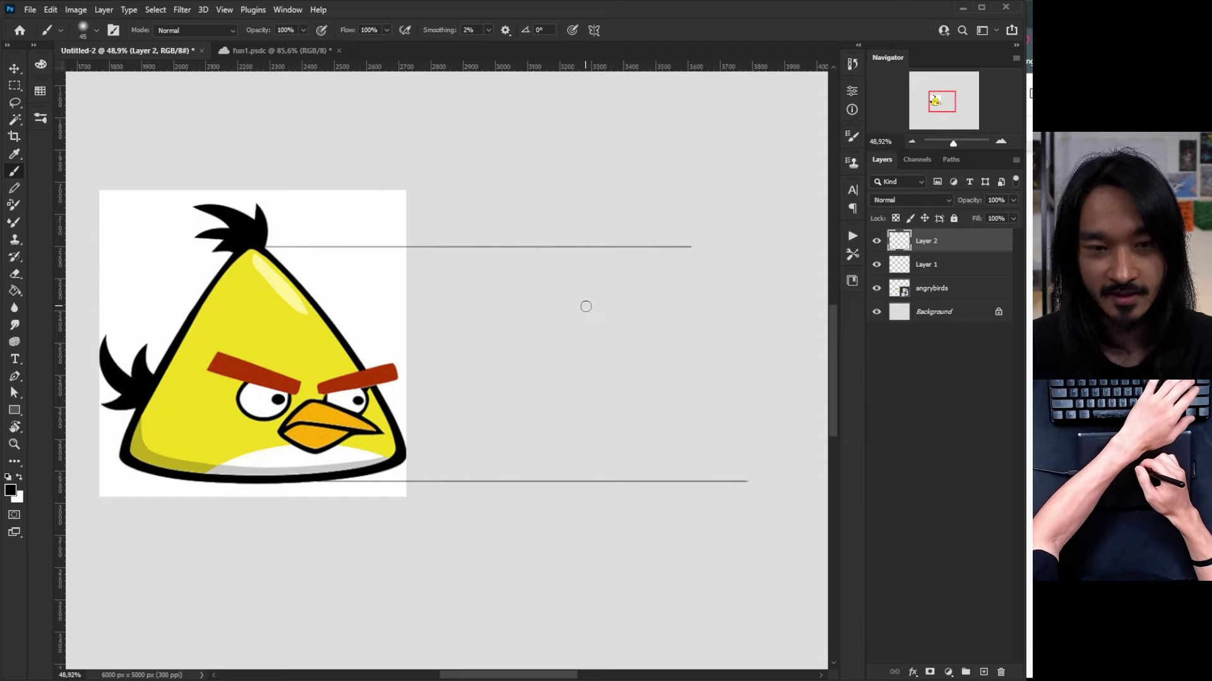
key(bracketright)
key(bracketright)
key(bracketright)
key(bracketright)
key(bracketright)
key(bracketright)
key(bracketright)
mouse_move(558, 302)
mouse_down()
mouse_move(609, 372)
mouse_move(683, 378)
mouse_up()
key(ctrl+z)
key(bracketleft)
key(bracketleft)
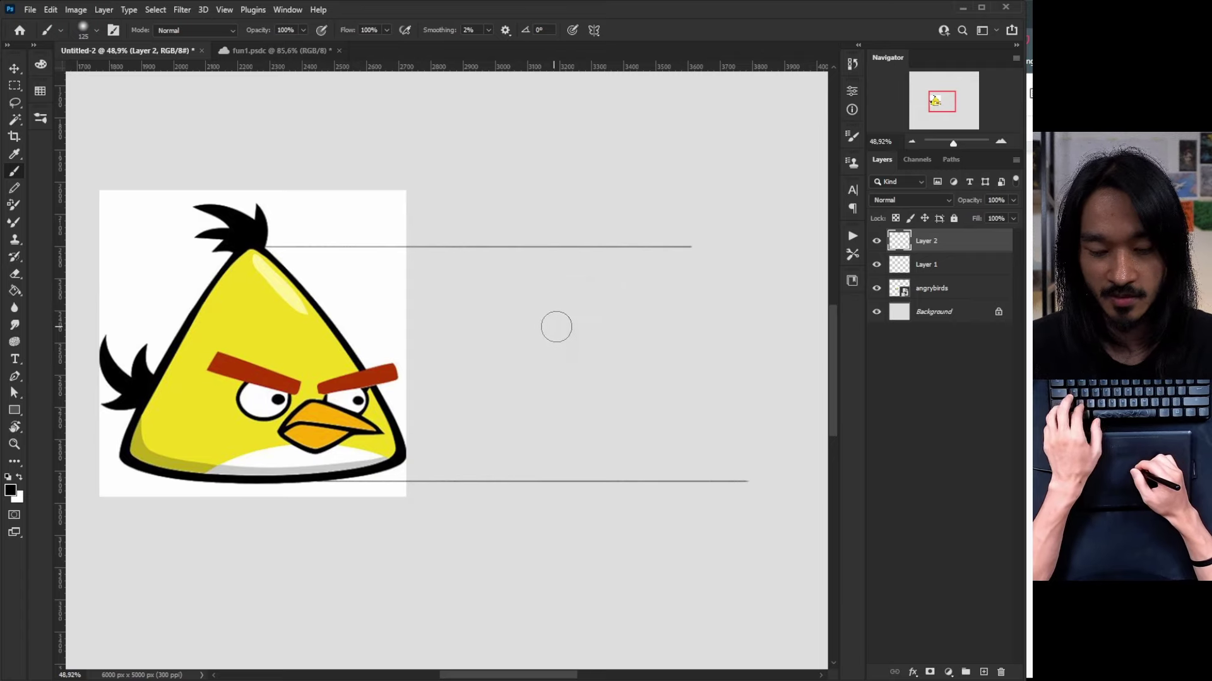
Try the Hard Round Pressure Opacity brush at 70 px with a test stroke beside the bird, then undo the stroke
right_click(541, 325)
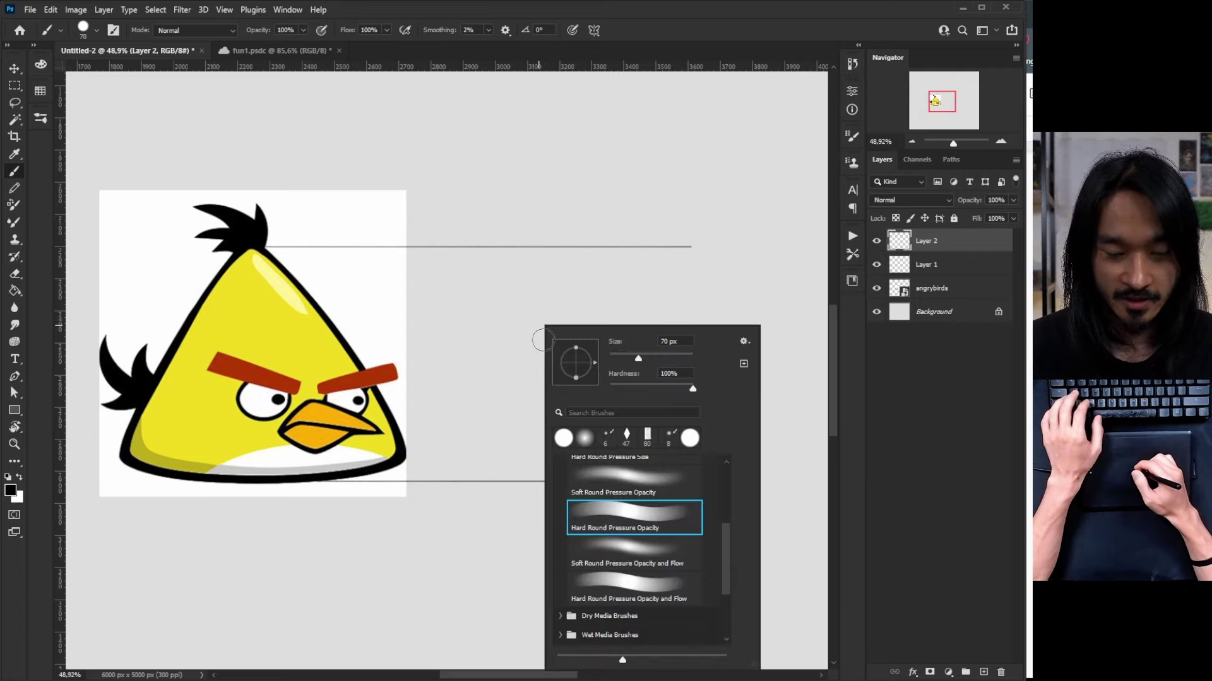
click(525, 301)
mouse_move(536, 289)
mouse_down()
mouse_move(551, 357)
mouse_move(585, 395)
mouse_up()
key(ctrl+z)
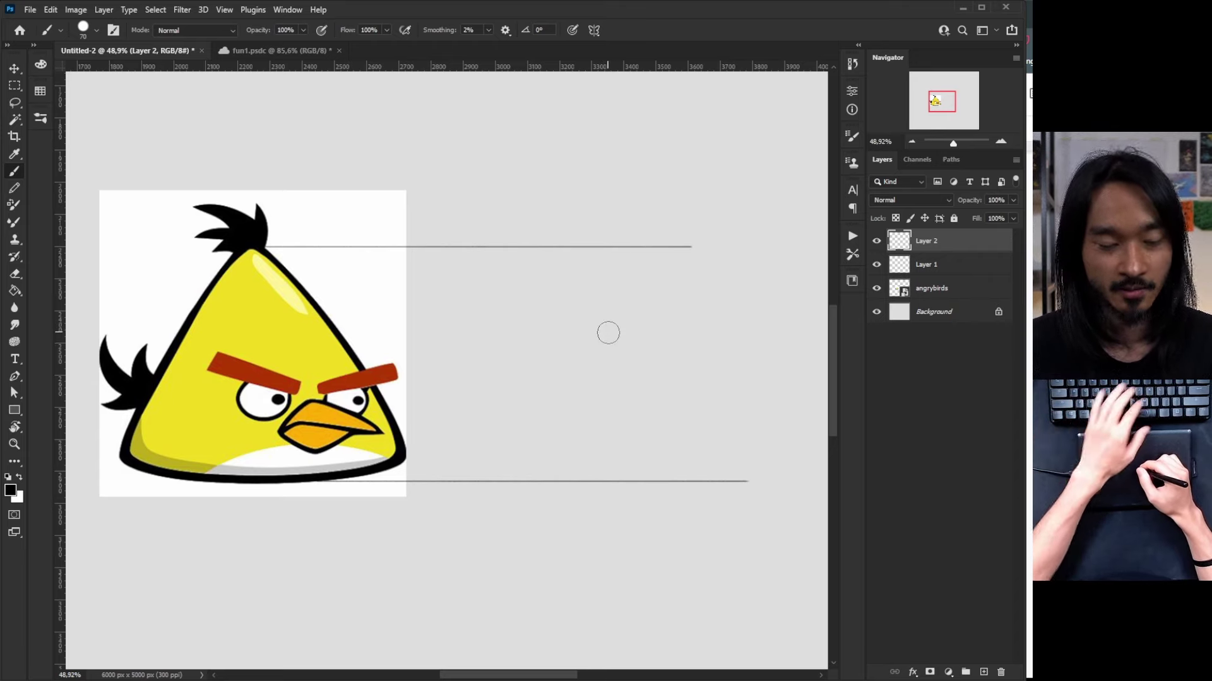
Draw an unfilled rectangle with a 4 px stroke tightly around the bird's body, about 901 × 741 px
key(u)
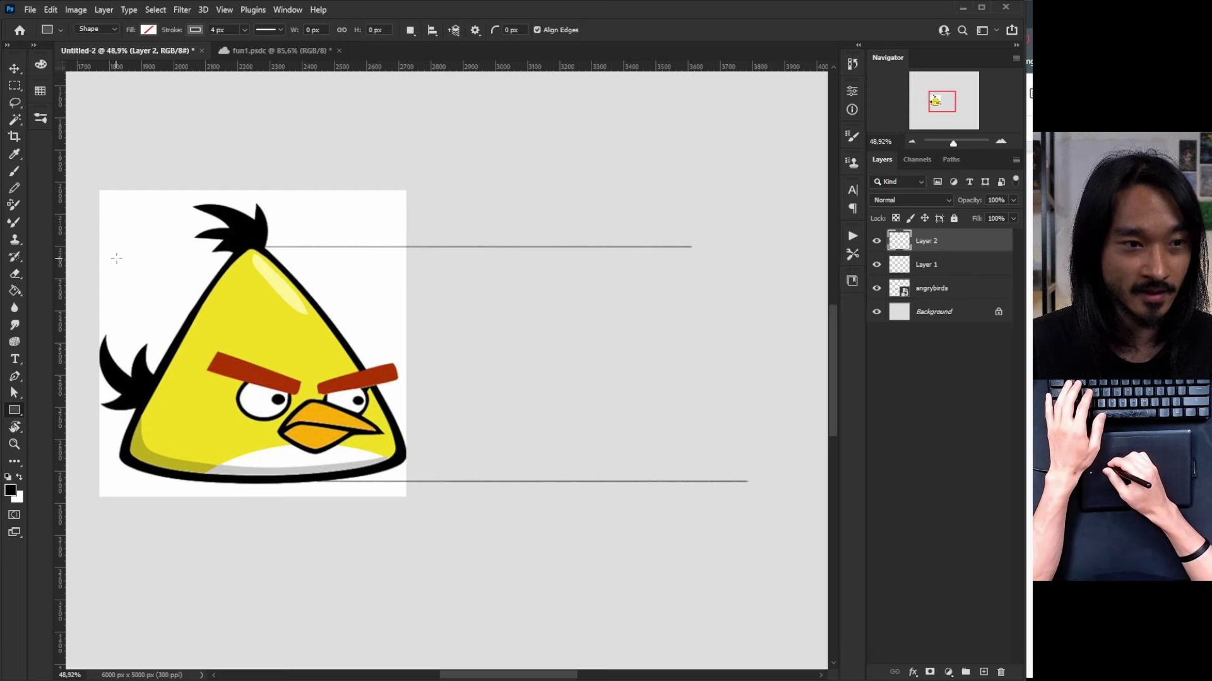
drag(114, 247, 407, 485)
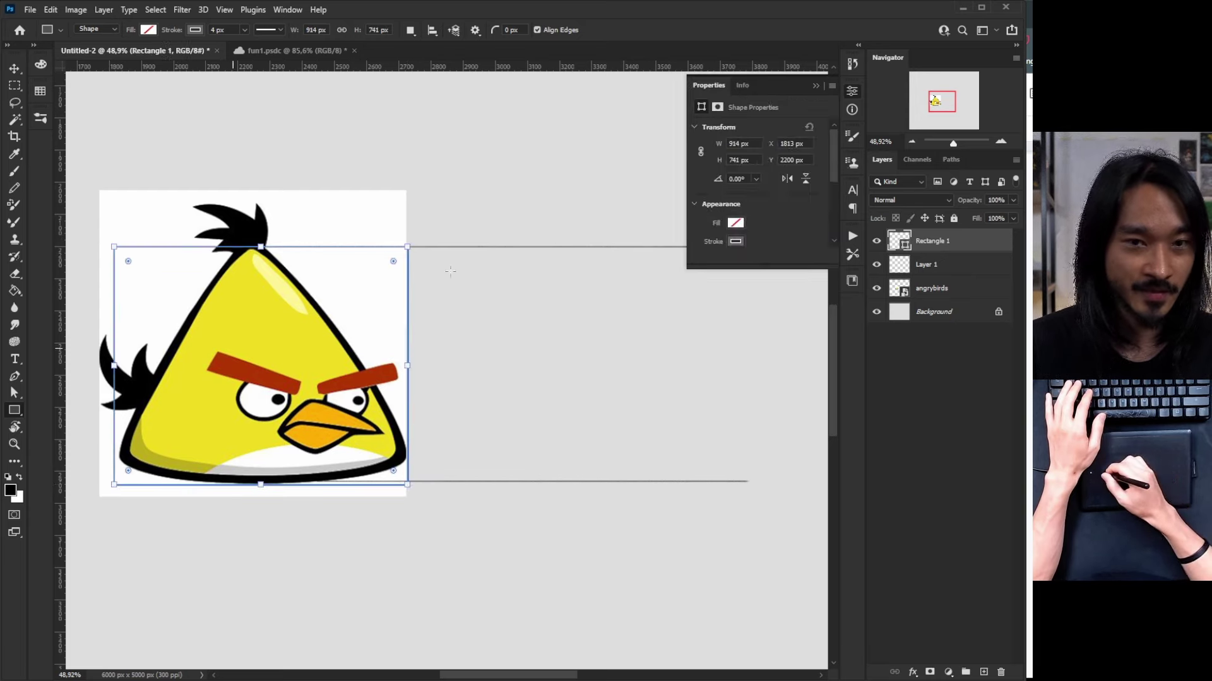
drag(115, 366, 118, 366)
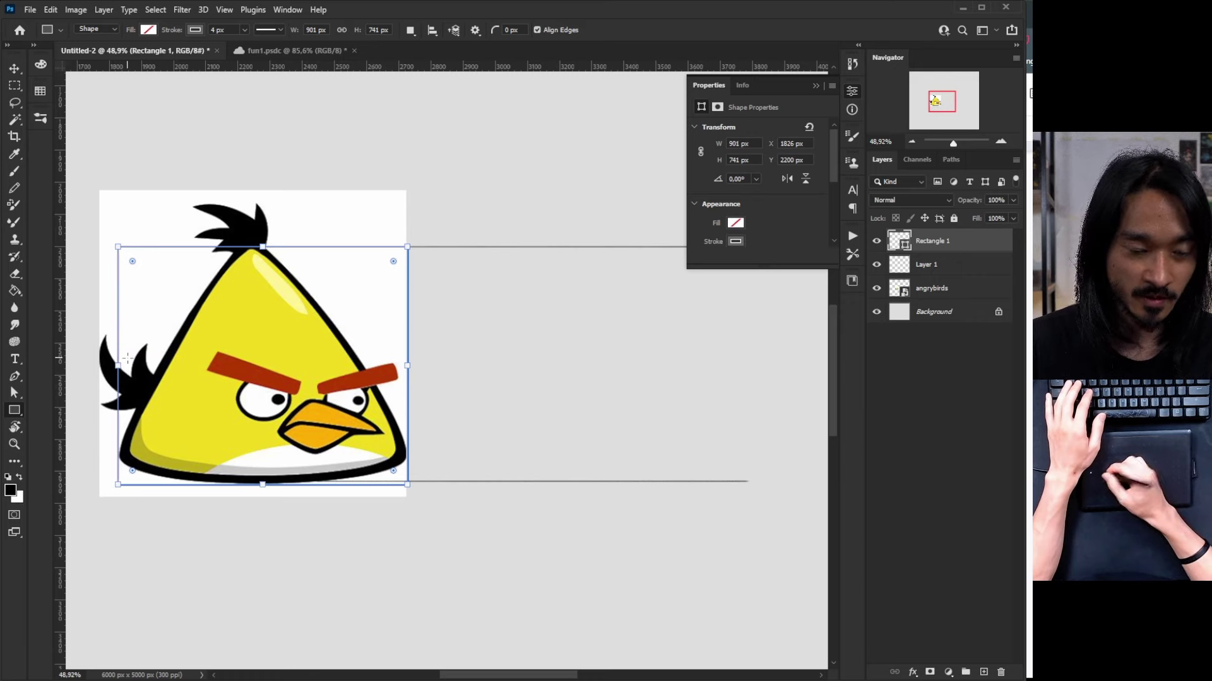
Duplicate the bounding rectangle and place the copy in the empty space beside the bird, level with the original
key(ctrl+j)
key(v)
drag(404, 255, 749, 303)
click(815, 85)
key(ctrl+t)
key(Return)
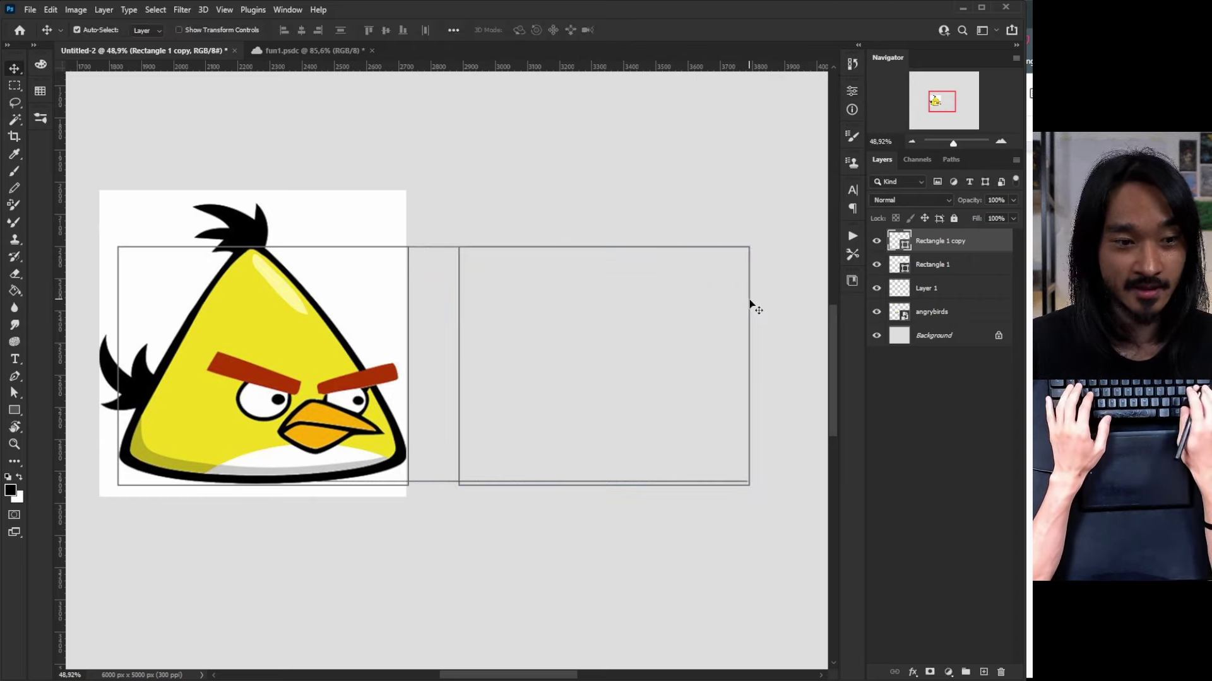
Add a new empty layer above the rectangle copy and ready the Brush tool for drawing
key(b)
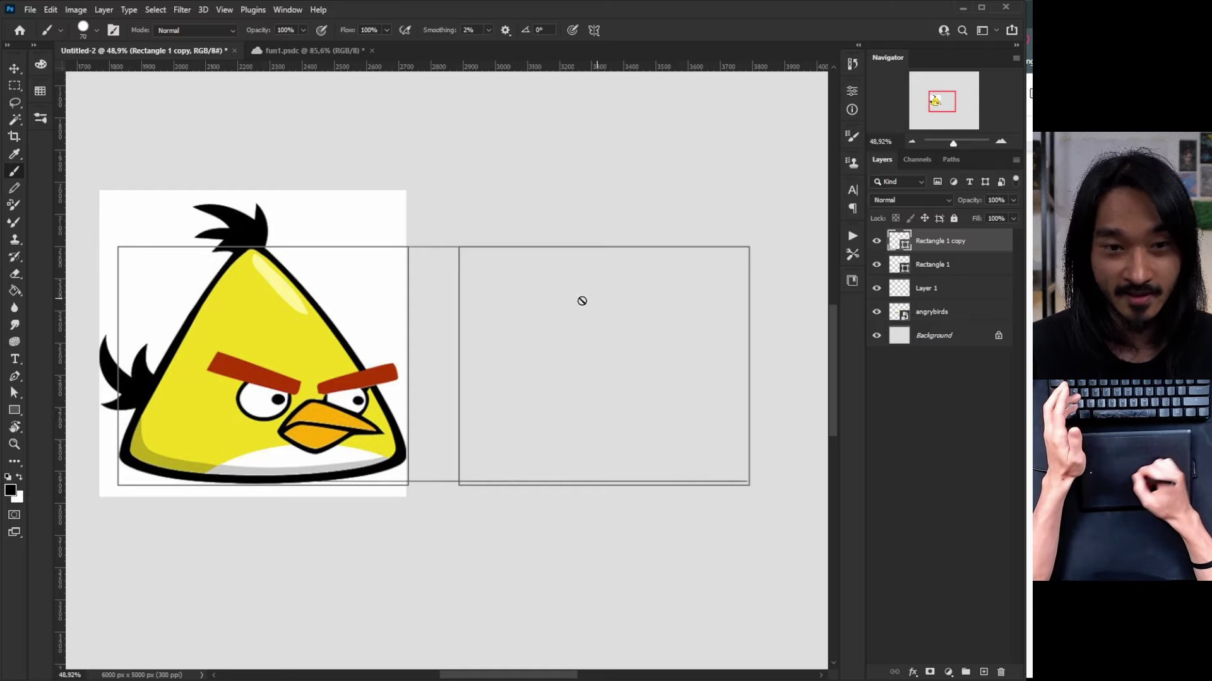
key(ctrl+shift+n)
key(Return)
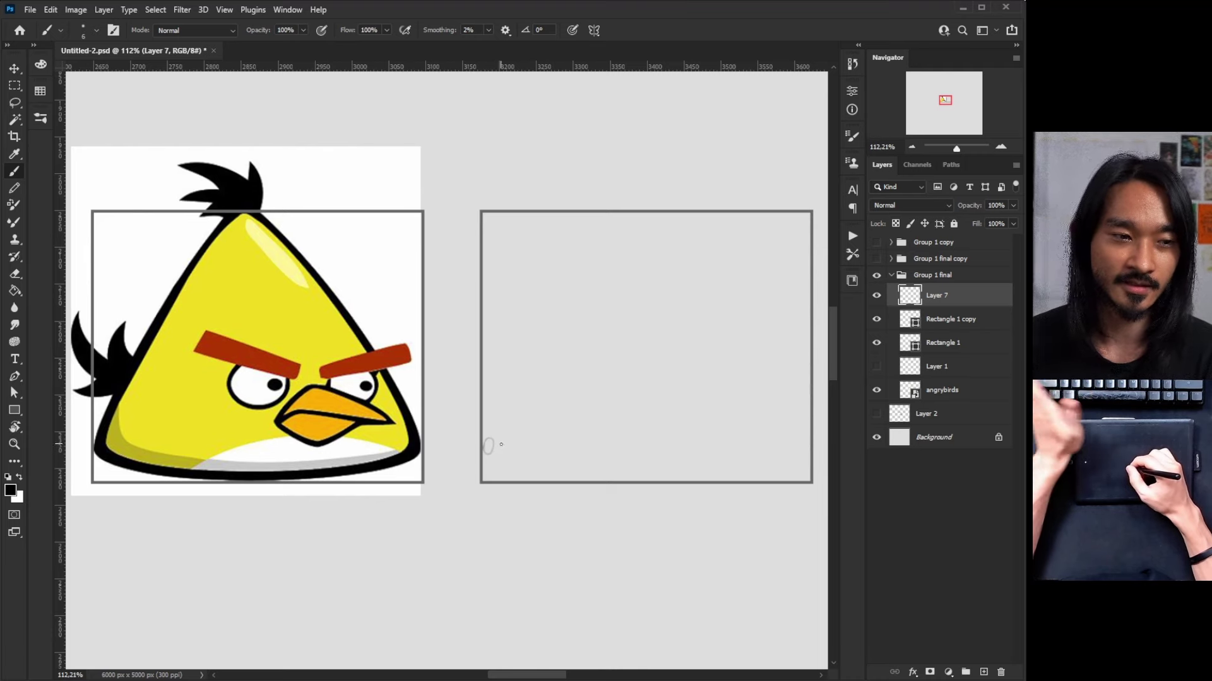
Sketch the bird's lower corner curves and contact marks along the sides of the empty rectangle, undoing unwanted marks
key(ctrl+z)
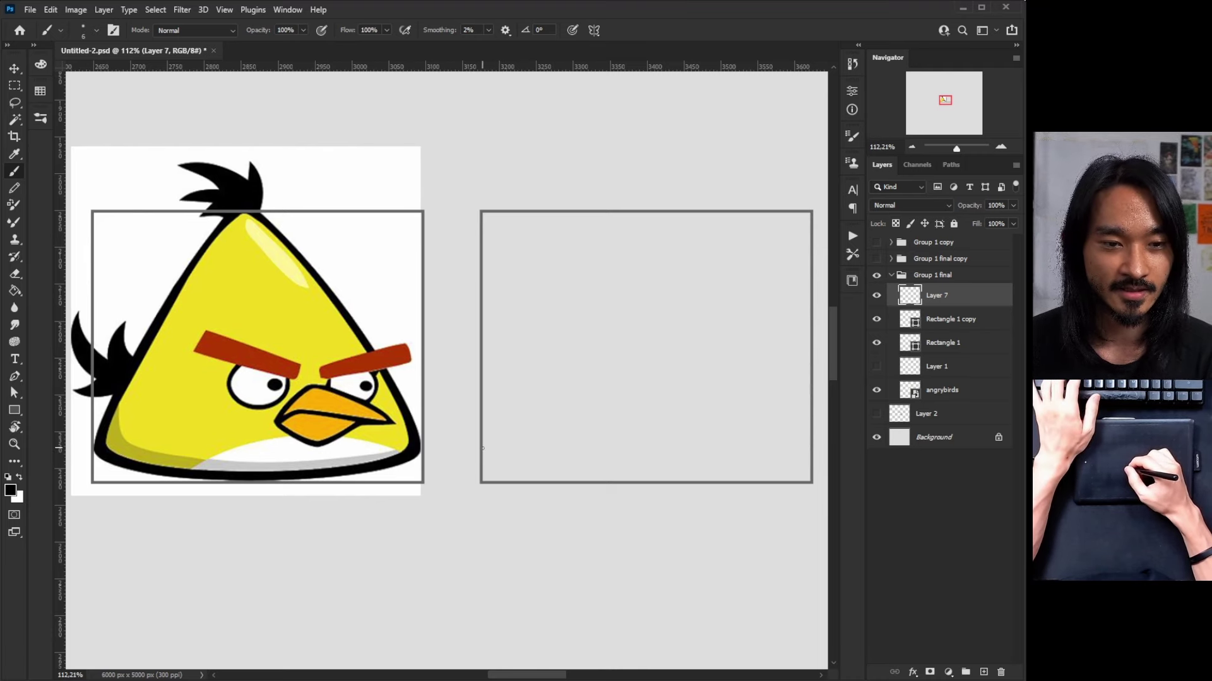
mouse_move(473, 452)
mouse_down()
mouse_move(510, 476)
mouse_move(493, 435)
mouse_up()
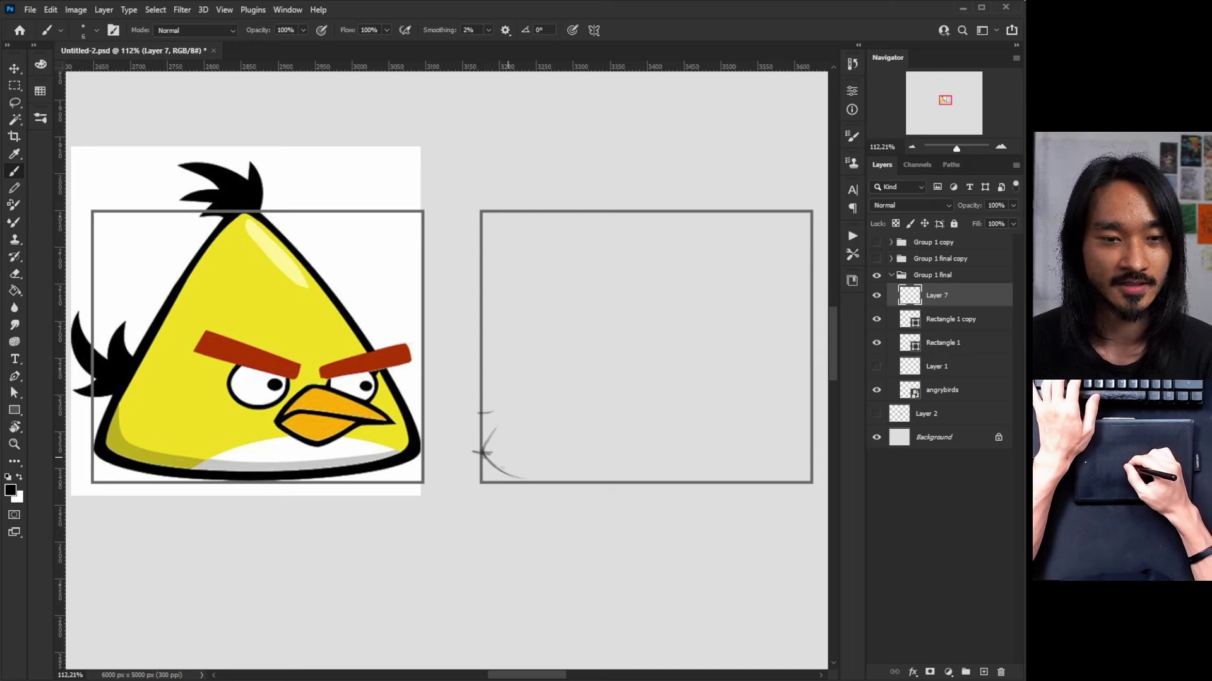
key(ctrl+z)
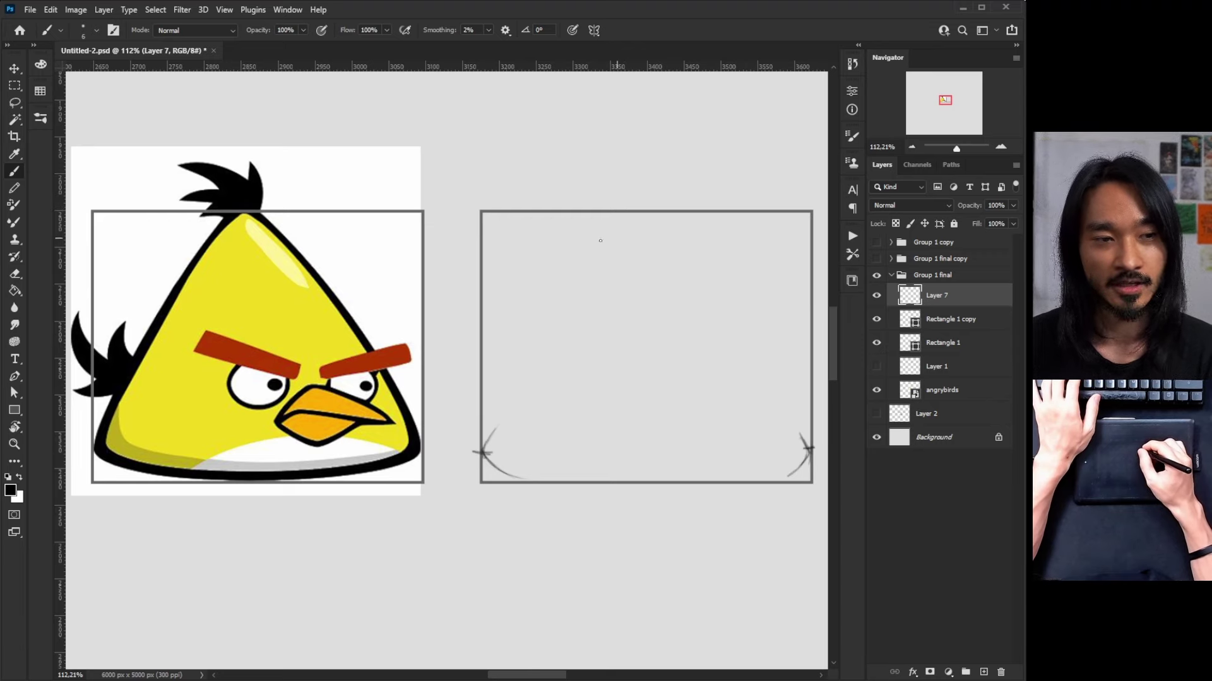
Draw a straight vertical centre guide line through the empty rectangle and another through the reference bird's rectangle
drag(648, 195, 649, 524)
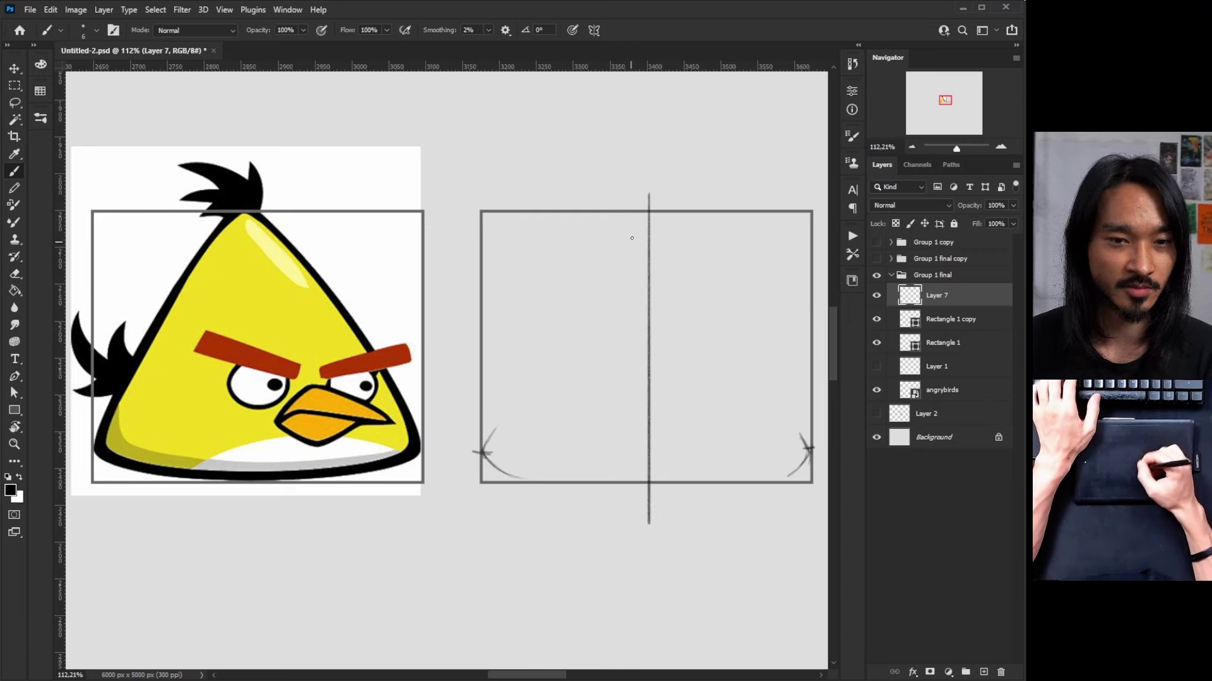
key(ctrl+z)
drag(647, 194, 647, 518)
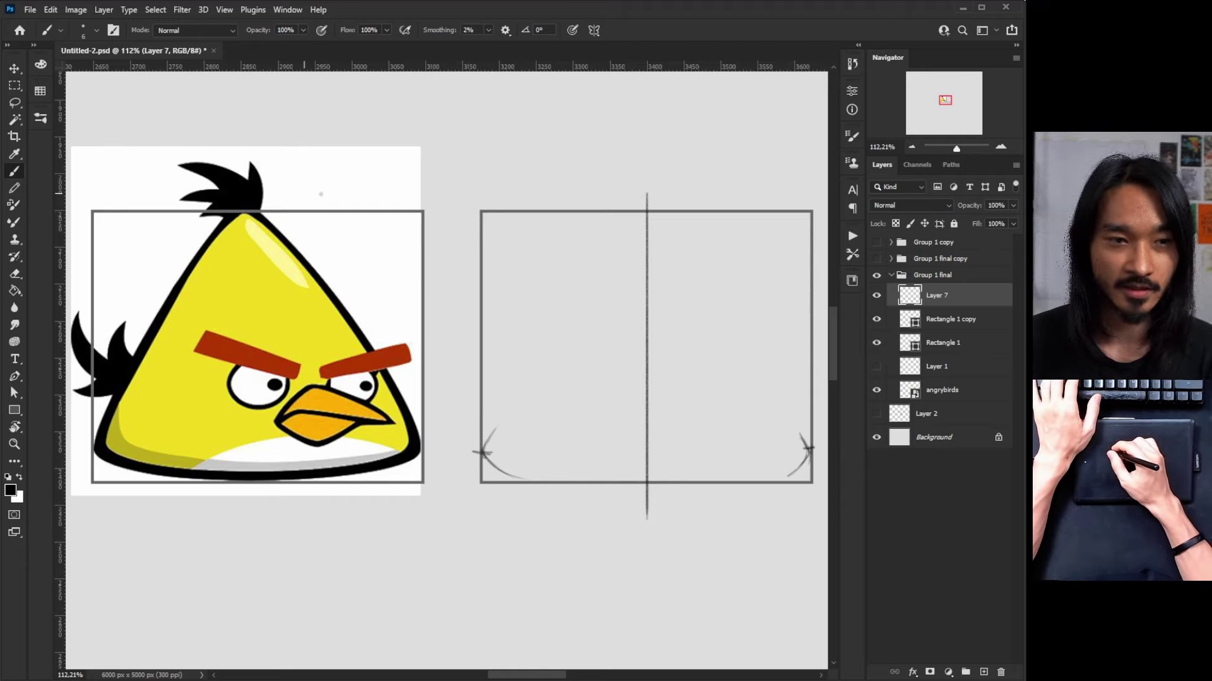
drag(261, 200, 261, 467)
key(ctrl+z)
drag(260, 200, 261, 509)
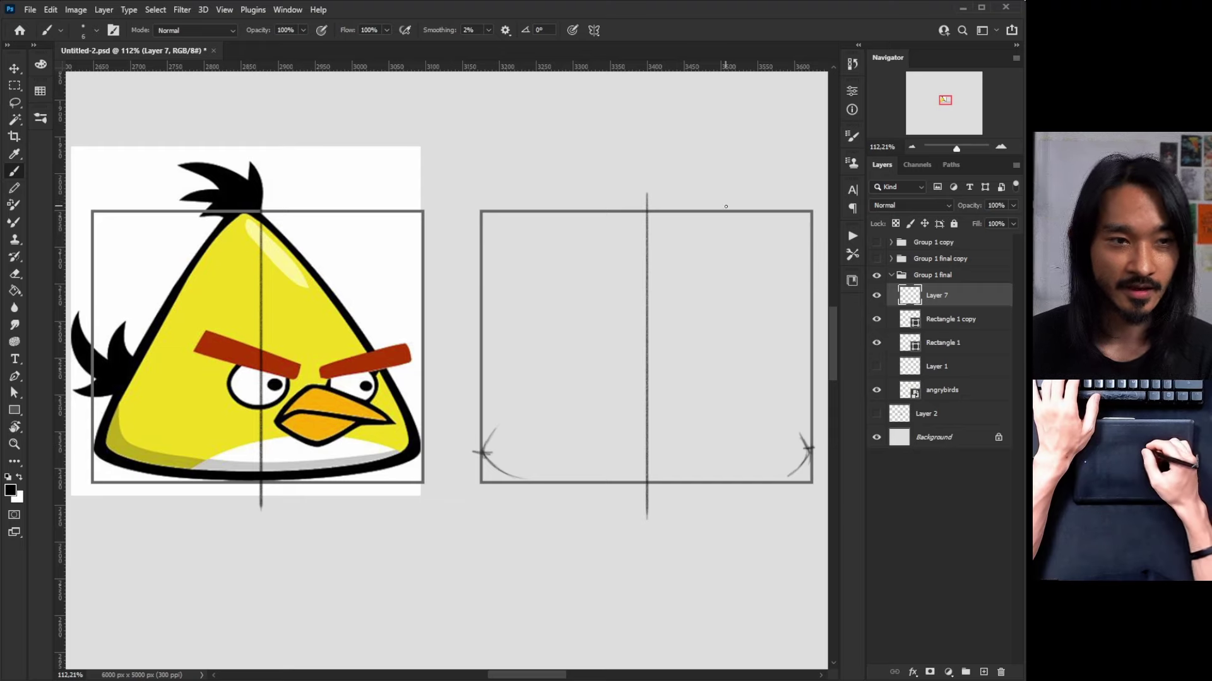
Mark the body's apex just beside the centre line and draw straight sides from it to both corner contact marks
drag(629, 205, 629, 219)
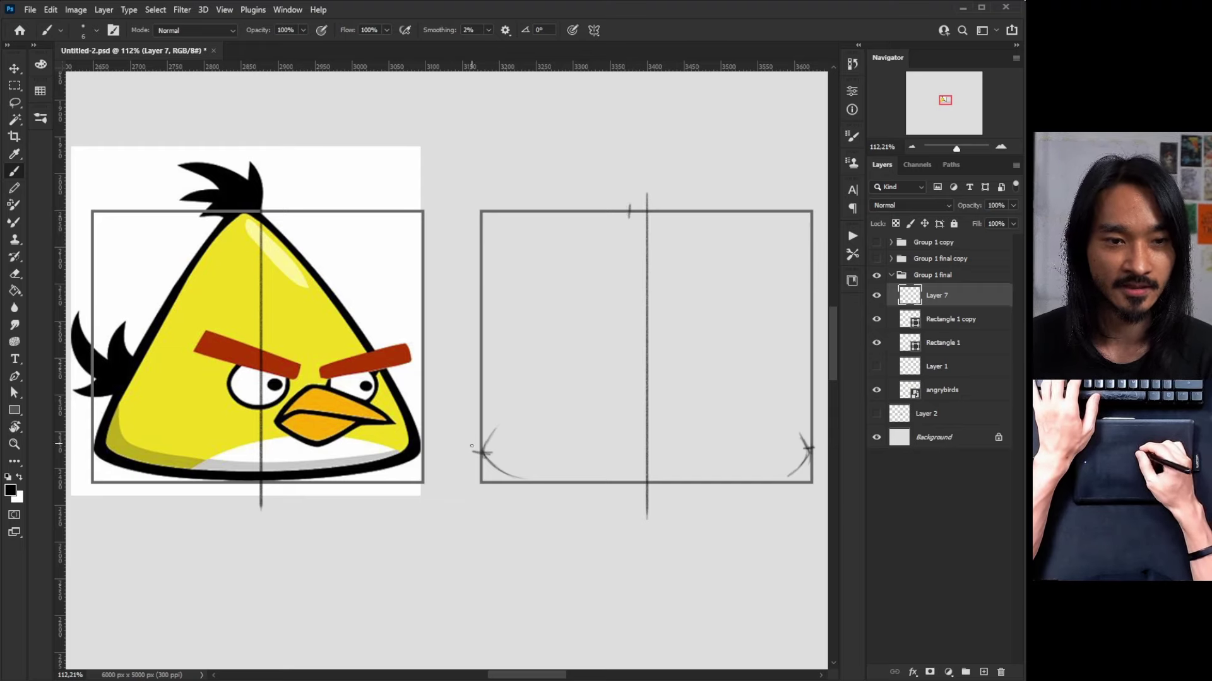
shift+click(483, 450)
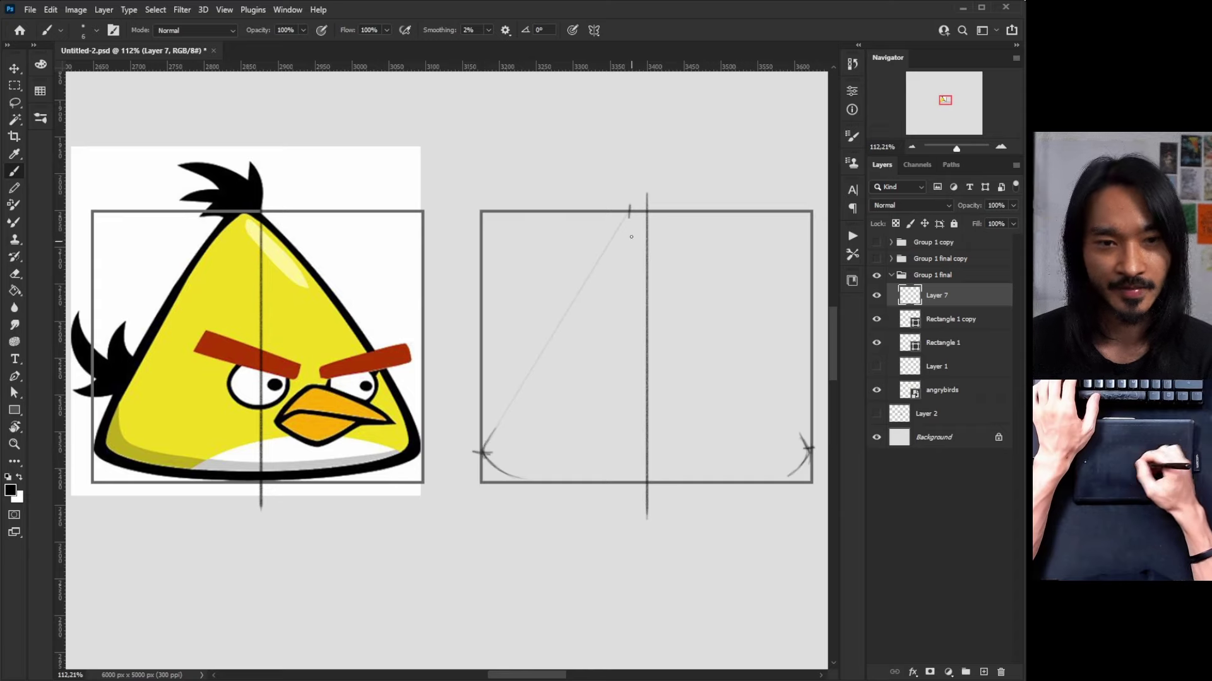
shift+click(805, 450)
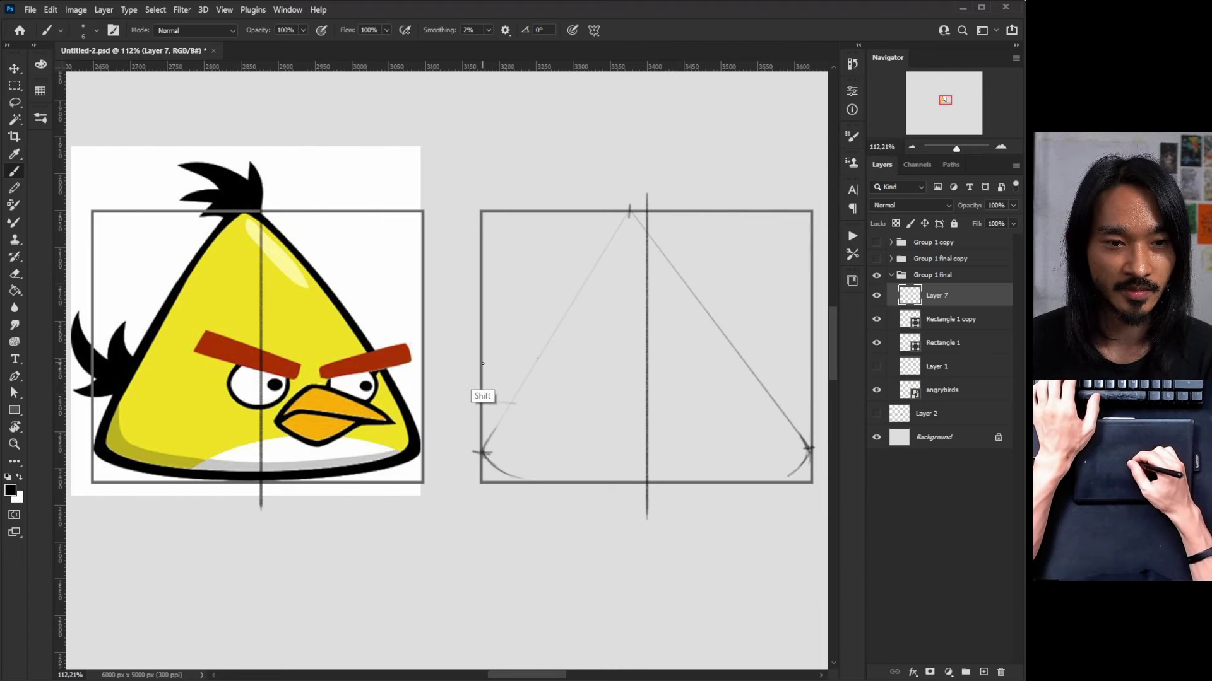
Sketch the tail feathers at the body's left side with height guides, undoing the stray stroke beside the apex
drag(478, 361, 538, 358)
drag(484, 402, 516, 404)
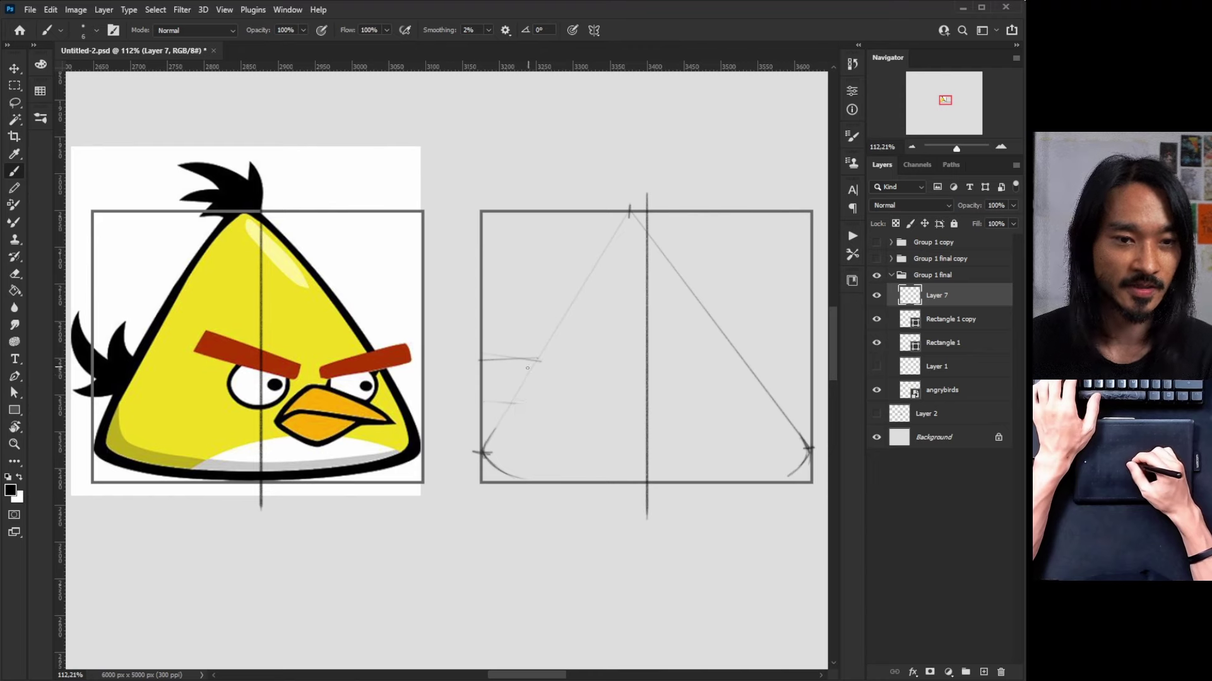
drag(477, 343, 503, 382)
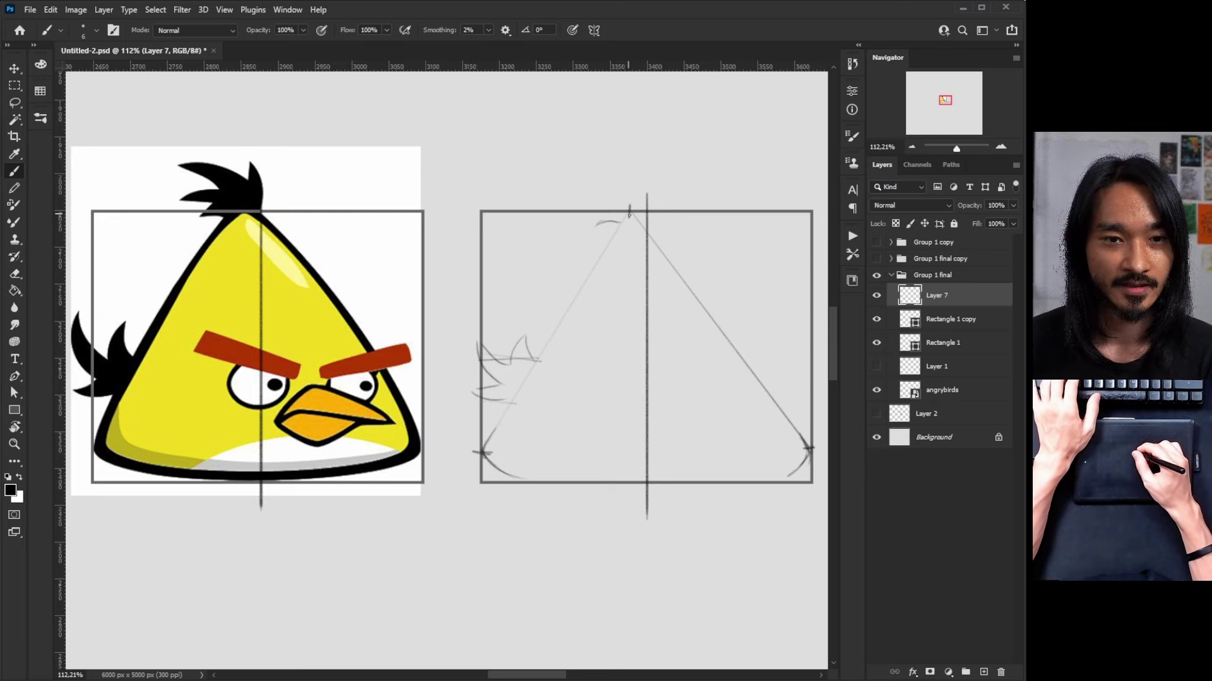
key(ctrl+z)
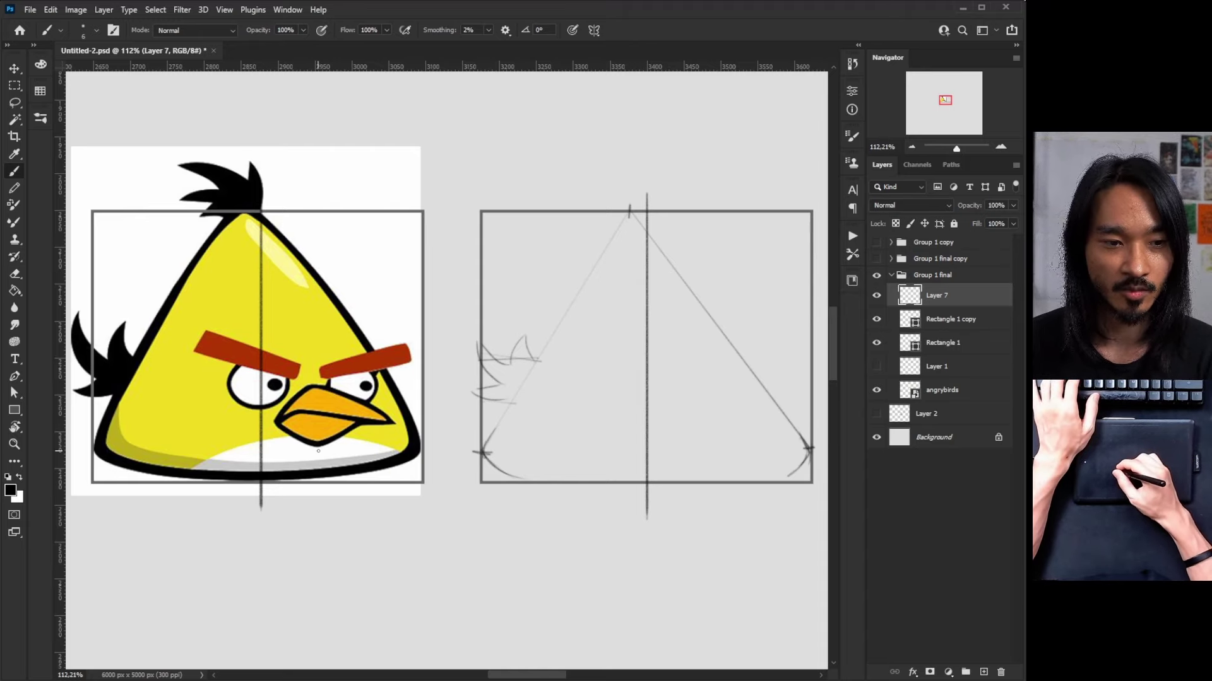
Mark the gap below the beak on the reference and try guide lines from the eye and eyebrow to the outline, undoing the guide lines
drag(318, 470, 318, 446)
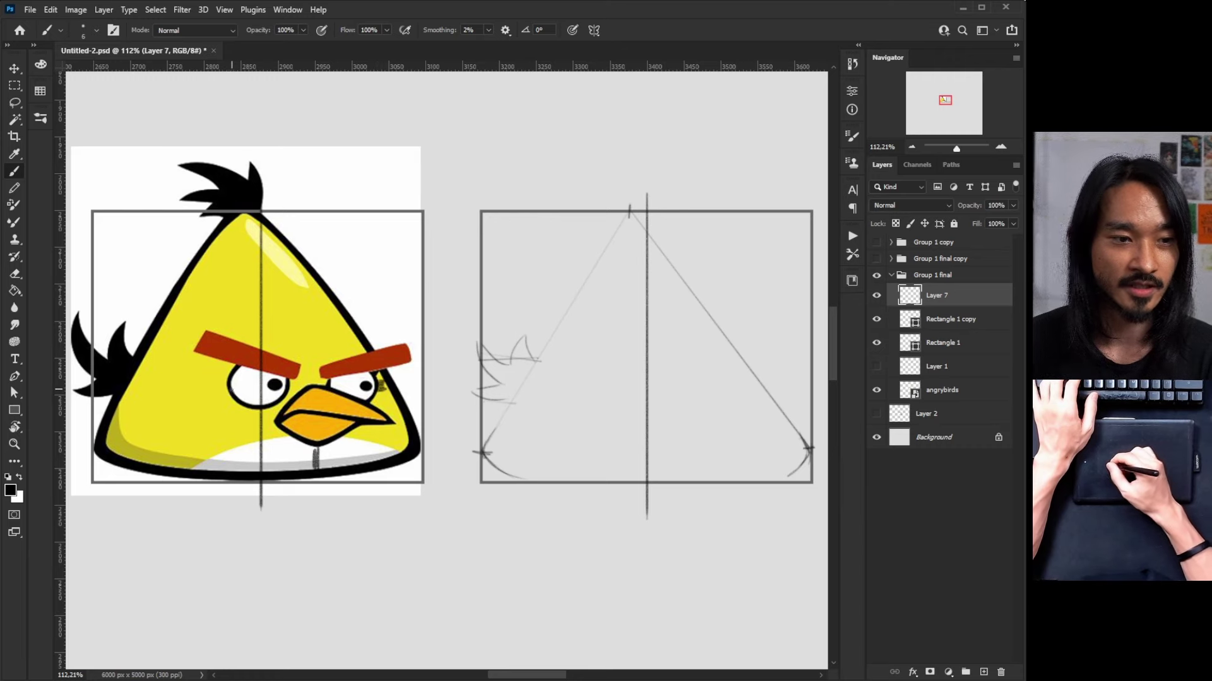
drag(232, 383, 130, 383)
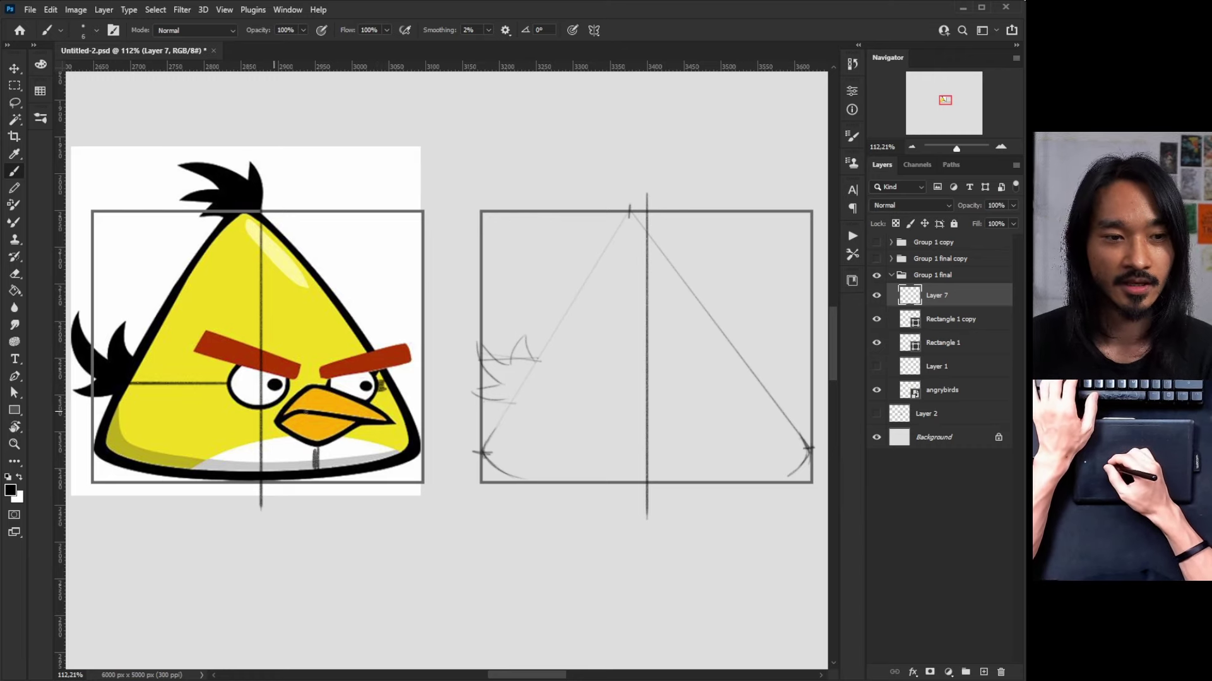
drag(515, 396, 626, 397)
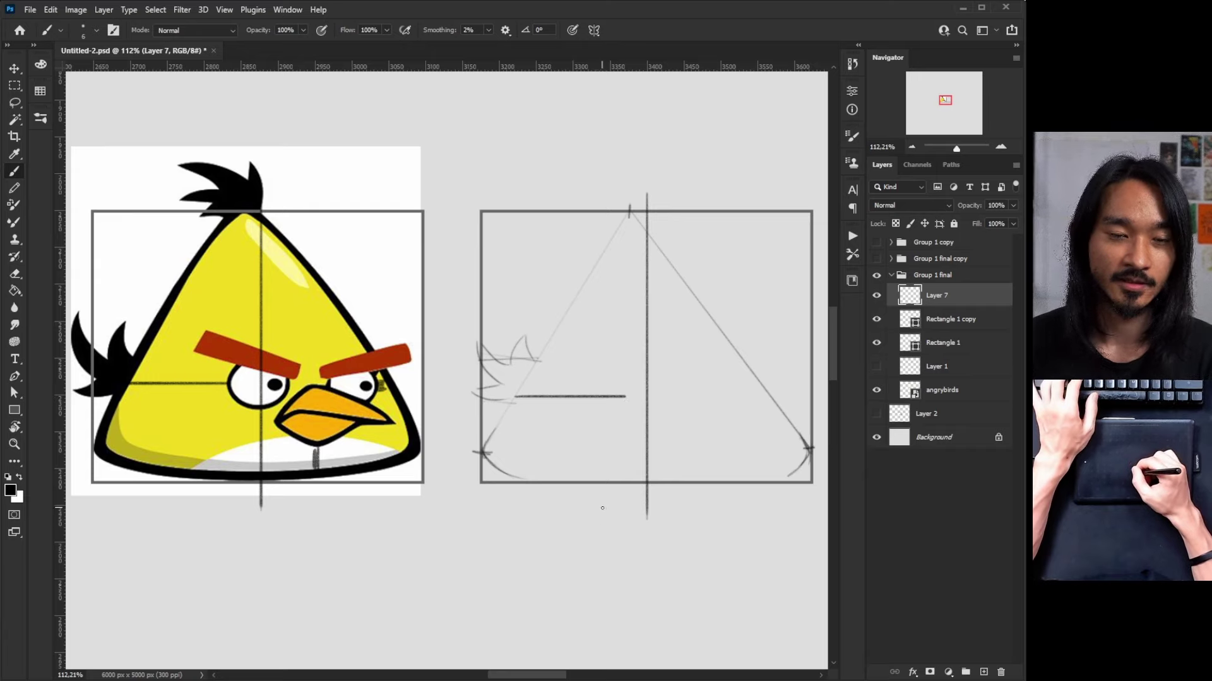
key(ctrl+z)
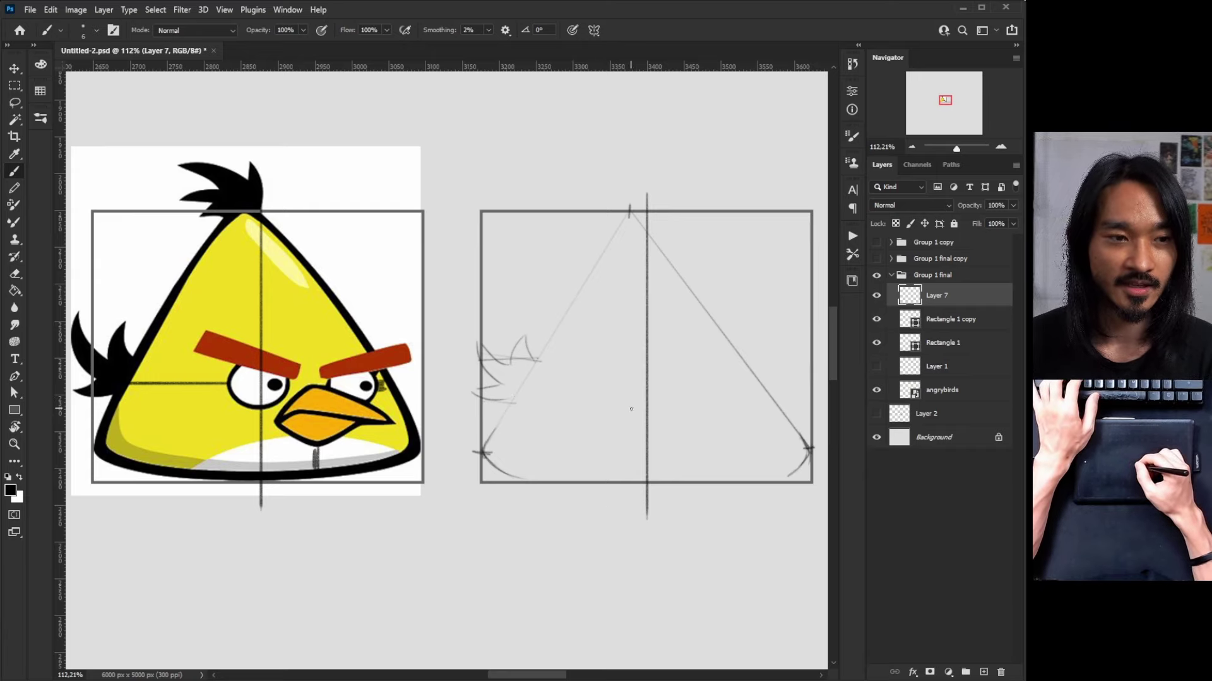
key(ctrl+z)
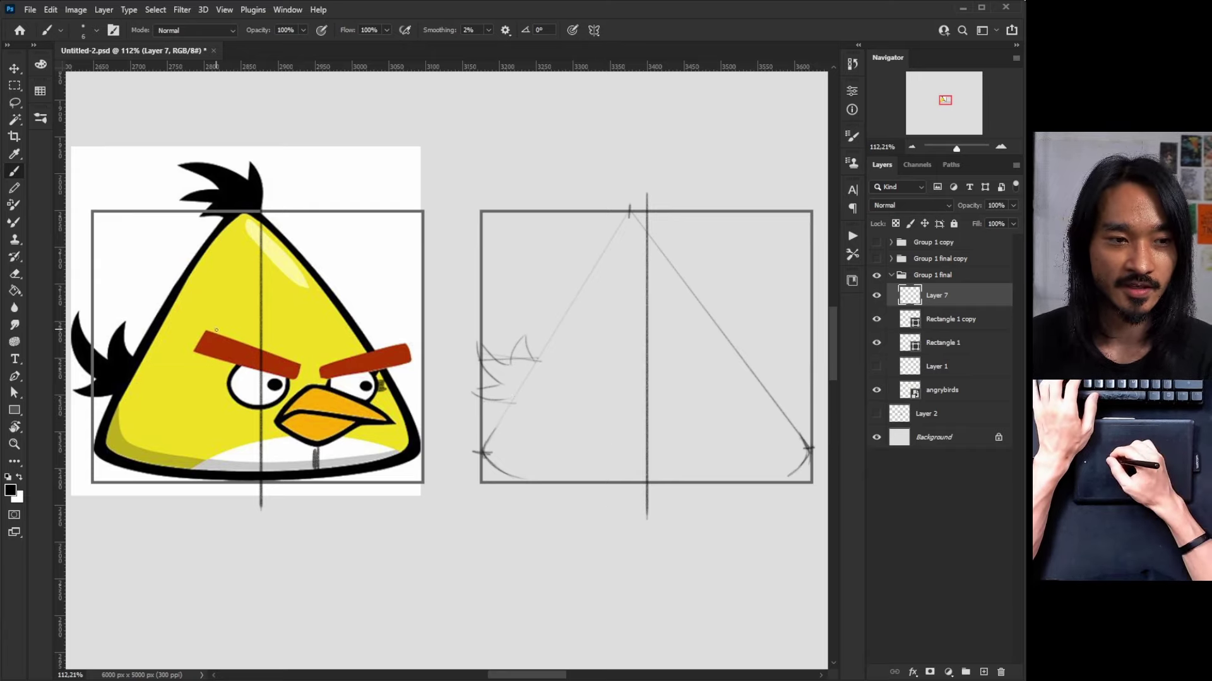
drag(216, 330, 217, 238)
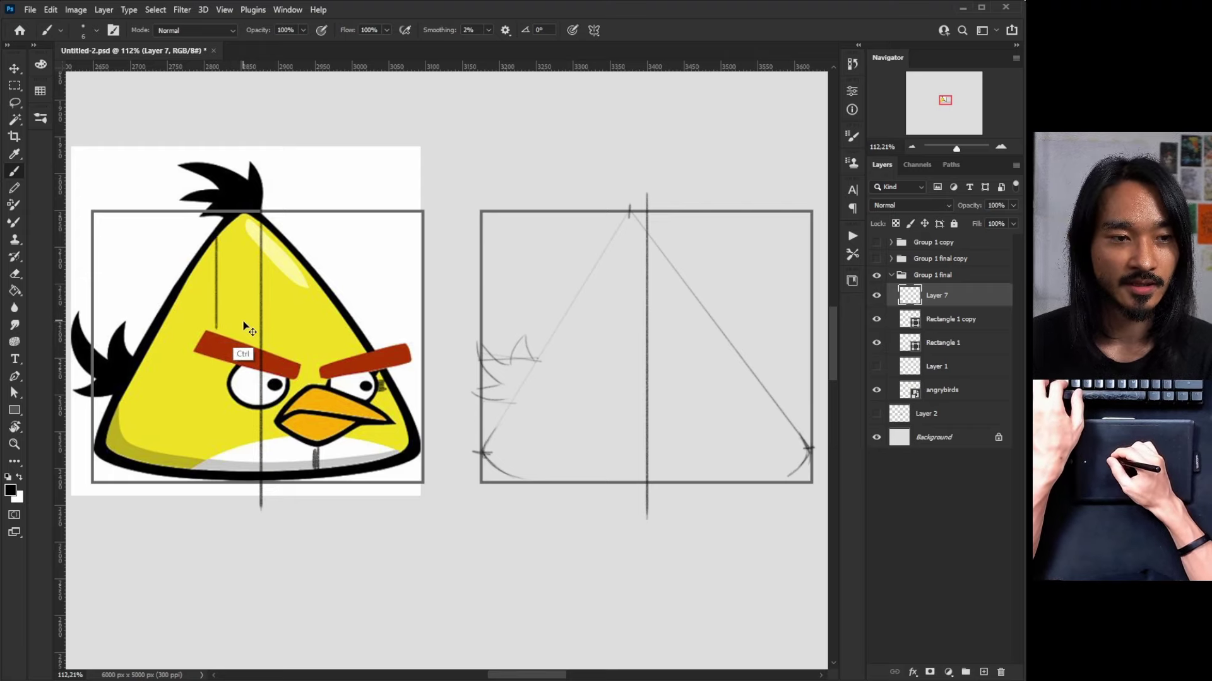
key(ctrl+z)
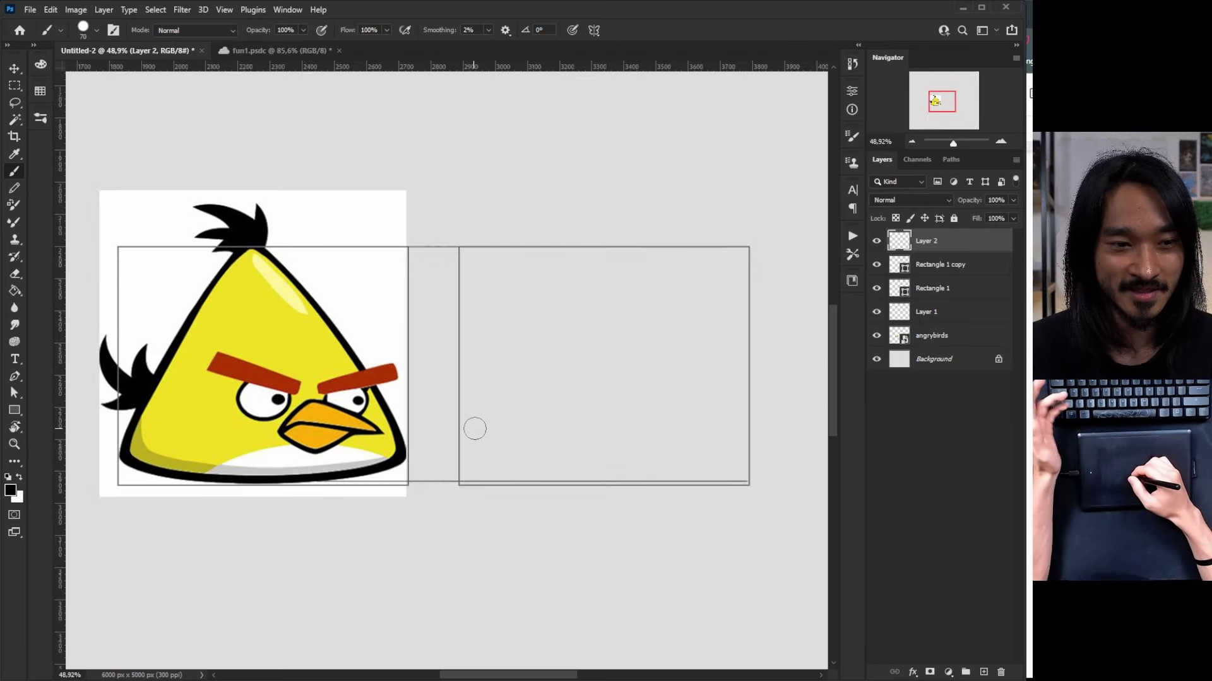
Try a thick brush stroke at 100% opacity and another at reduced opacity, undoing both
drag(505, 366, 545, 452)
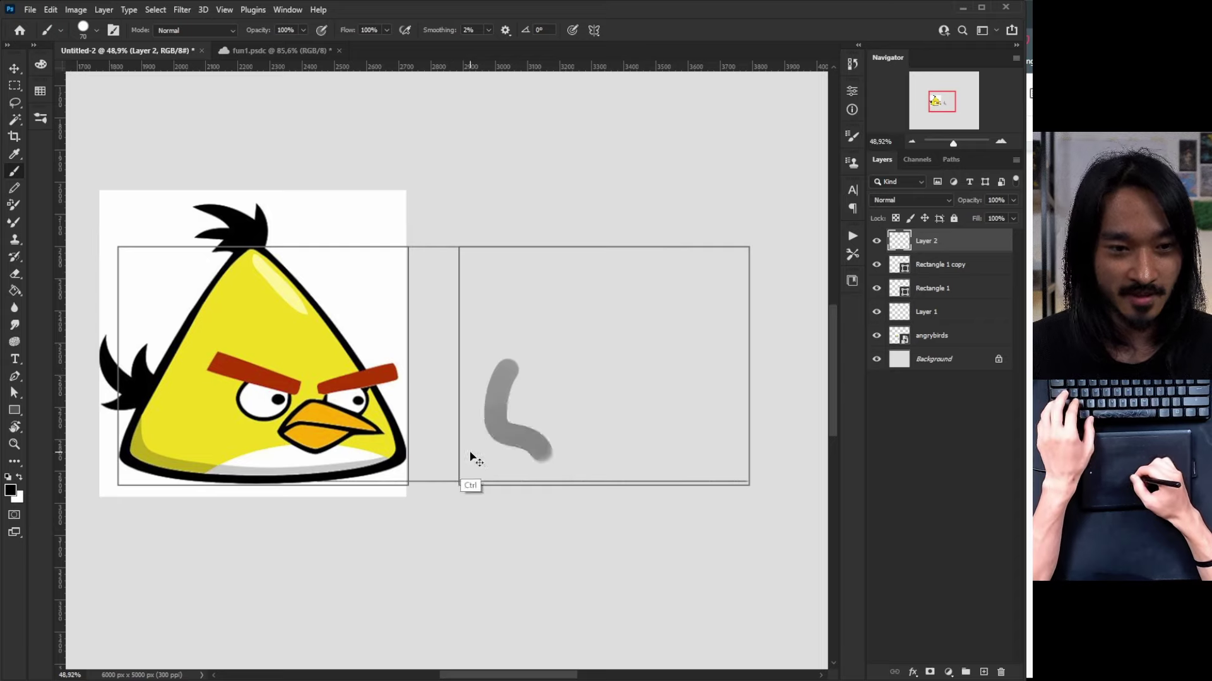
key(ctrl+z)
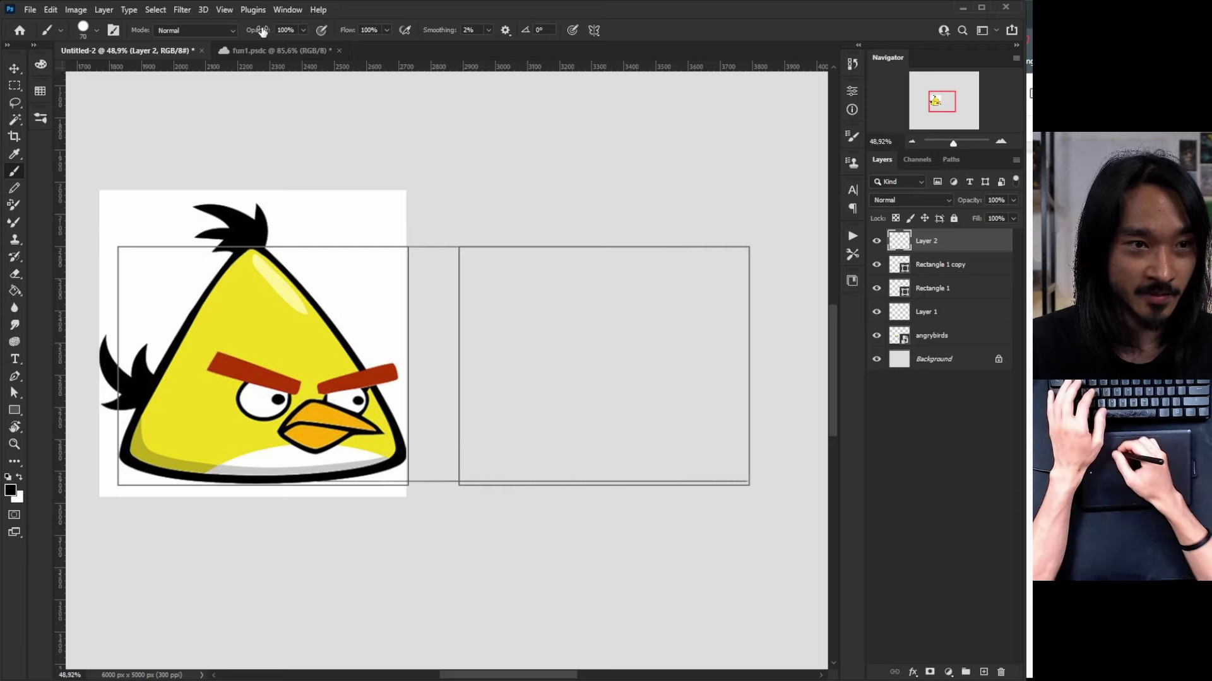
drag(259, 32, 246, 35)
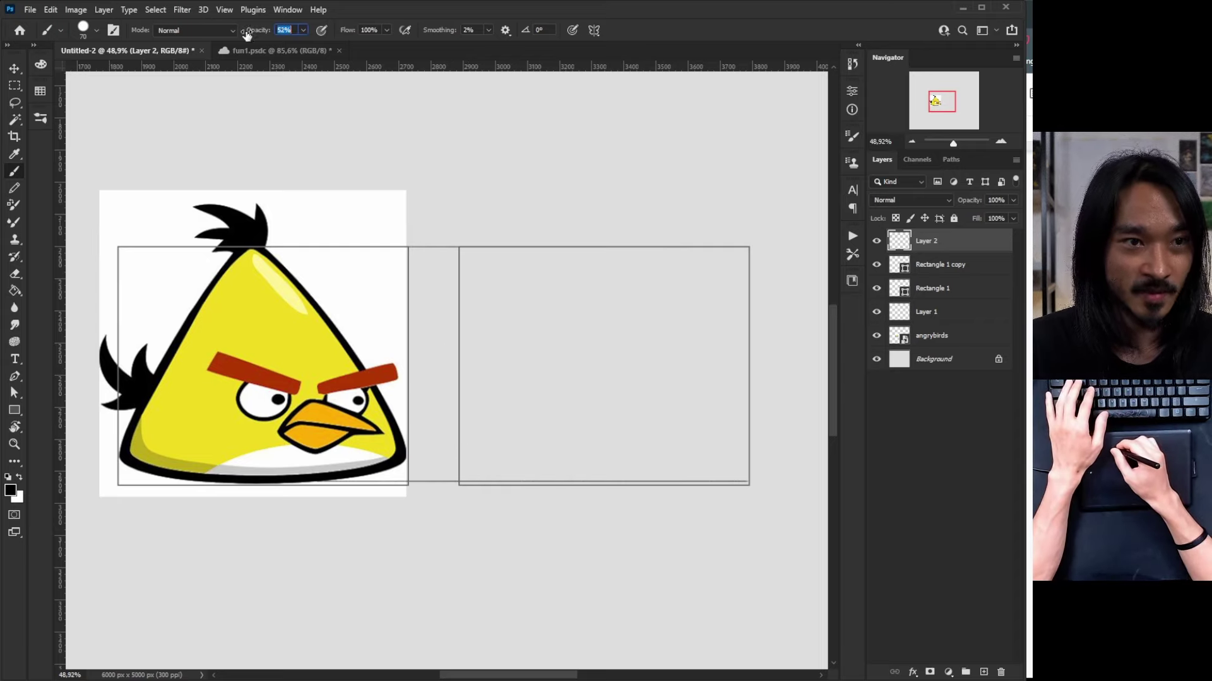
drag(539, 182, 623, 350)
key(ctrl+z)
Compare faint brush strokes at 1% opacity with strokes at higher opacity up to 100%, undoing the darker ones
drag(258, 31, 221, 37)
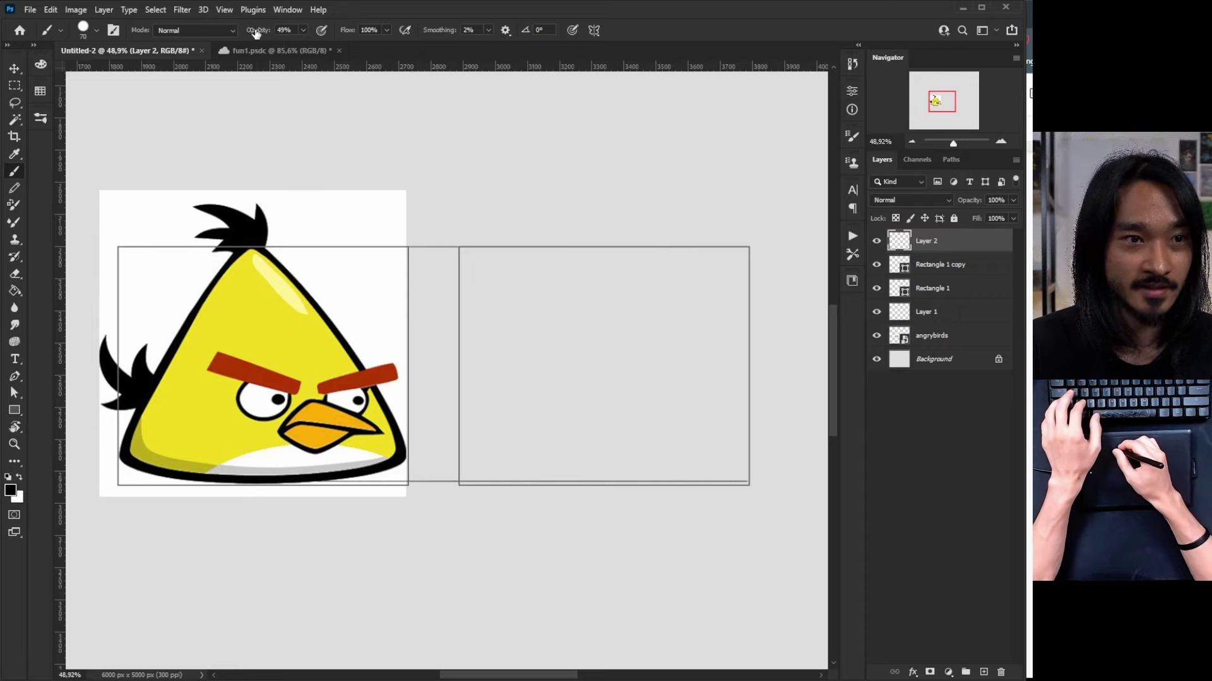
mouse_move(522, 174)
mouse_down()
mouse_move(534, 293)
mouse_move(552, 325)
mouse_up()
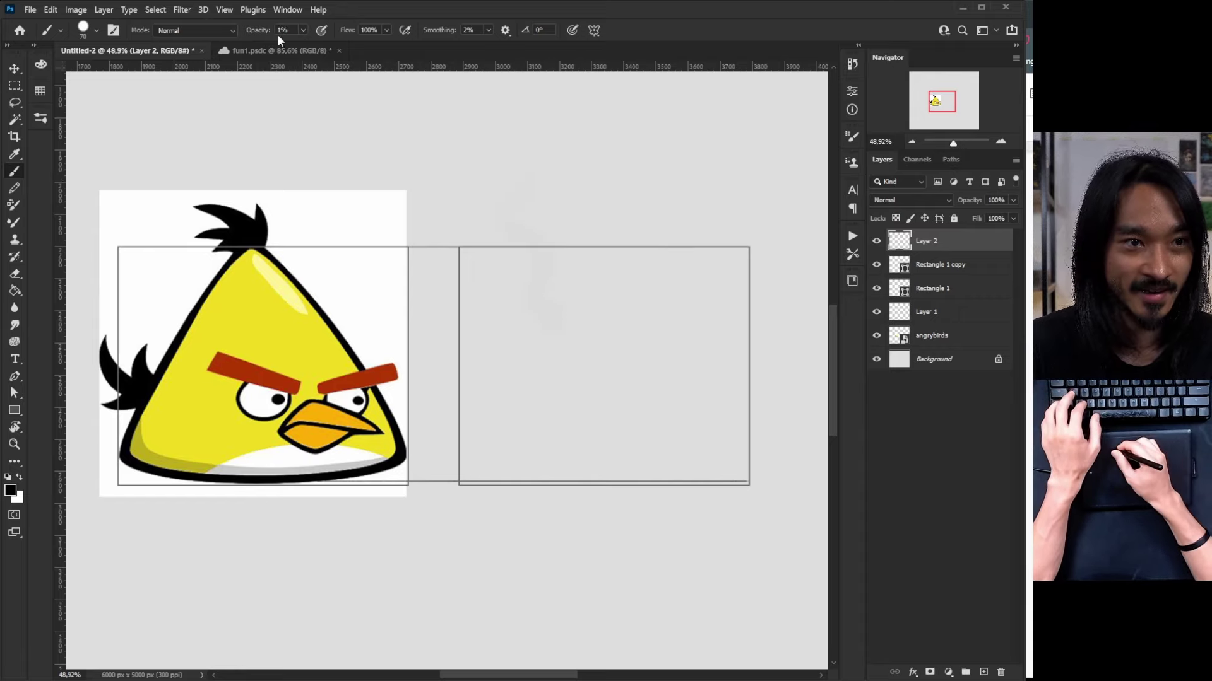
drag(258, 30, 276, 32)
drag(531, 178, 555, 361)
drag(258, 30, 501, 40)
mouse_move(625, 142)
mouse_down()
mouse_move(578, 246)
mouse_move(596, 381)
mouse_up()
key(ctrl+z)
key(ctrl+z)
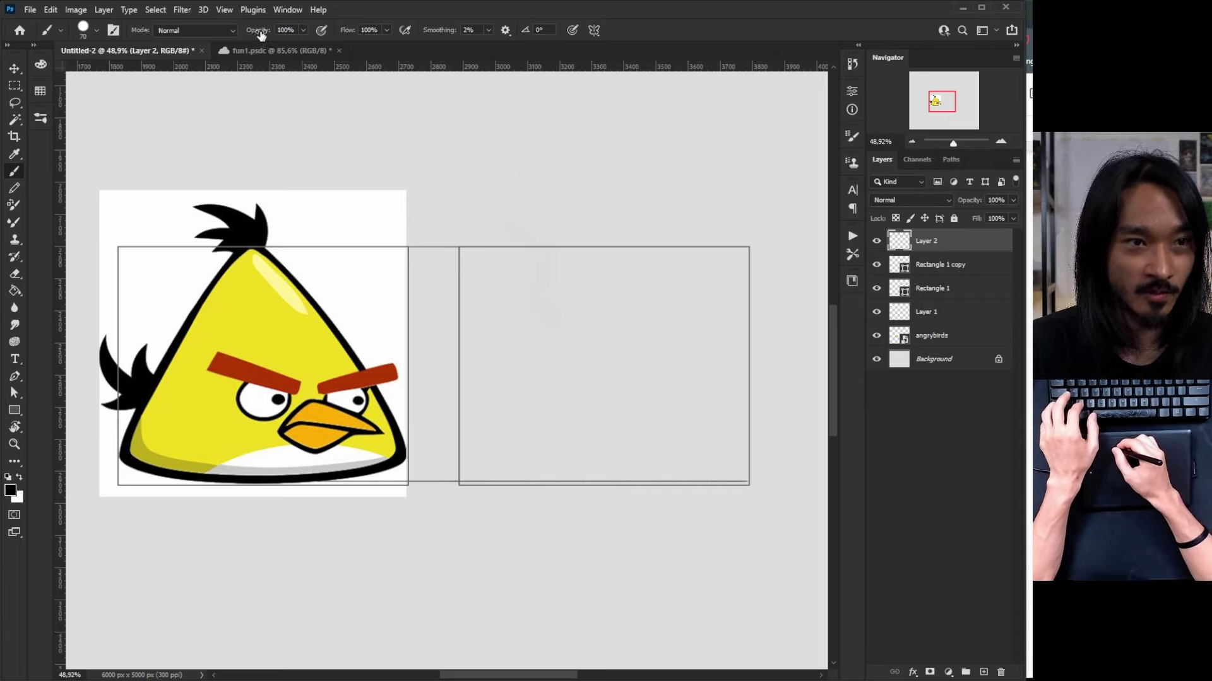
Set the brush opacity to 30% and block in the bird's triangular body with a curved base inside the empty rectangle
drag(261, 35, 239, 35)
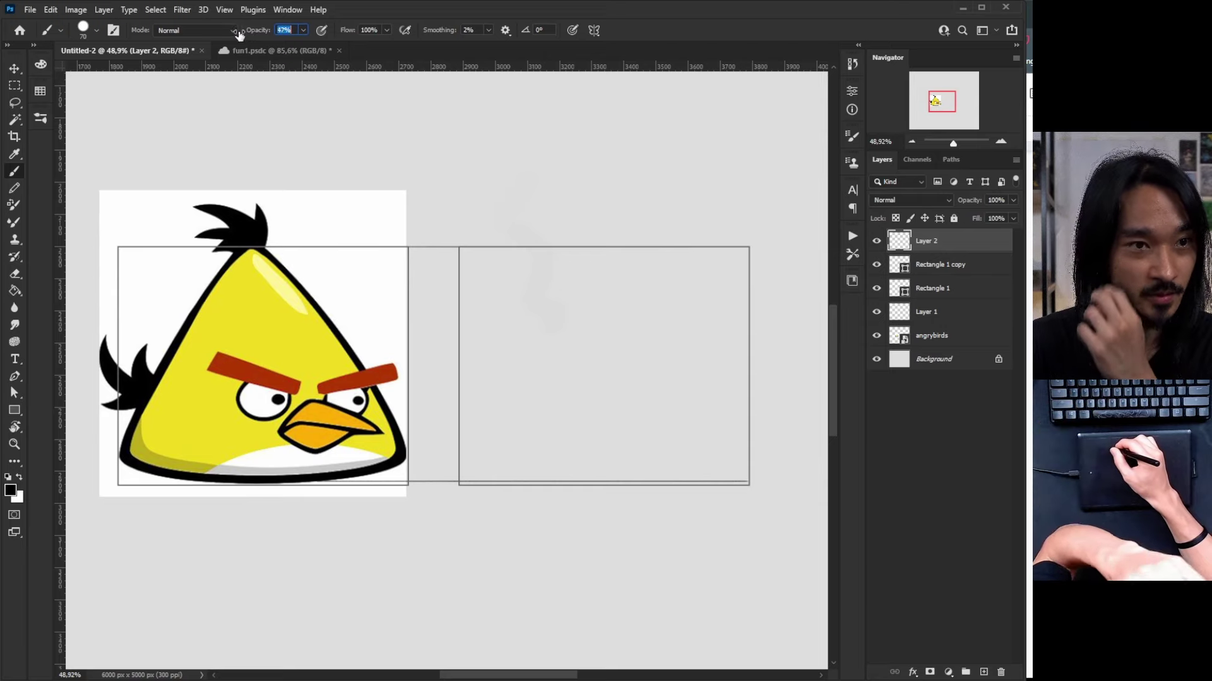
key(3)
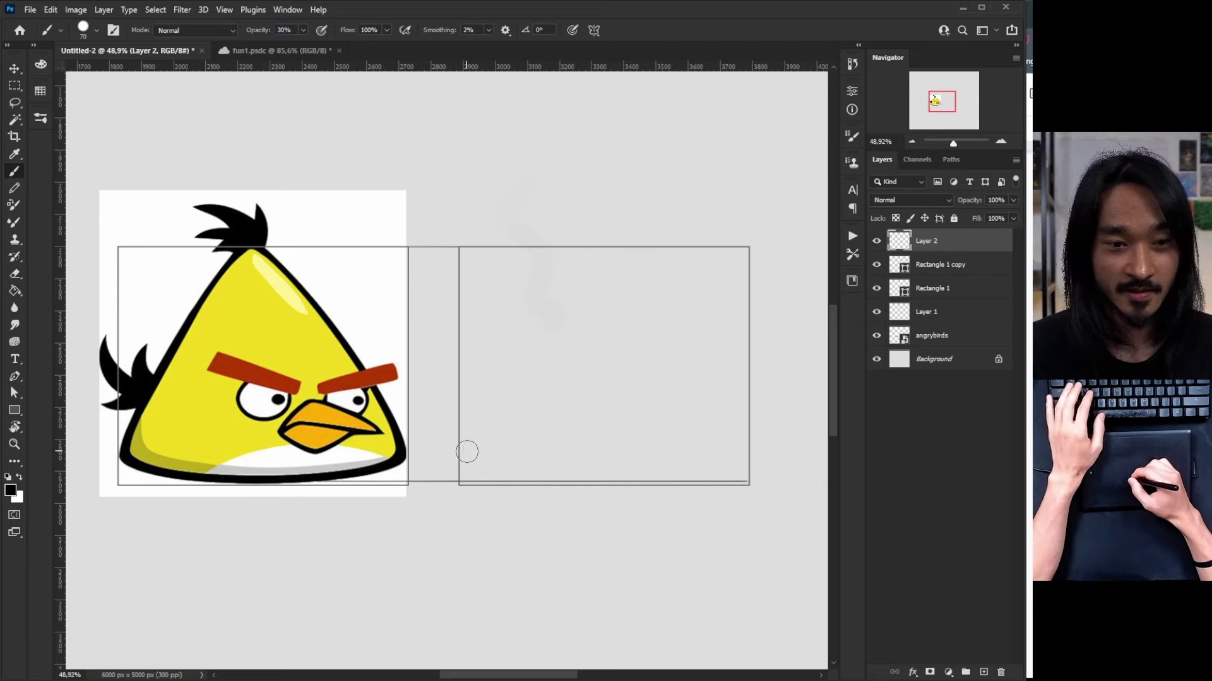
mouse_move(467, 452)
mouse_down()
mouse_move(527, 472)
mouse_move(503, 357)
mouse_up()
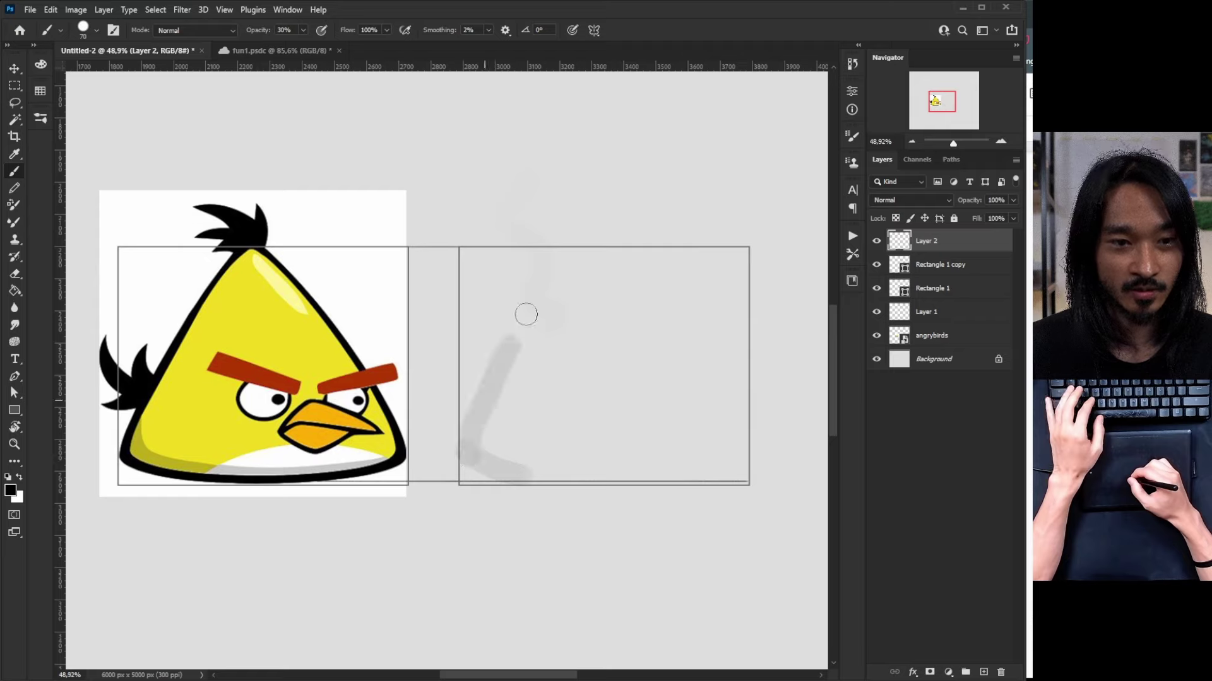
key(ctrl+z)
drag(465, 436, 614, 268)
mouse_move(472, 431)
mouse_down()
mouse_move(581, 301)
mouse_move(630, 252)
mouse_move(641, 259)
mouse_move(597, 278)
mouse_move(670, 268)
mouse_move(594, 264)
mouse_move(602, 253)
mouse_move(510, 360)
mouse_up()
mouse_move(605, 256)
mouse_down()
mouse_move(643, 282)
mouse_move(703, 368)
mouse_move(738, 455)
mouse_up()
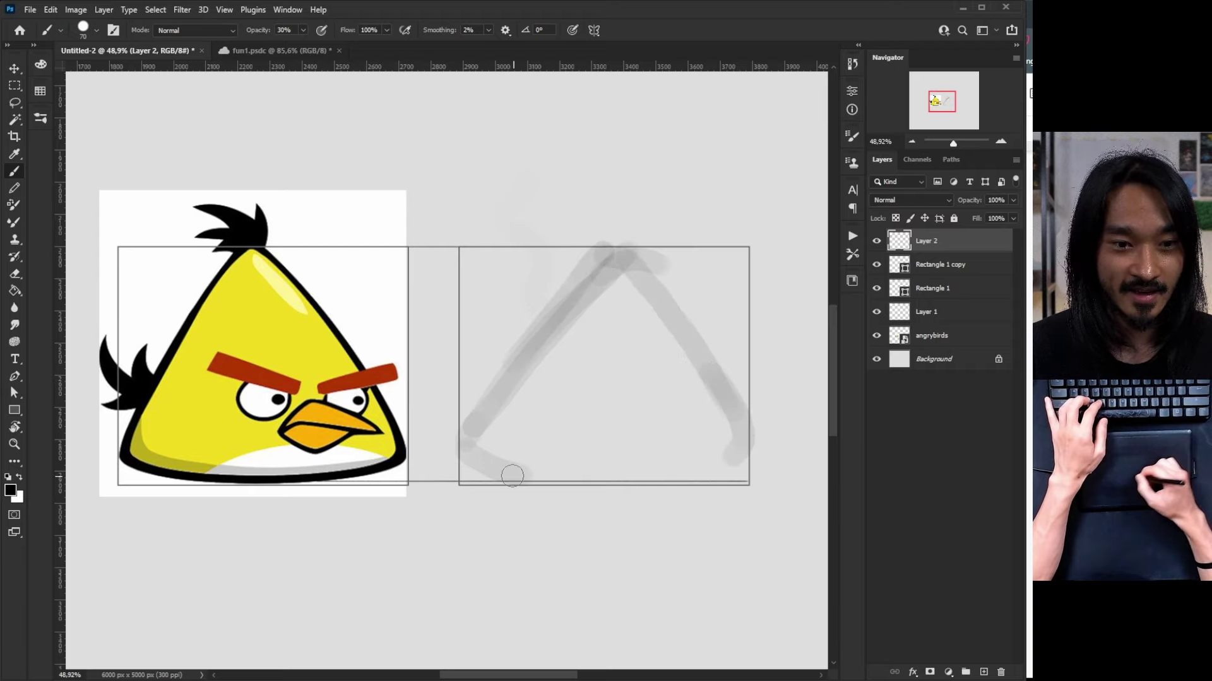
mouse_move(513, 476)
mouse_down()
mouse_move(722, 456)
mouse_move(741, 436)
mouse_up()
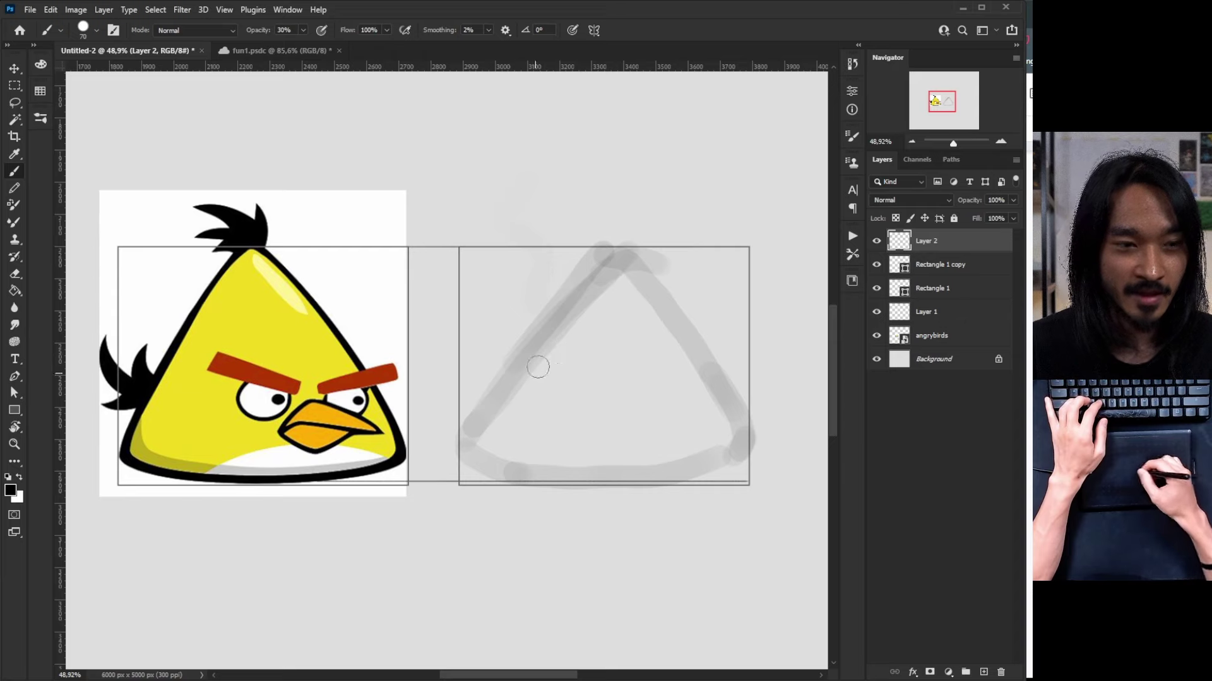
Rough in the tail feathers and the head tuft with thick translucent strokes, dismissing the cloud-saving notice
mouse_move(459, 426)
mouse_down()
mouse_move(439, 369)
mouse_move(489, 419)
mouse_move(440, 415)
mouse_move(479, 415)
mouse_move(474, 376)
mouse_move(478, 392)
mouse_move(488, 364)
mouse_up()
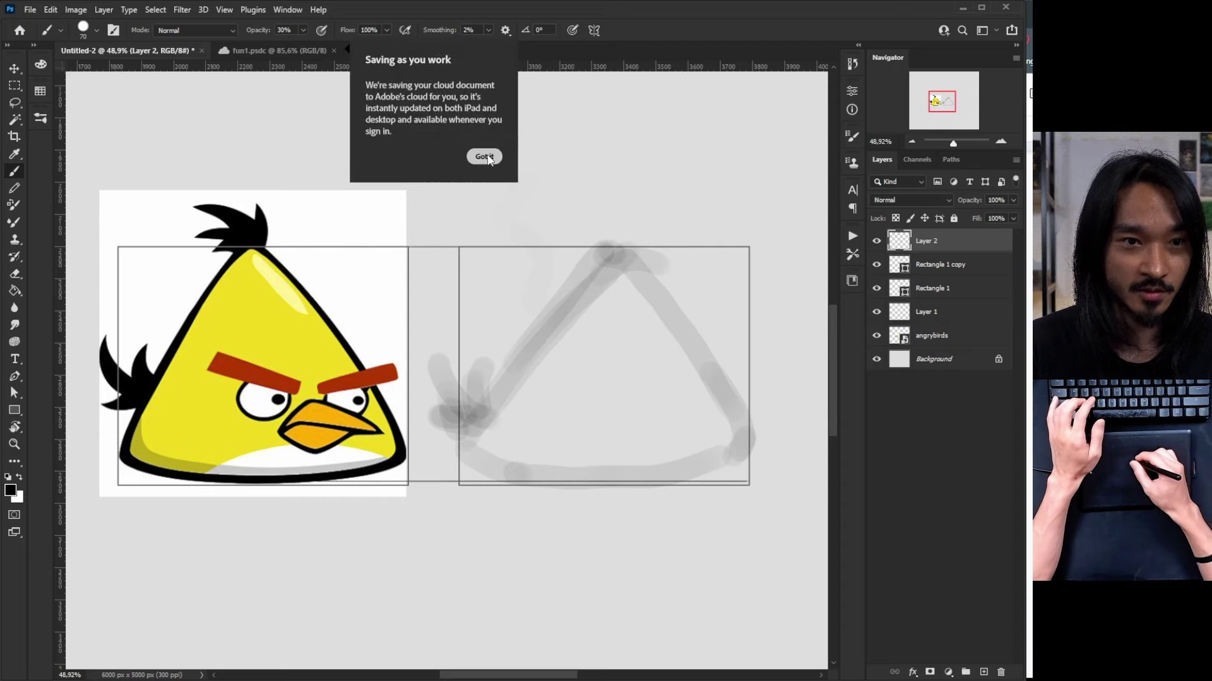
click(484, 156)
mouse_move(605, 232)
mouse_down()
mouse_move(560, 223)
mouse_move(616, 252)
mouse_move(620, 222)
mouse_move(608, 254)
mouse_move(566, 251)
mouse_move(595, 258)
mouse_move(562, 271)
mouse_up()
Block in the eyebrows, eyes, beak and belly patch of the copied bird with thick translucent strokes
mouse_move(582, 371)
mouse_down()
mouse_move(657, 398)
mouse_move(619, 391)
mouse_move(631, 424)
mouse_move(609, 404)
mouse_move(684, 411)
mouse_move(660, 436)
mouse_move(696, 429)
mouse_move(692, 414)
mouse_move(730, 431)
mouse_move(696, 410)
mouse_move(715, 429)
mouse_move(672, 443)
mouse_up()
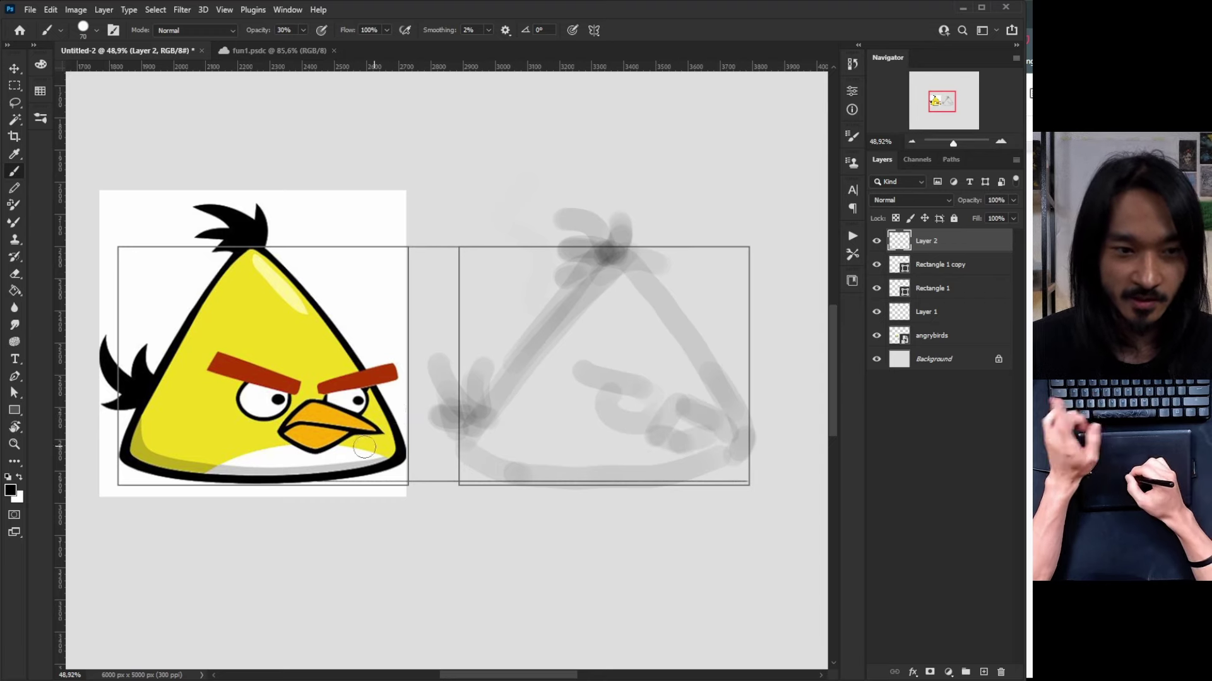
key(ctrl)
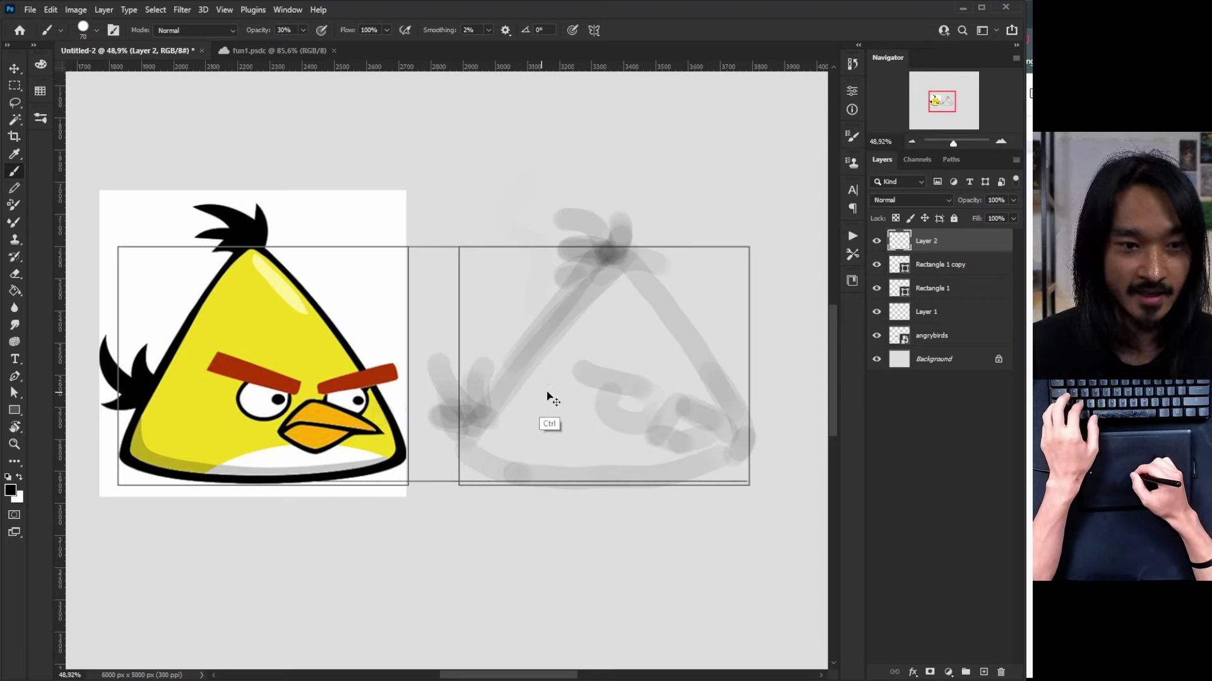
mouse_move(661, 399)
mouse_down()
mouse_move(636, 427)
mouse_move(653, 439)
mouse_move(709, 414)
mouse_up()
drag(665, 478, 740, 439)
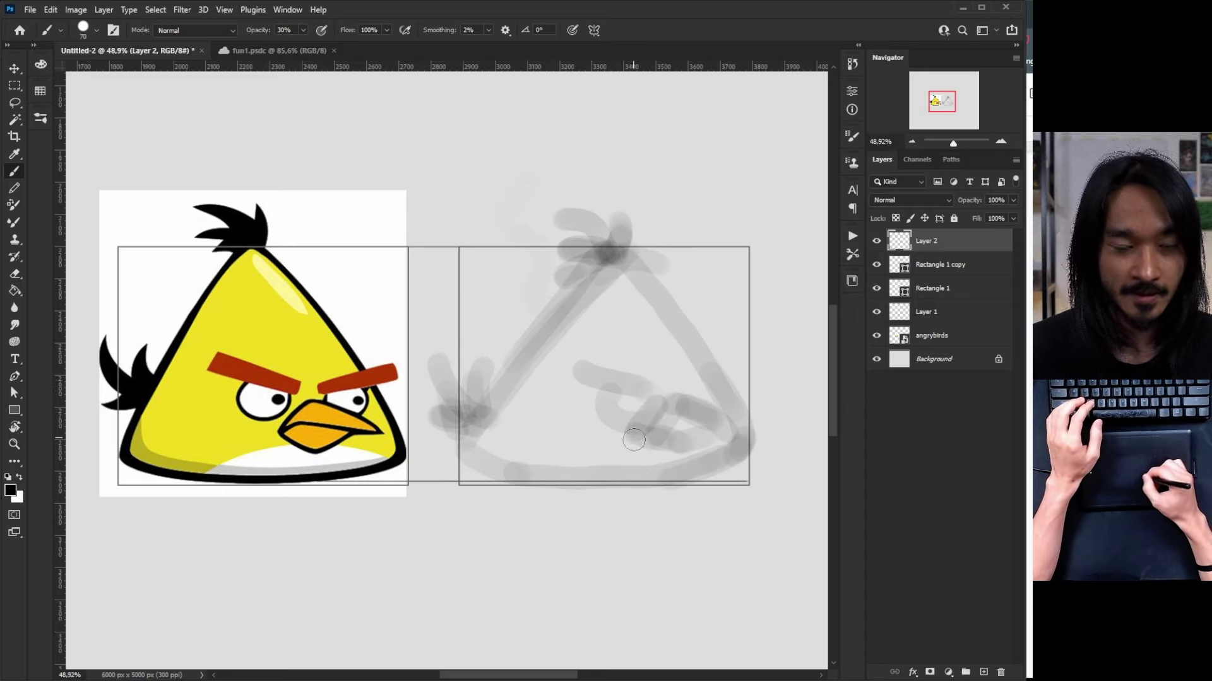
drag(556, 474, 705, 455)
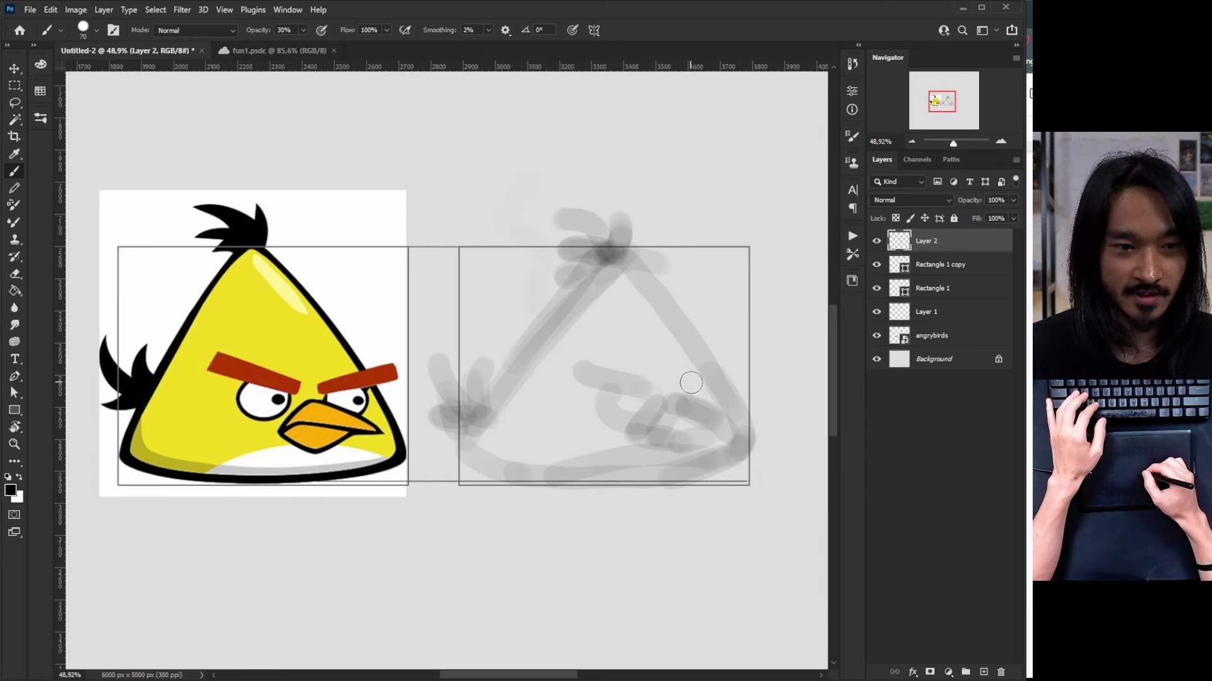
mouse_move(679, 385)
mouse_down()
mouse_move(734, 370)
mouse_move(693, 402)
mouse_move(717, 397)
mouse_up()
mouse_move(625, 392)
mouse_down()
mouse_move(633, 415)
mouse_move(613, 381)
mouse_move(616, 391)
mouse_move(586, 367)
mouse_move(648, 384)
mouse_move(597, 375)
mouse_move(643, 394)
mouse_move(743, 369)
mouse_up()
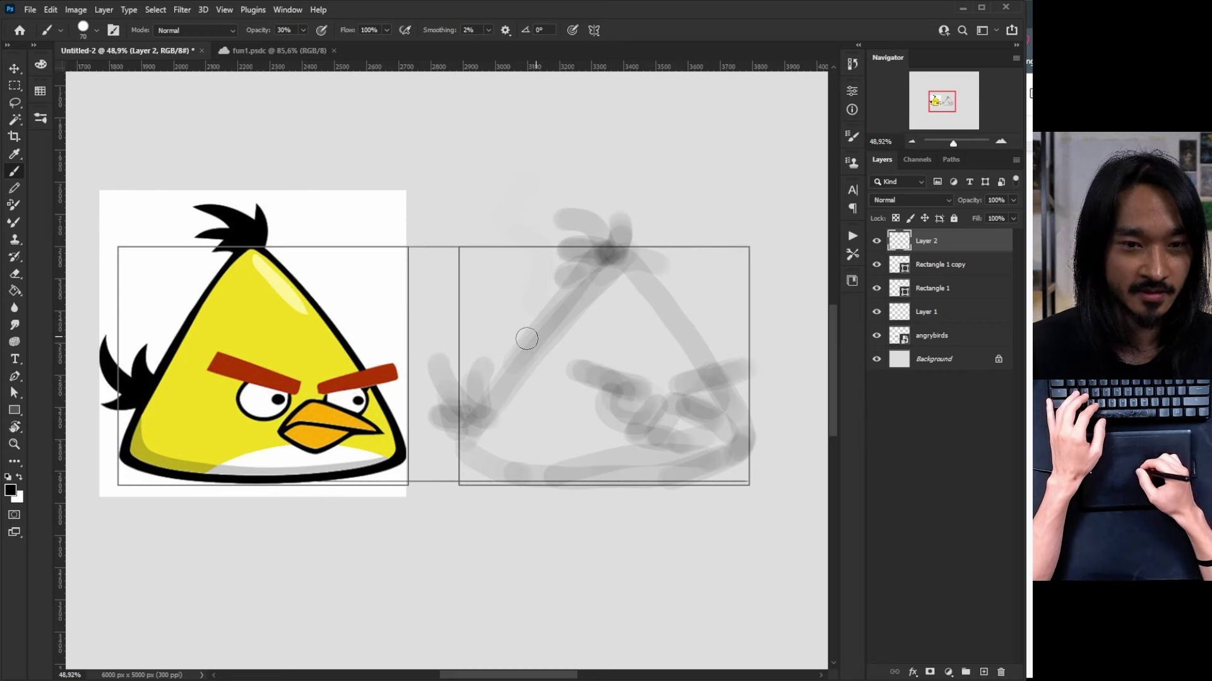
Darken the body's left edge, trim the head tuft's lower feather with a 40 px eraser, and repaint it with a 40 px brush
mouse_move(483, 415)
mouse_down()
mouse_move(514, 472)
mouse_move(486, 460)
mouse_move(498, 462)
mouse_move(519, 369)
mouse_move(615, 262)
mouse_move(644, 279)
mouse_up()
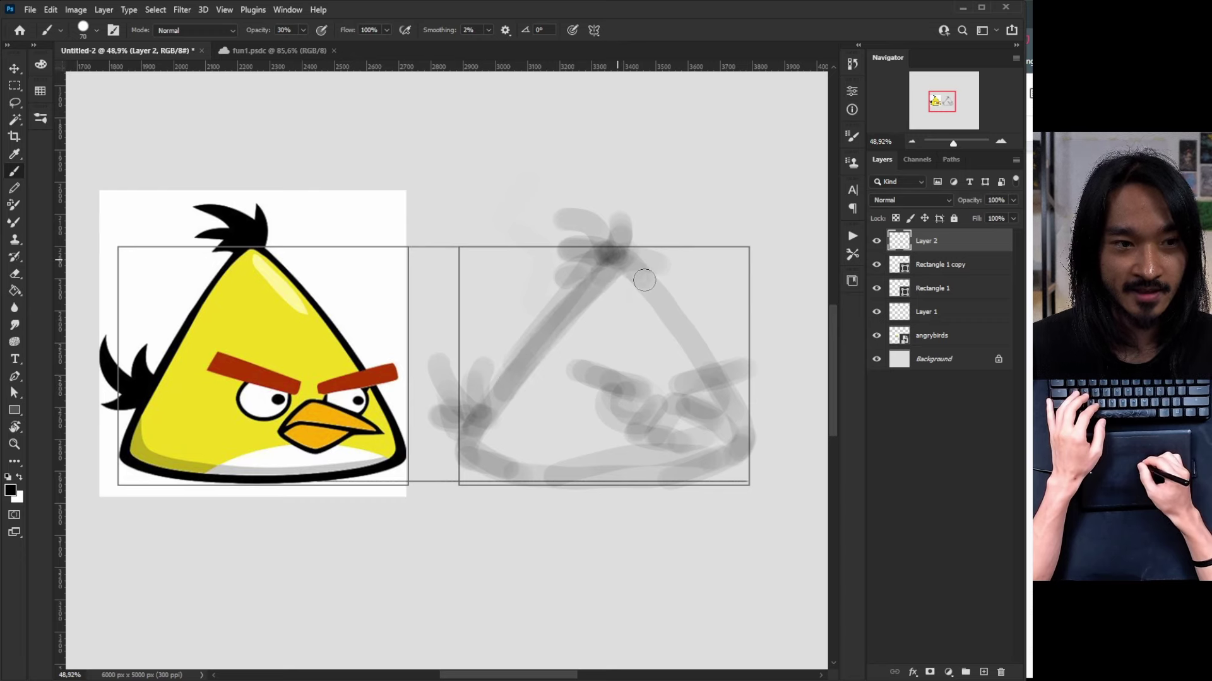
key(e)
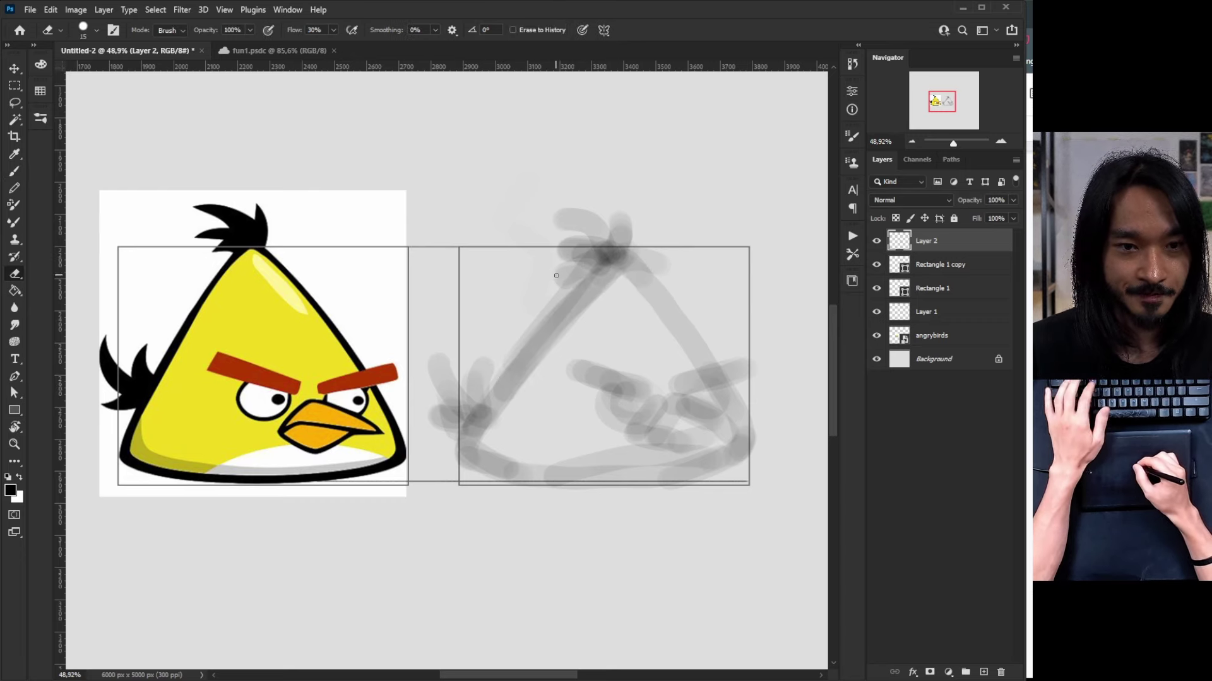
key(bracketright)
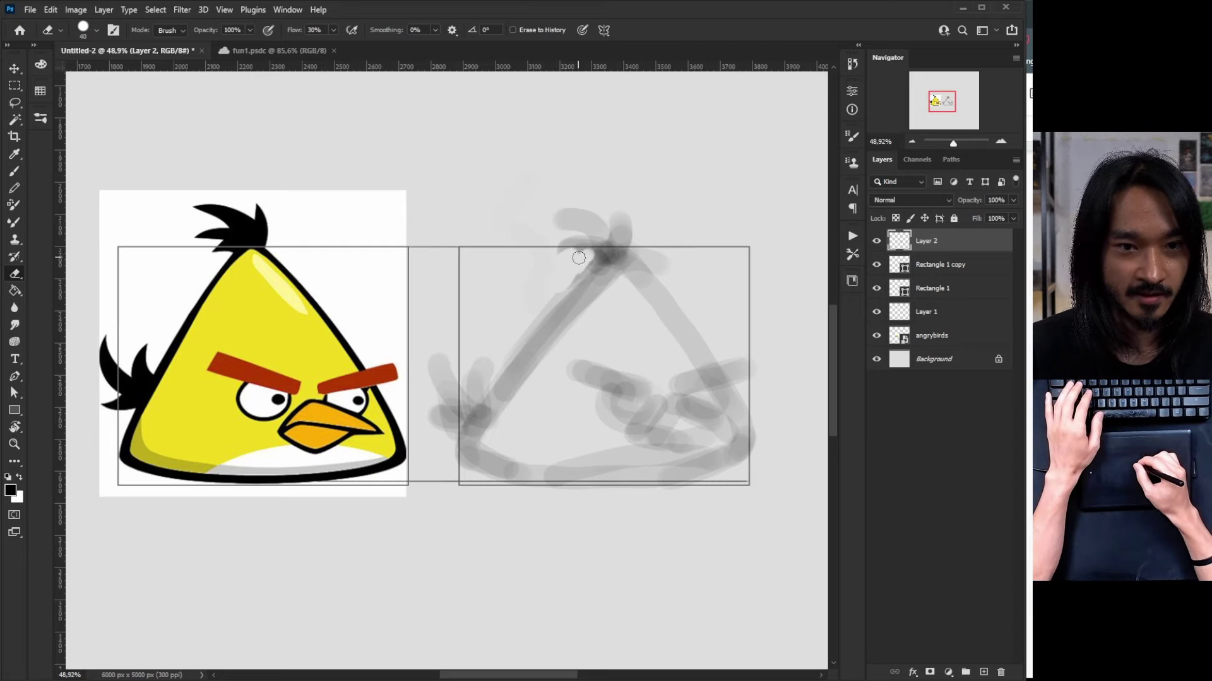
key(b)
key(bracketleft)
key(bracketleft)
key(bracketleft)
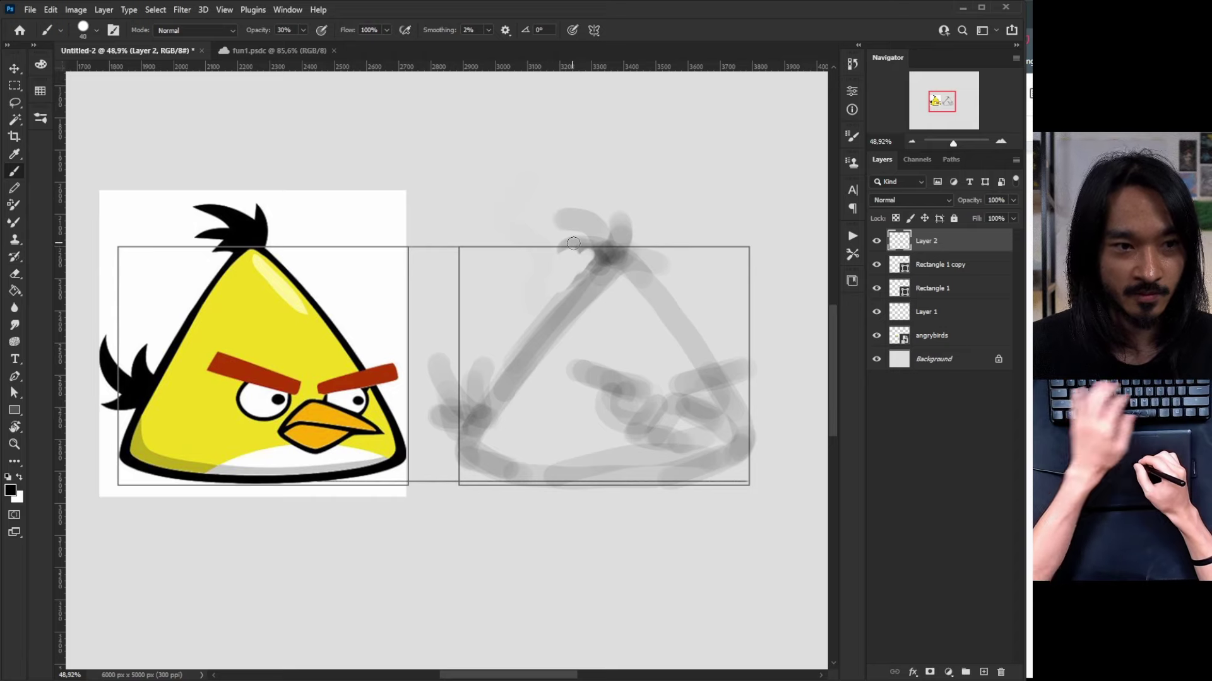
mouse_move(567, 244)
mouse_down()
mouse_move(597, 248)
mouse_move(573, 260)
mouse_move(598, 253)
mouse_move(556, 304)
mouse_up()
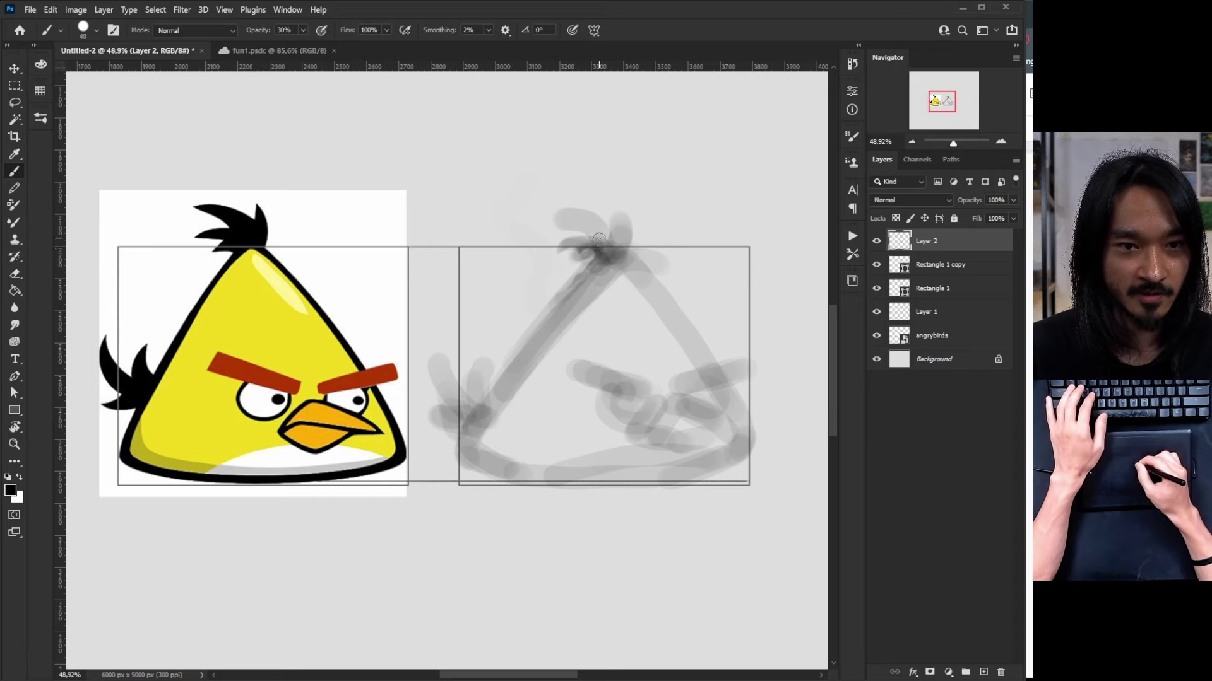
Erase the head tuft and tail into pointed feathers, and reinforce the tail, base and beak with translucent 40 px strokes
key(e)
mouse_move(625, 210)
mouse_down()
mouse_move(629, 245)
mouse_move(673, 278)
mouse_up()
drag(634, 244, 665, 274)
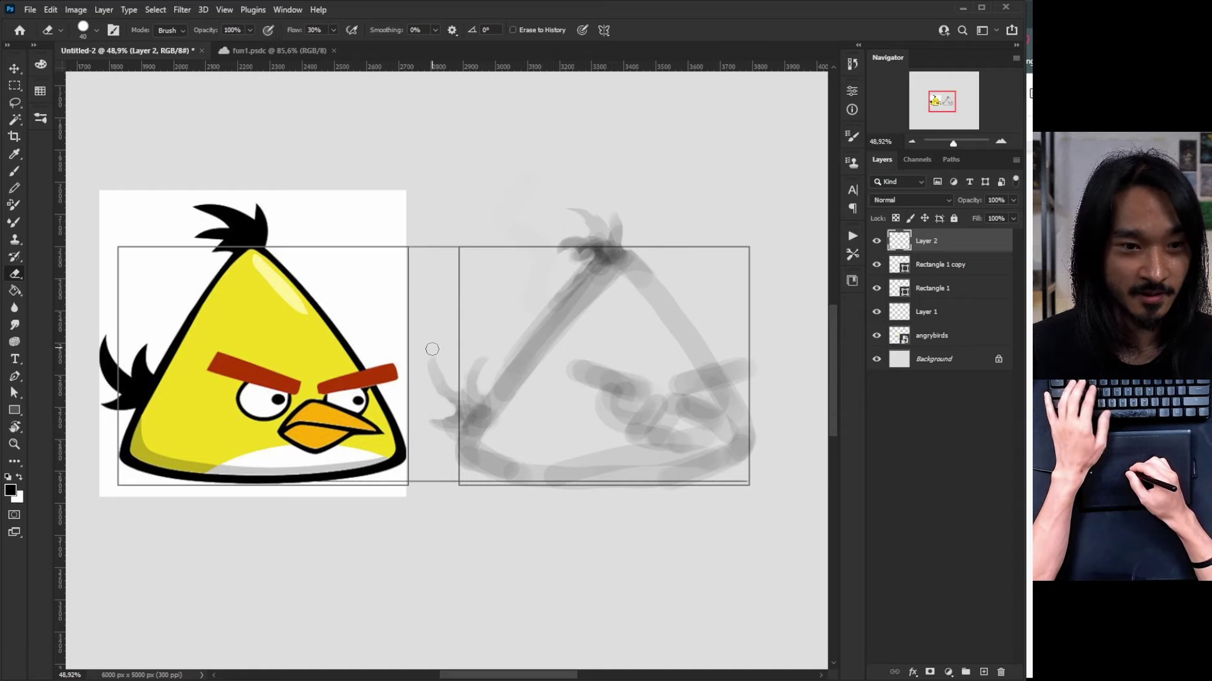
key(b)
mouse_move(432, 372)
mouse_down()
mouse_move(455, 411)
mouse_move(644, 464)
mouse_move(696, 466)
mouse_up()
mouse_move(645, 437)
mouse_down()
mouse_move(668, 420)
mouse_move(726, 435)
mouse_up()
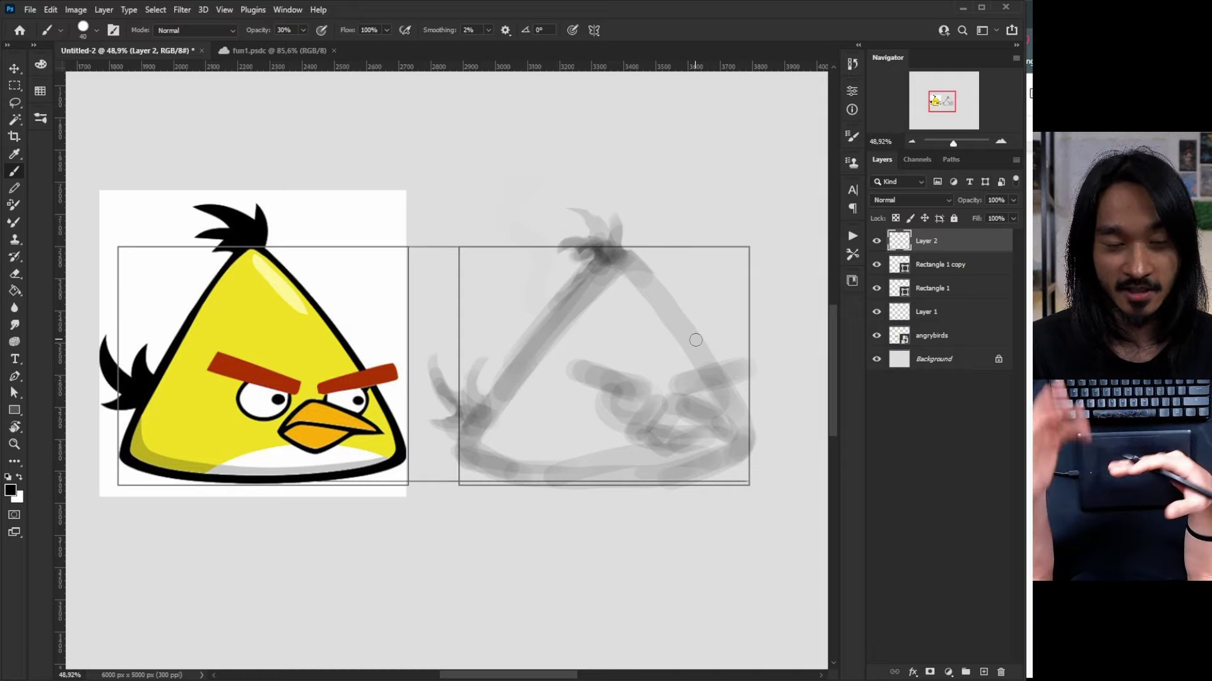
Toggle the visibility of Layer 2 to check that it holds the whole rough bird sketch
click(877, 242)
click(878, 243)
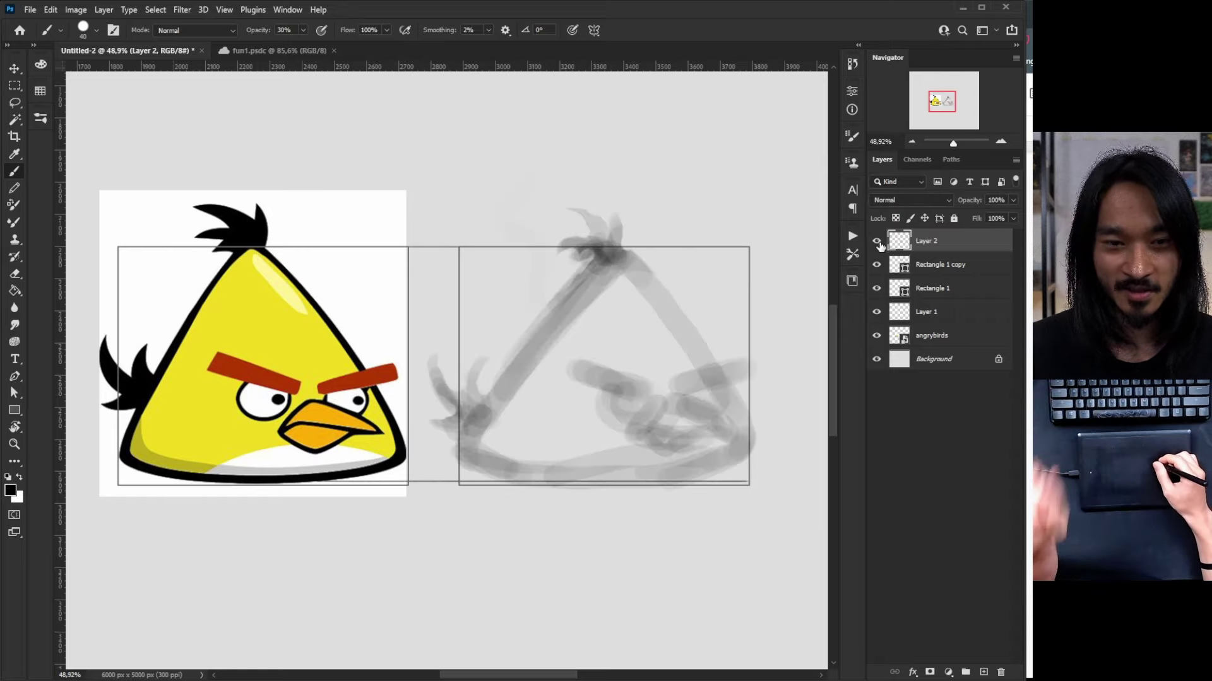
click(879, 248)
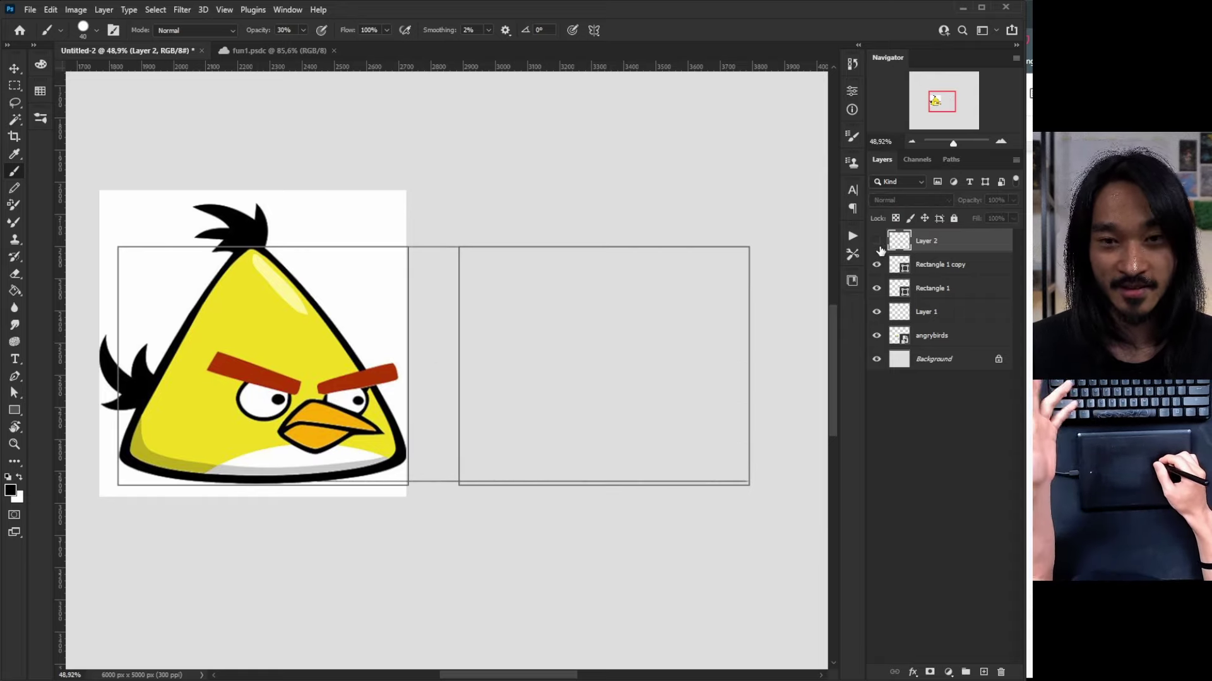
click(878, 242)
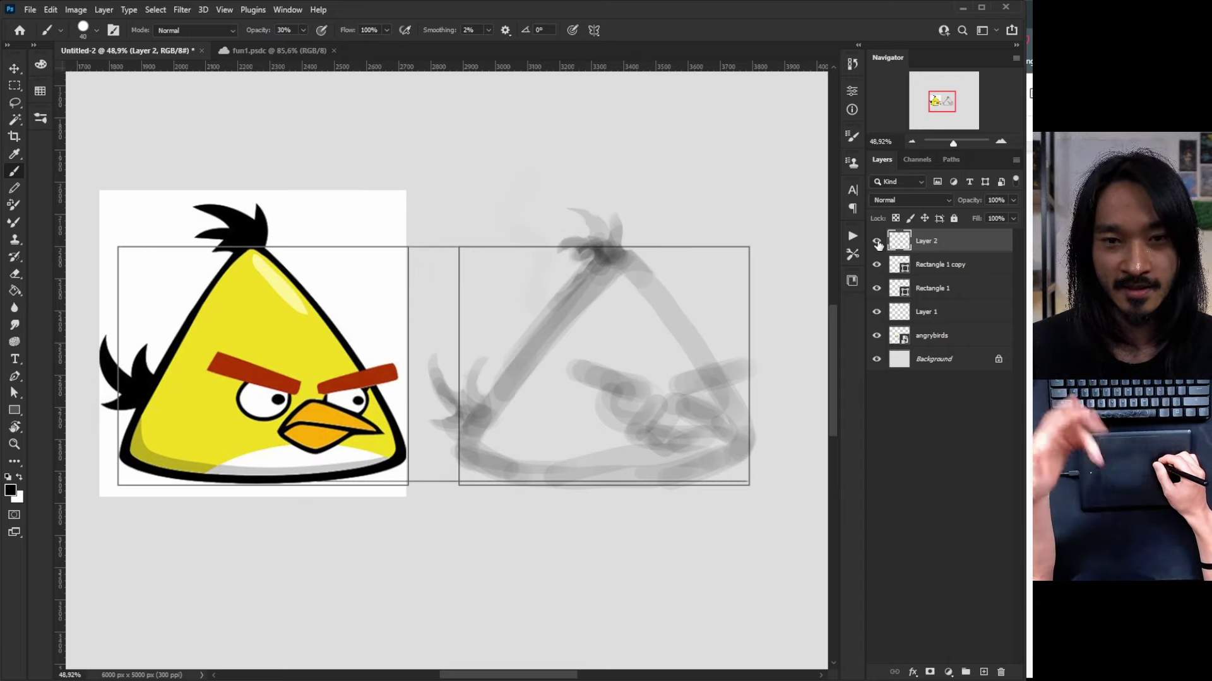
click(877, 242)
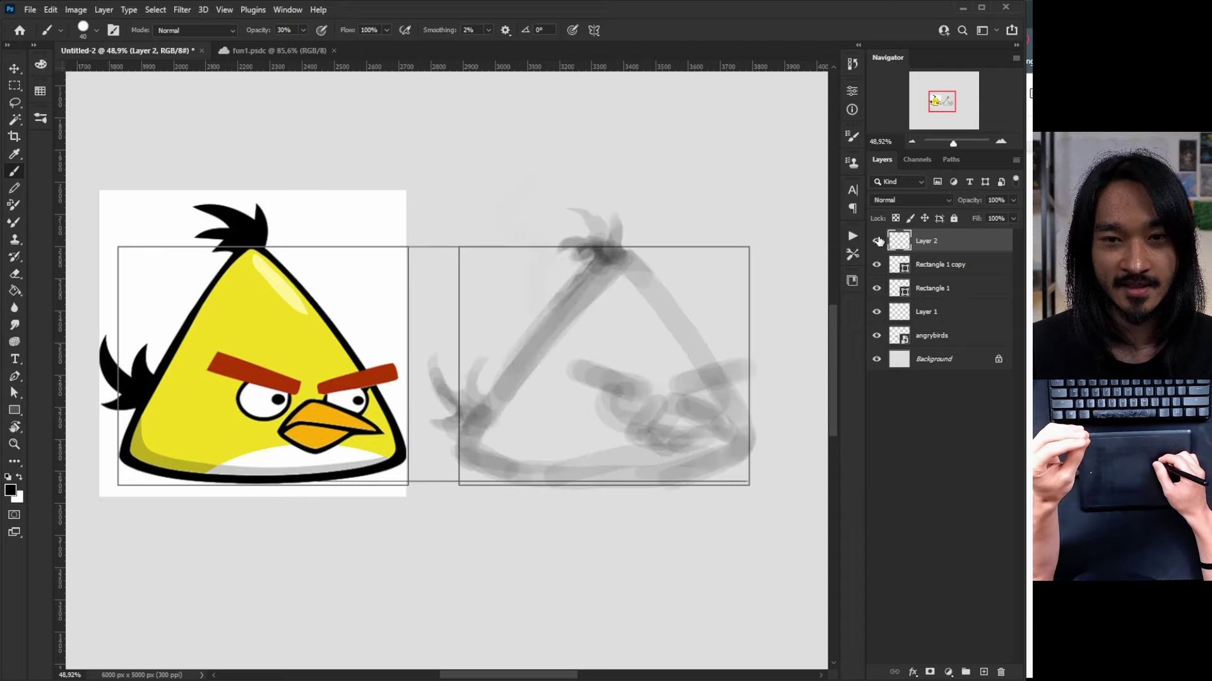
click(878, 242)
click(878, 244)
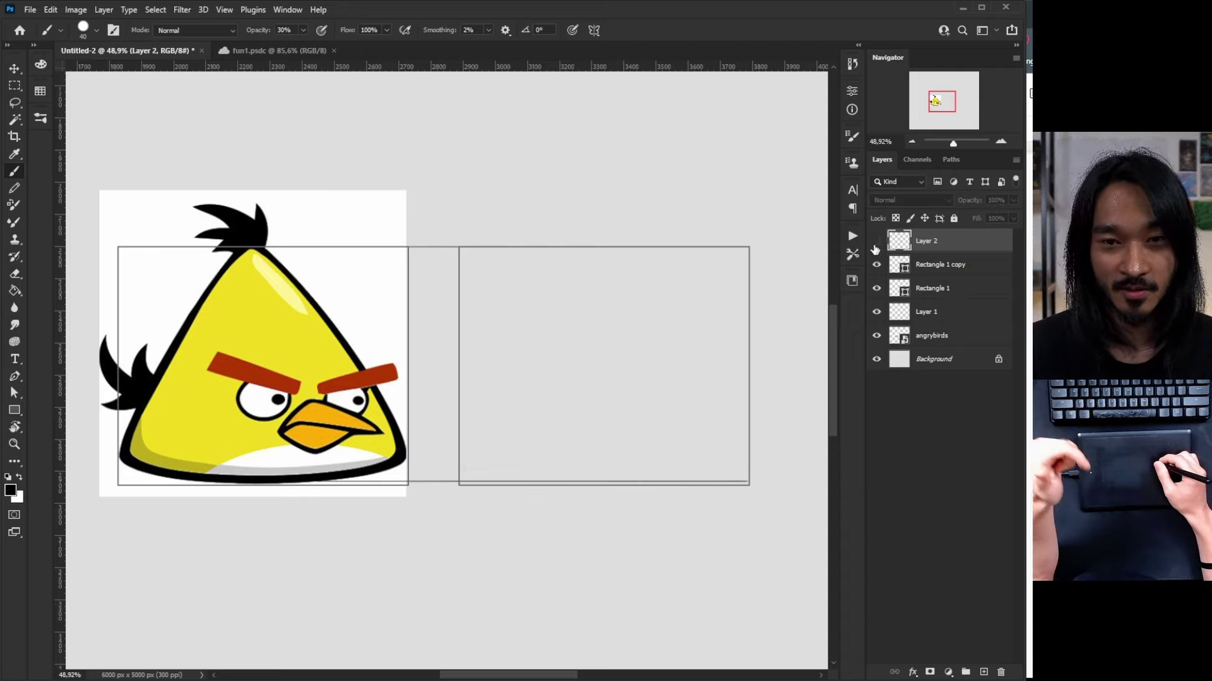
click(878, 247)
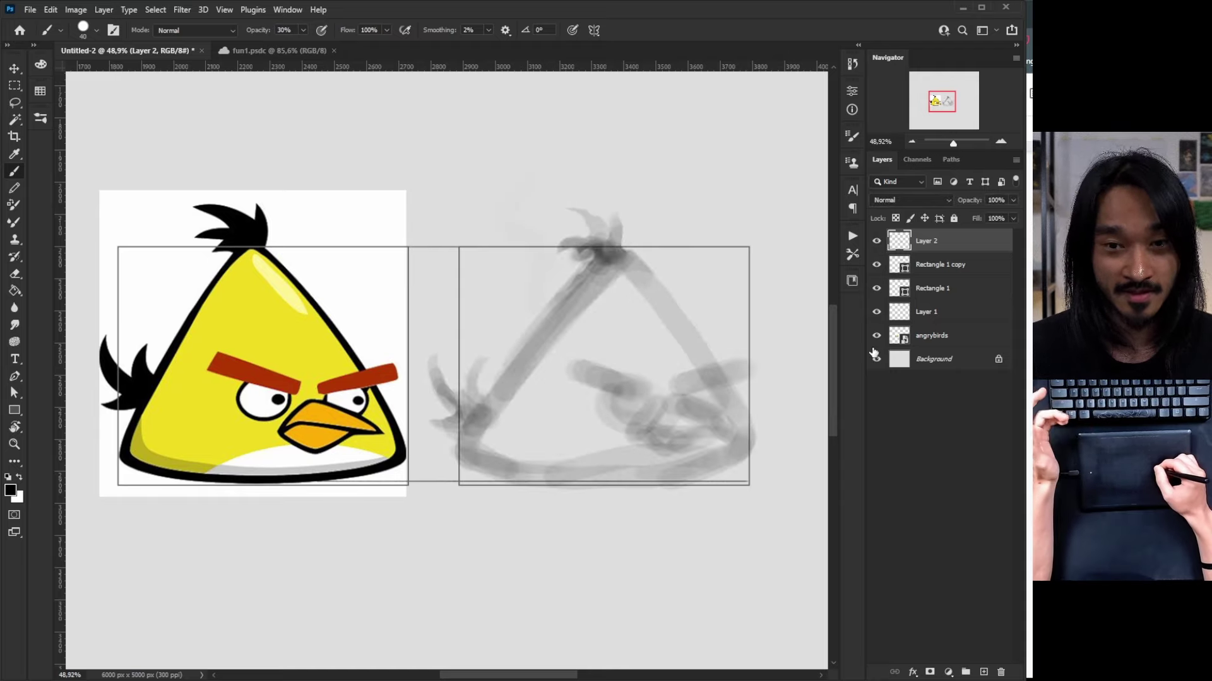
Add a new layer above Layer 2, hide it, and select Layer 2 while checking its visibility
click(983, 673)
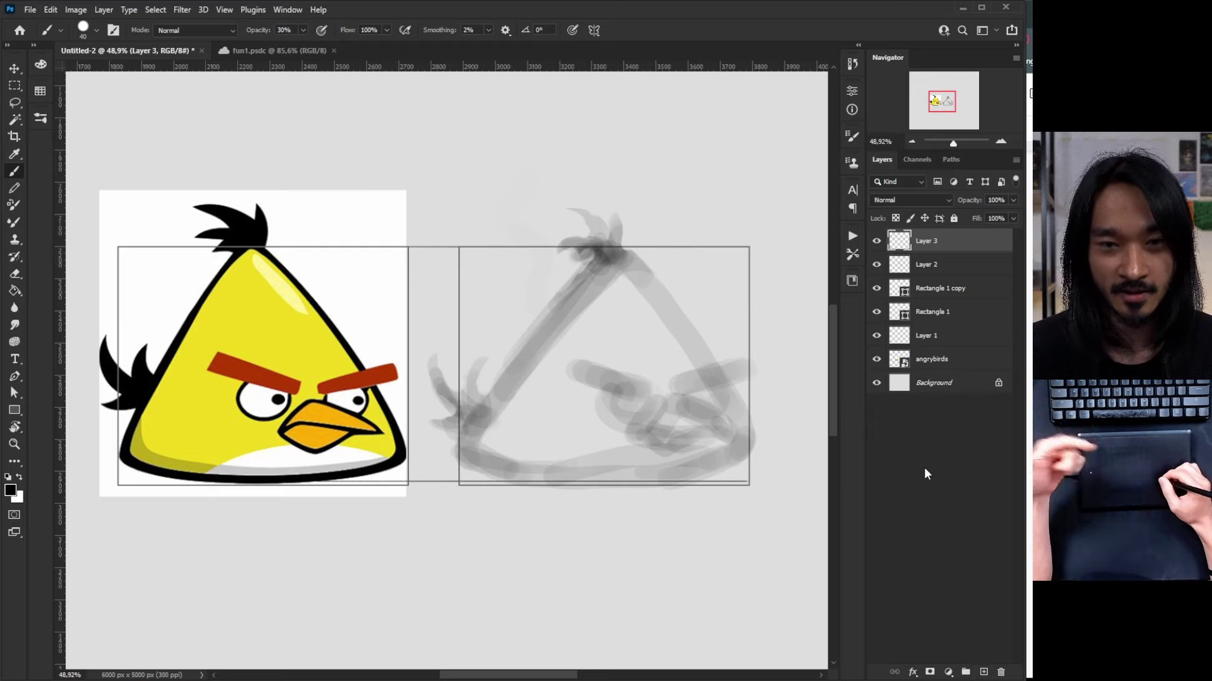
click(876, 241)
key(alt+bracketleft)
click(876, 264)
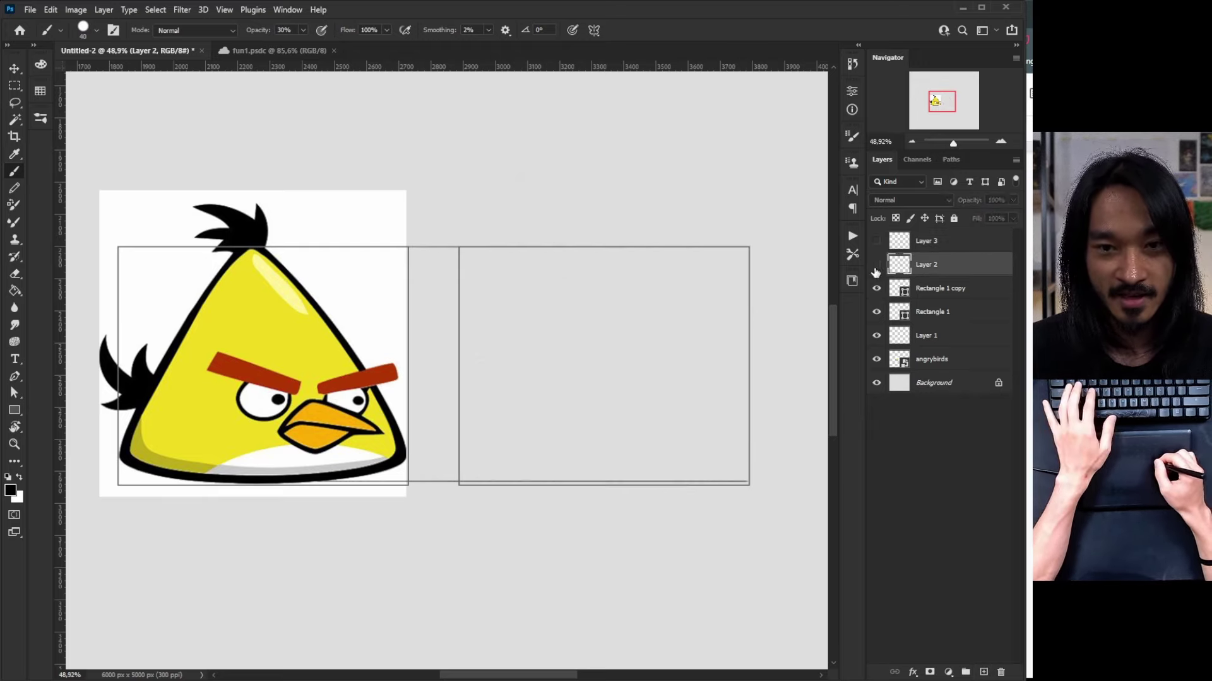
click(876, 264)
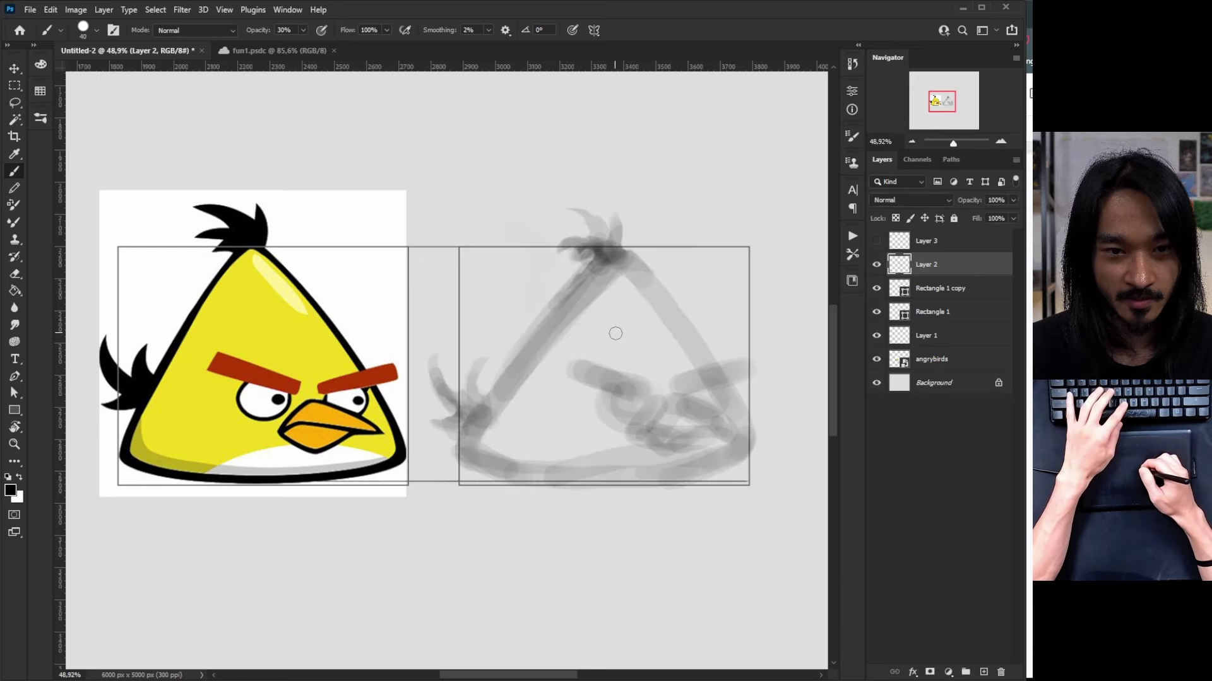
Switch to a thin brush preset at 100% opacity for line work
right_click(615, 333)
scroll(770, 483, up, 1)
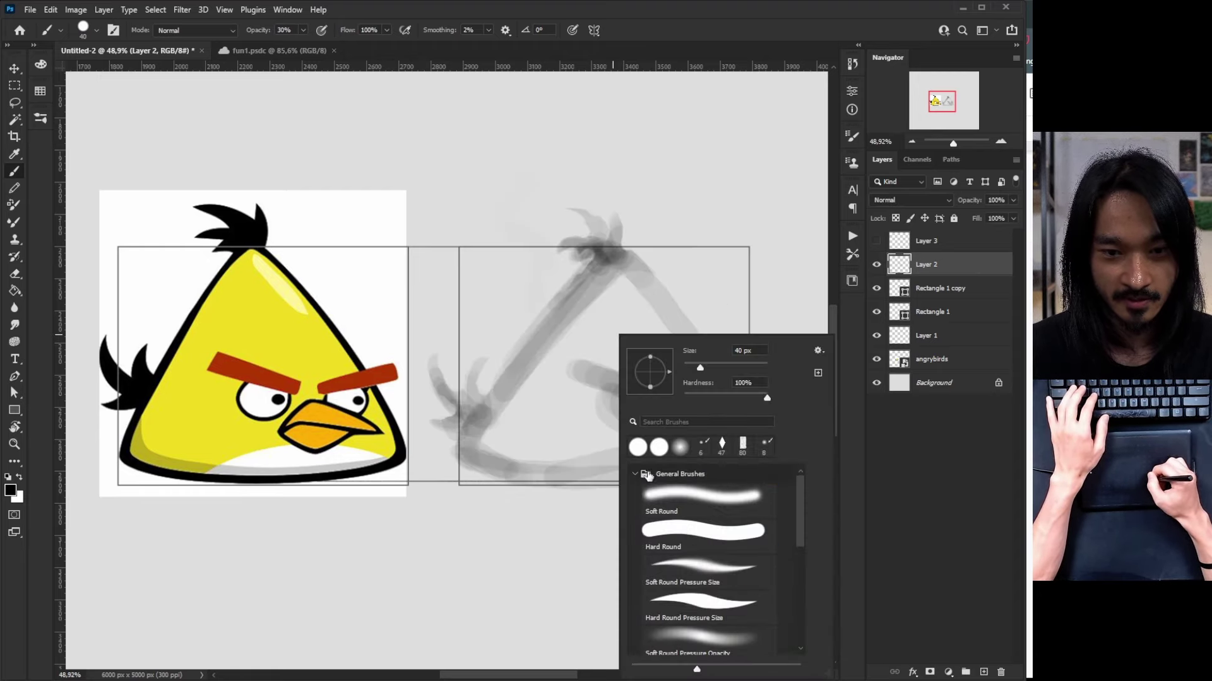
click(644, 475)
click(660, 586)
key(Return)
Draw thin trial lines along the body's left edge on Layer 2, and toggle the layer's visibility
drag(463, 443, 561, 321)
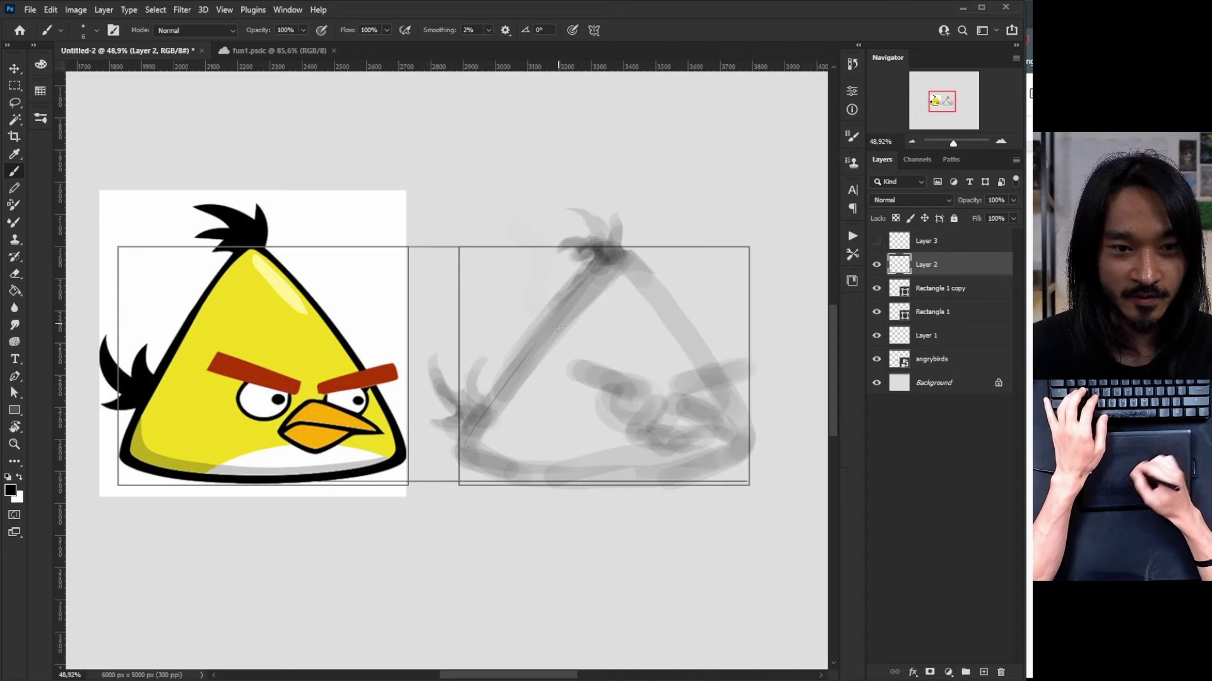
drag(471, 438, 543, 338)
drag(490, 414, 604, 271)
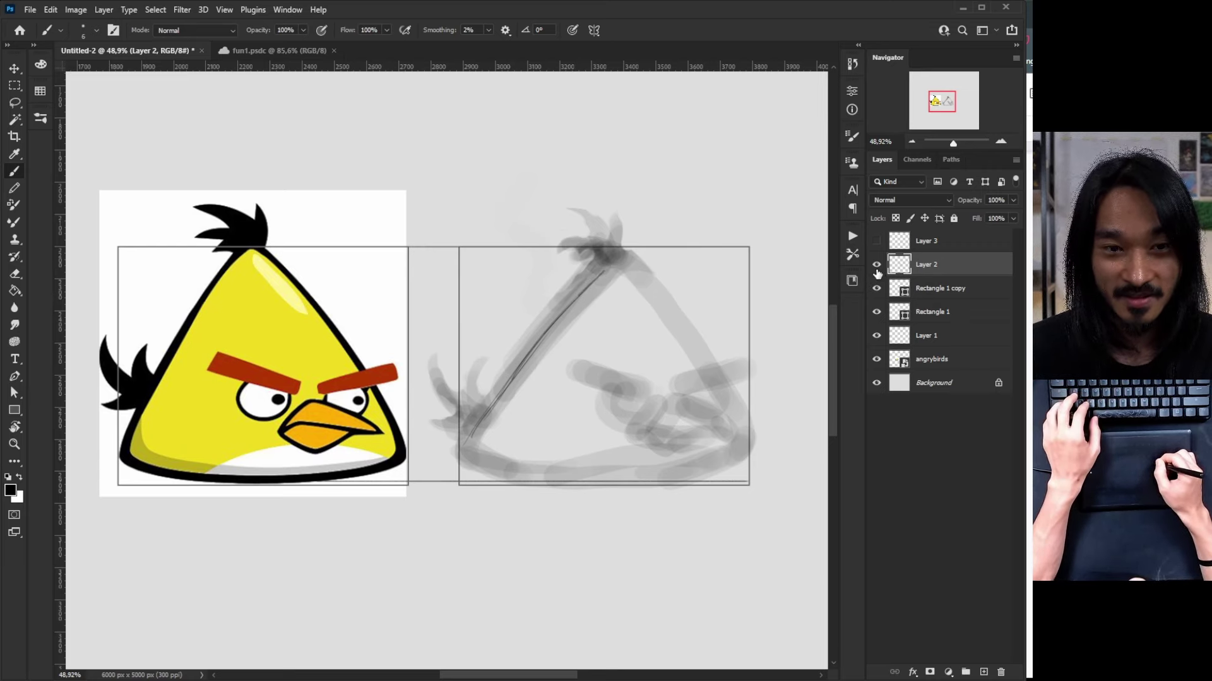
click(877, 267)
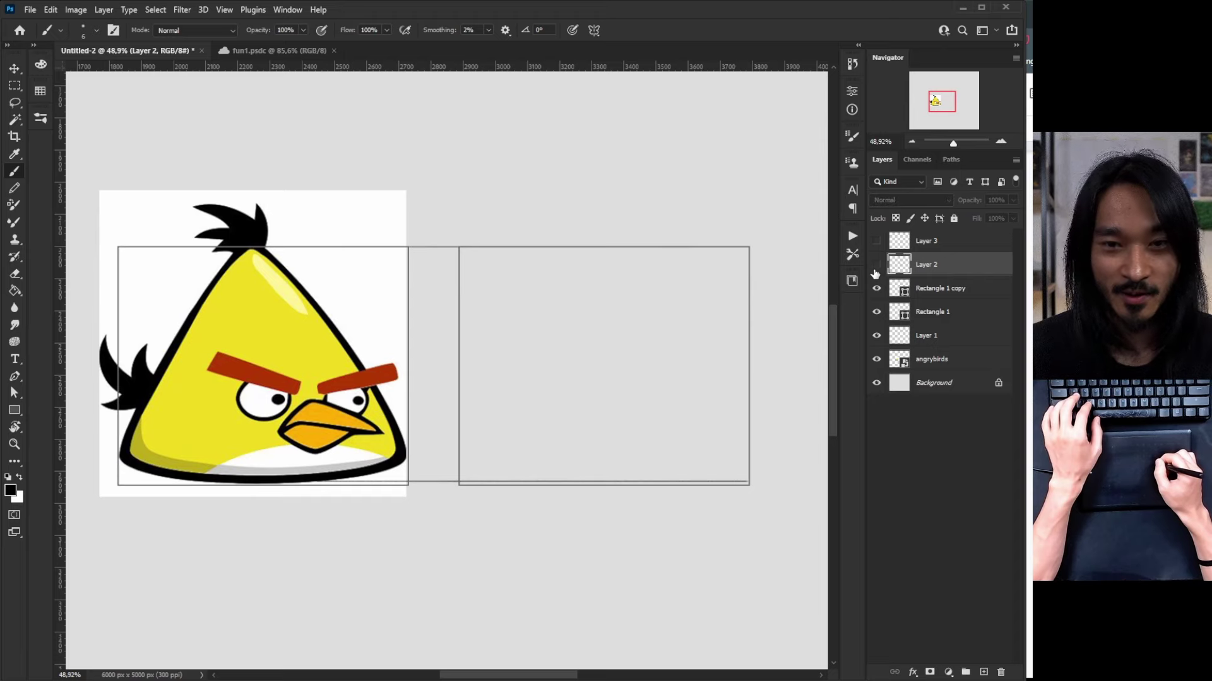
click(876, 269)
Try moving Layer 2 with its sketch and thin lines together, undo the trial changes, and toggle the layer's visibility
key(ctrl)
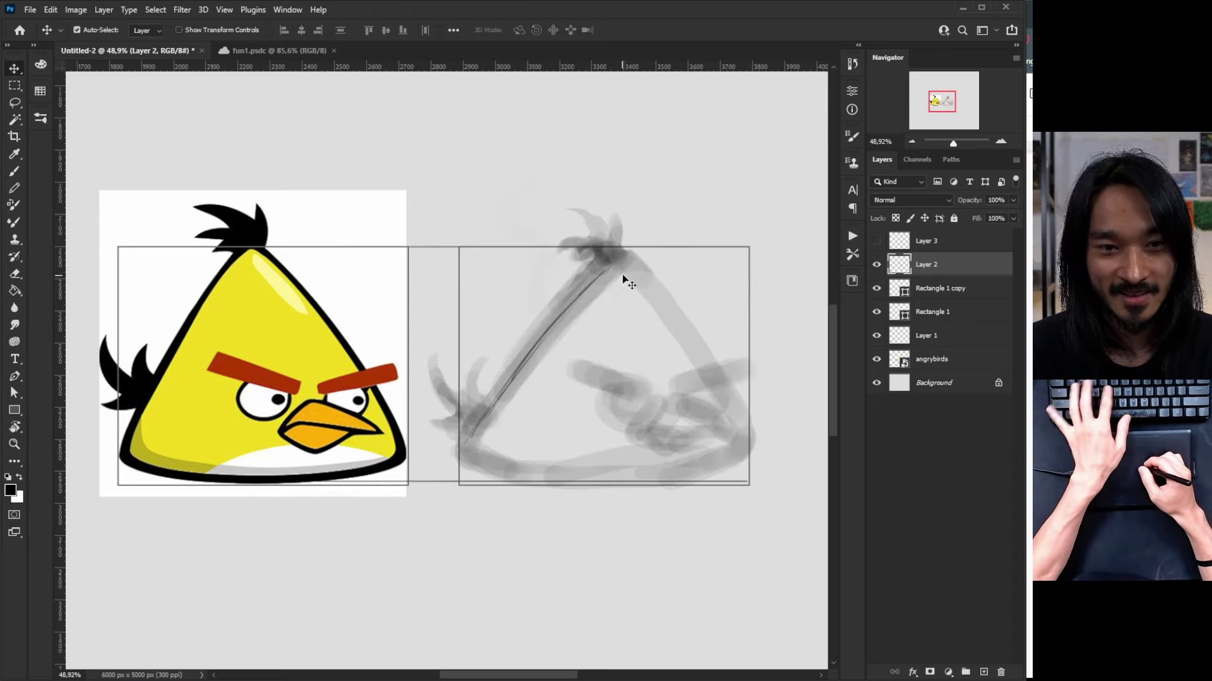
mouse_move(622, 279)
mouse_down()
mouse_move(677, 234)
mouse_move(609, 269)
mouse_up()
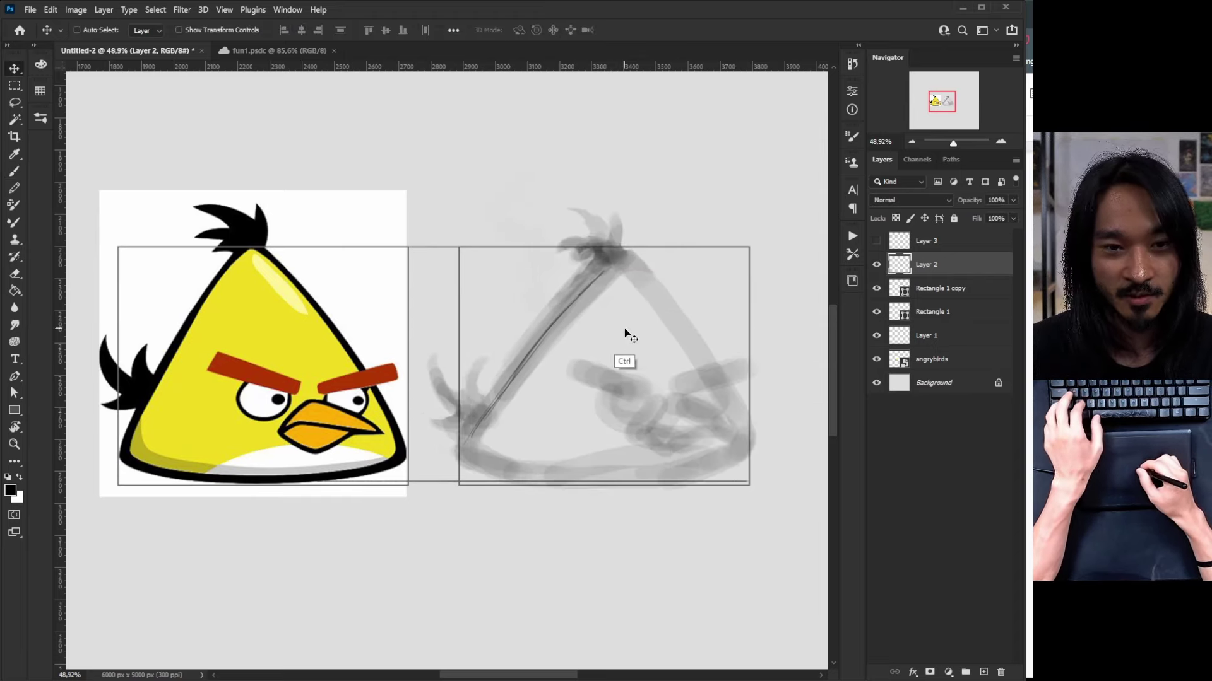
key(ctrl+comma)
key(ctrl+comma)
key(ctrl+comma)
key(ctrl+comma)
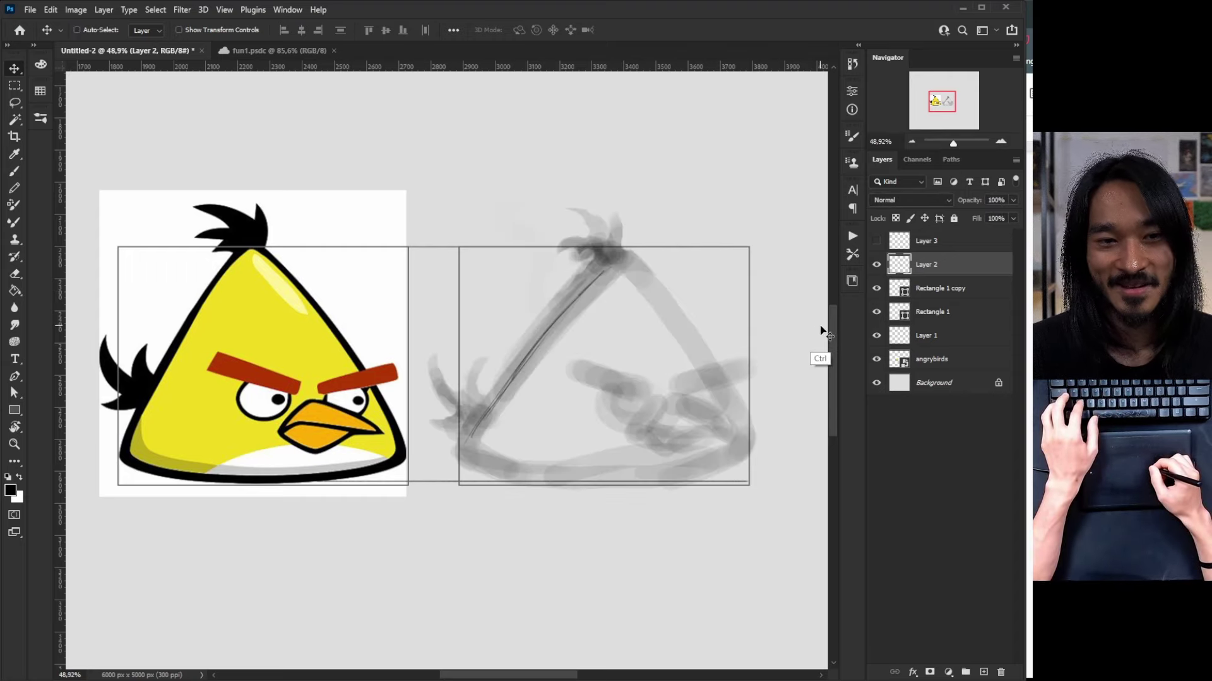
key(ctrl+z)
key(ctrl+z)
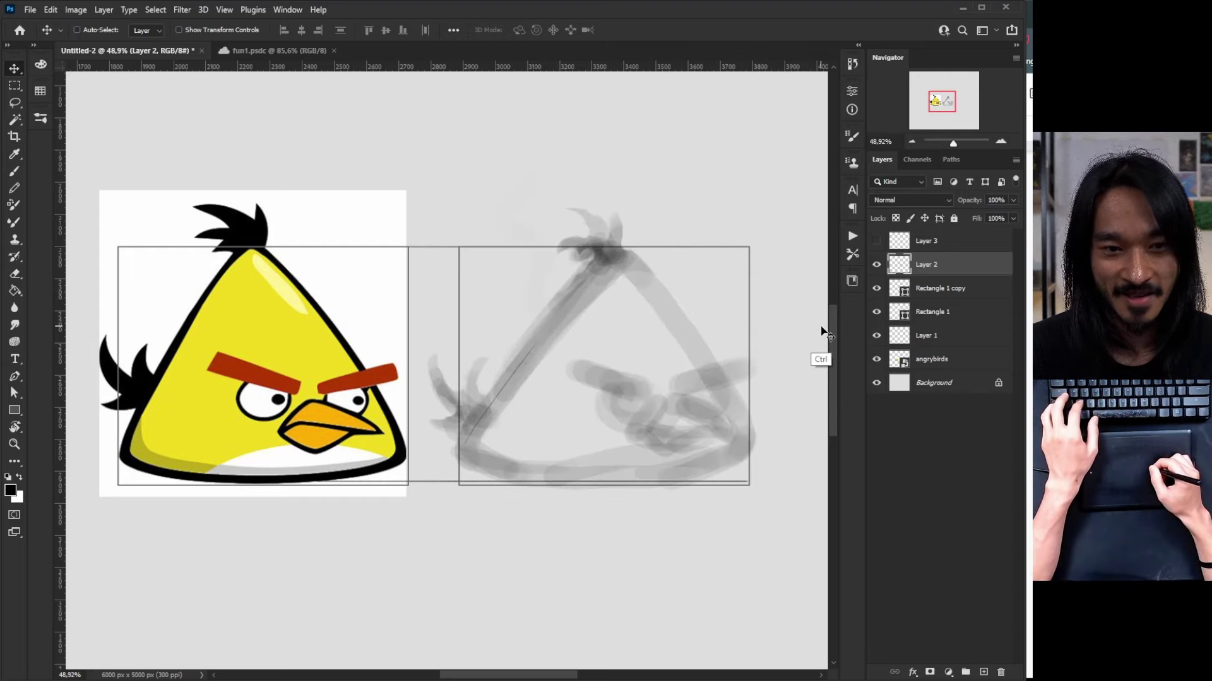
click(876, 266)
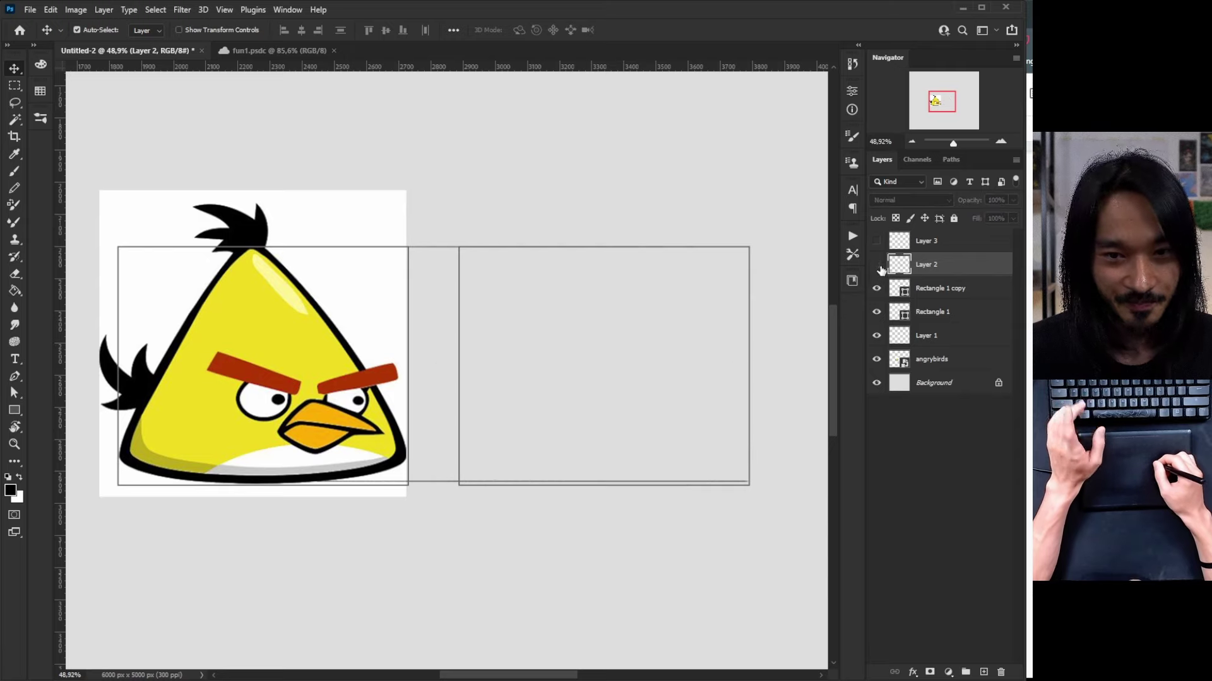
click(875, 267)
Show and select Layer 3, draw a curved trial line on it, try moving the line separately, and undo the changes
click(876, 241)
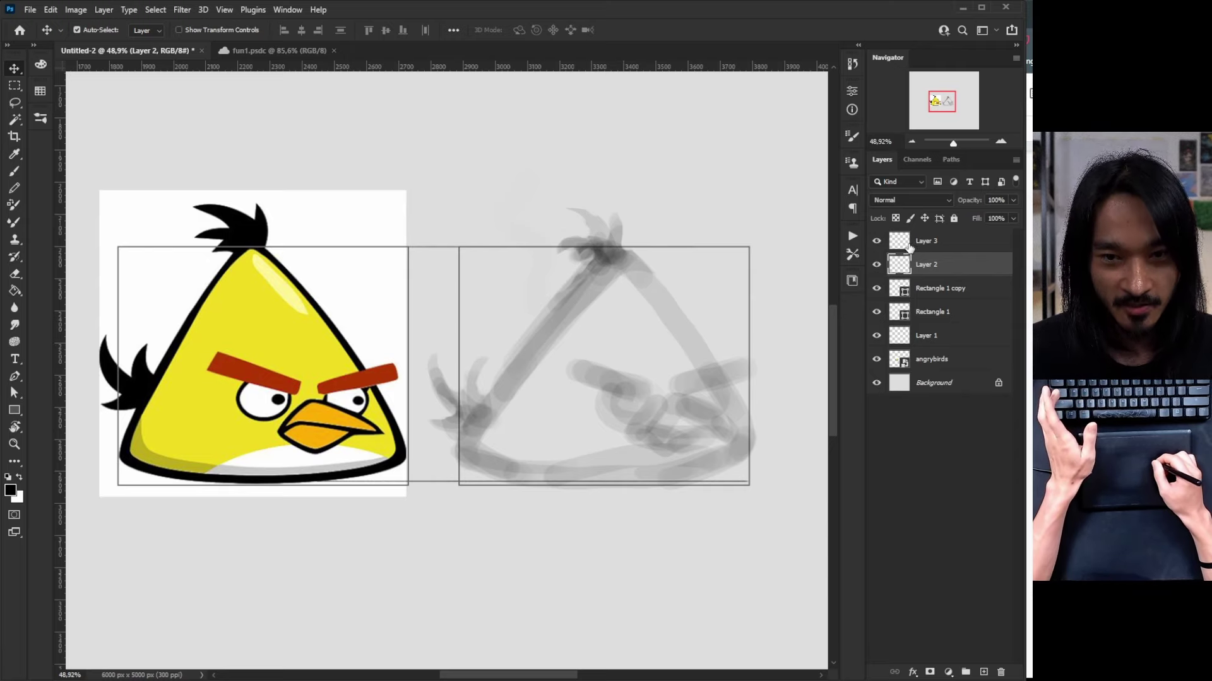
click(923, 242)
key(b)
mouse_move(648, 315)
mouse_down()
mouse_move(690, 291)
mouse_move(621, 451)
mouse_up()
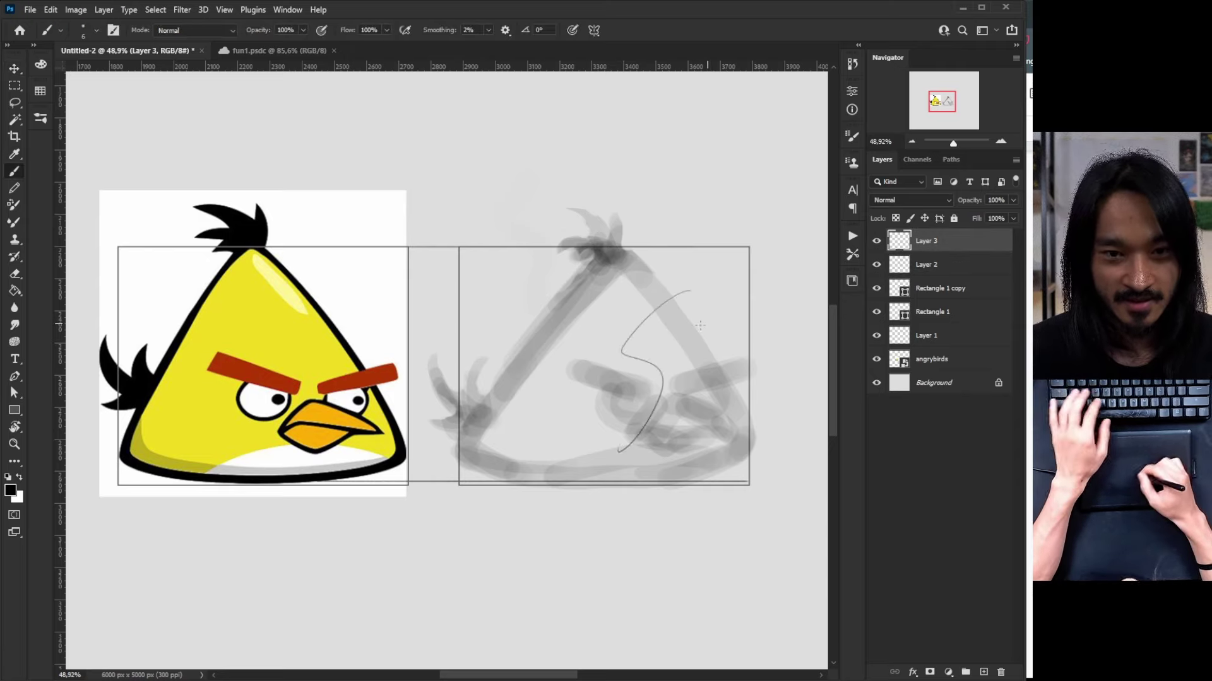
key(ctrl+t)
drag(666, 374, 635, 365)
key(Escape)
key(ctrl+z)
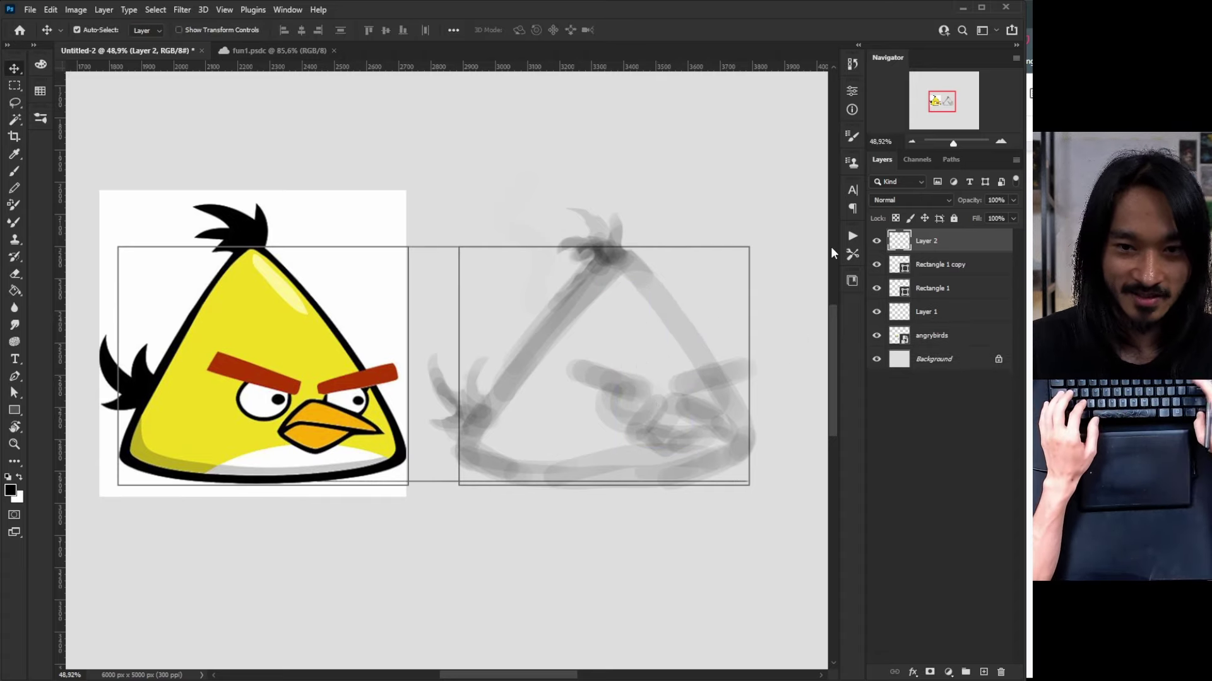
Bring back the empty Layer 3 above Layer 2 and return to the Brush tool
key(ctrl+shift+n)
key(Escape)
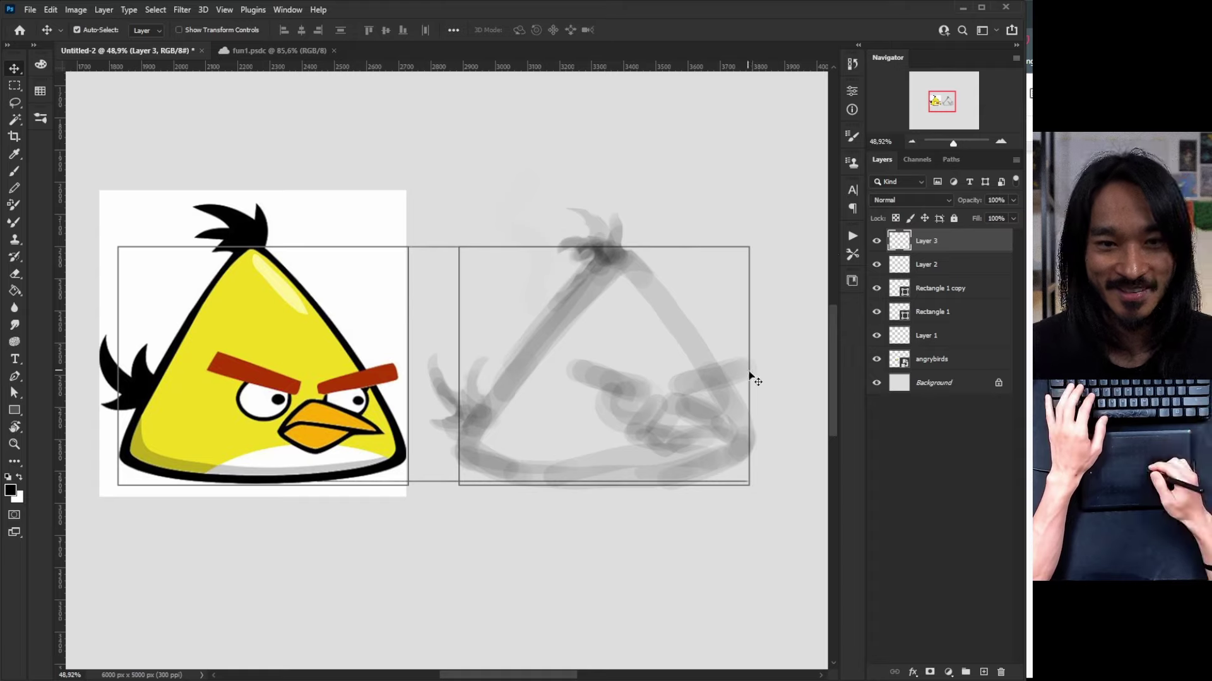
key(b)
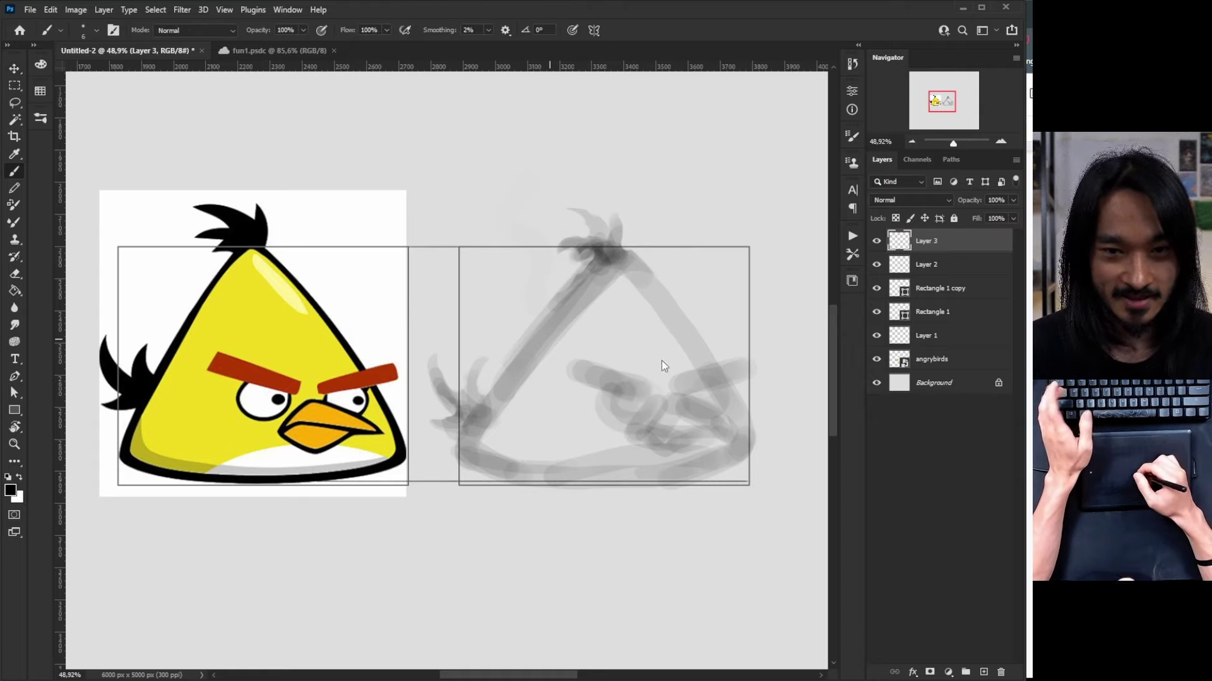
Rename Layer 2, which holds the rough bird drawing, as "sketchzzz"
click(930, 265)
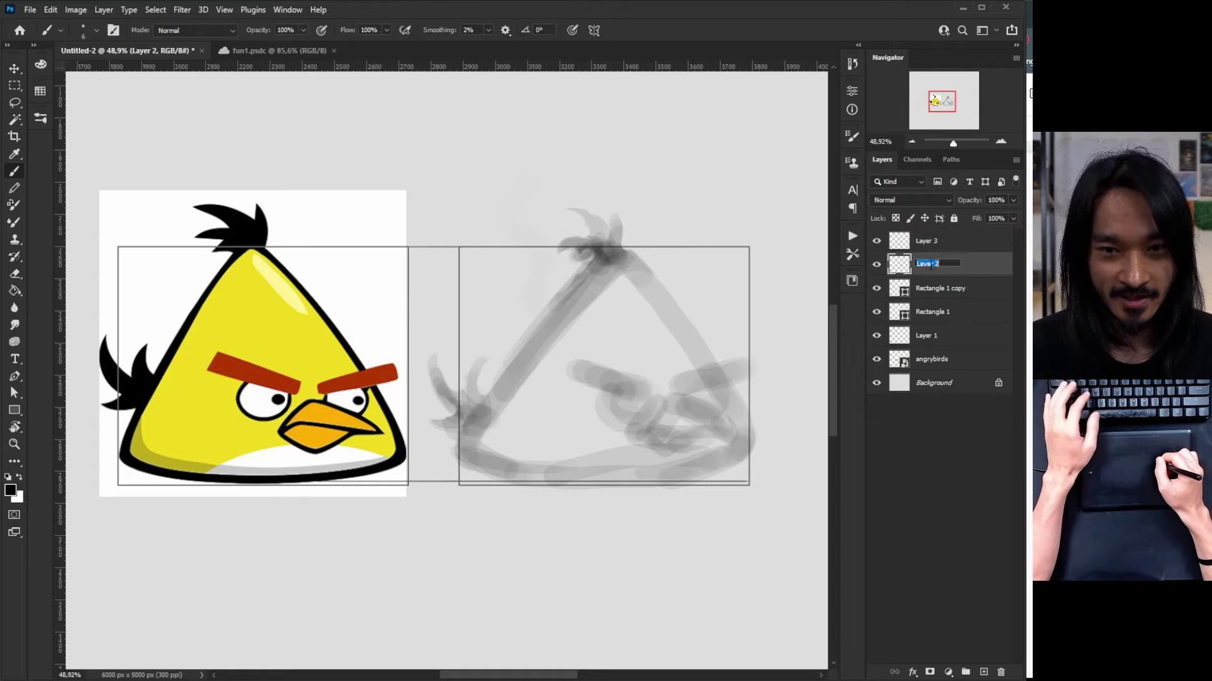
click(876, 264)
click(876, 265)
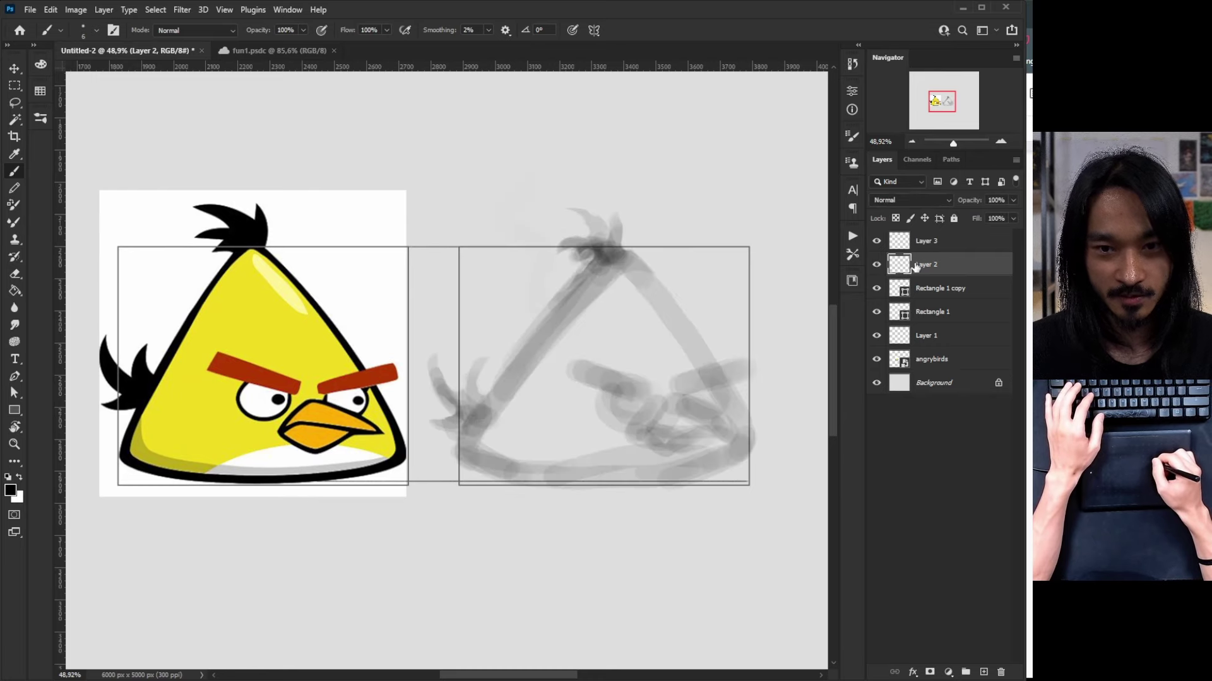
double_click(928, 263)
text(sketchzac)
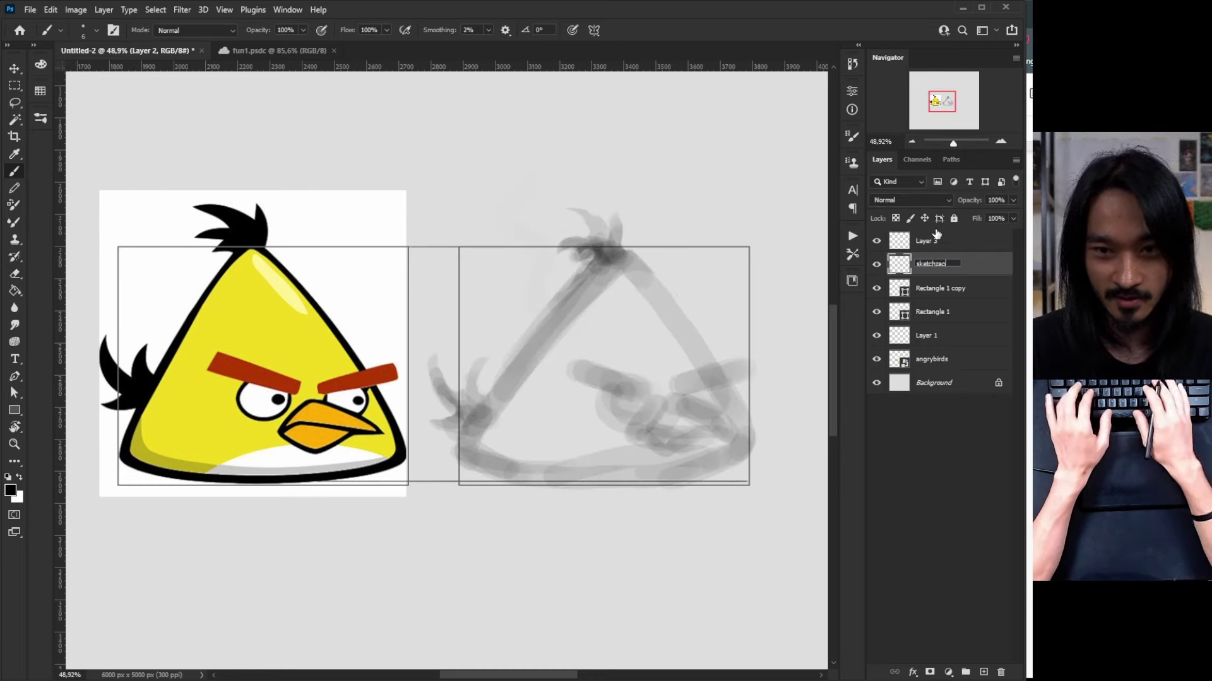
key(Return)
Rename Layer 3, the empty layer above the sketch, as "outline traco final"
click(917, 248)
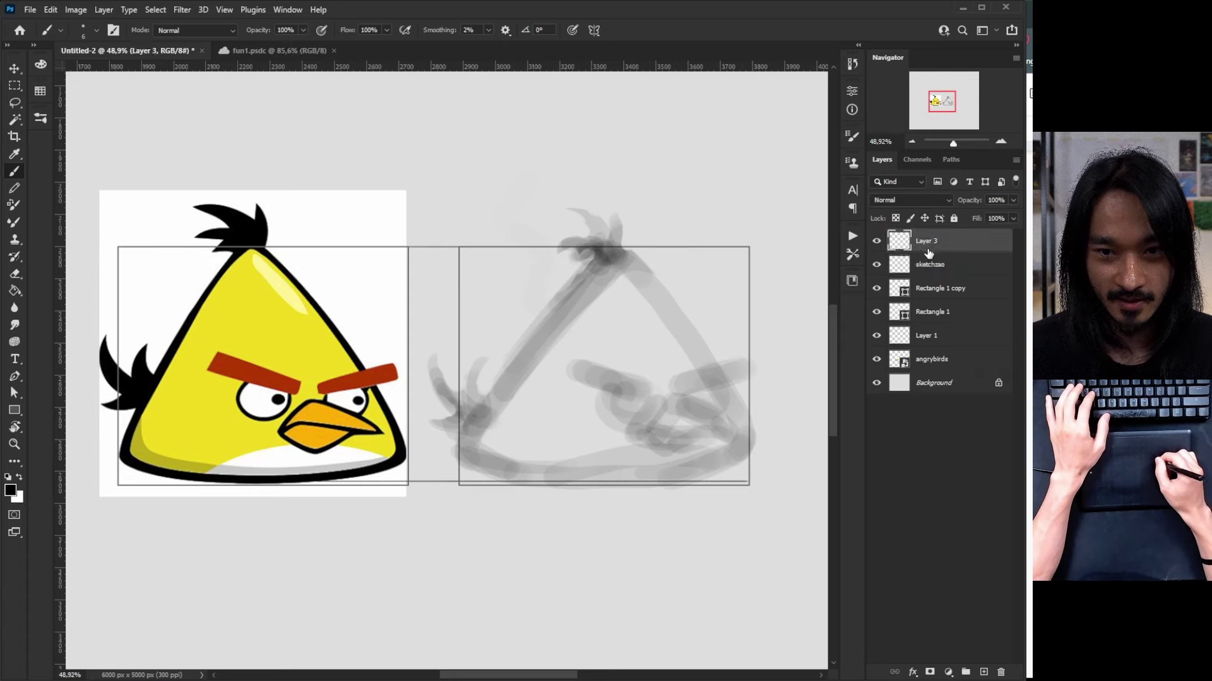
double_click(928, 241)
text(ou)
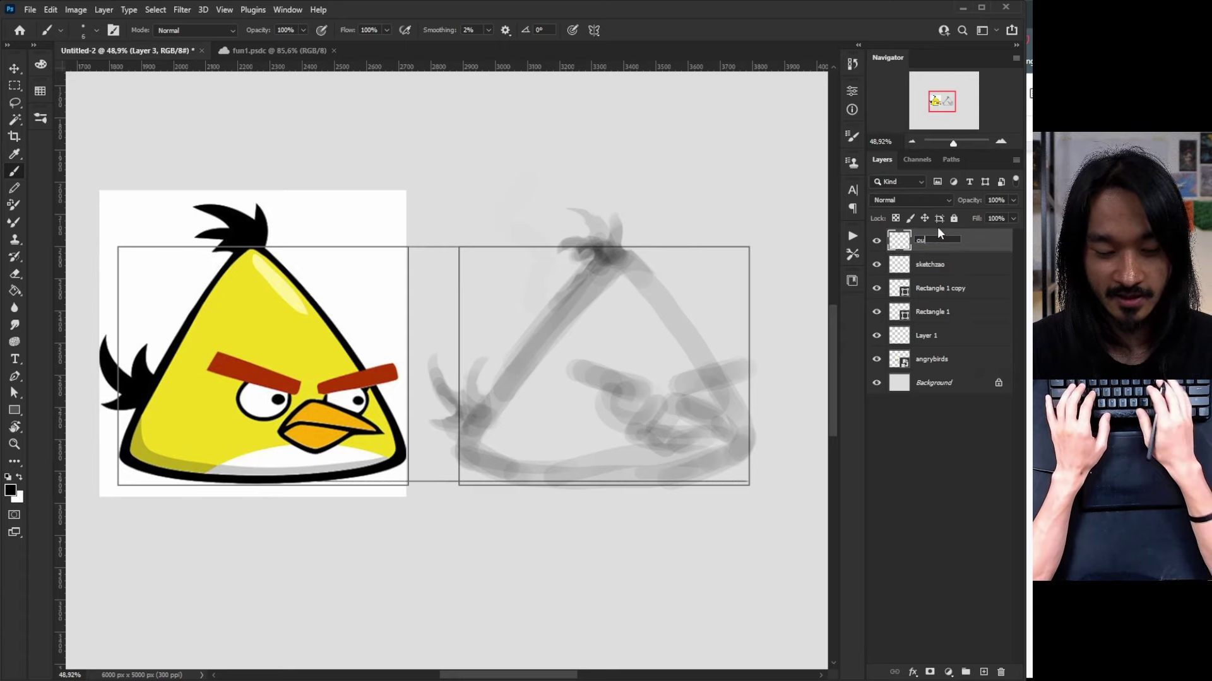
text(tline traco fin)
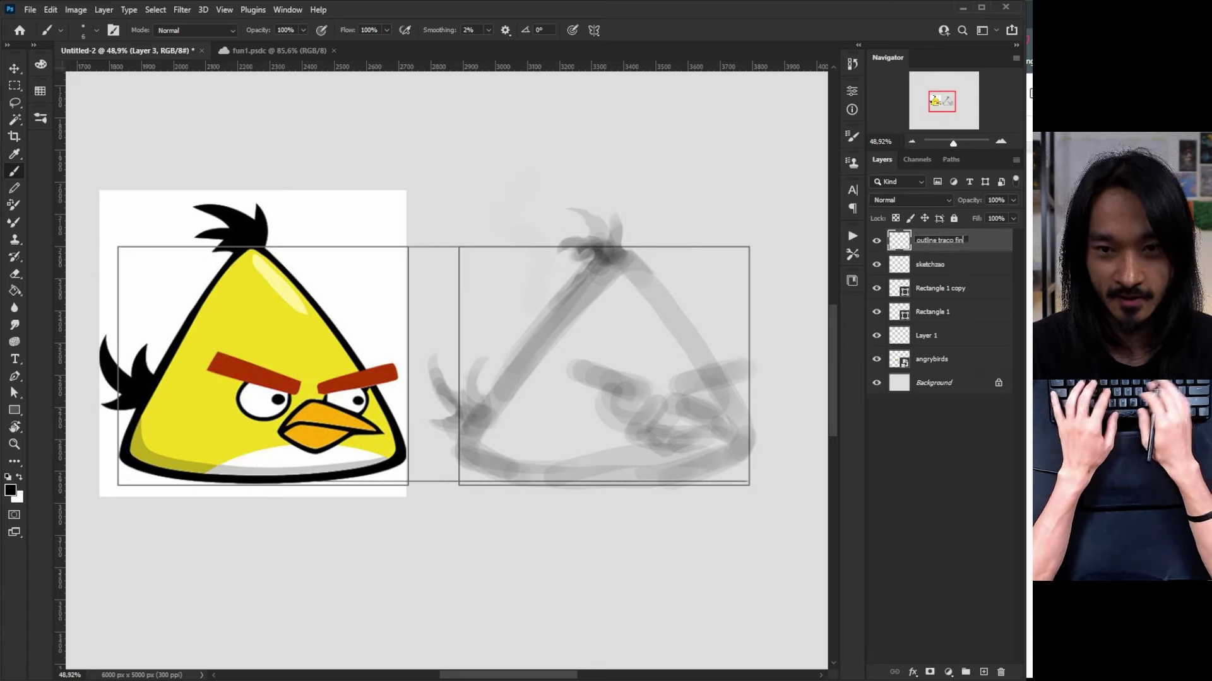
text(al)
key(Return)
Choose the Lápis Digital 2B (Soft Round) brush and enlarge it to 35 px, drawing test strokes and undoing them
right_click(580, 337)
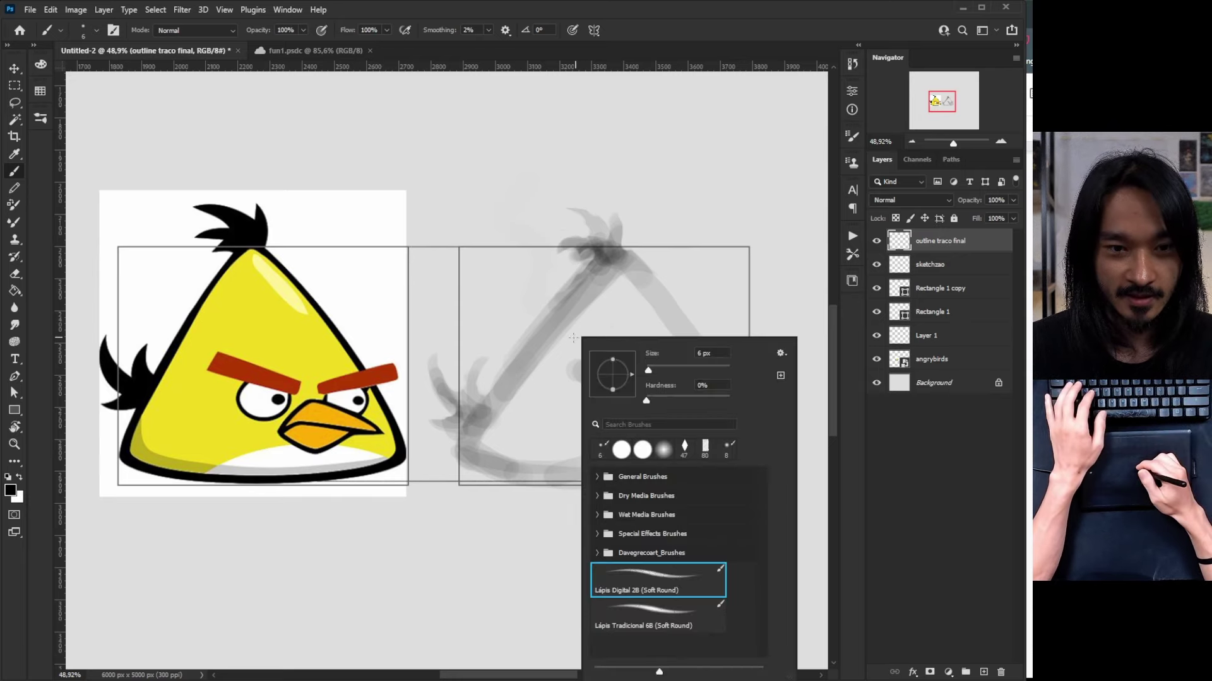
click(635, 577)
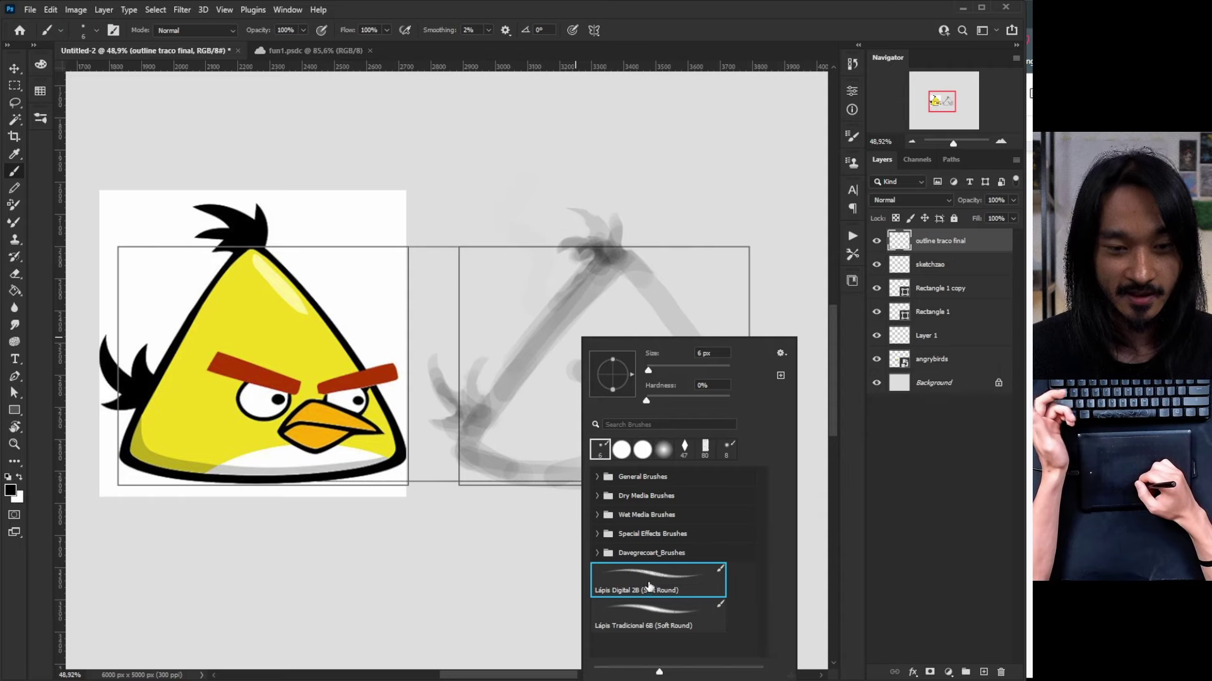
key(Return)
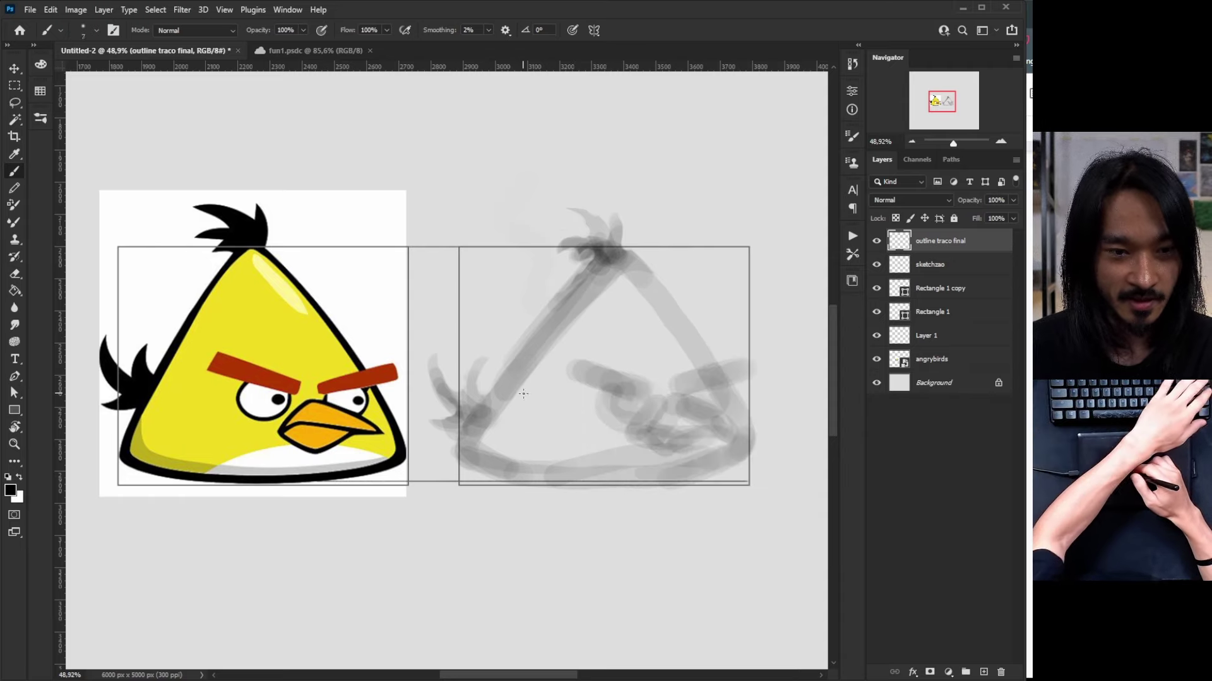
drag(511, 418, 583, 340)
key(ctrl+z)
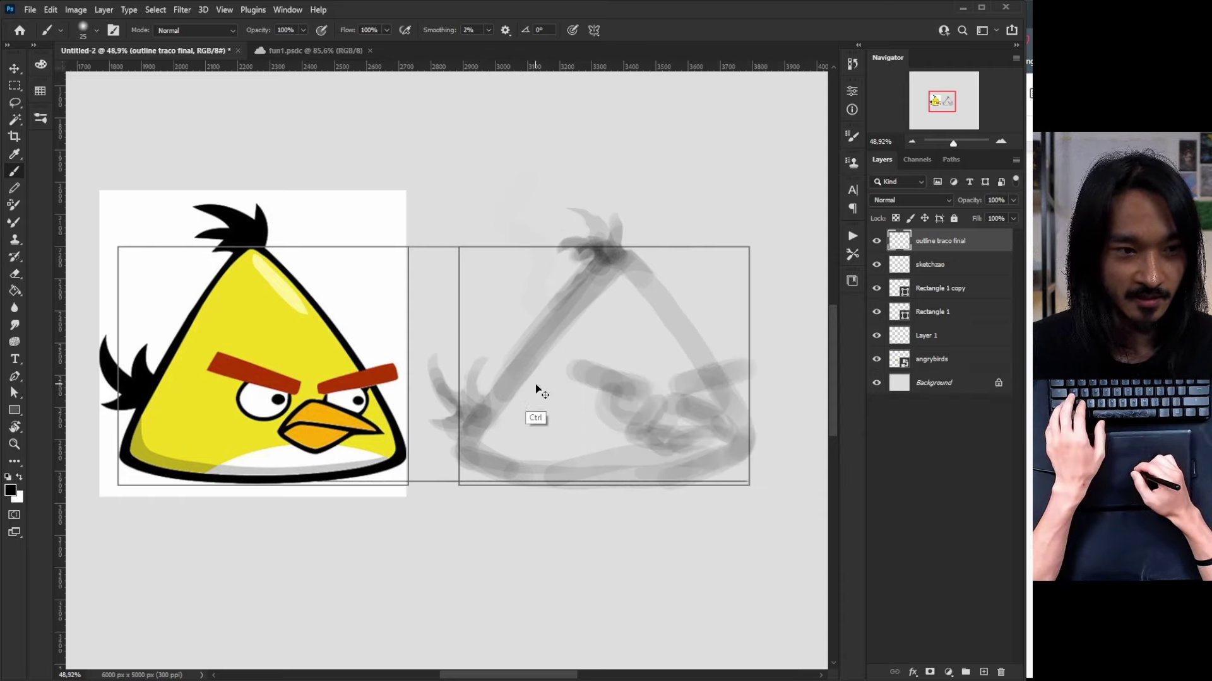
drag(509, 419, 593, 324)
key(ctrl+z)
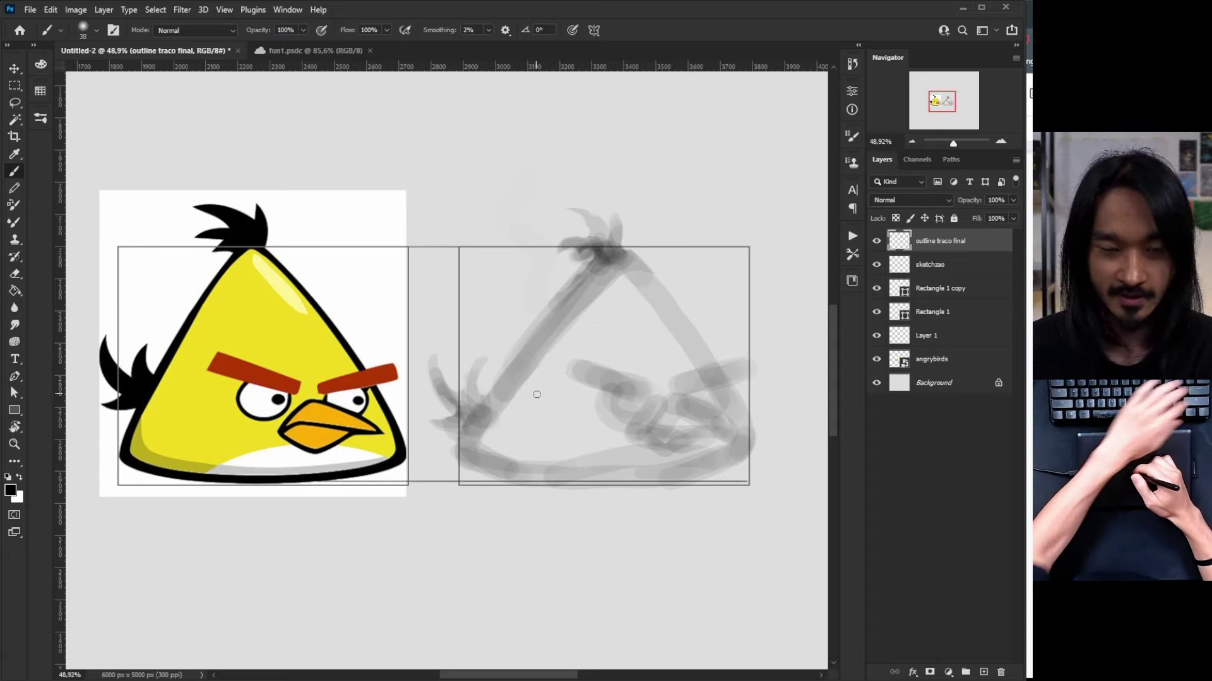
key(bracketright)
drag(350, 283, 303, 319)
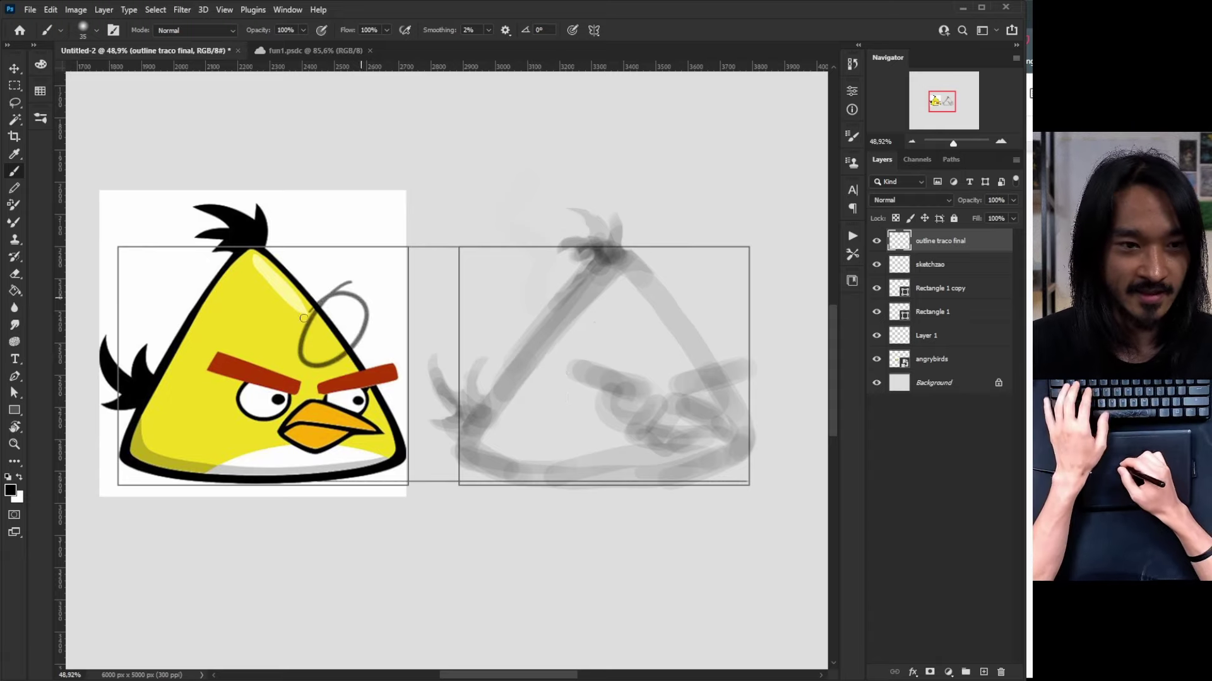
key(ctrl+z)
Try tracing the left side and bottom edge of the sketched bird's body with thin lines, and undo the strokes
drag(461, 452, 592, 292)
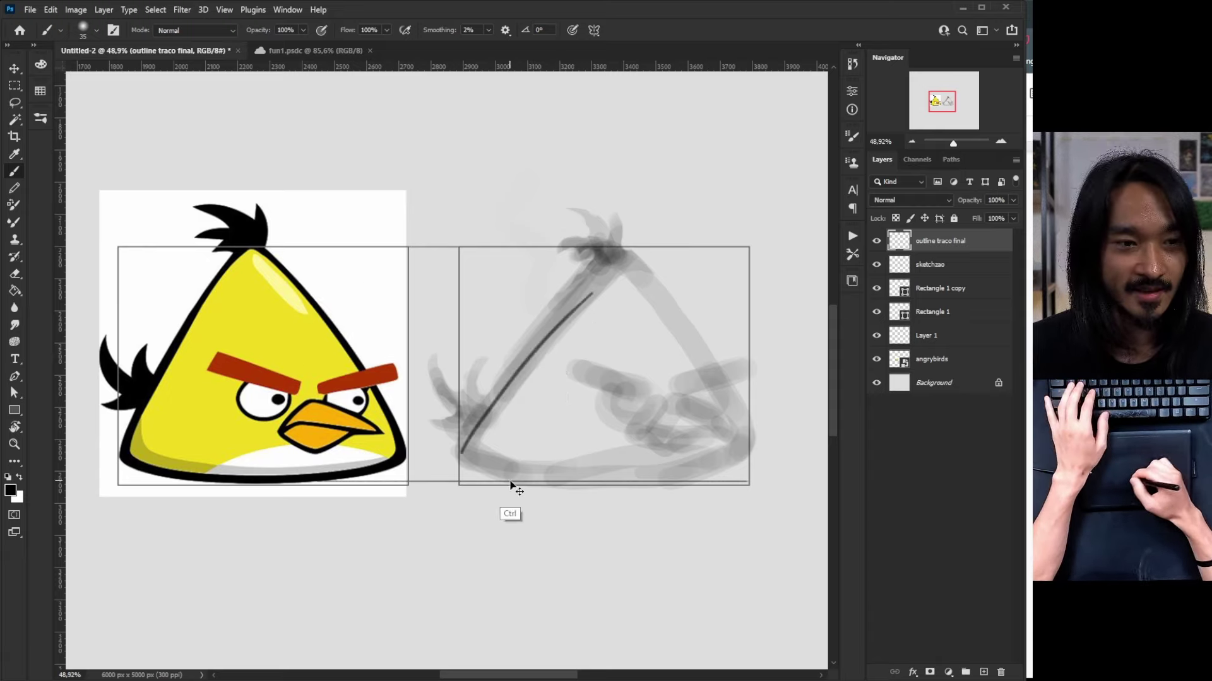
key(ctrl+z)
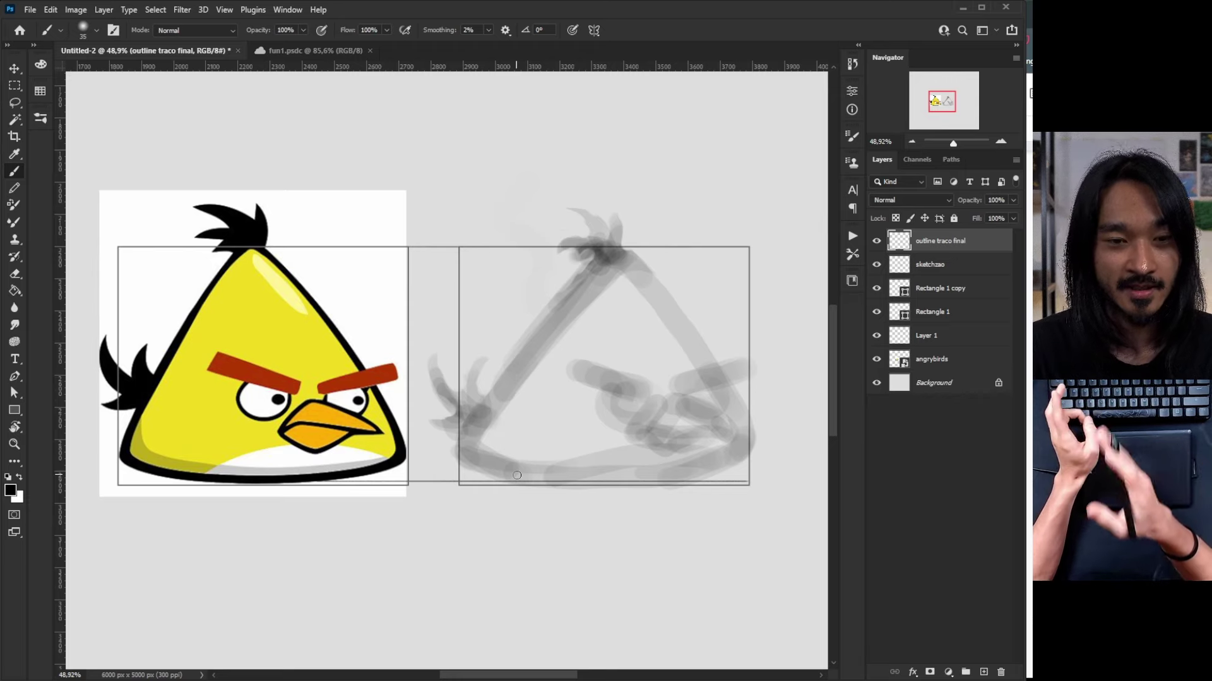
drag(465, 449, 581, 313)
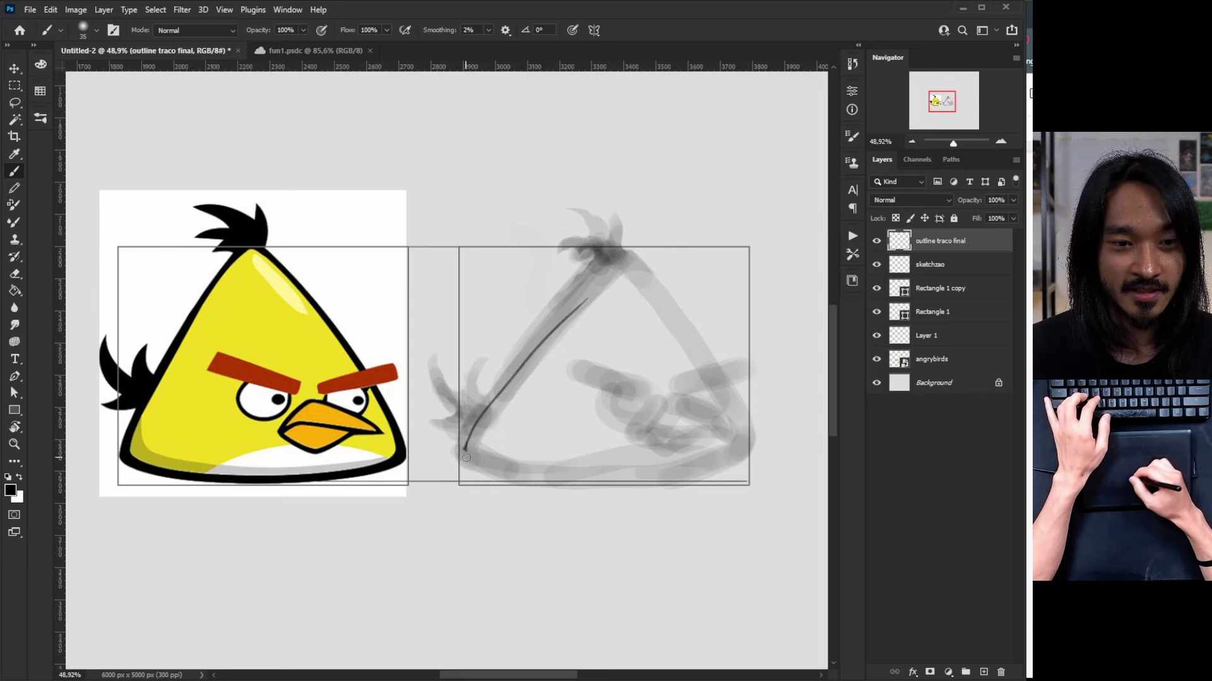
mouse_move(466, 457)
mouse_down()
mouse_move(545, 473)
mouse_move(660, 470)
mouse_up()
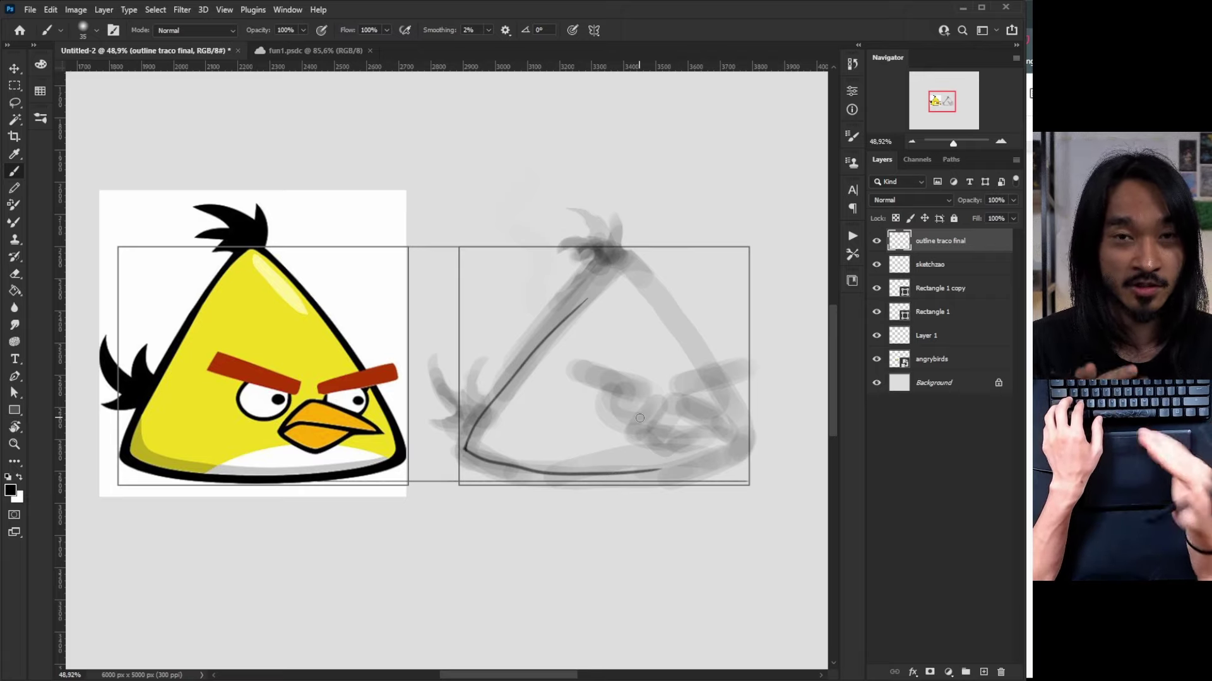
key(ctrl+z)
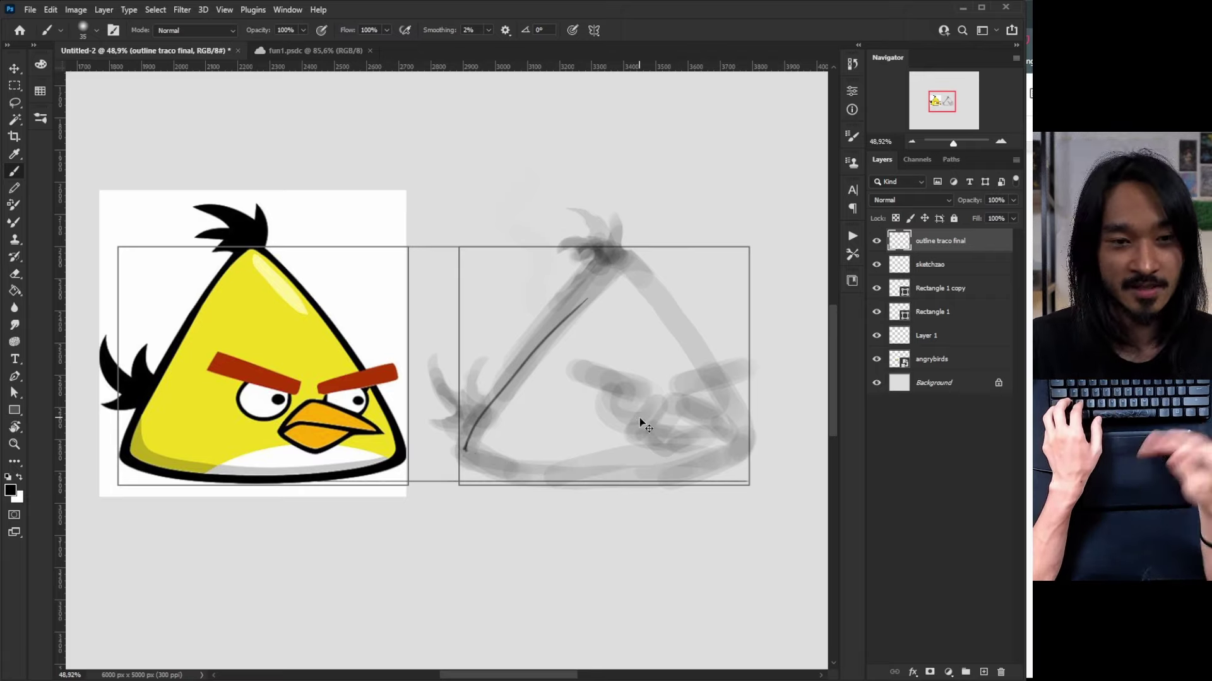
key(ctrl+z)
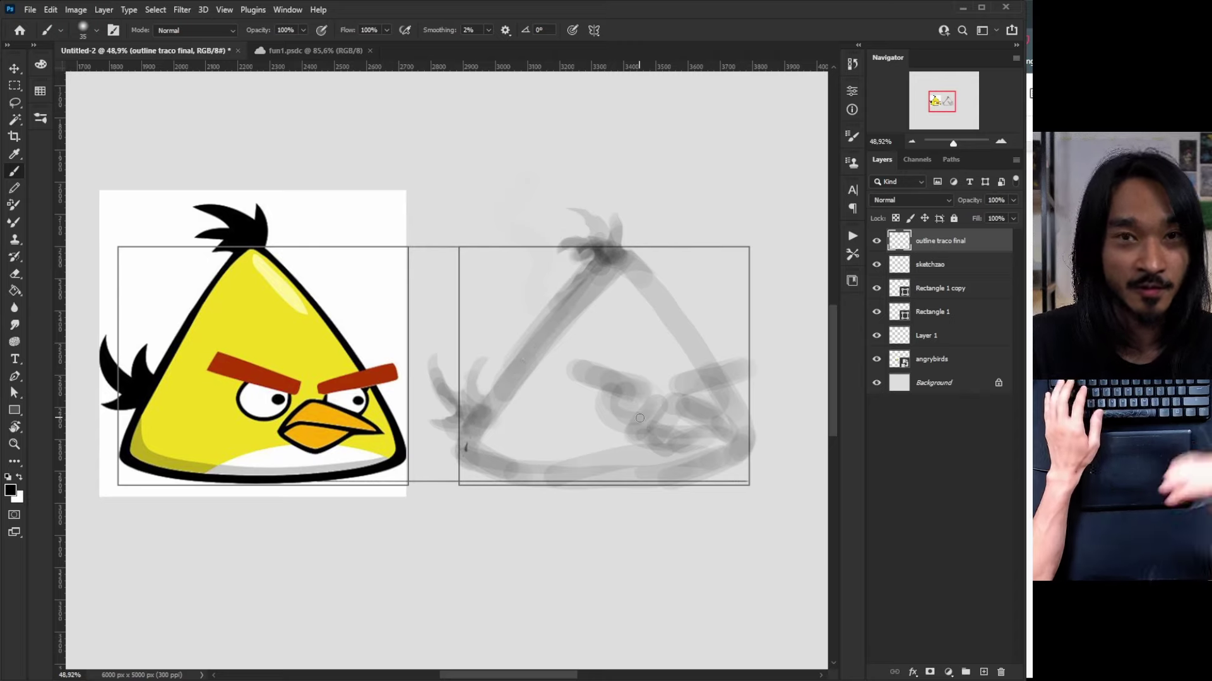
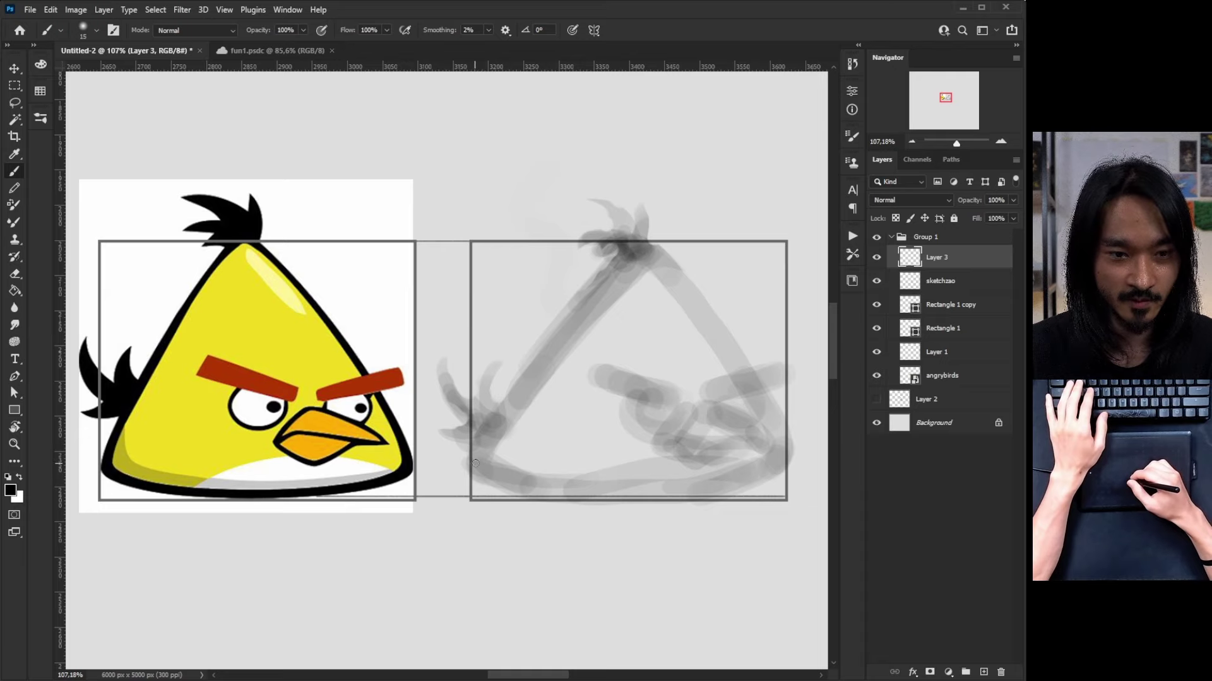
Try tracing the base and then the right side of the sketched body from its tip to the lower corner
mouse_move(497, 482)
mouse_down()
mouse_move(472, 456)
mouse_move(646, 231)
mouse_move(789, 495)
mouse_up()
key(ctrl+z)
drag(652, 247, 791, 469)
key(r)
drag(690, 214, 344, 104)
drag(524, 177, 476, 486)
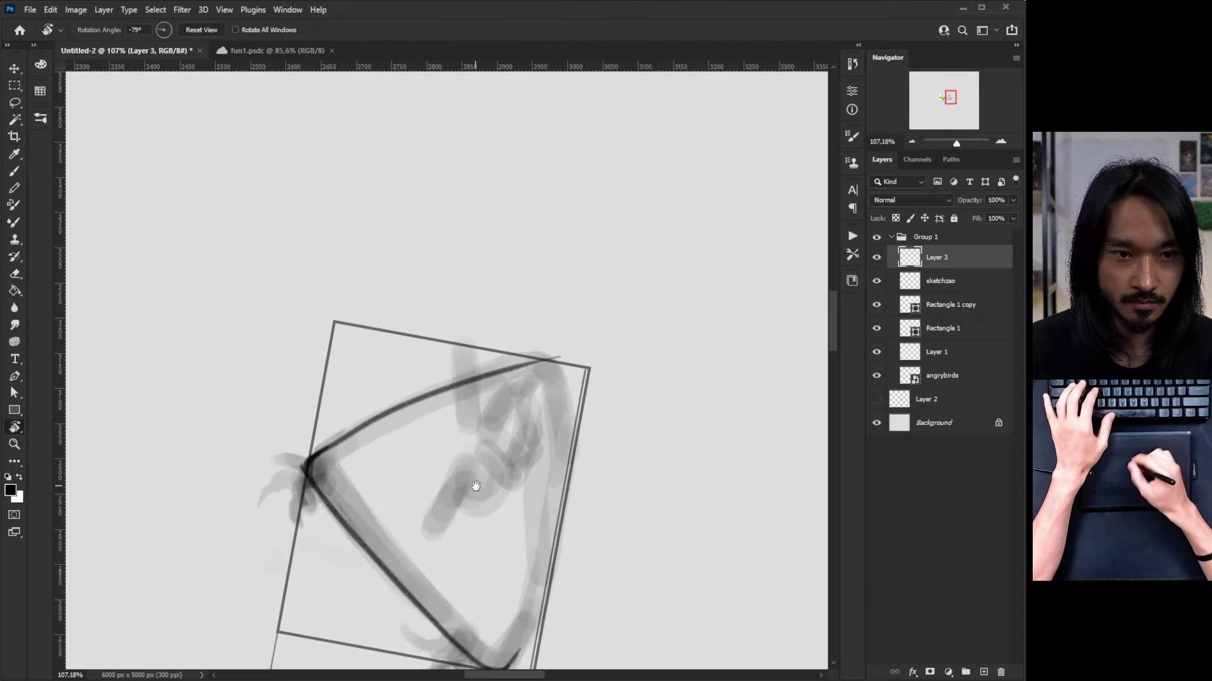
drag(499, 431, 675, 310)
drag(659, 216, 613, 226)
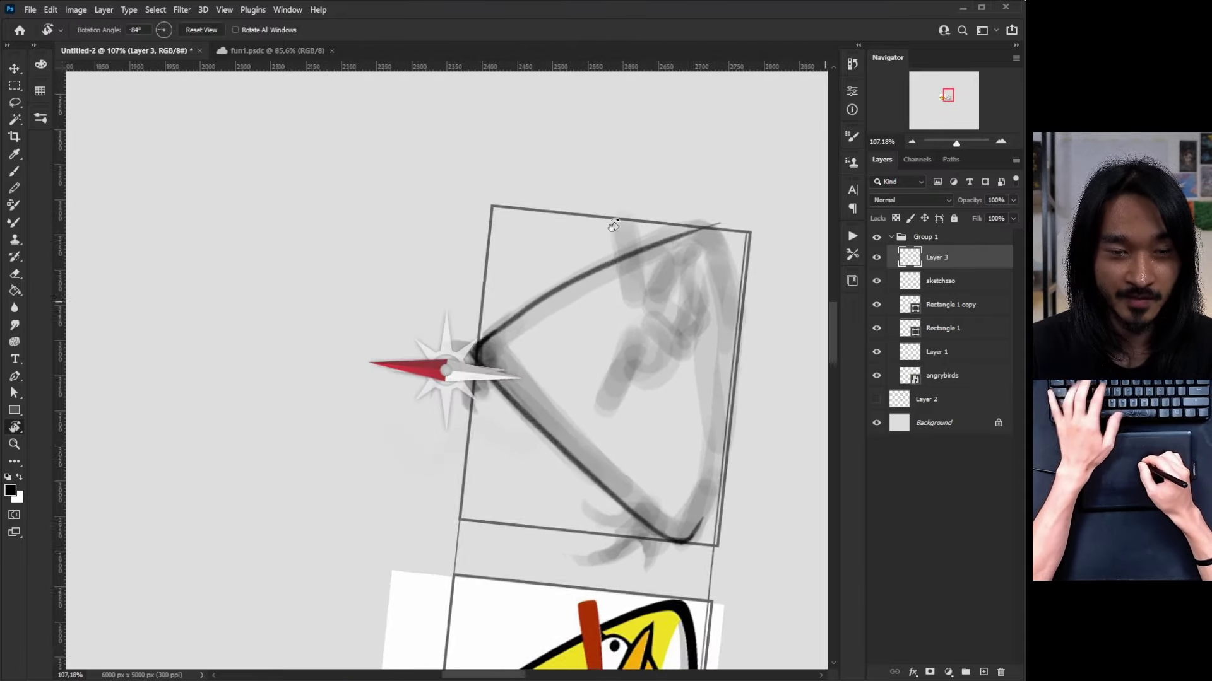
key(ctrl+space)
drag(651, 189, 706, 218)
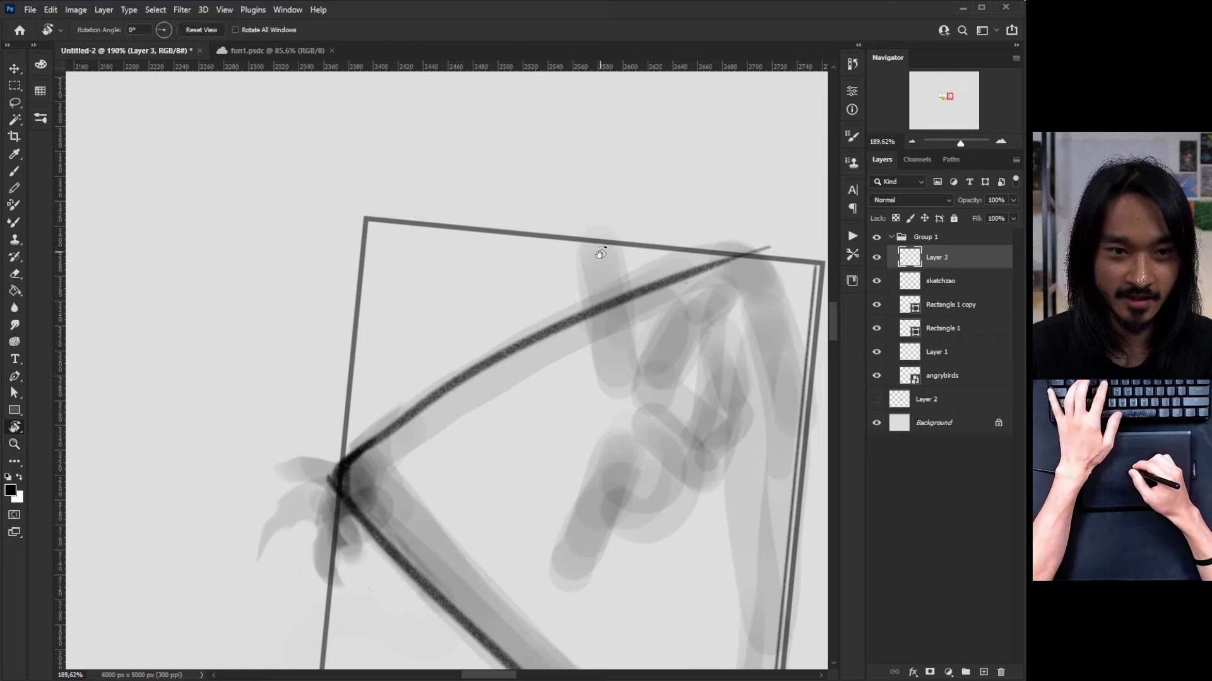
Try long strokes beside the body's right side, undoing each one
key(Escape)
key(b)
drag(398, 240, 541, 502)
key(ctrl+z)
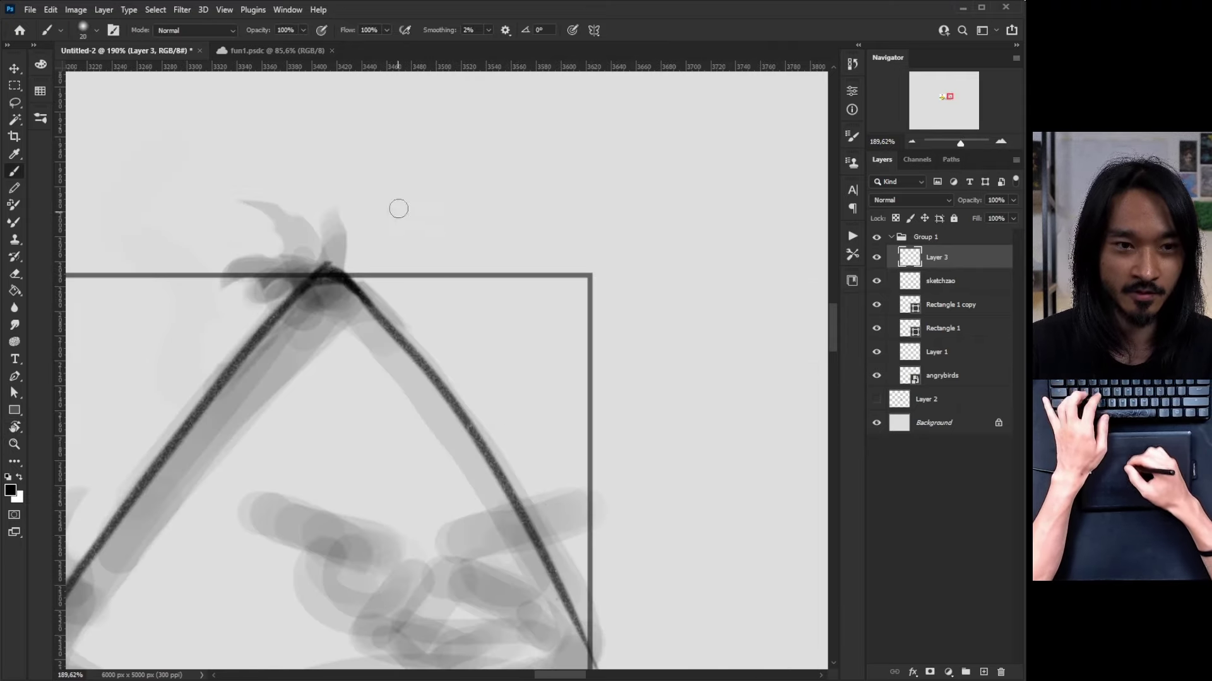
mouse_move(400, 197)
mouse_down()
mouse_move(414, 226)
mouse_move(465, 502)
mouse_up()
key(ctrl+z)
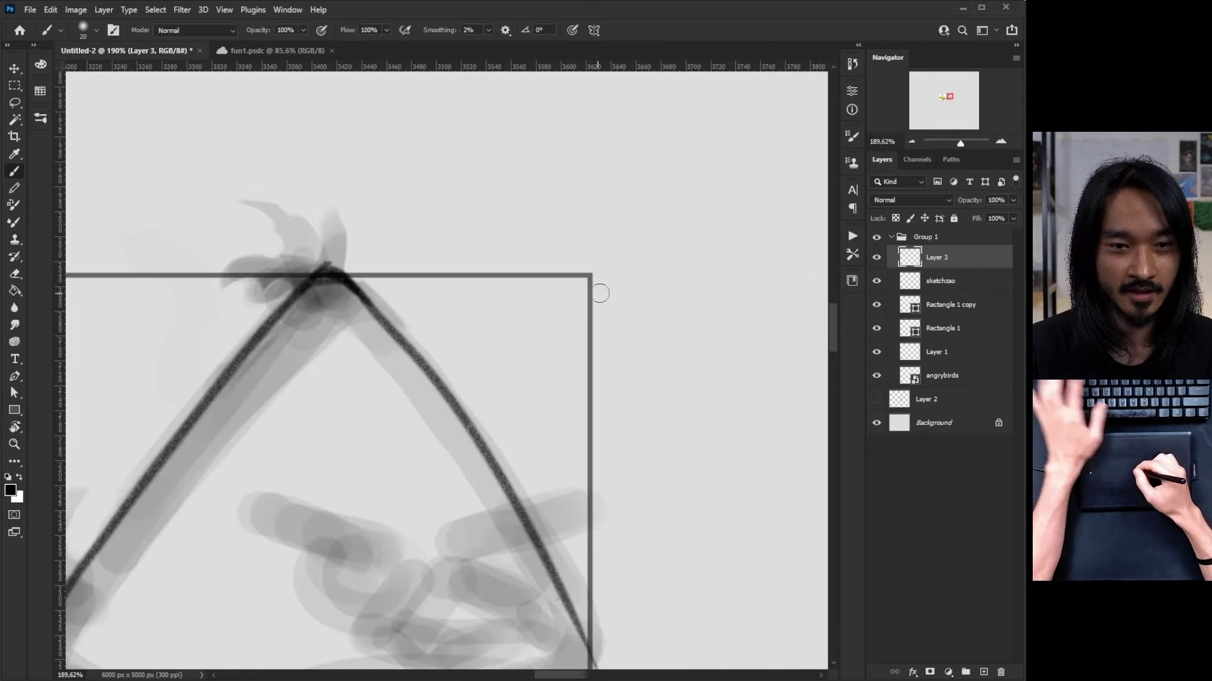
Undo the line traced along the body's right side
key(r)
mouse_move(676, 229)
mouse_down()
mouse_move(410, 189)
mouse_move(373, 216)
mouse_up()
key(ctrl+1)
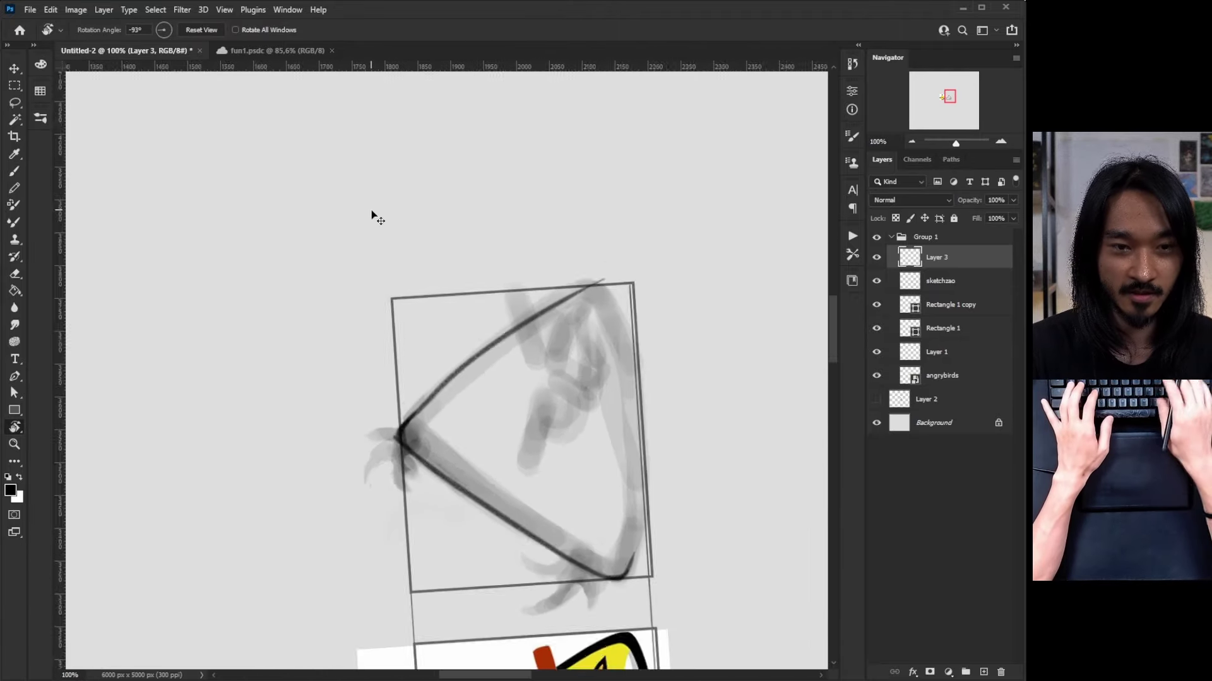
key(ctrl+minus)
key(b)
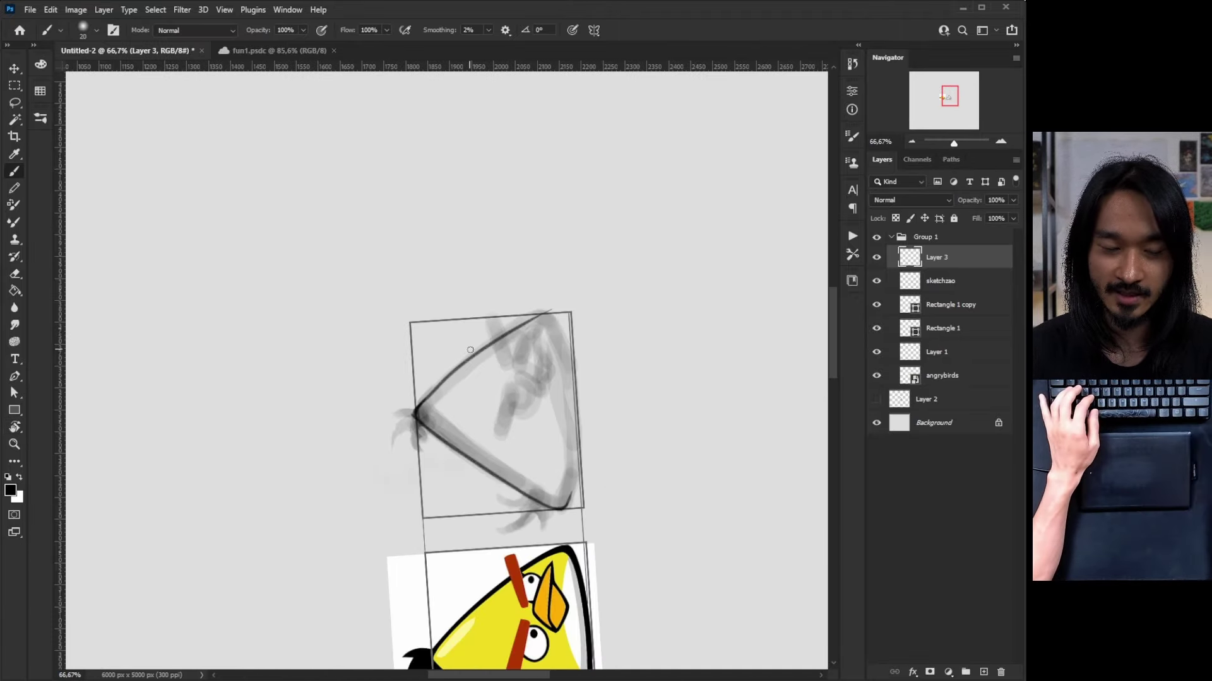
key(z)
mouse_move(414, 407)
mouse_down()
mouse_move(456, 403)
mouse_move(579, 266)
mouse_up()
key(b)
key(ctrl+z)
Retrace the body's right side as one long line running from the tip past the lower corner
key(ctrl+z)
mouse_move(410, 418)
mouse_down()
mouse_move(510, 328)
mouse_move(569, 297)
mouse_up()
key(ctrl+z)
drag(482, 340, 739, 176)
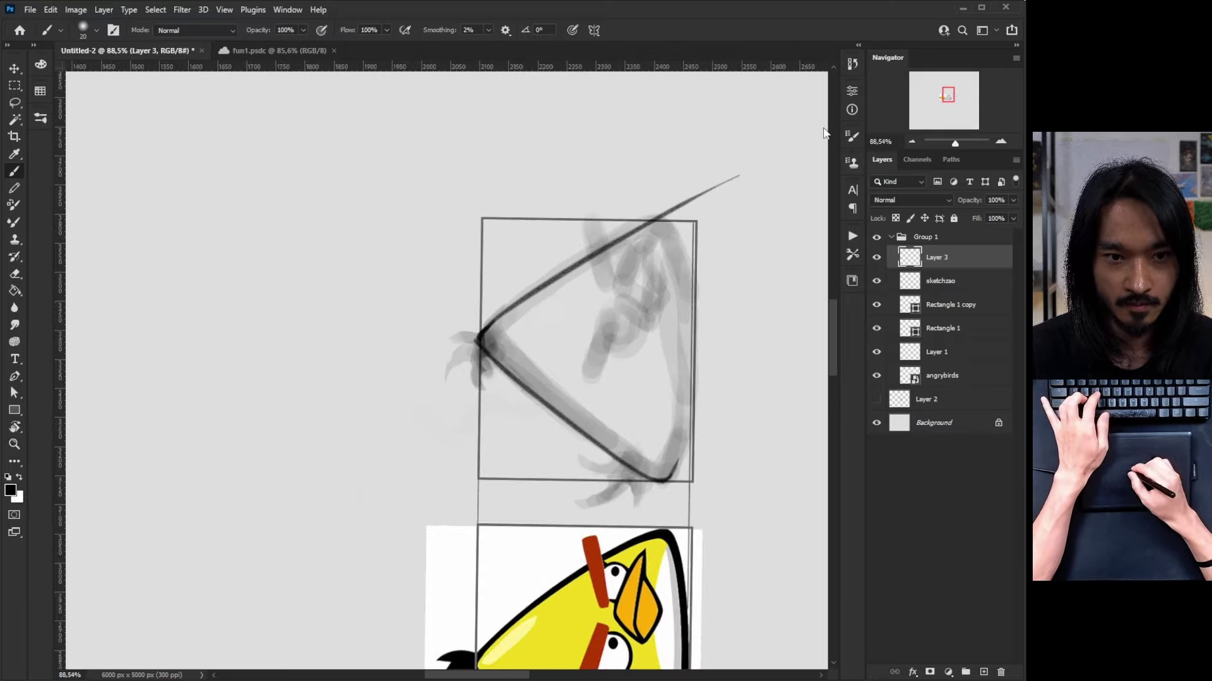
key(Escape)
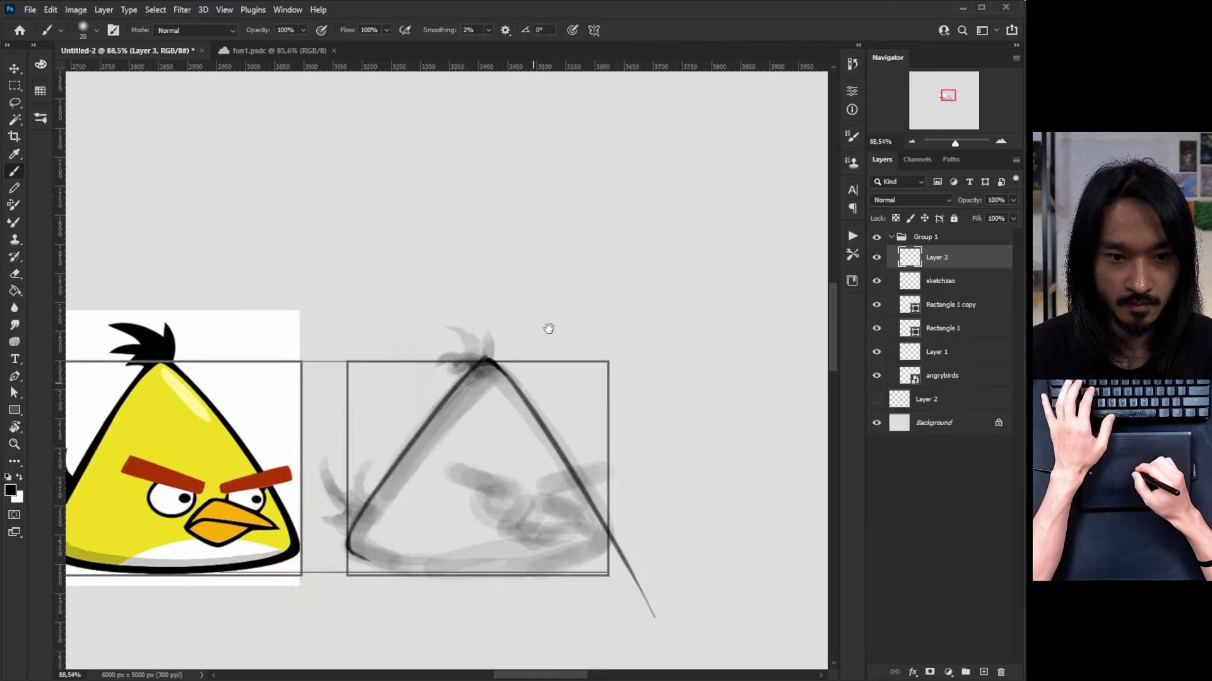
Erase the overshooting end of the right-side line and draw the body's rounded lower-right corner
drag(549, 329, 641, 148)
key(e)
drag(737, 386, 727, 388)
key(z)
key(b)
mouse_move(633, 354)
mouse_down()
mouse_move(677, 353)
mouse_move(710, 379)
mouse_up()
key(e)
drag(631, 290, 654, 302)
With the canvas rotated, trace the first part of the body's base line starting from the lower-left corner
key(r)
mouse_move(612, 285)
mouse_down()
mouse_move(528, 228)
mouse_move(472, 404)
mouse_up()
key(b)
mouse_move(450, 342)
mouse_down()
mouse_move(498, 285)
mouse_move(451, 334)
mouse_up()
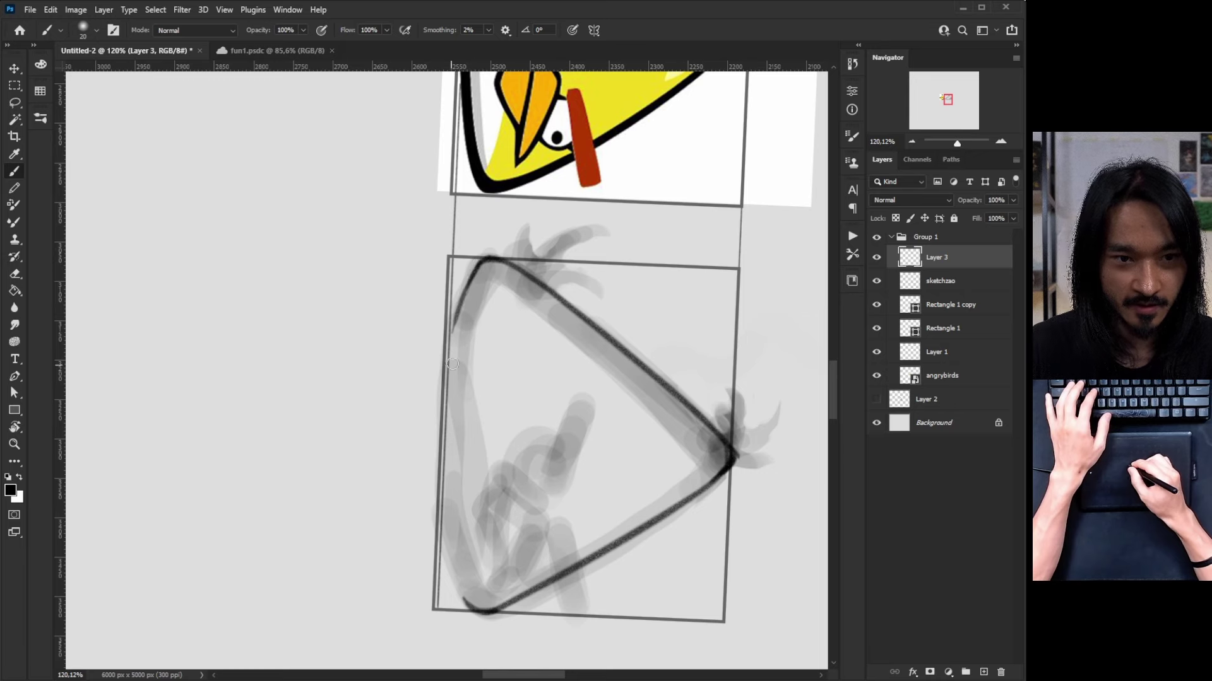
drag(479, 267, 446, 363)
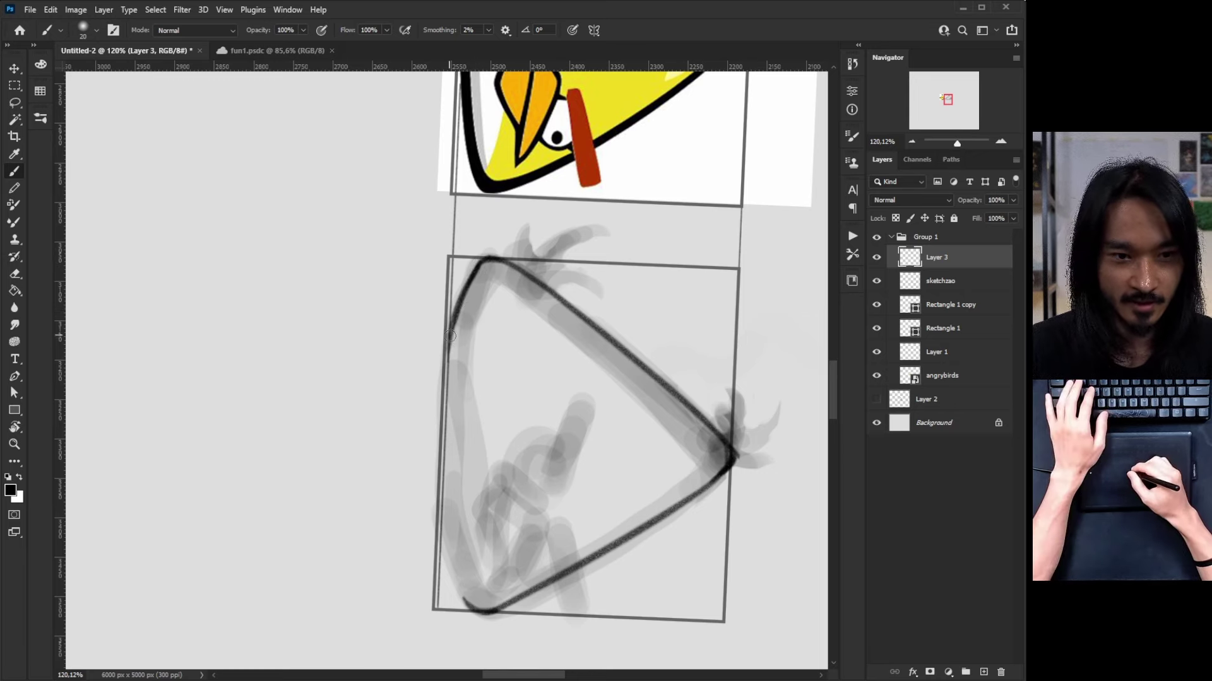
drag(451, 328, 439, 445)
key(ctrl+z)
drag(456, 311, 441, 421)
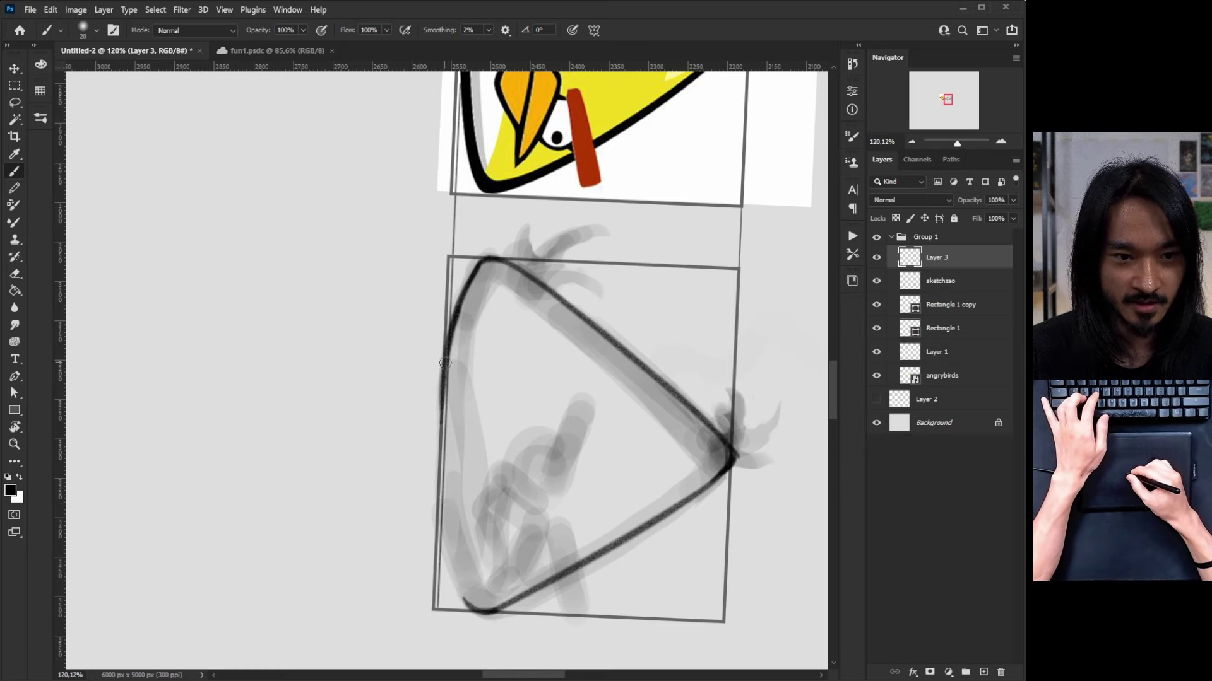
Extend the base line with overlapping strokes along the middle of the base toward the lower-right corner
mouse_move(445, 364)
mouse_down()
mouse_move(439, 473)
mouse_move(452, 499)
mouse_up()
drag(438, 441, 447, 561)
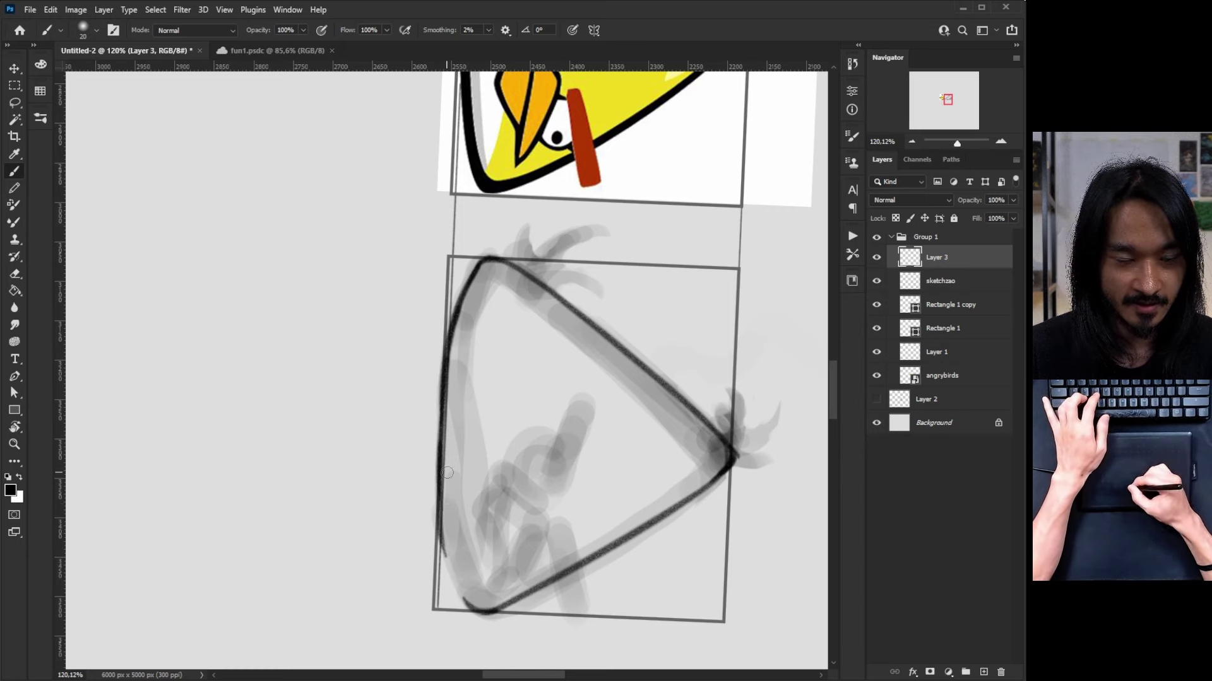
key(ctrl+z)
drag(439, 466, 445, 565)
drag(439, 465, 443, 563)
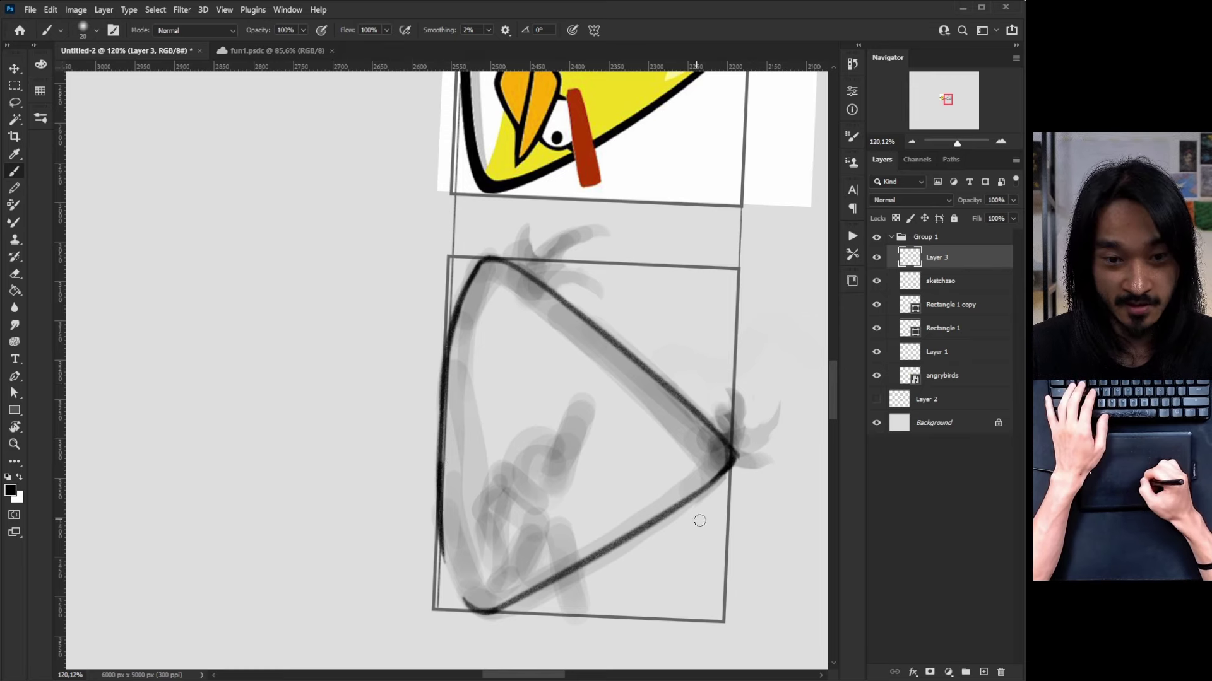
Try further strokes outside the body's right side and along the base line, undoing each one
drag(732, 503, 543, 648)
key(ctrl+z)
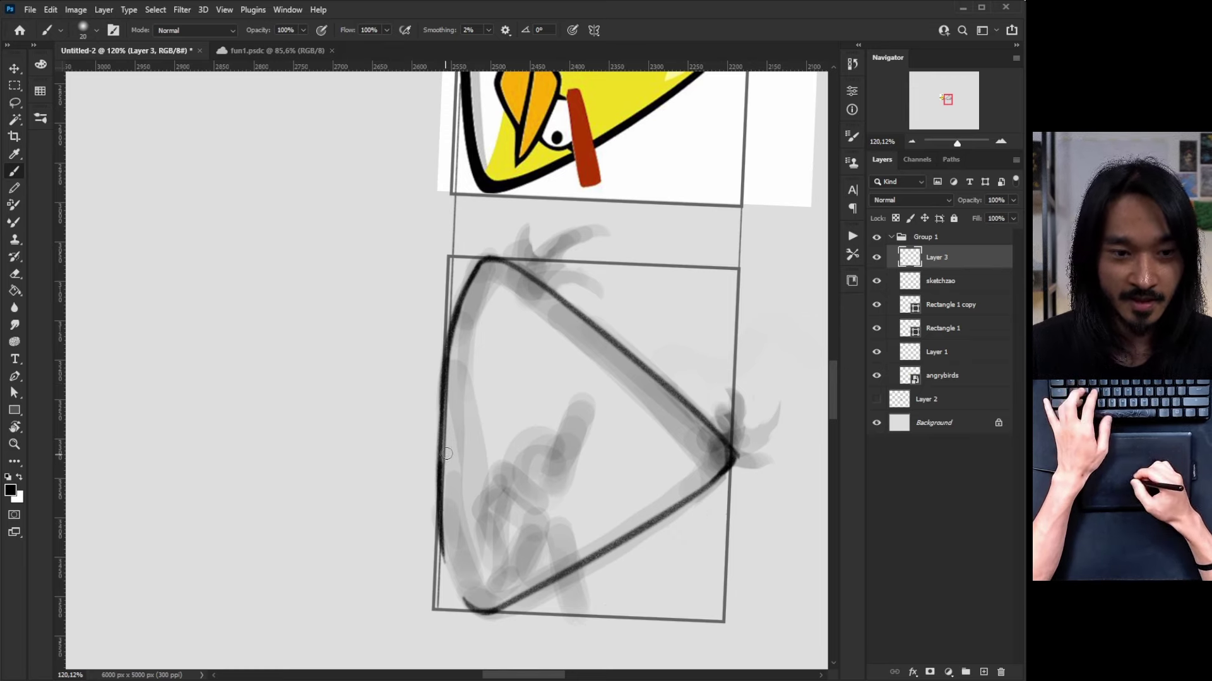
drag(439, 462, 447, 562)
key(ctrl+z)
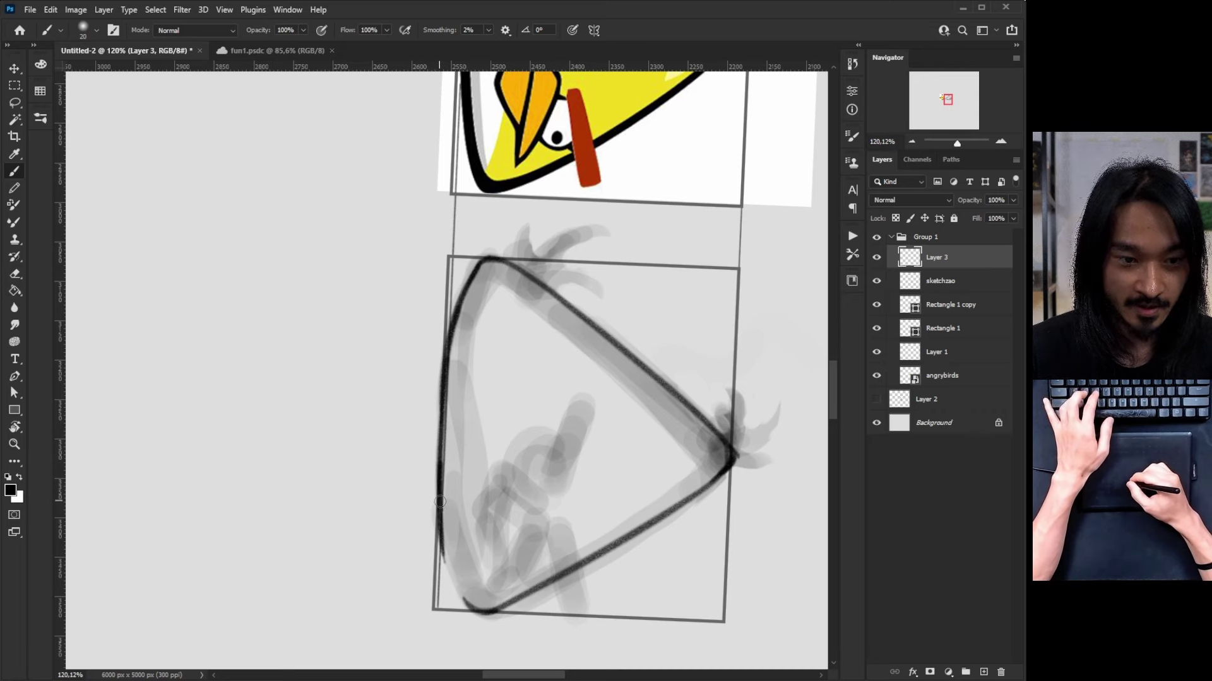
drag(440, 468, 452, 569)
key(ctrl+z)
Draw overlapping practice strokes in the empty area beside the base, and undo the second set
drag(318, 370, 318, 488)
key(ctrl+z)
drag(315, 418, 322, 537)
key(ctrl+z)
drag(353, 383, 347, 480)
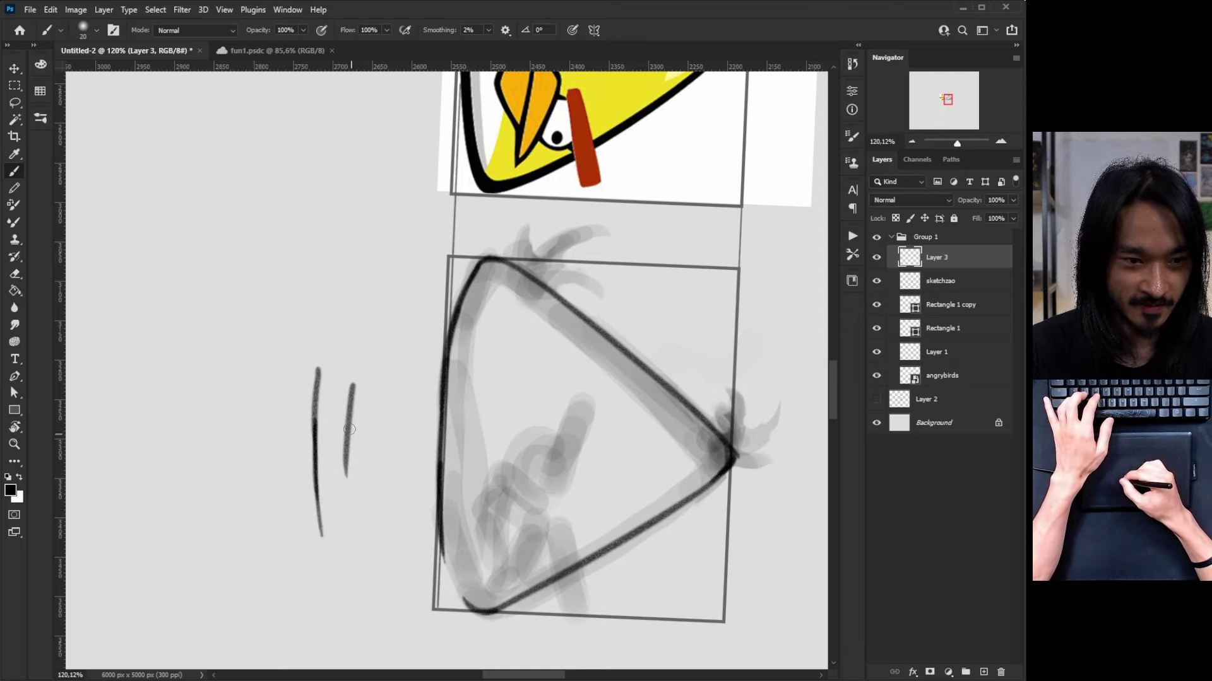
mouse_move(347, 429)
mouse_down()
mouse_move(367, 517)
mouse_move(360, 560)
mouse_up()
drag(359, 498, 380, 575)
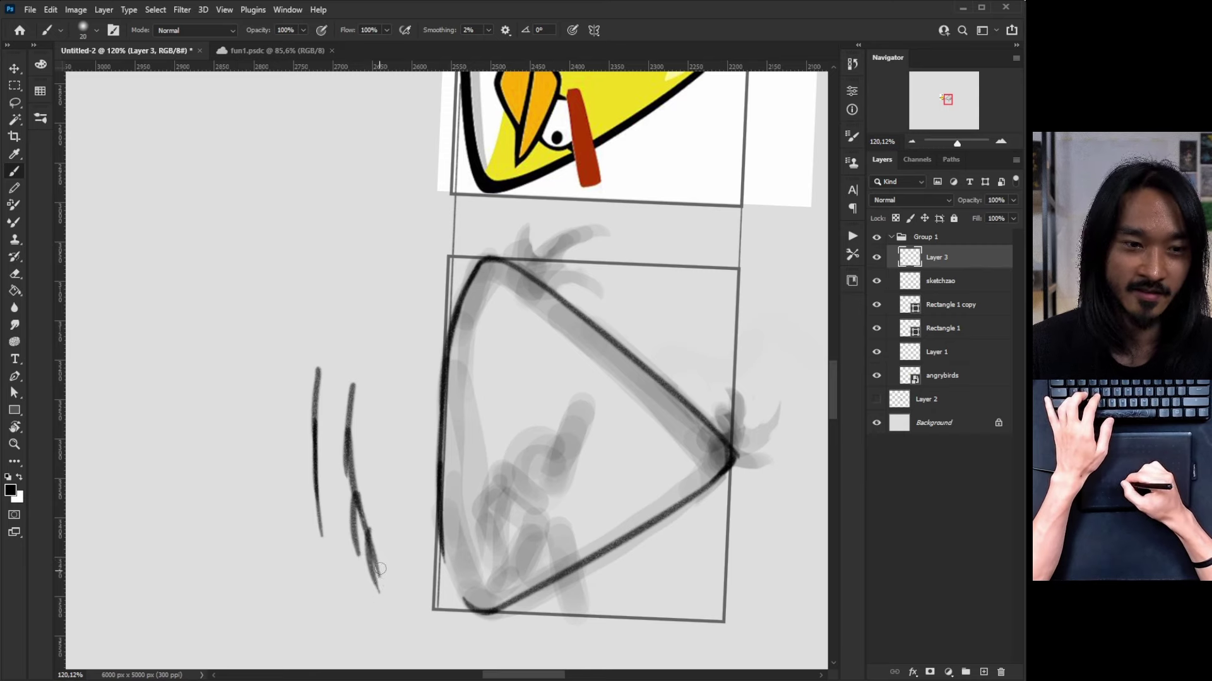
key(ctrl+z)
key(ctrl+z)
key(ctrl+z)
key(ctrl+z)
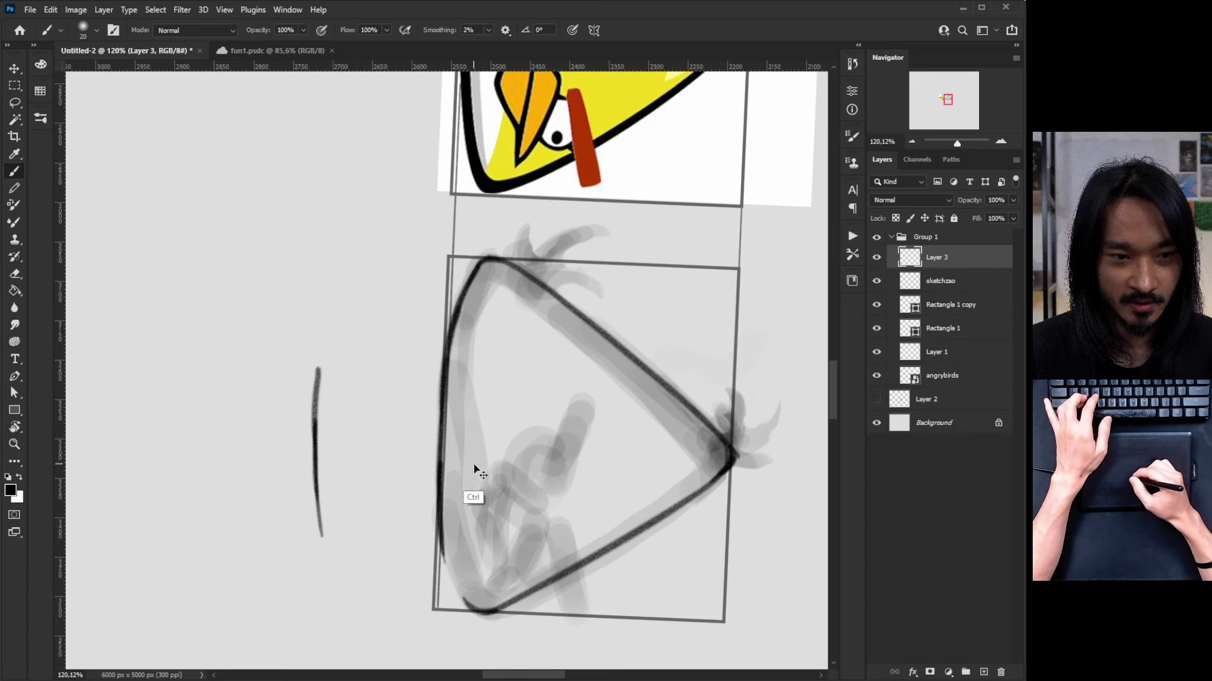
Trace the last stretch of the base line, redoing strokes until it curves into the lower-right corner
drag(442, 515, 450, 594)
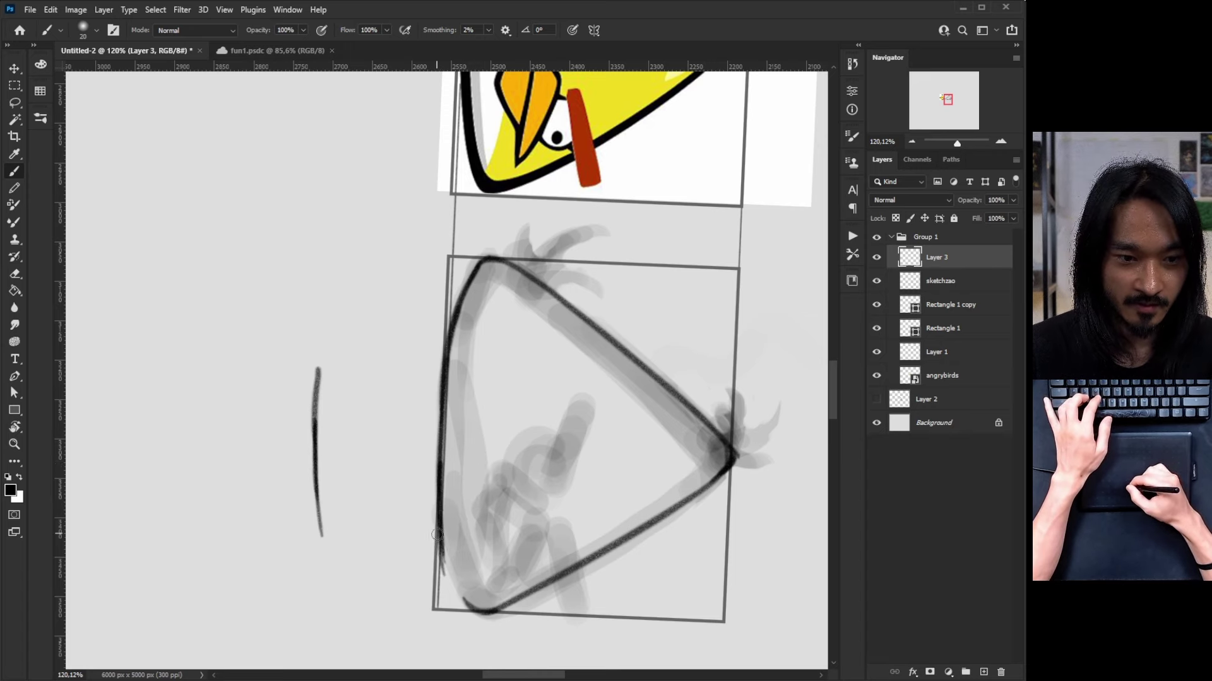
key(ctrl+z)
drag(441, 527, 454, 591)
key(ctrl+z)
drag(440, 524, 452, 581)
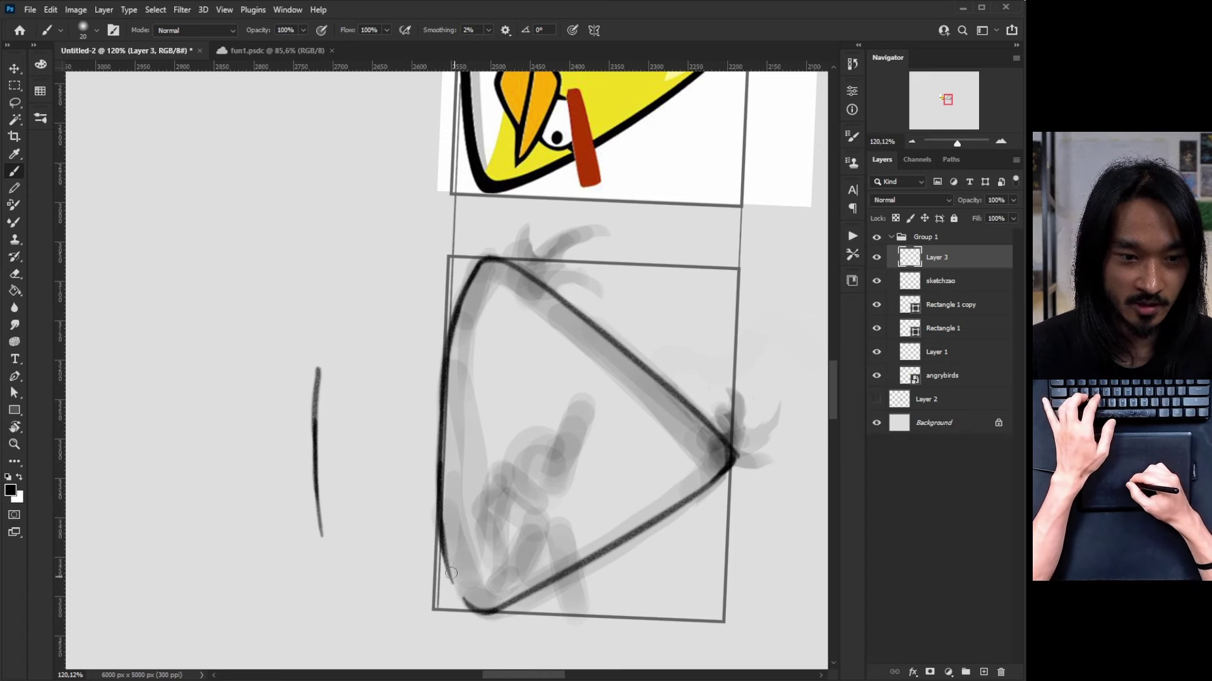
key(ctrl+z)
drag(440, 519, 460, 602)
key(ctrl+z)
drag(442, 519, 467, 614)
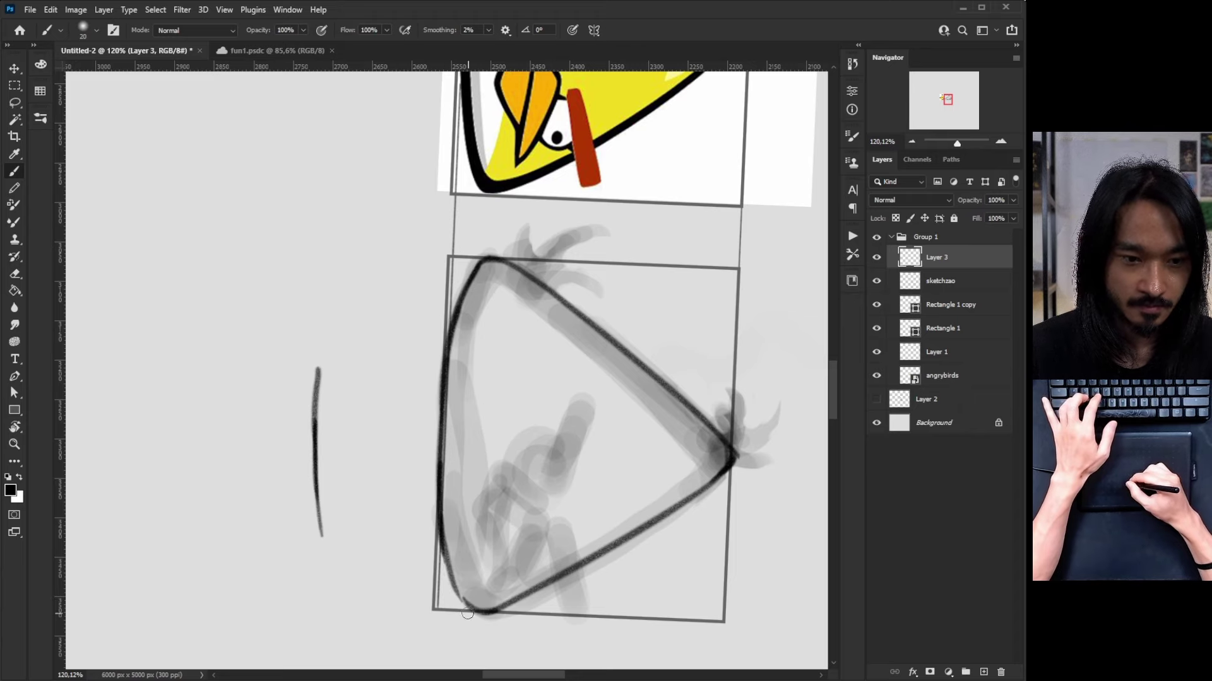
drag(443, 561, 469, 607)
Erase the leftover practice stroke beside the body
key(Escape)
key(e)
drag(448, 496, 630, 482)
Outline the feather tuft on the head and the tail feathers, undoing bad strokes and erasing stray line ends
key(b)
drag(391, 212, 564, 320)
mouse_move(656, 196)
mouse_down()
mouse_move(663, 210)
mouse_move(641, 201)
mouse_move(650, 184)
mouse_move(631, 174)
mouse_move(628, 145)
mouse_move(663, 171)
mouse_up()
key(ctrl+z)
key(ctrl+z)
key(ctrl+z)
mouse_move(623, 135)
mouse_down()
mouse_move(657, 137)
mouse_move(691, 195)
mouse_move(684, 162)
mouse_move(703, 187)
mouse_up()
key(ctrl+z)
drag(525, 404, 542, 403)
mouse_move(555, 371)
mouse_down()
mouse_move(552, 330)
mouse_move(530, 363)
mouse_up()
key(ctrl+z)
mouse_move(495, 325)
mouse_down()
mouse_move(541, 364)
mouse_move(518, 390)
mouse_up()
key(ctrl+z)
mouse_move(494, 325)
mouse_down()
mouse_move(532, 406)
mouse_move(547, 383)
mouse_up()
key(ctrl+z)
key(e)
drag(733, 371, 665, 362)
key(ctrl+minus)
Save the document as Untitled-2.psd with Maximize Compatibility enabled
key(s)
key(ctrl+s)
key(Escape)
key(z)
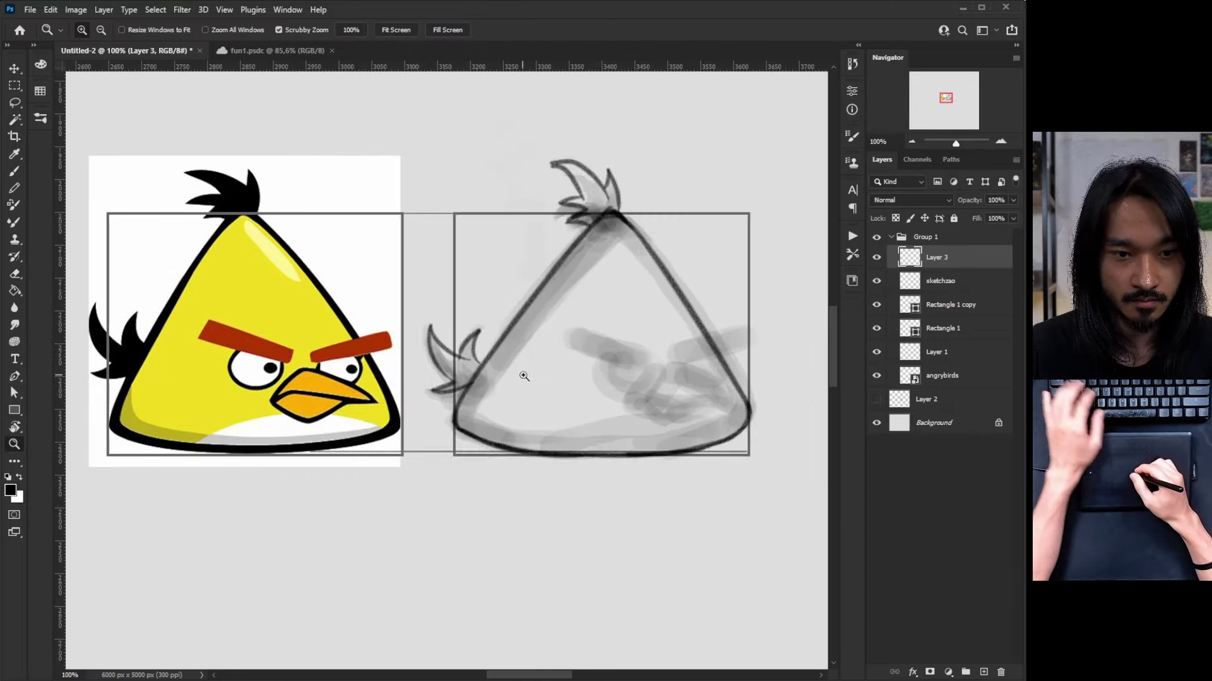
drag(523, 376, 536, 376)
key(ctrl+s)
key(Return)
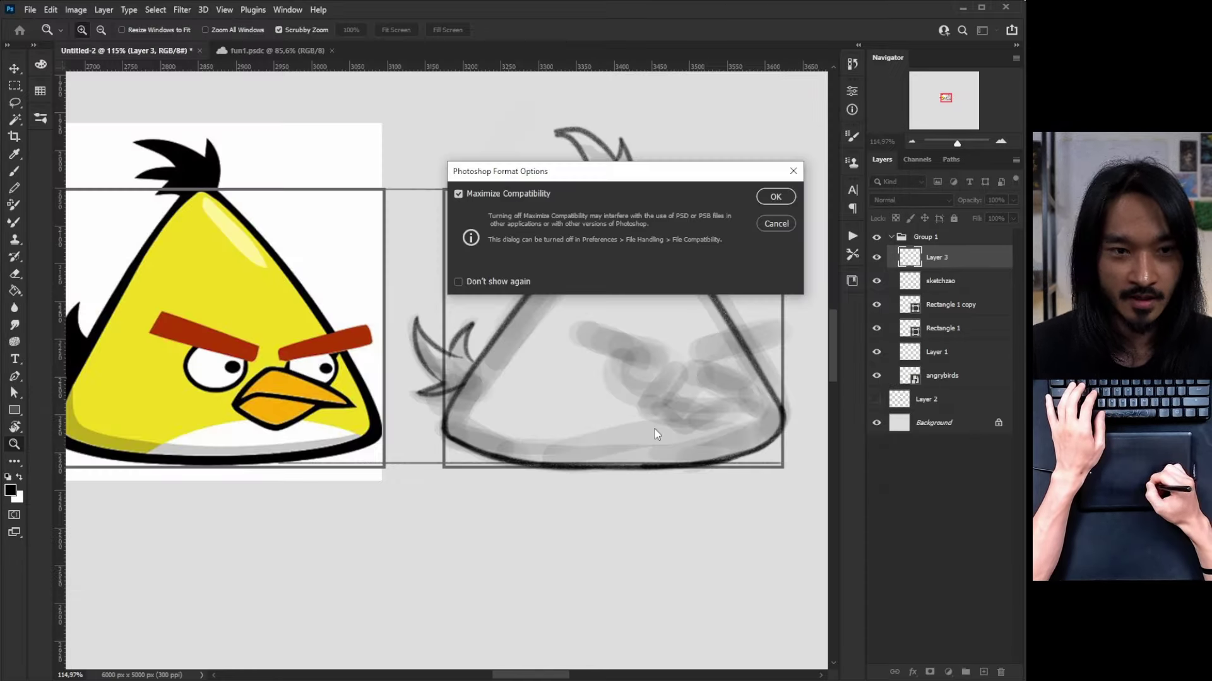
click(776, 197)
Trace the left point and lower edge of the beak over the sketch
drag(619, 414, 603, 411)
drag(571, 357, 582, 360)
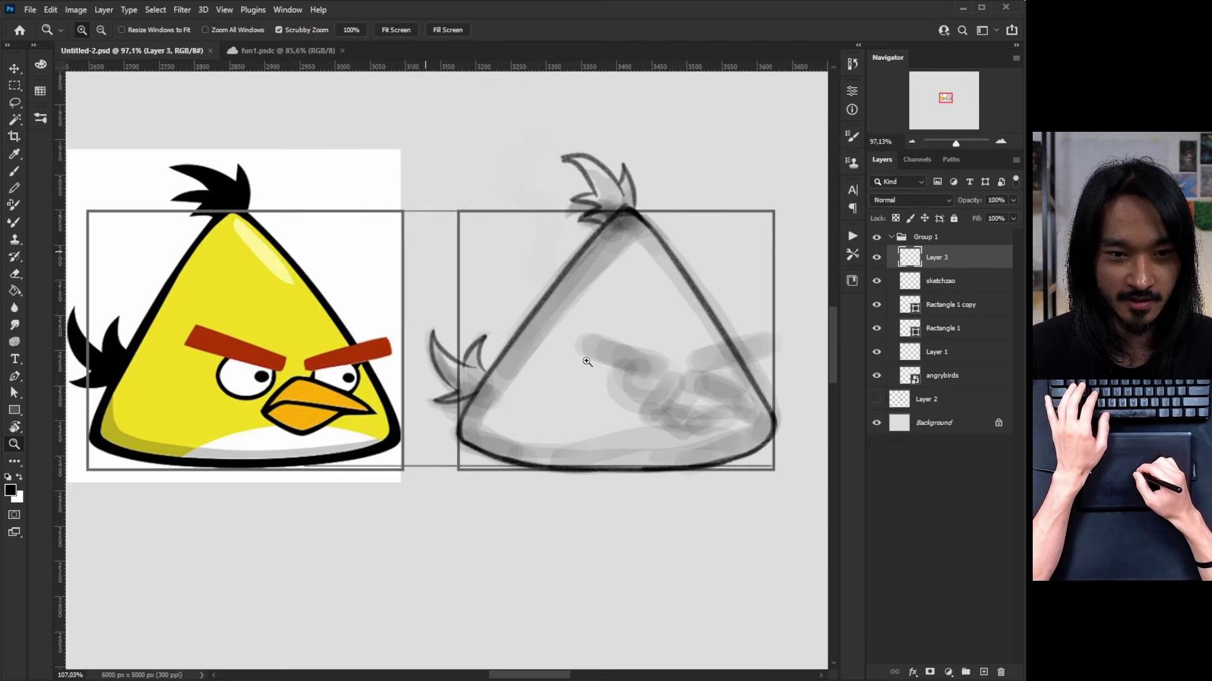
key(b)
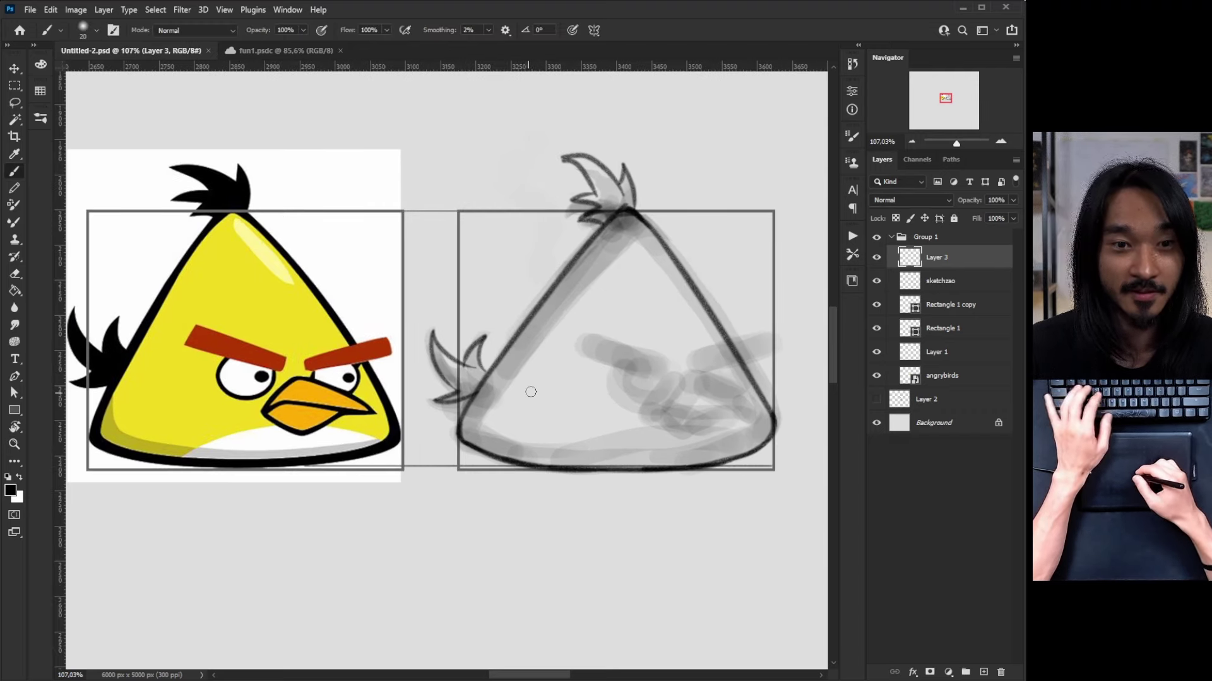
mouse_move(574, 318)
mouse_down()
mouse_move(646, 358)
mouse_move(667, 417)
mouse_move(704, 441)
mouse_move(744, 422)
mouse_up()
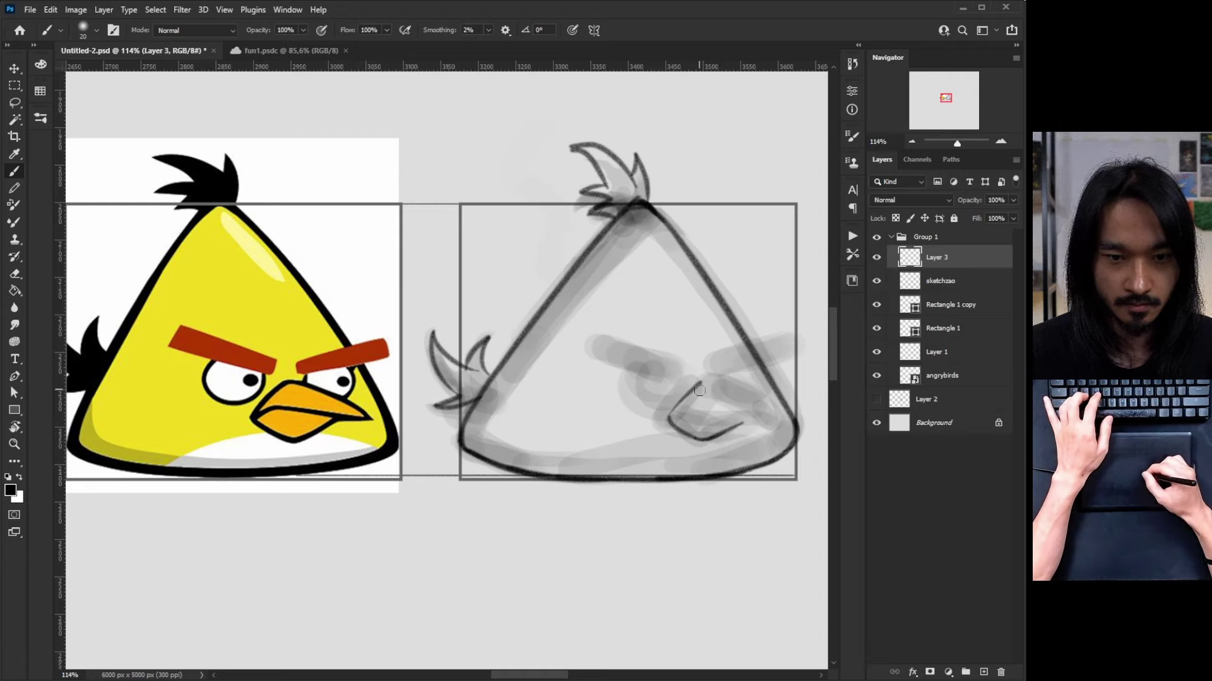
key(ctrl+z)
mouse_move(669, 412)
mouse_down()
mouse_move(705, 381)
mouse_move(782, 418)
mouse_up()
key(ctrl+z)
Trace the beak's upper edge from its rounded top to the pointed tip, undoing unsatisfactory strokes
ctrl+click(708, 383)
key(ctrl+z)
key(e)
click(937, 257)
click(877, 257)
Hide and show Layer 3 to compare the line work with the rough sketch
click(877, 258)
key(b)
key(ctrl+z)
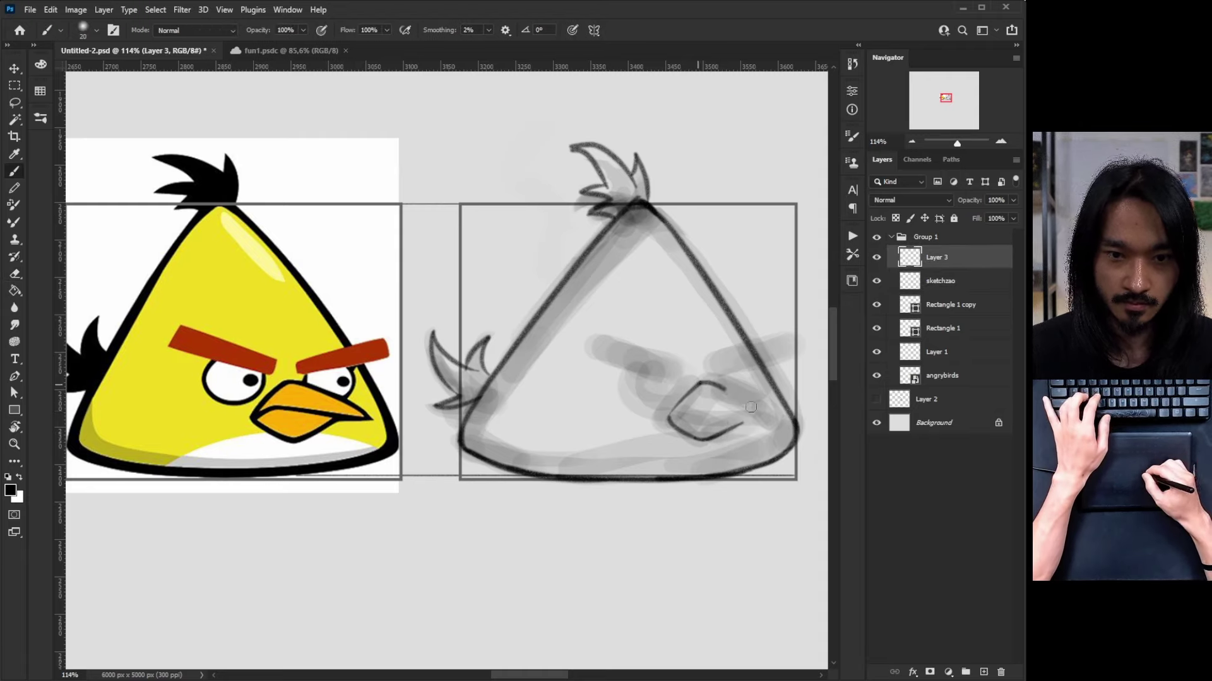
mouse_move(700, 381)
mouse_down()
mouse_move(791, 424)
mouse_move(779, 422)
mouse_up()
Draw the mouth line through the beak from its left side to the pointed tip
key(e)
key(b)
drag(699, 417, 777, 417)
click(877, 258)
click(876, 258)
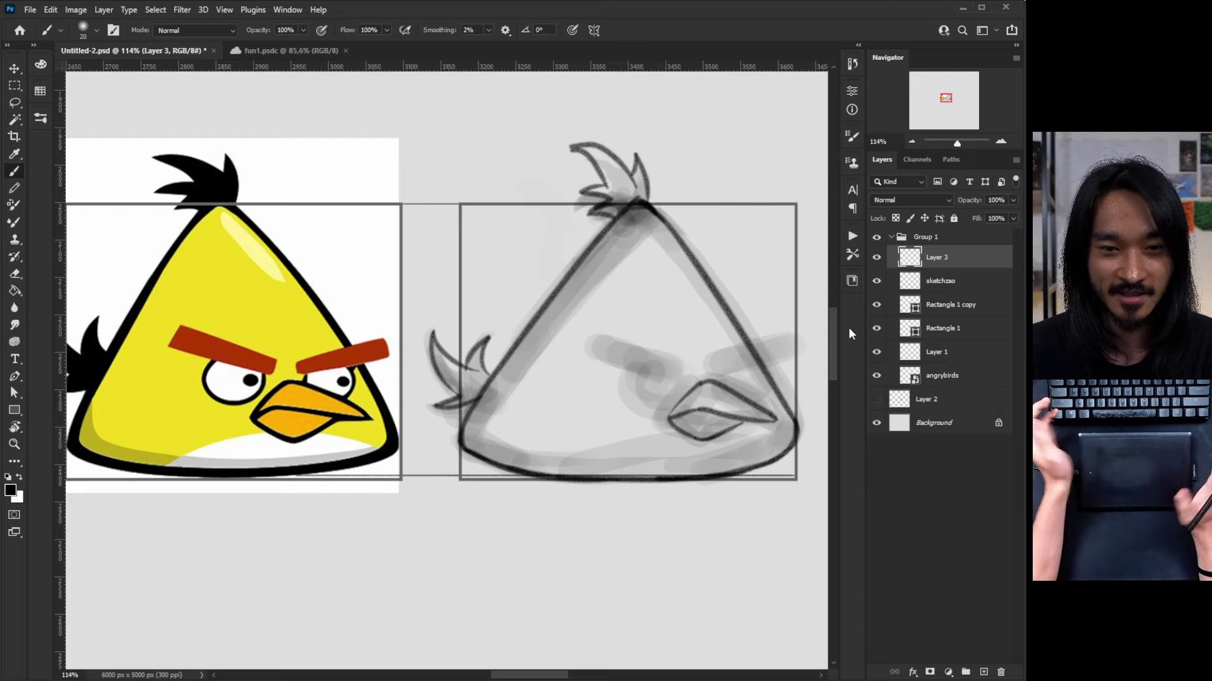
click(876, 257)
click(877, 258)
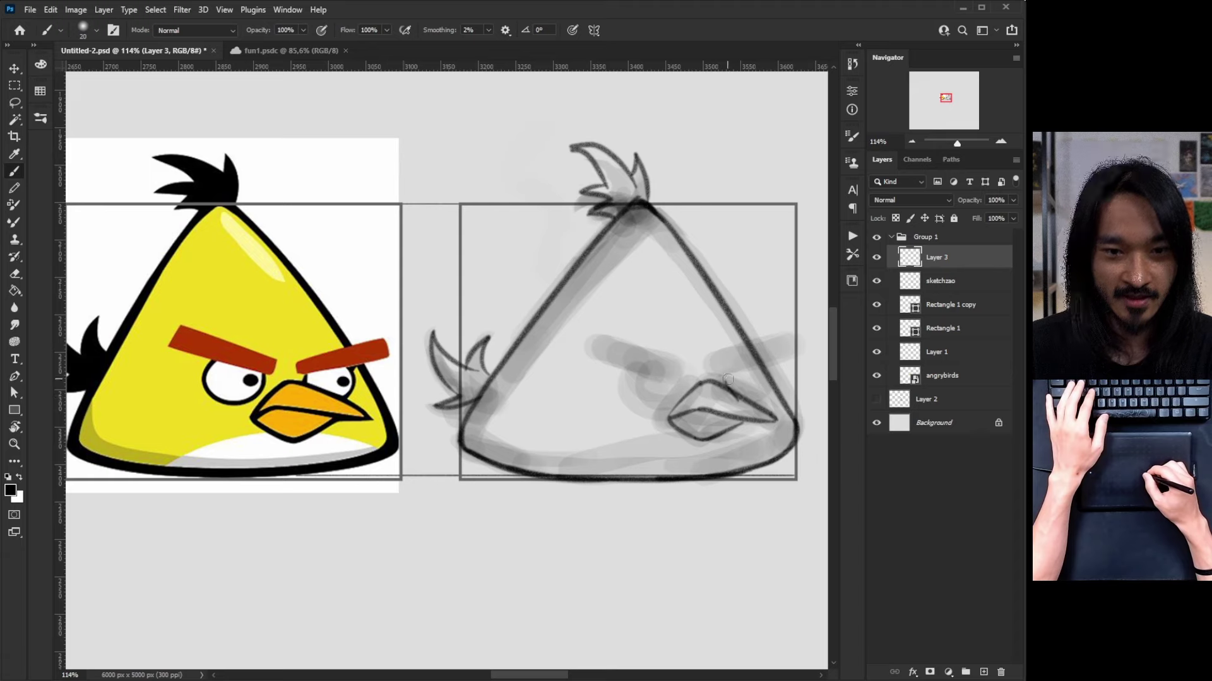
Draw the curved outline of the bird's right eye, ending behind the top edge of the beak
drag(753, 373, 756, 396)
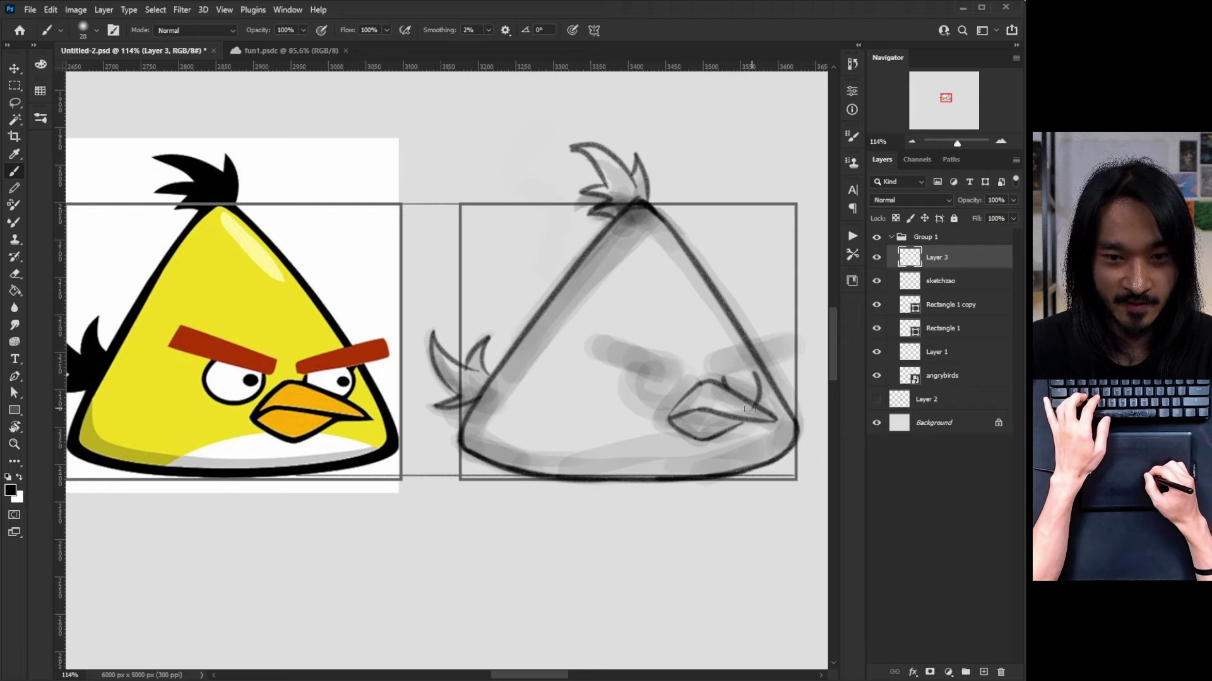
mouse_move(758, 384)
mouse_down()
mouse_move(743, 417)
mouse_move(788, 433)
mouse_move(746, 413)
mouse_up()
key(ctrl+space)
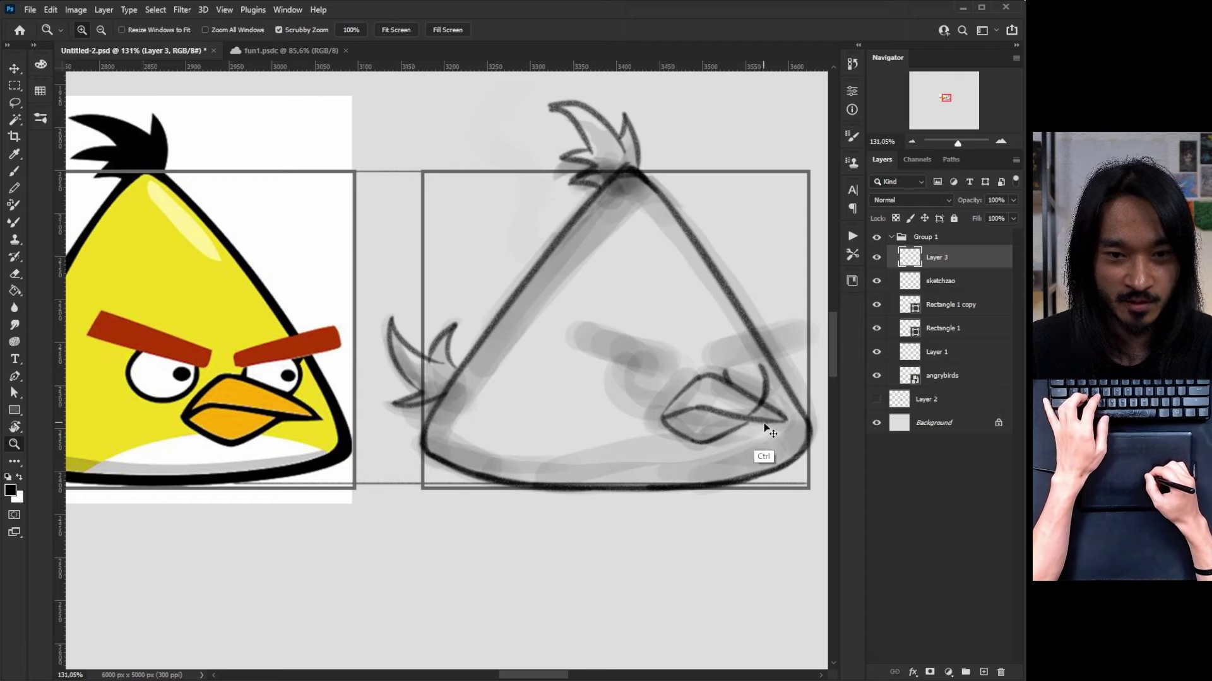
Swap the foreground and background colours so that white is the foreground
key(e)
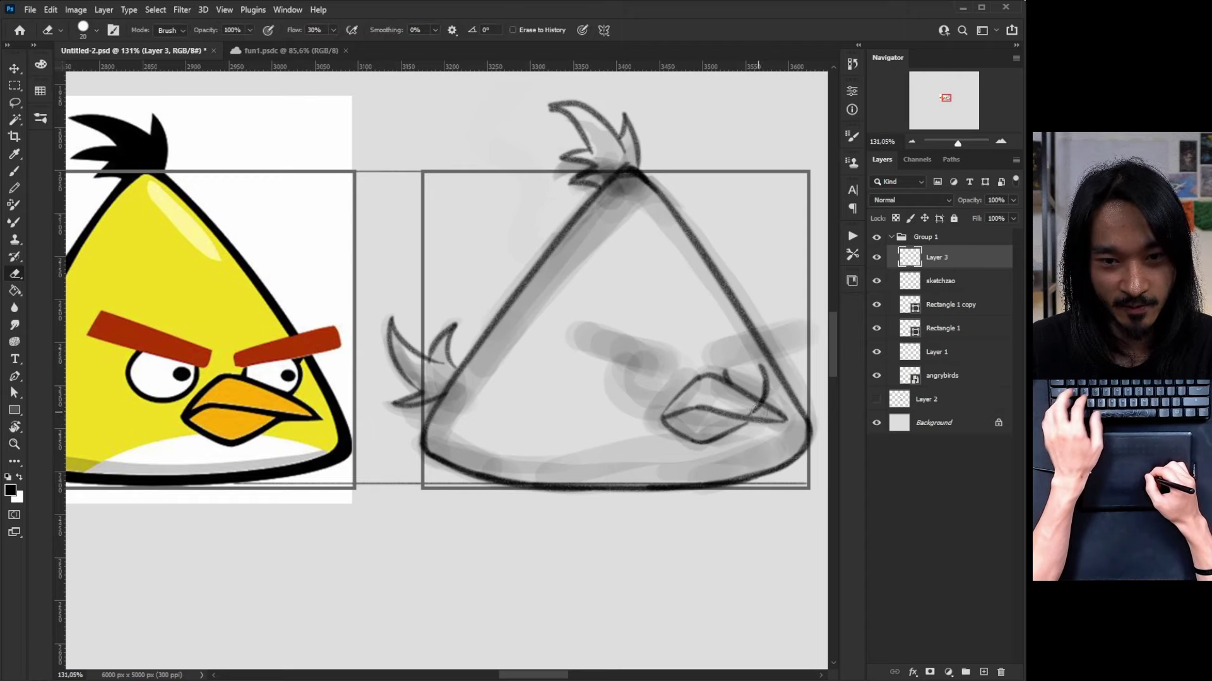
key(x)
key(z)
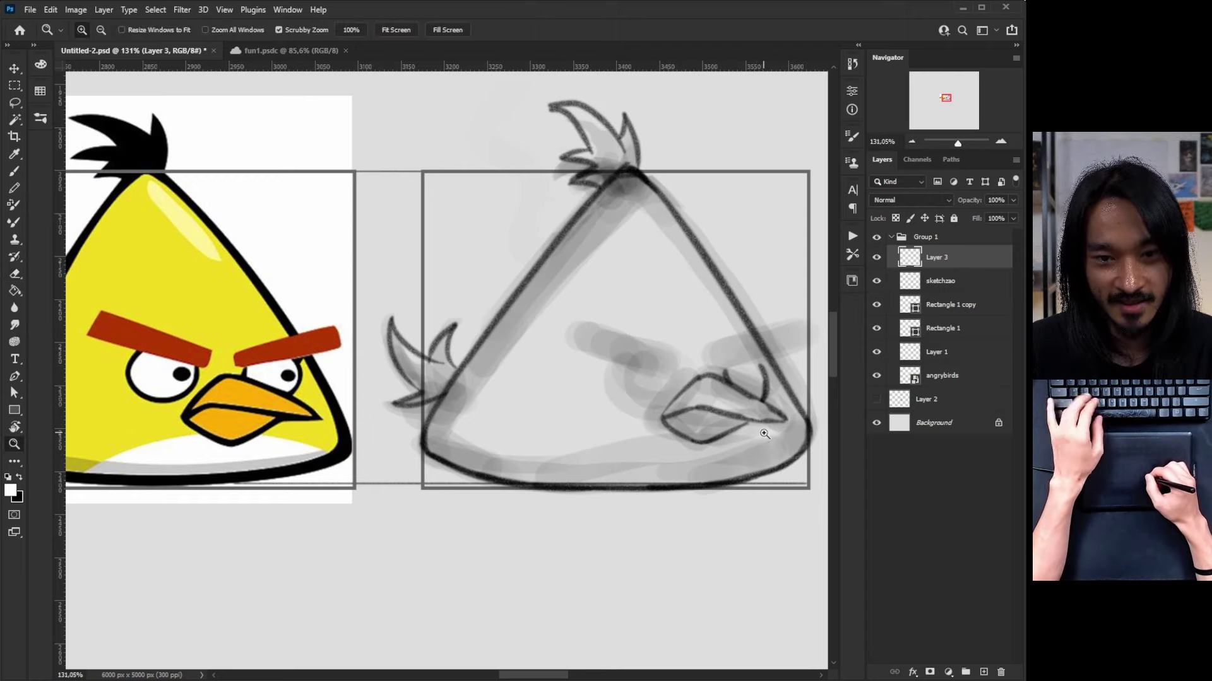
mouse_move(774, 437)
mouse_down()
mouse_move(782, 462)
mouse_move(810, 464)
mouse_move(768, 445)
mouse_up()
key(ctrl+z)
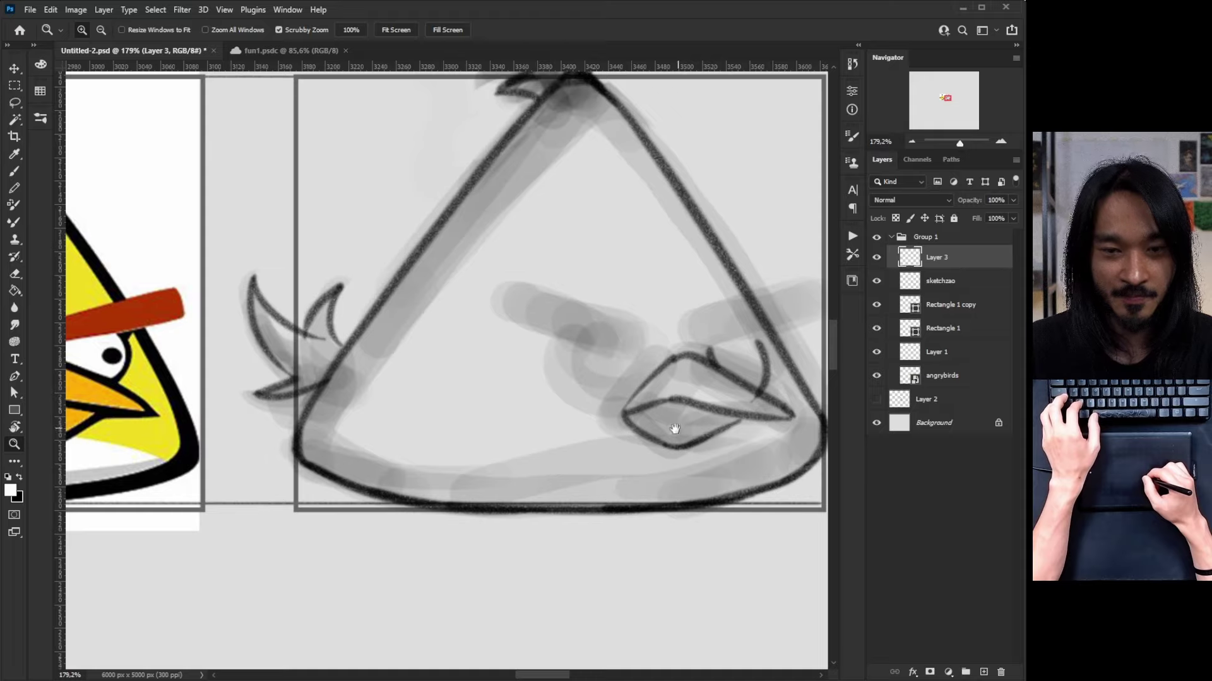
drag(670, 426, 721, 453)
key(ctrl+minus)
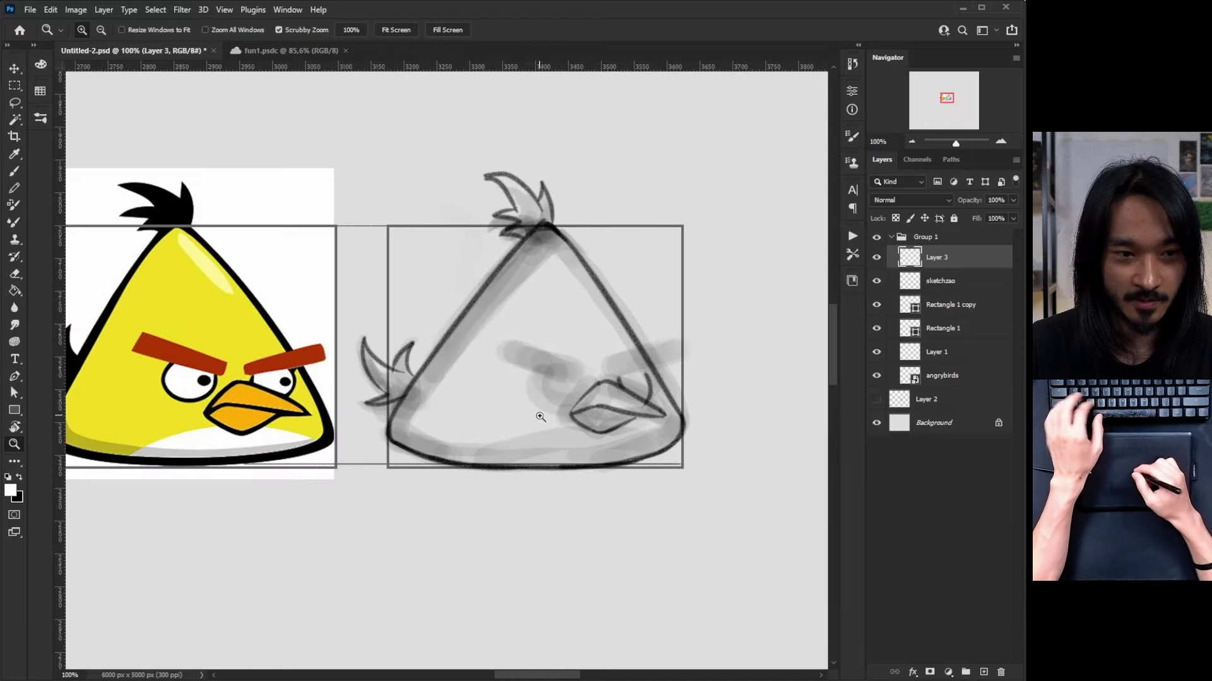
Add a new layer above Layer 3 with the default settings and hide it
mouse_move(539, 414)
mouse_down()
mouse_move(559, 425)
mouse_move(548, 426)
mouse_up()
drag(545, 427, 619, 484)
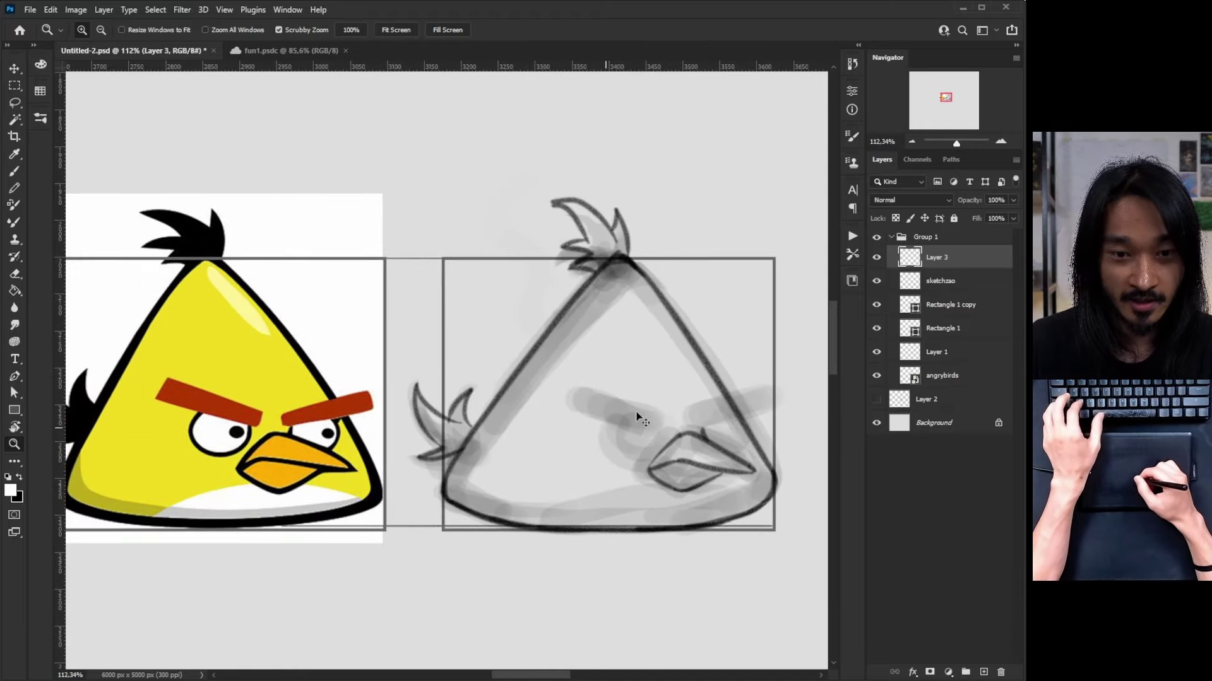
key(ctrl+shift+n)
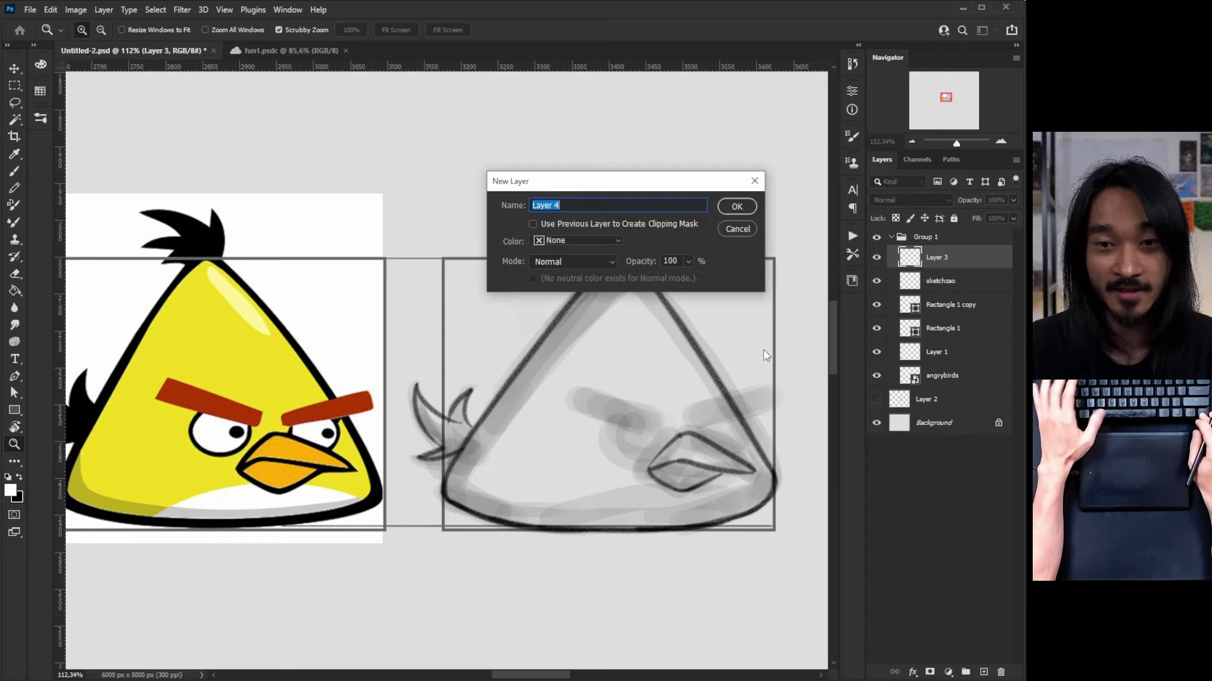
key(Return)
click(876, 258)
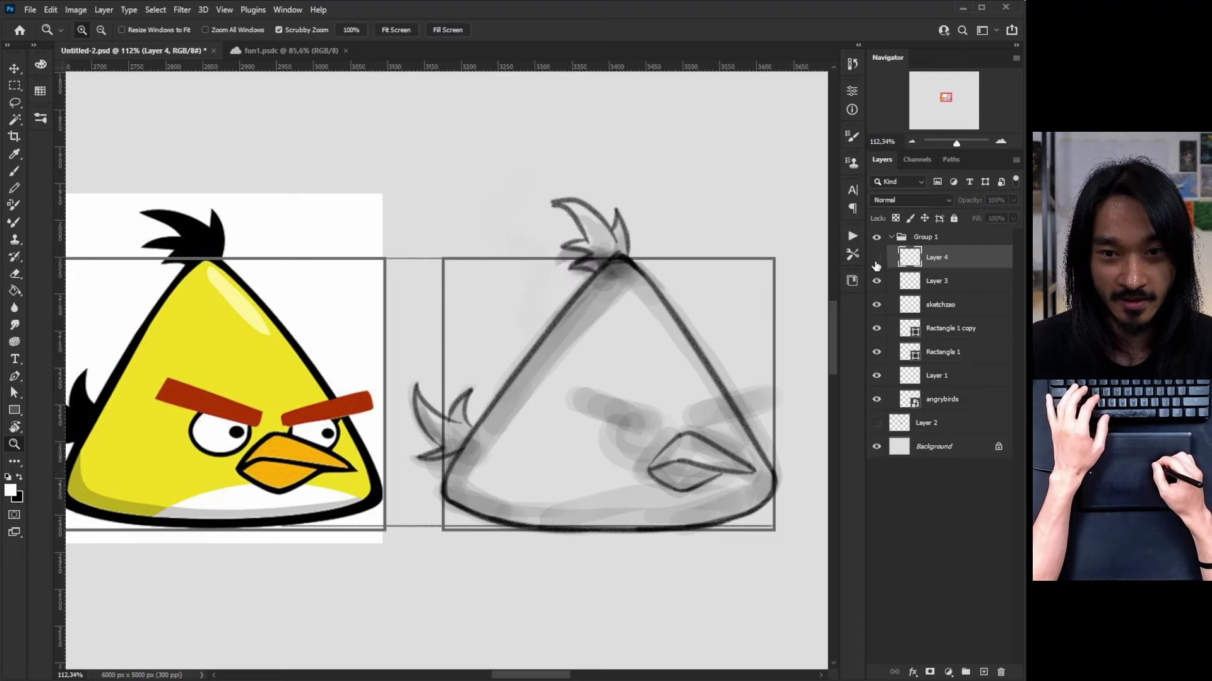
Identify the line work on Layer 3 by toggling its visibility and rename the layer "outline final"
double_click(937, 280)
key(Escape)
click(877, 280)
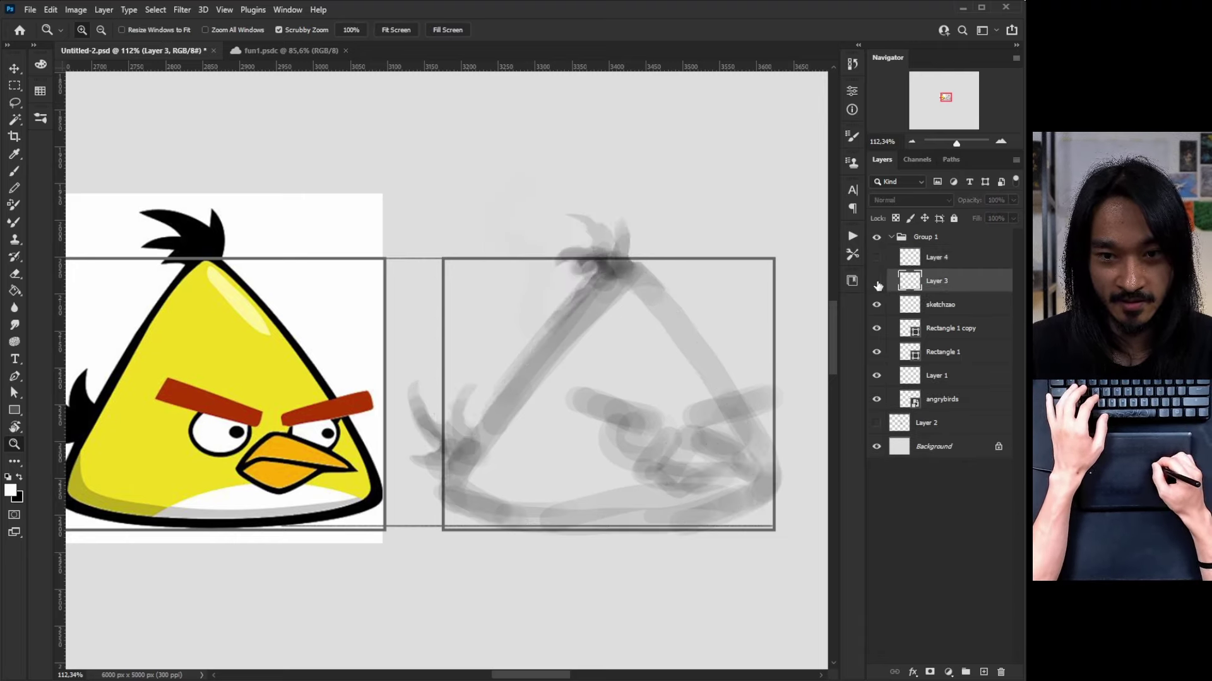
click(877, 281)
double_click(938, 281)
text(outline)
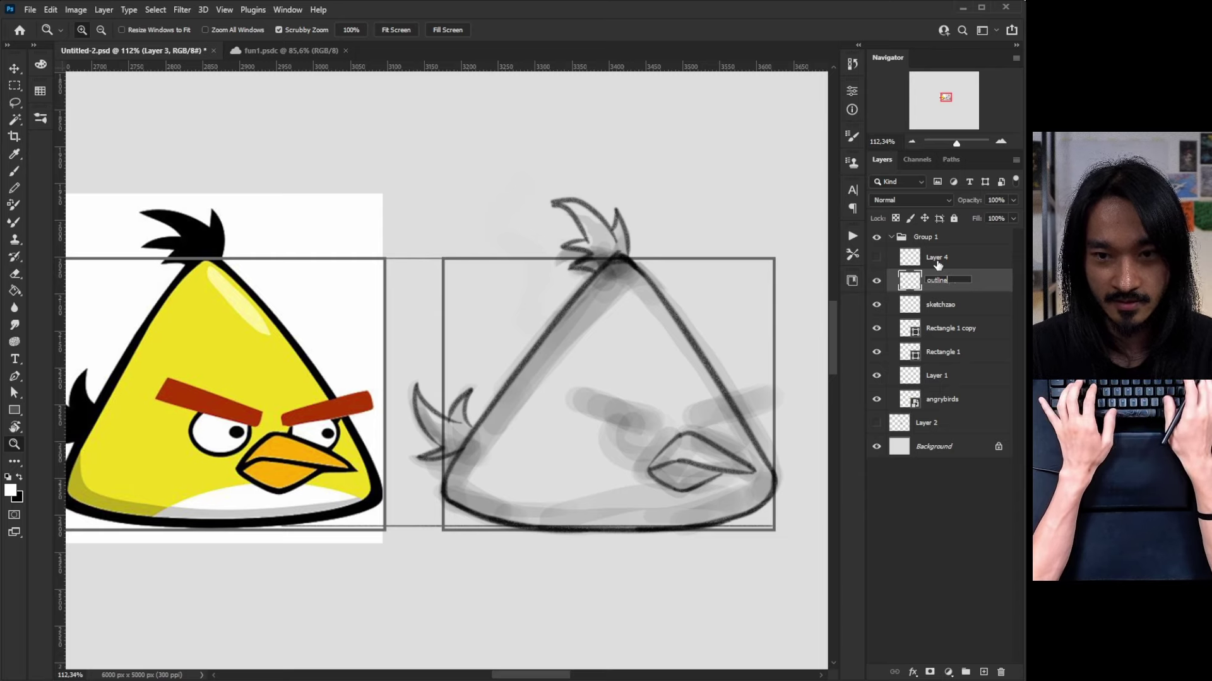
text( final)
key(Return)
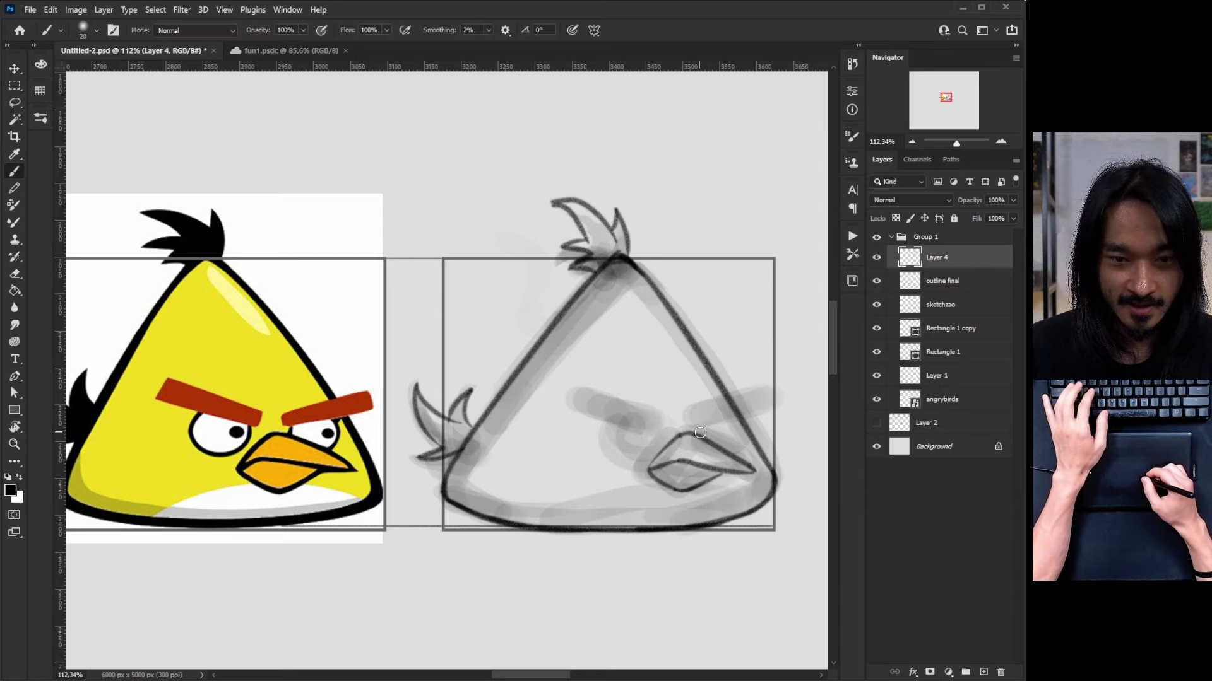
Draw a short black brush stroke for the side of the right eye across the beak's upper edge on Layer 4
key(ctrl)
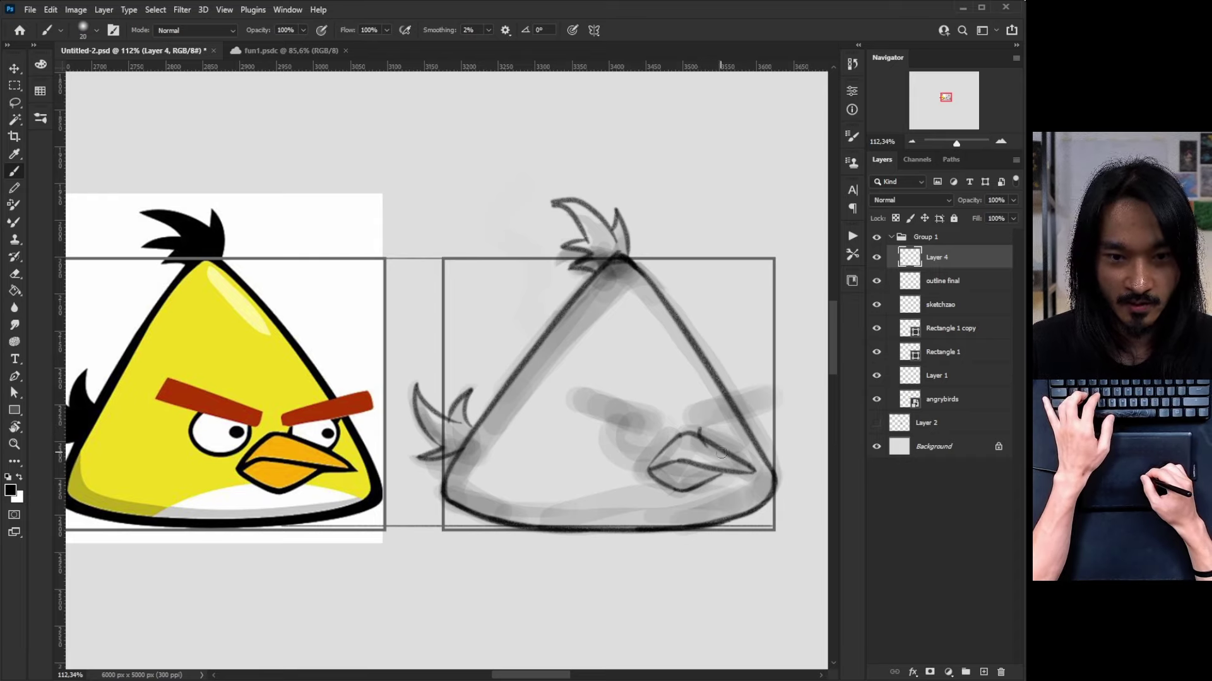
key(ctrl+z)
drag(700, 427, 704, 449)
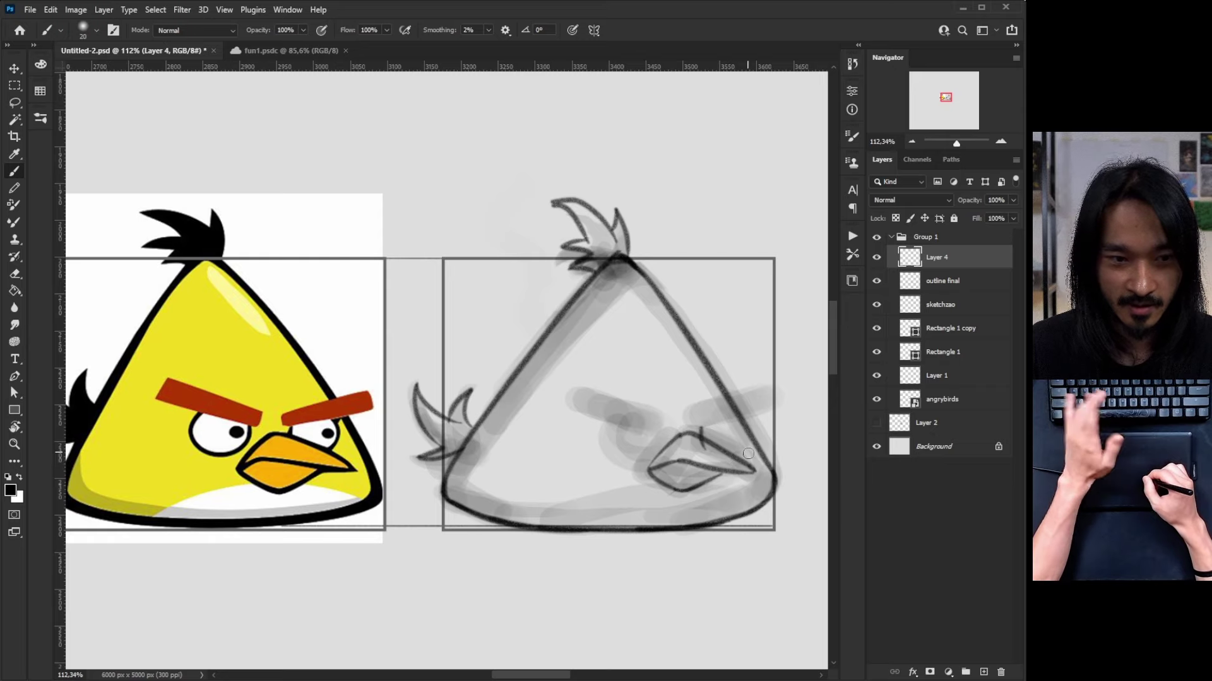
drag(732, 456, 730, 422)
key(ctrl+z)
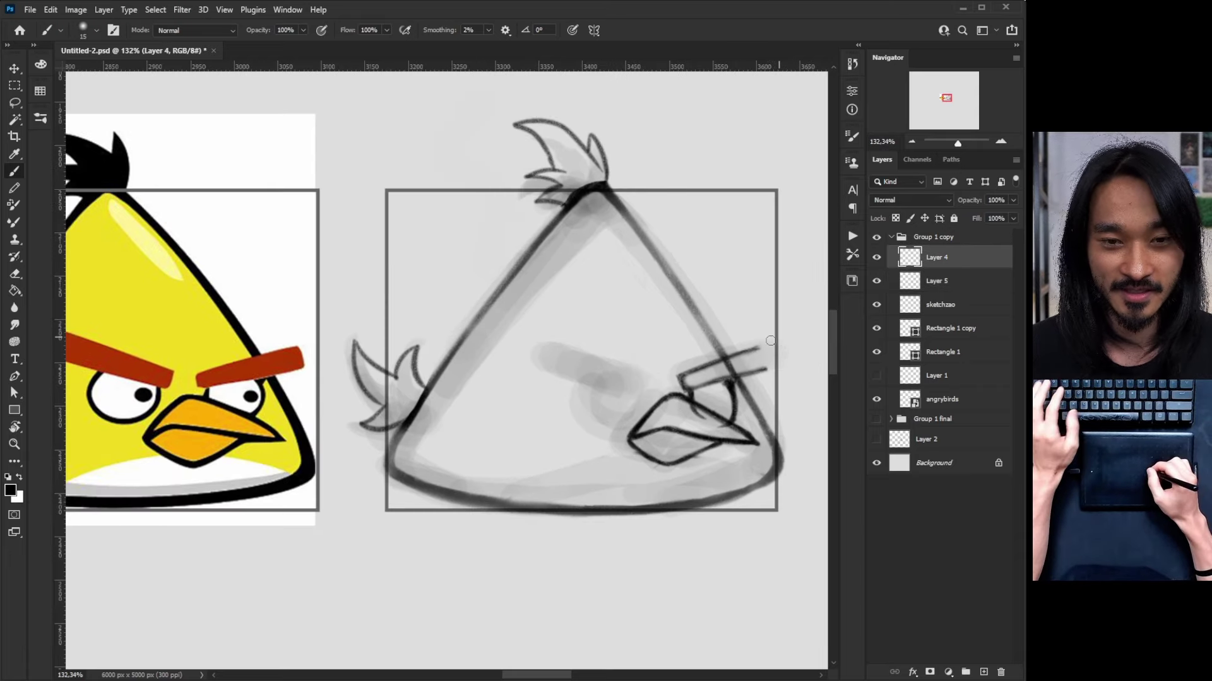
Hide and show Layer 4 to compare its right eye and eyebrow lines with the line work beneath
click(877, 257)
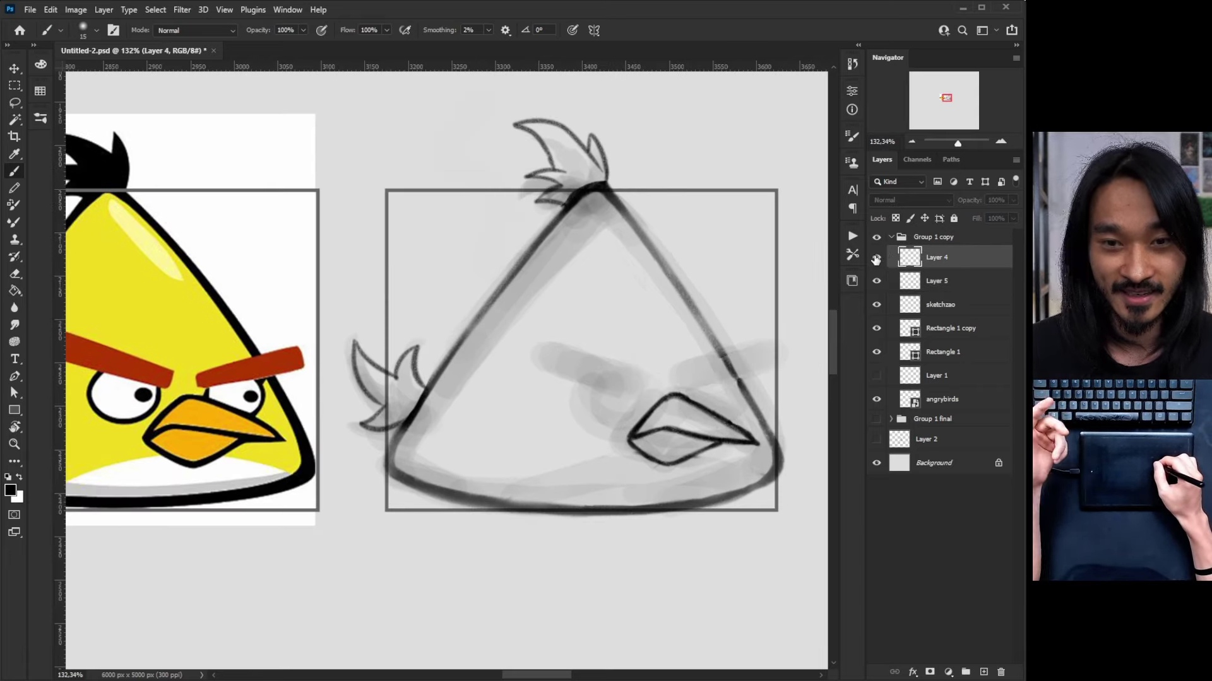
click(877, 257)
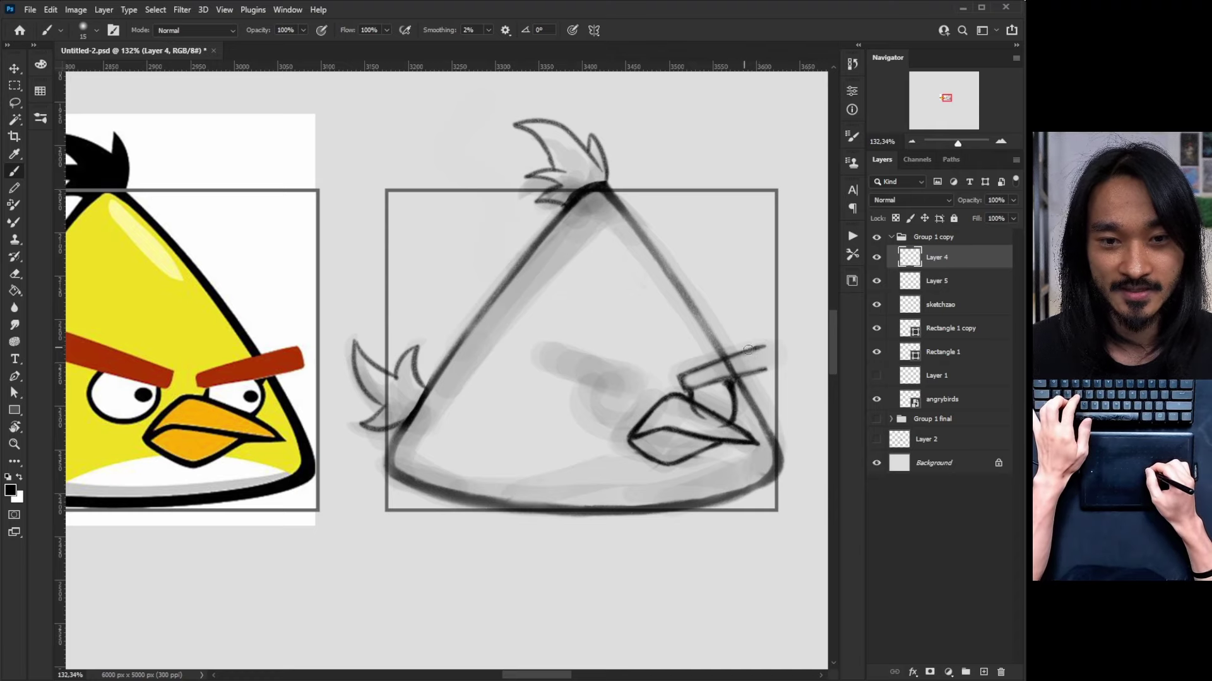
drag(654, 351, 775, 277)
key(ctrl+z)
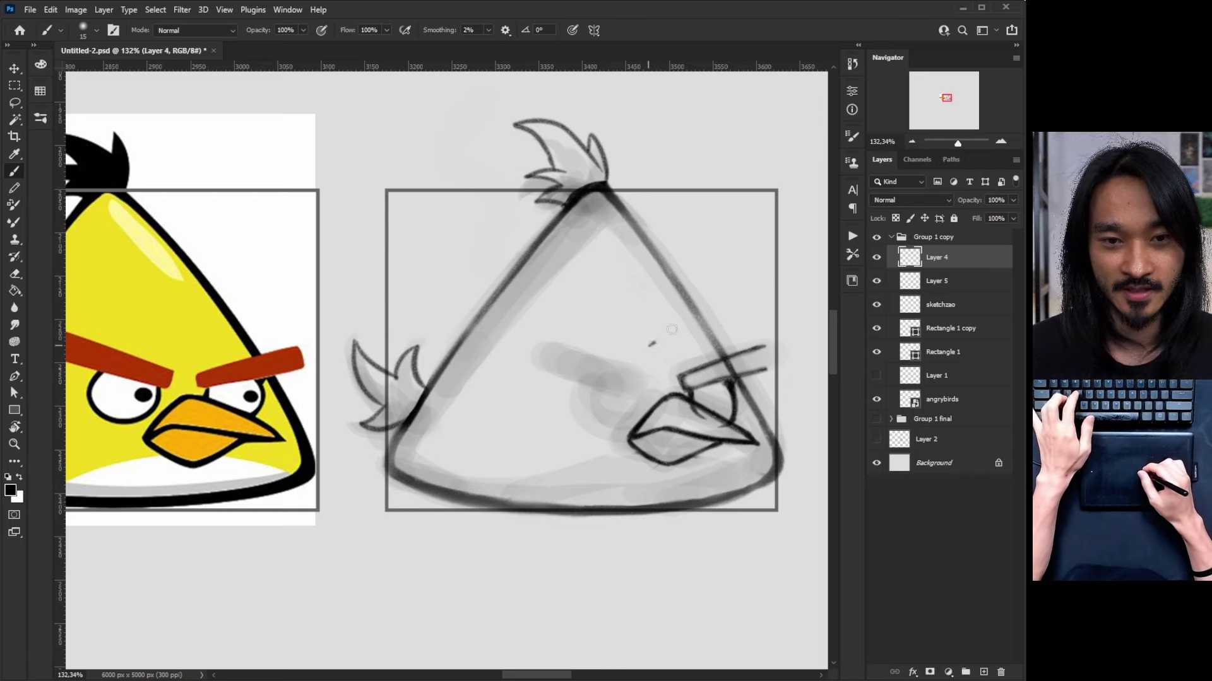
drag(649, 346, 740, 290)
drag(664, 357, 784, 283)
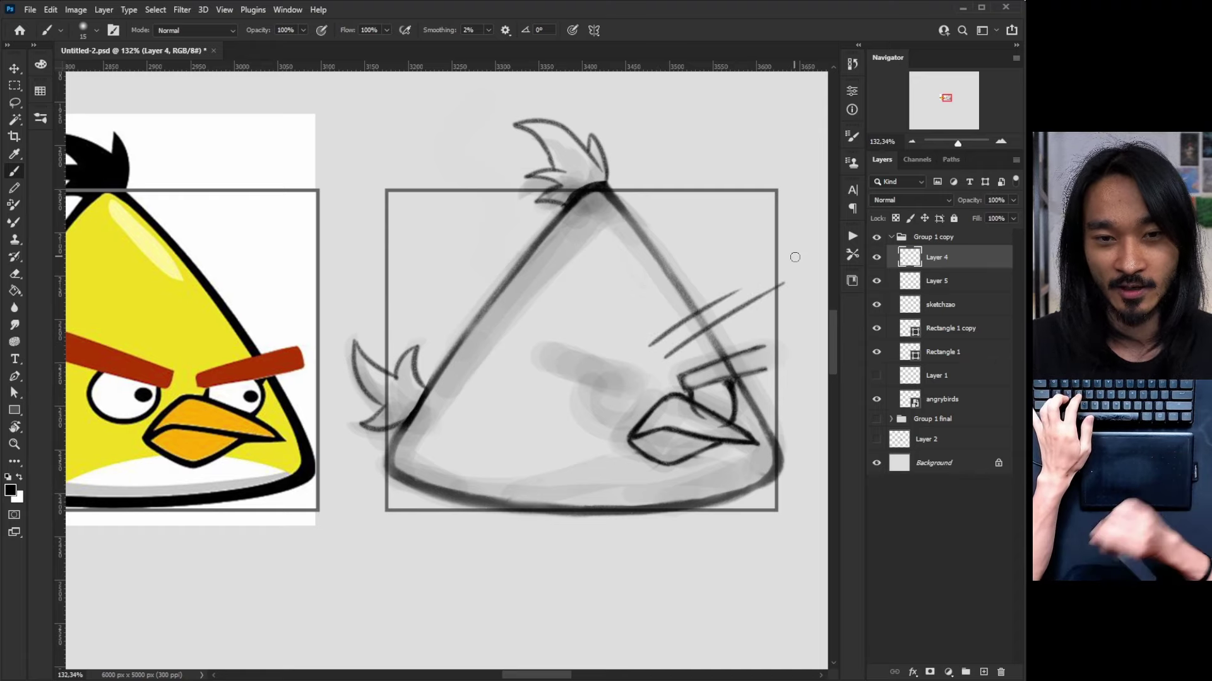
key(ctrl+z)
key(ctrl+z)
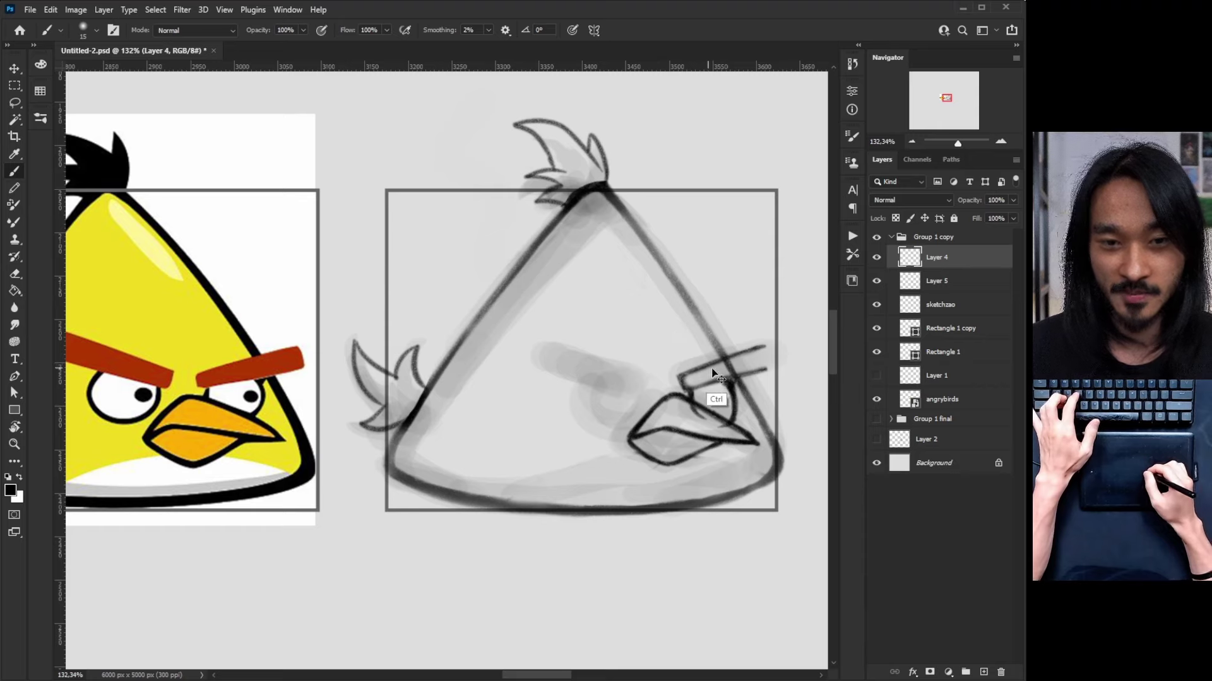
Close the outer end of the right eyebrow outline and erase its overshooting line ends with the eraser at 100% opacity
drag(682, 376, 757, 351)
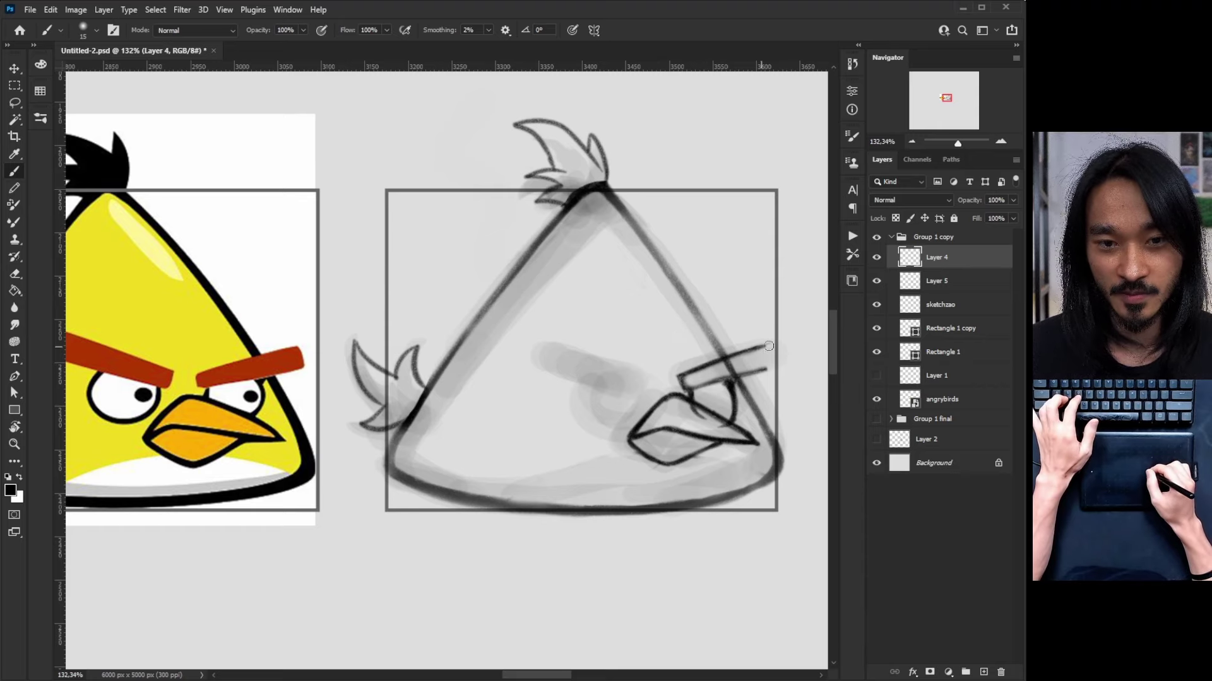
key(ctrl+z)
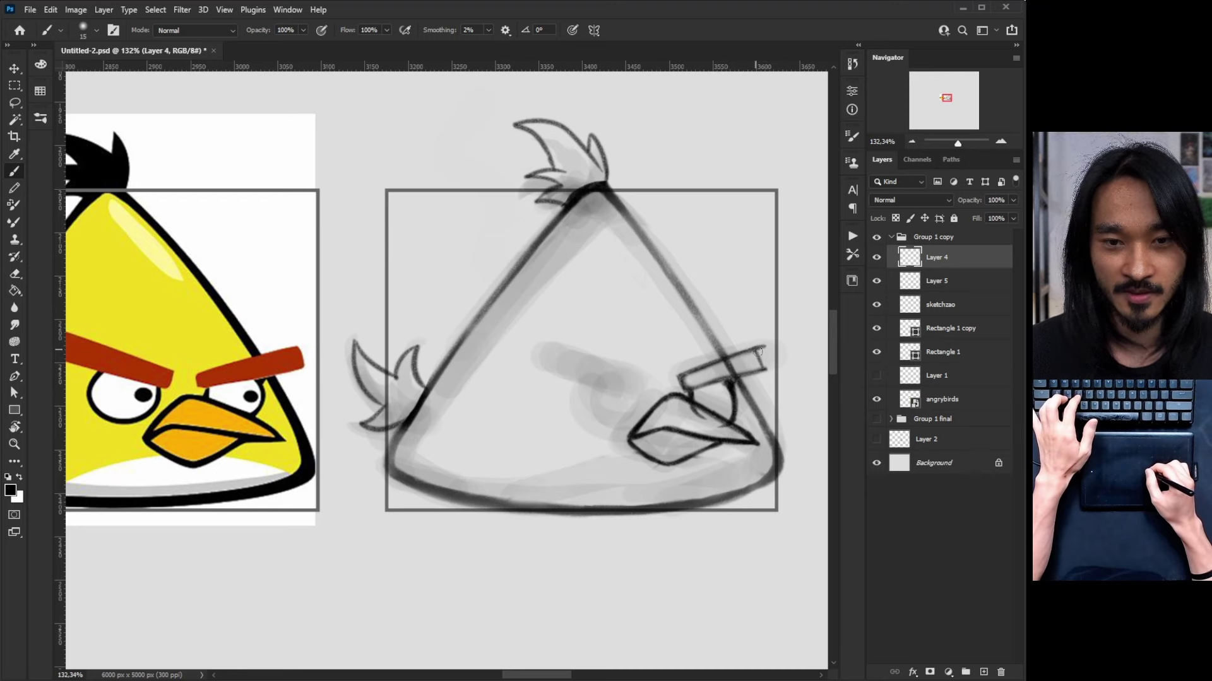
key(e)
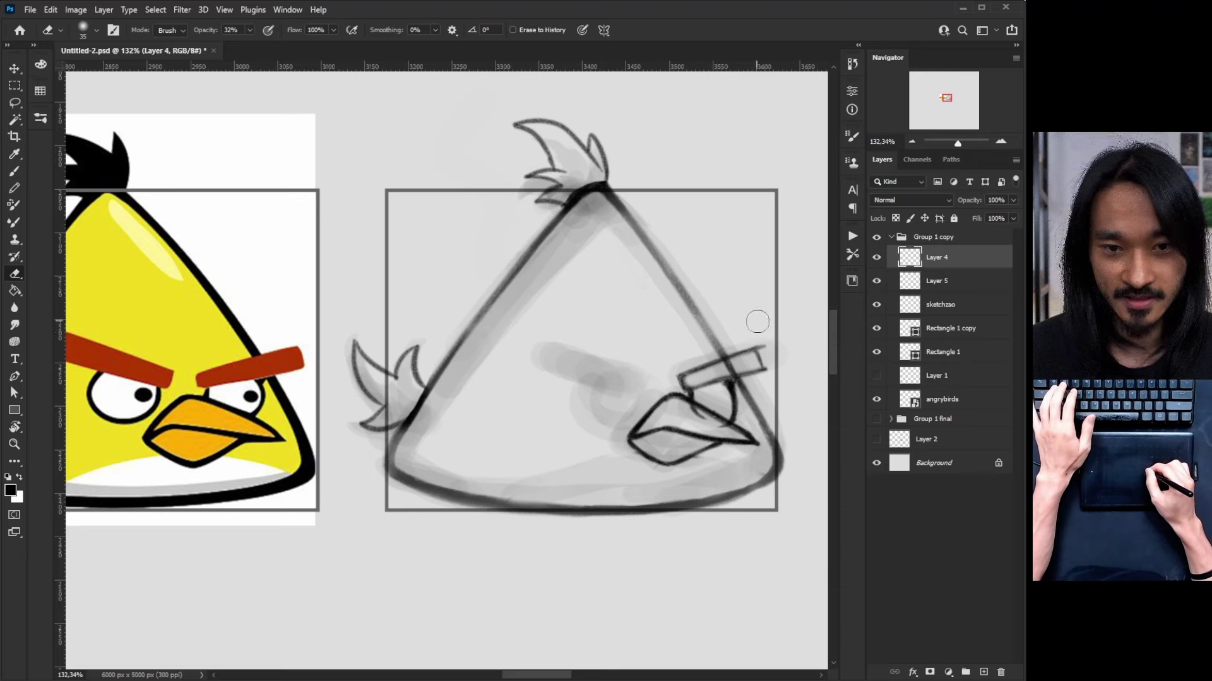
key(0)
key(bracketleft)
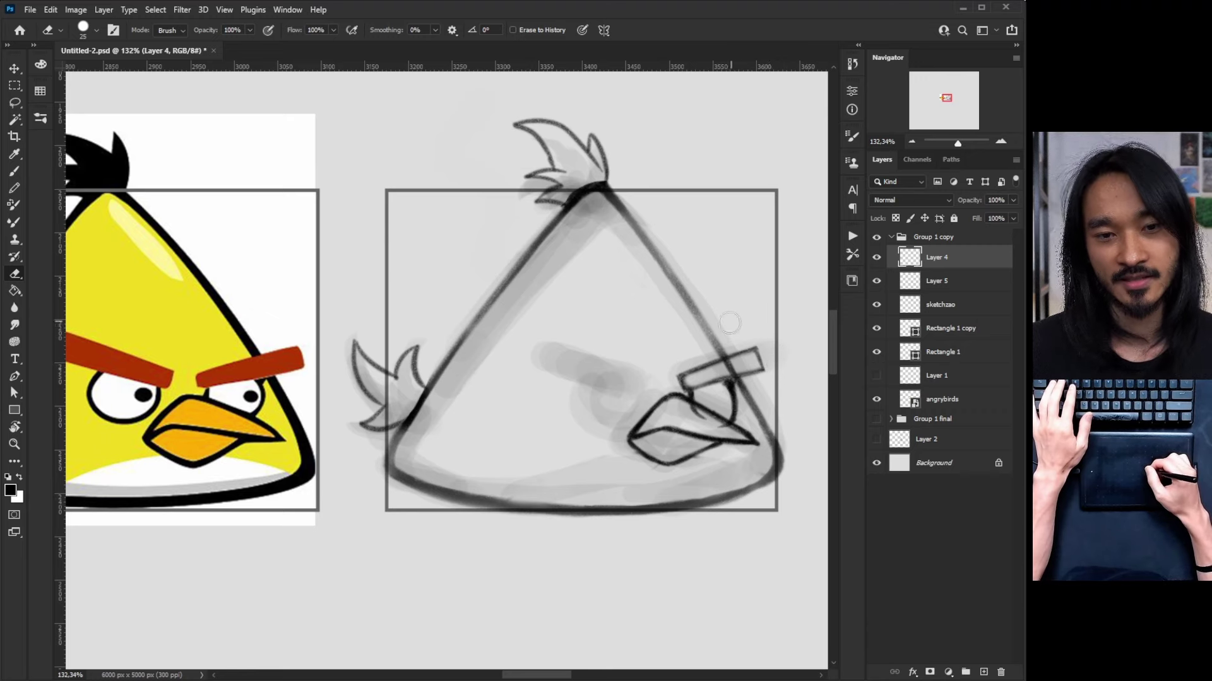
drag(724, 304, 744, 301)
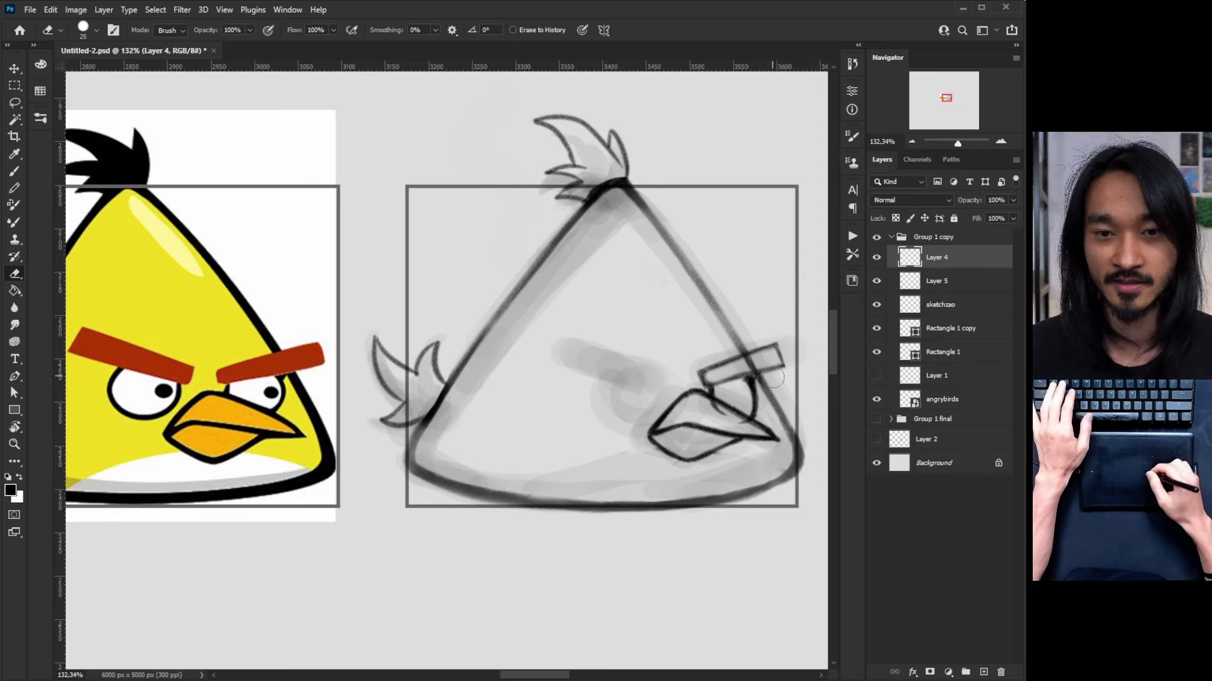
Toggle Layer 4 to check its eye and eyebrow lines, and erase the part of the eye outline overlapping the beak
click(878, 258)
click(877, 258)
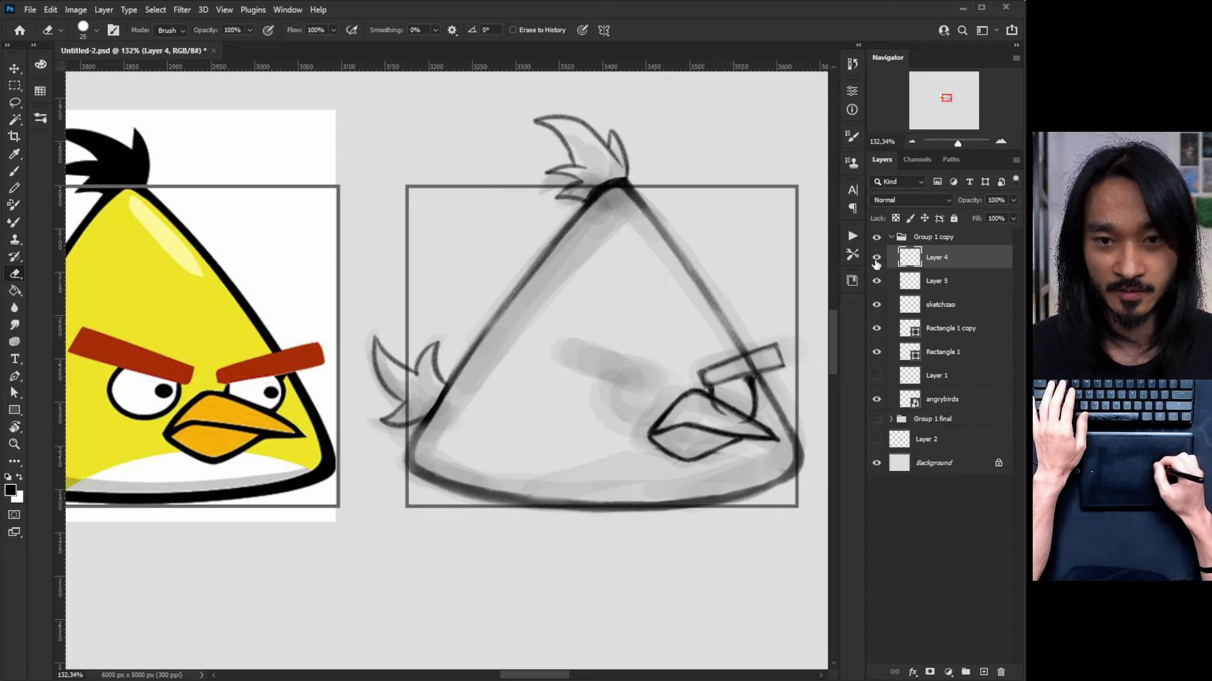
click(877, 260)
click(877, 260)
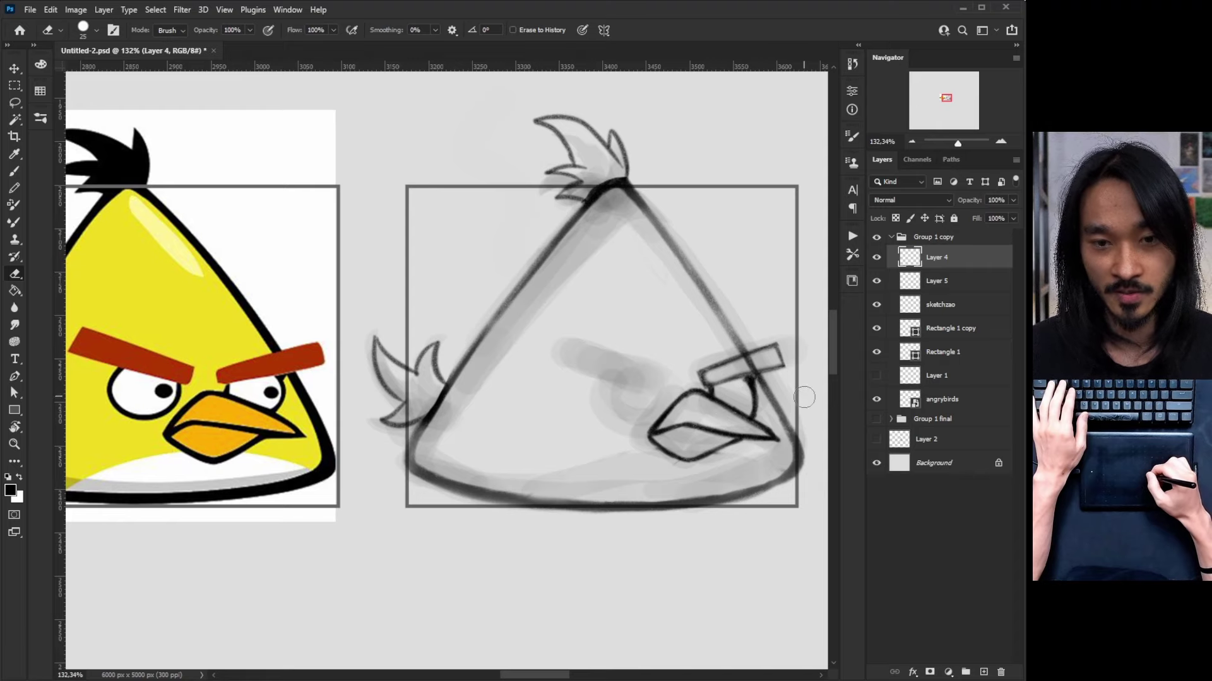
Reduce the eraser size to 10 and erase the body outline crossing the right eyebrow on Layer 5
key(bracketleft)
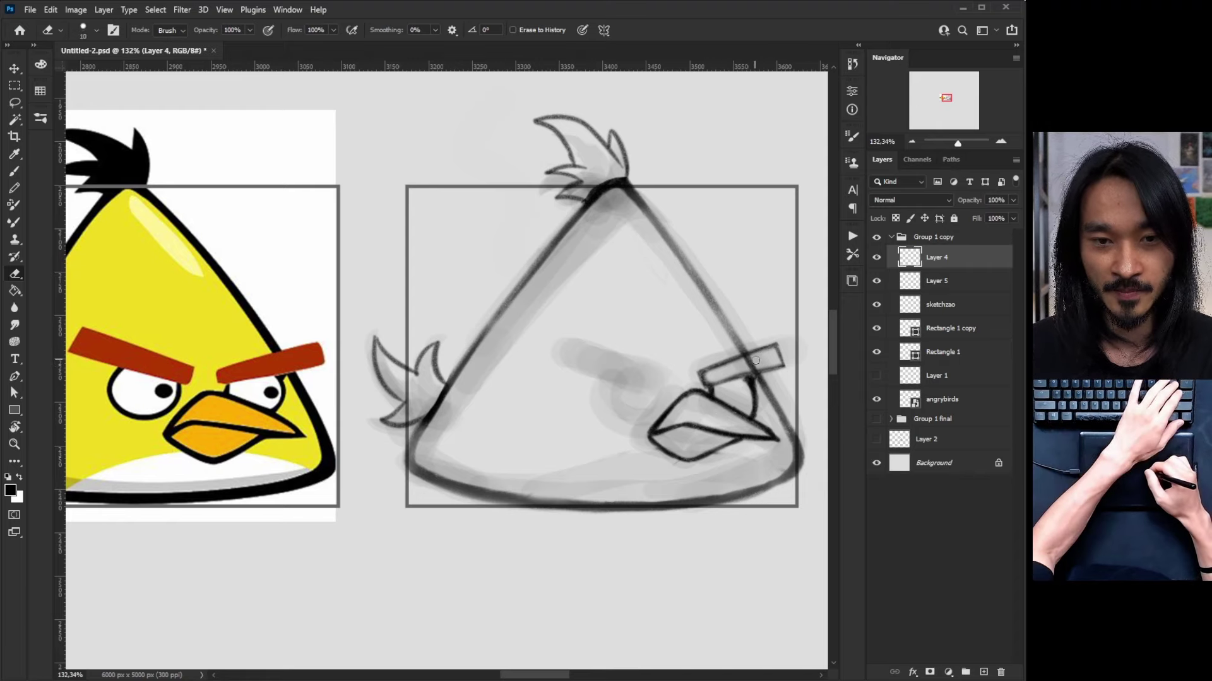
key(bracketleft)
key(bracketleft)
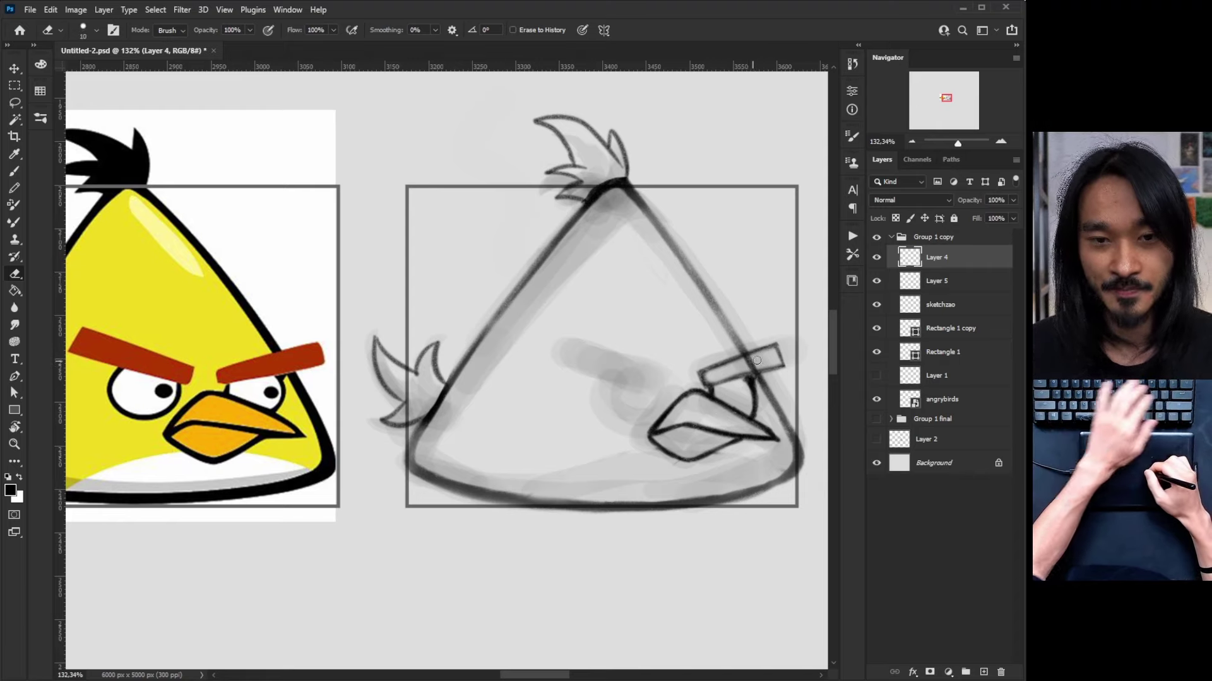
click(877, 282)
click(878, 283)
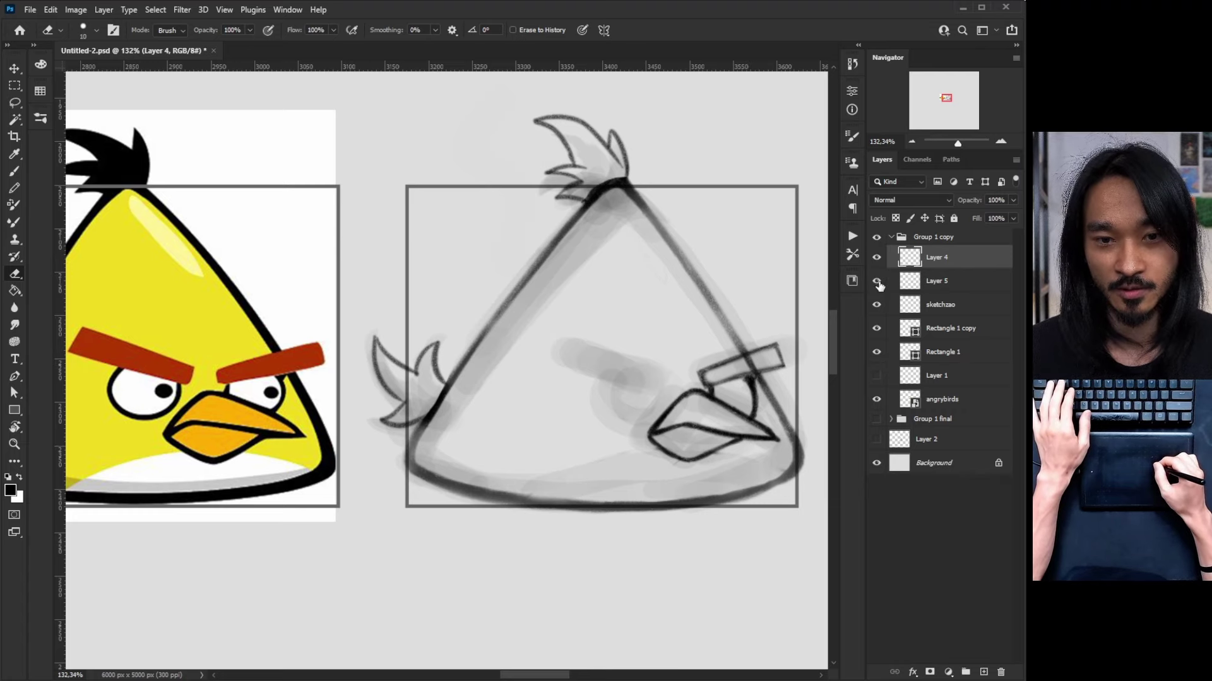
click(927, 286)
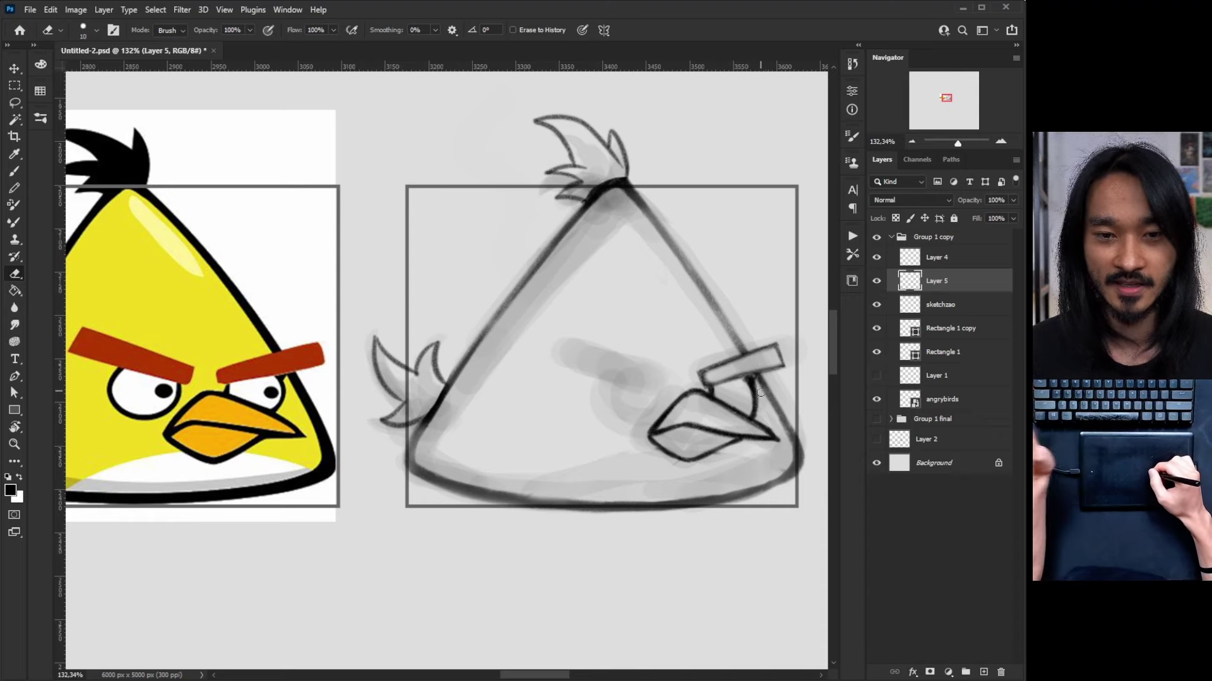
click(877, 258)
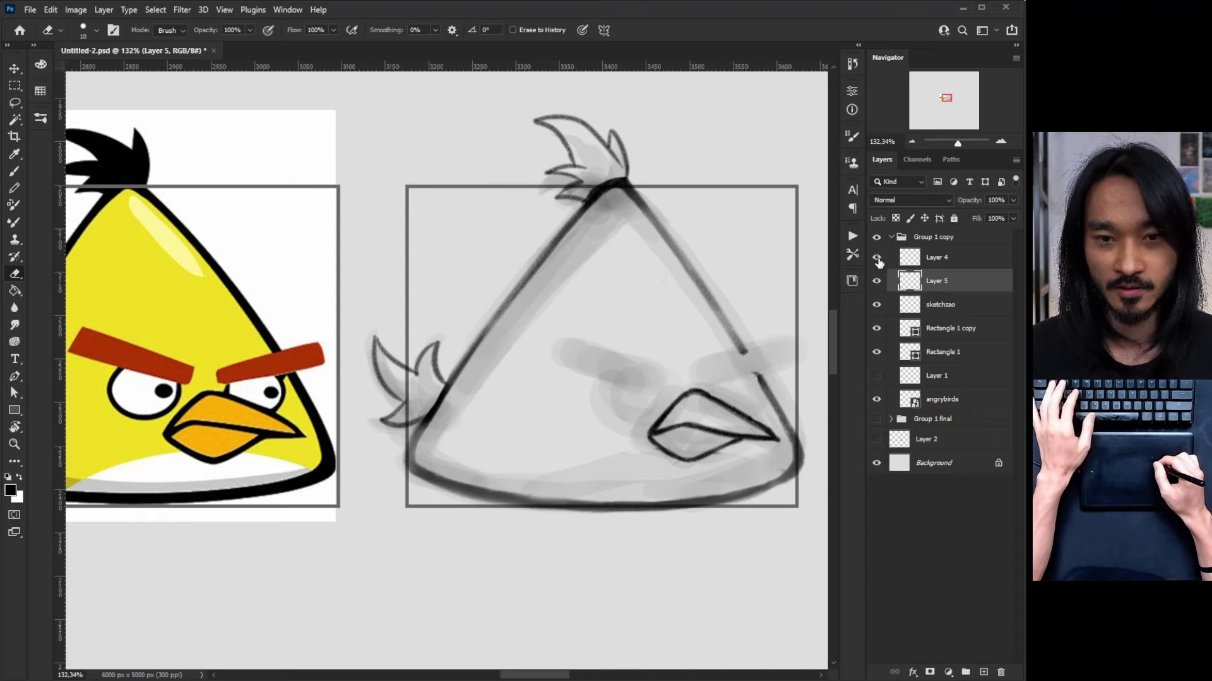
click(878, 259)
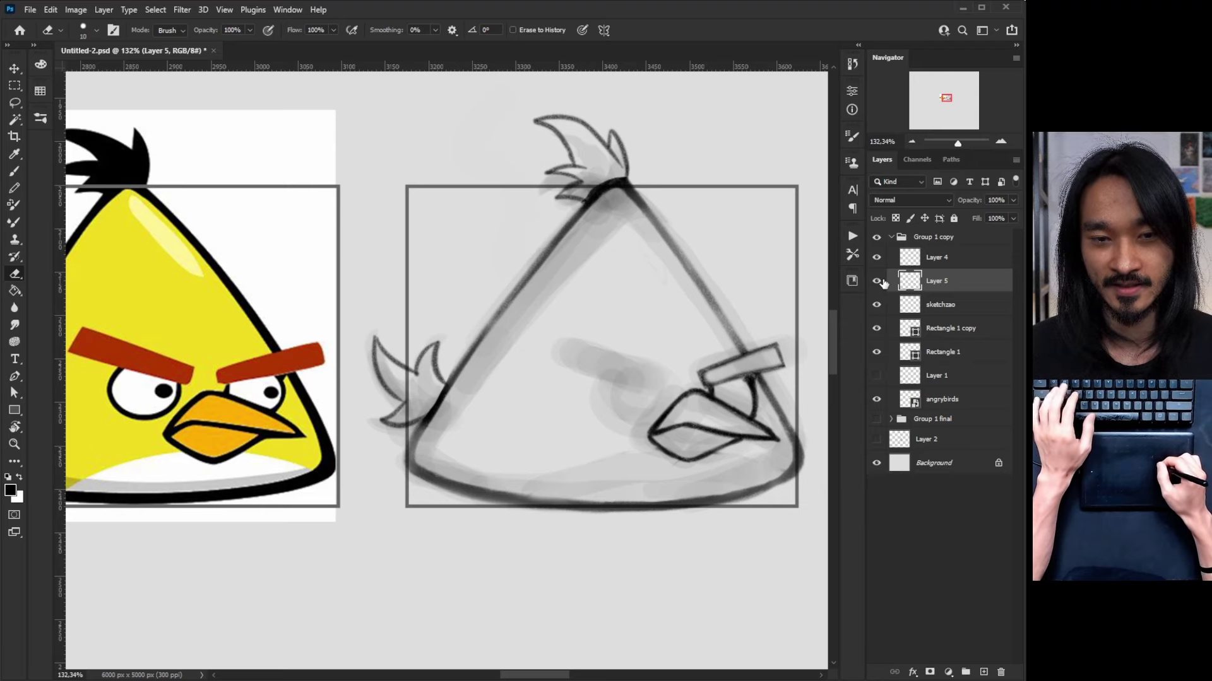
Merge Layer 4 and Layer 5 into one layer and toggle the merged layer's visibility to check it
shift+click(949, 261)
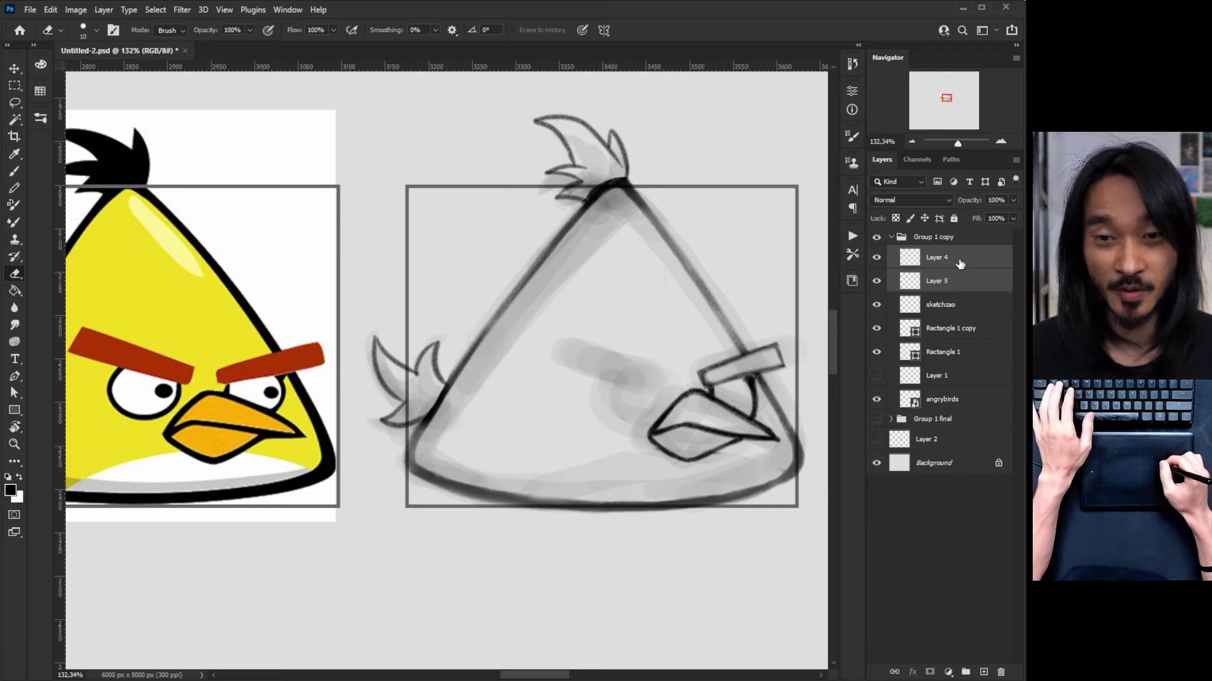
right_click(930, 261)
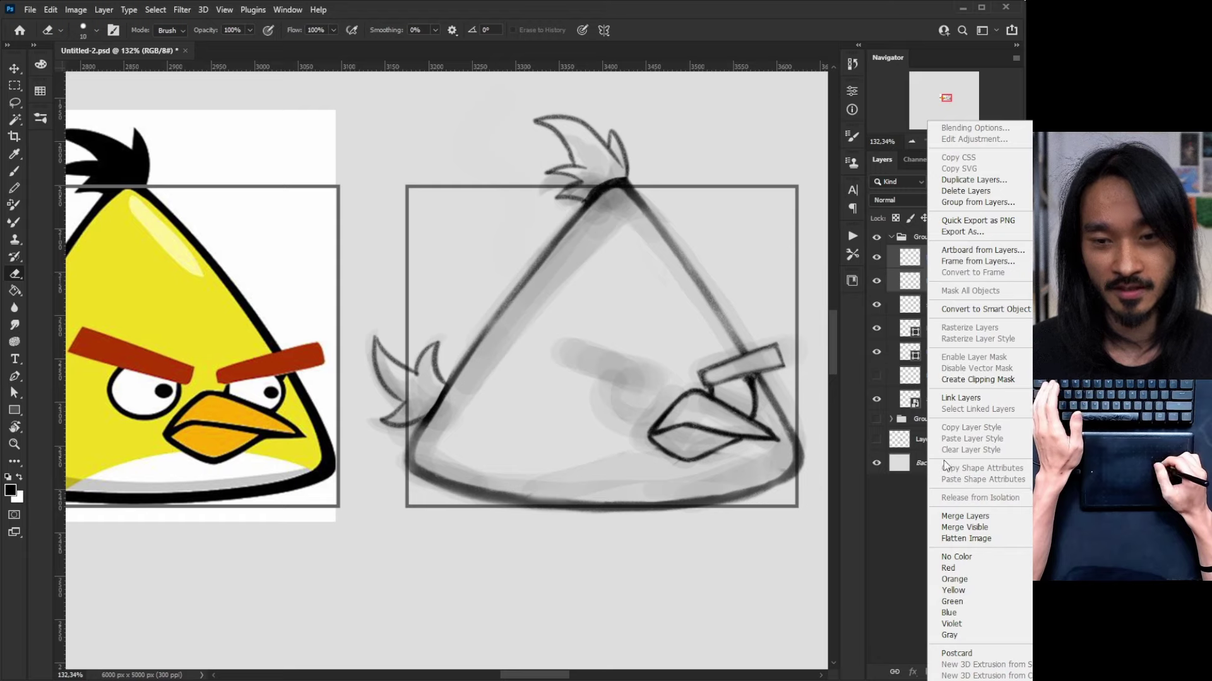
click(909, 263)
ctrl+click(954, 285)
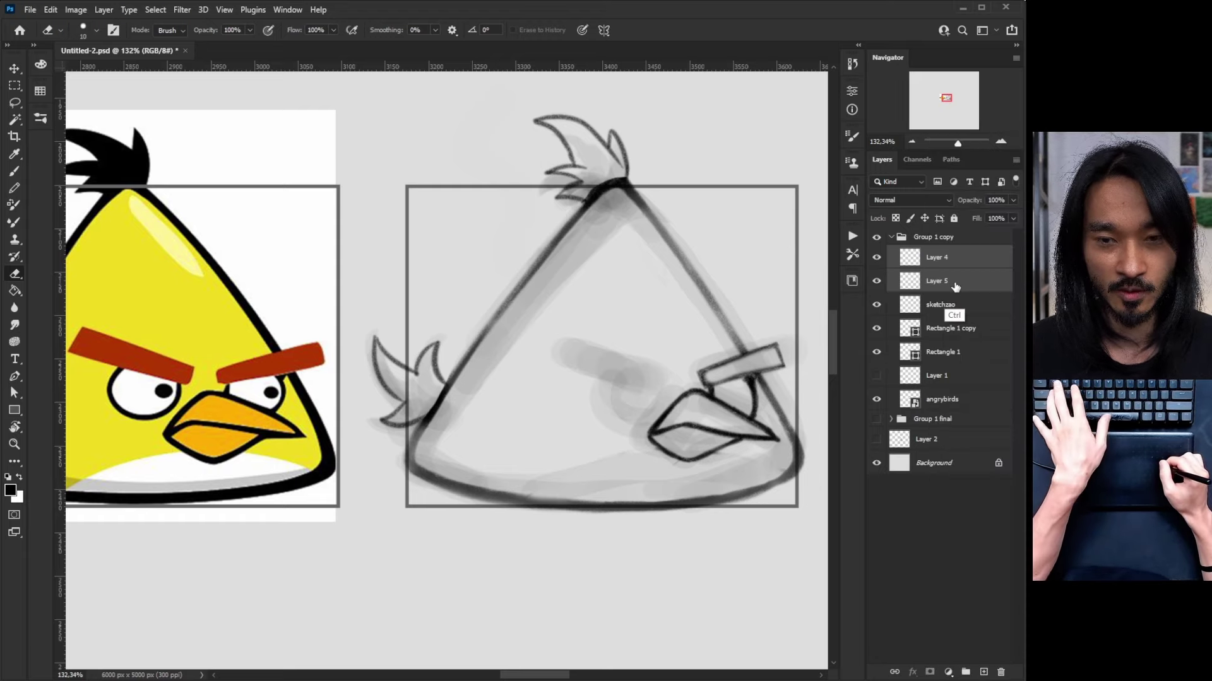
key(ctrl+e)
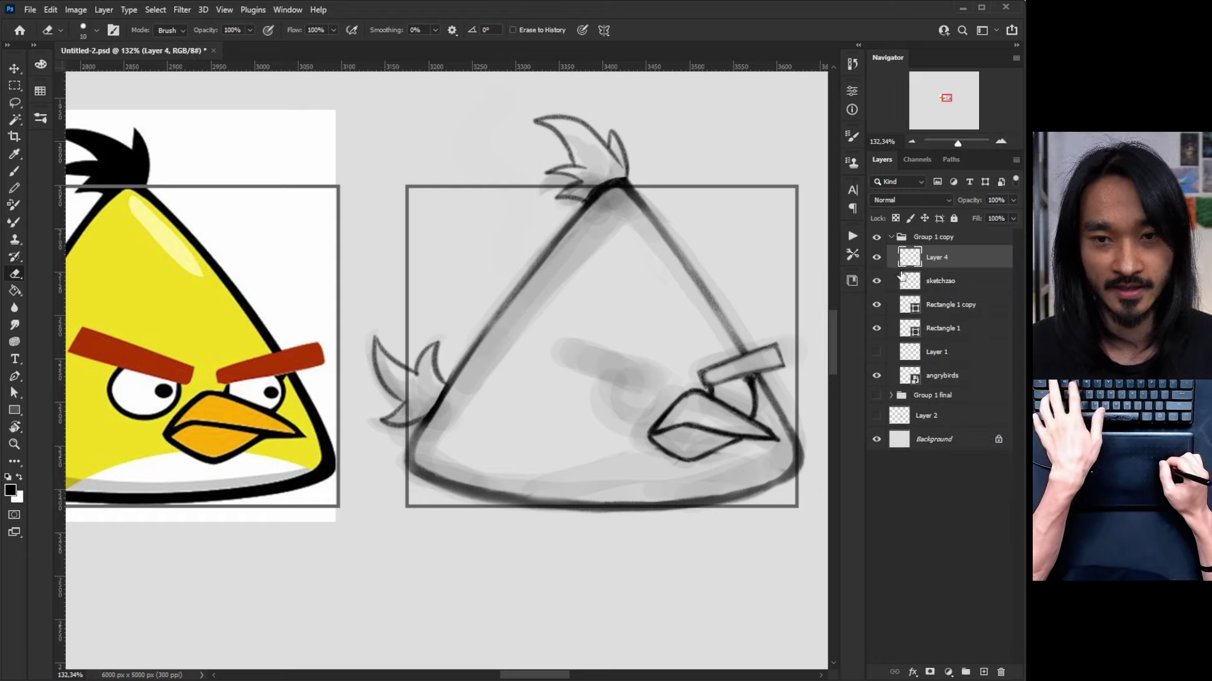
click(878, 259)
click(879, 260)
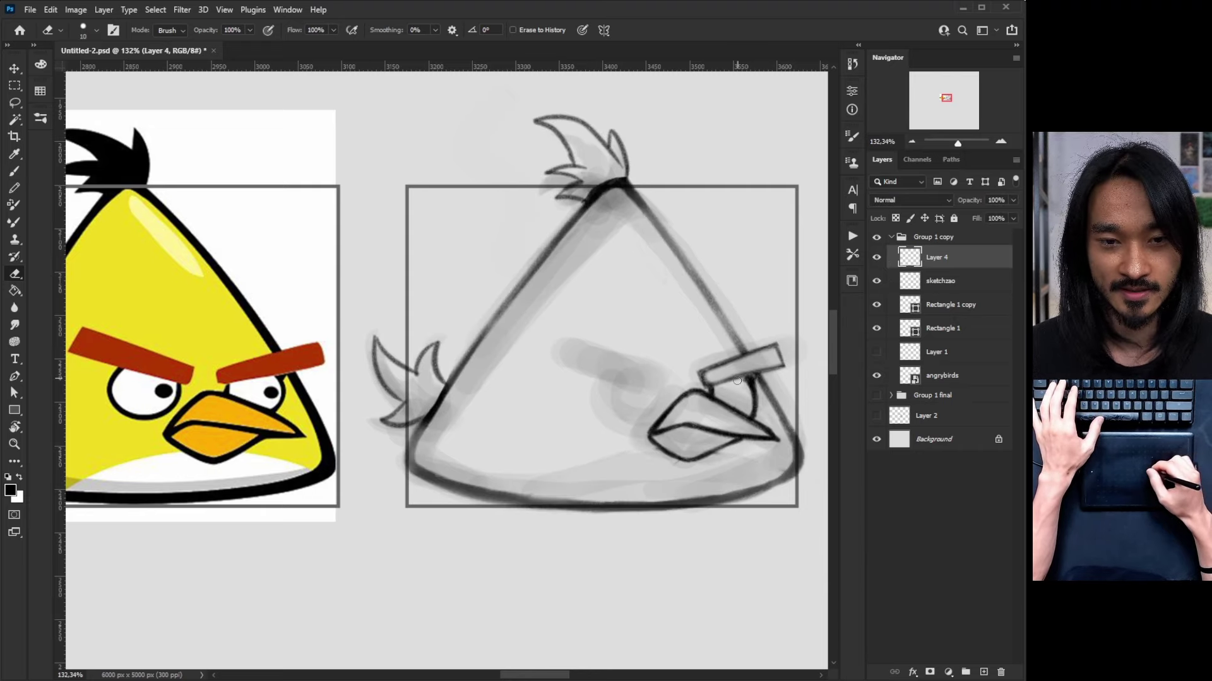
Create a new layer above Layer 4 and sketch the left eyebrow's upper edge and the curve of the left eye
mouse_move(737, 380)
mouse_down()
mouse_move(810, 377)
mouse_move(717, 386)
mouse_up()
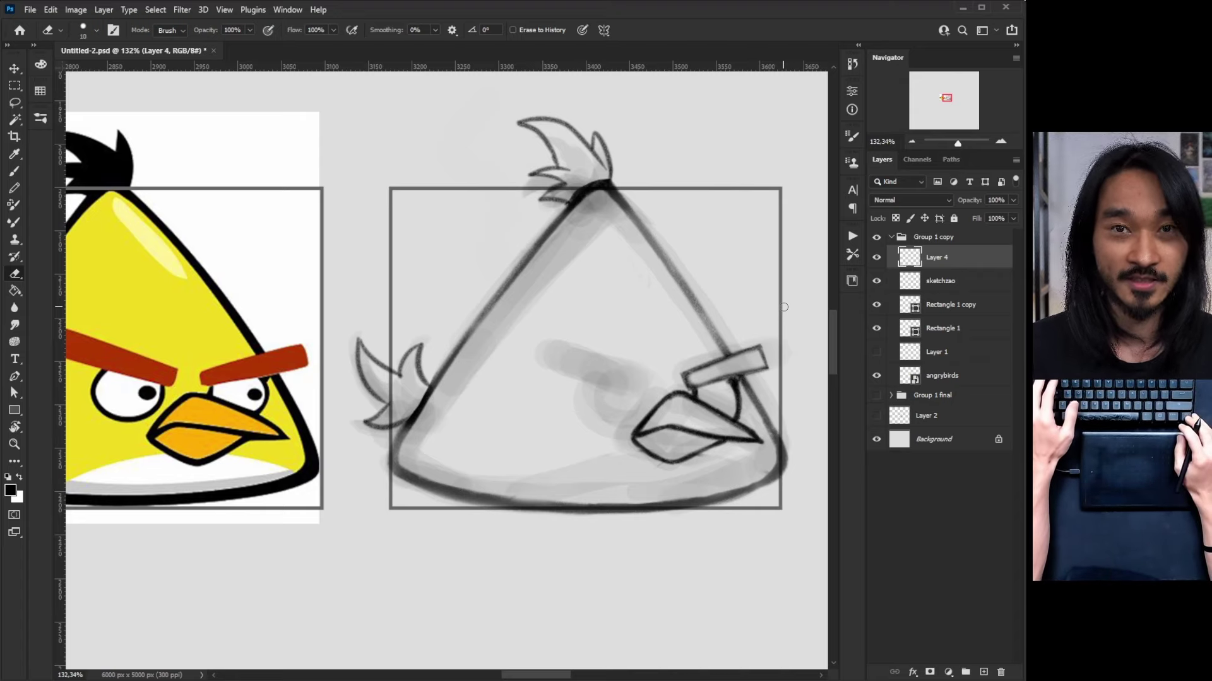
key(ctrl+shift+n)
key(Return)
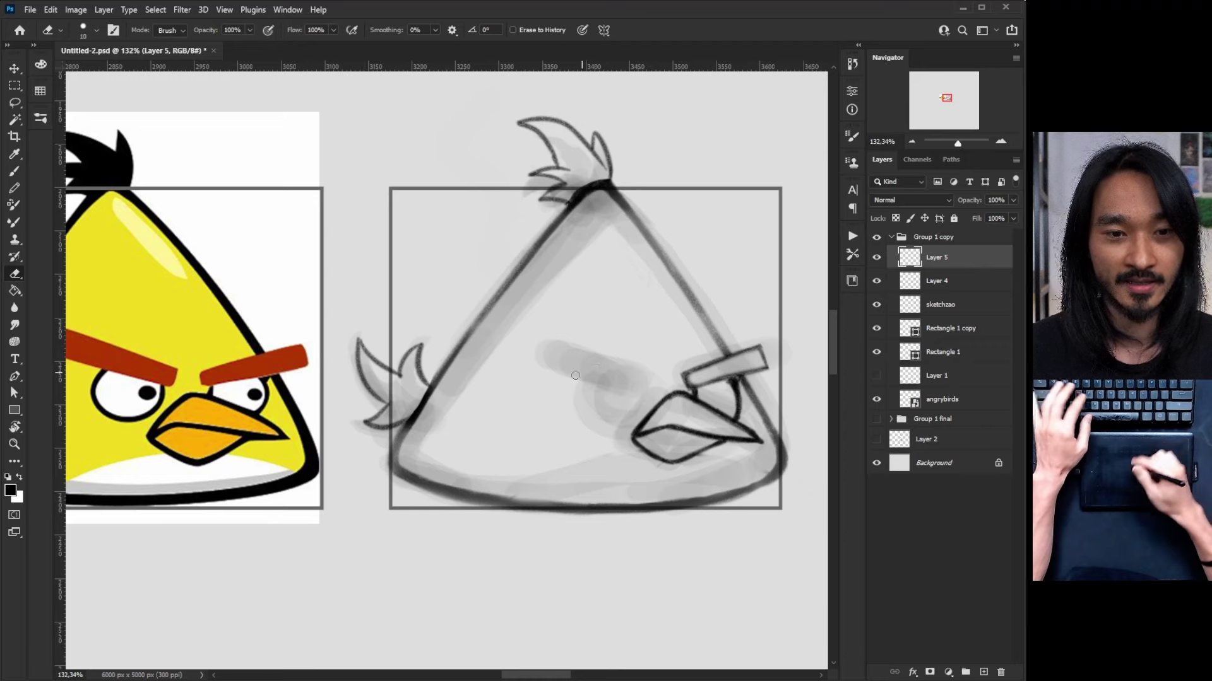
key(b)
mouse_move(541, 342)
mouse_down()
mouse_move(640, 370)
mouse_move(636, 388)
mouse_move(617, 340)
mouse_move(611, 364)
mouse_move(621, 363)
mouse_move(622, 349)
mouse_move(596, 374)
mouse_move(605, 368)
mouse_up()
Hide and reshow Layer 4, and shift the left eyebrow and eye lines on Layer 5 slightly toward the beak
key(v)
click(877, 281)
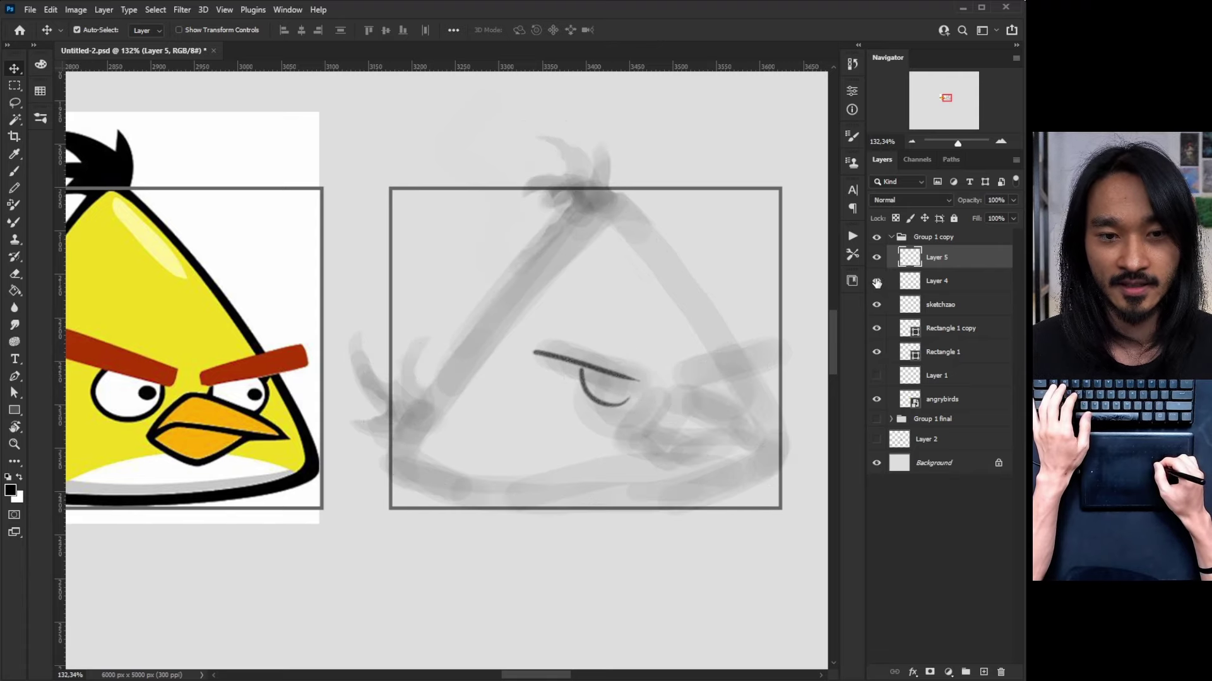
click(877, 281)
mouse_move(588, 370)
mouse_down()
mouse_move(602, 362)
mouse_move(600, 375)
mouse_up()
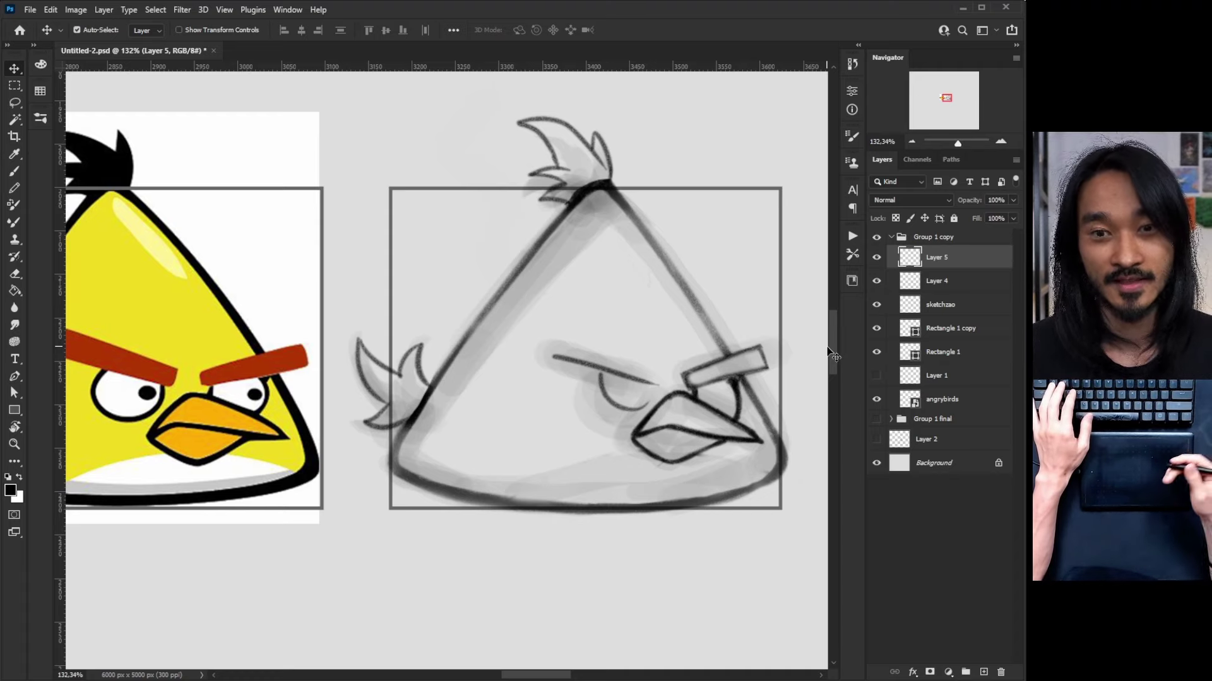
Delete Layer 5 with the trial eyebrow and eye lines
drag(675, 397, 711, 392)
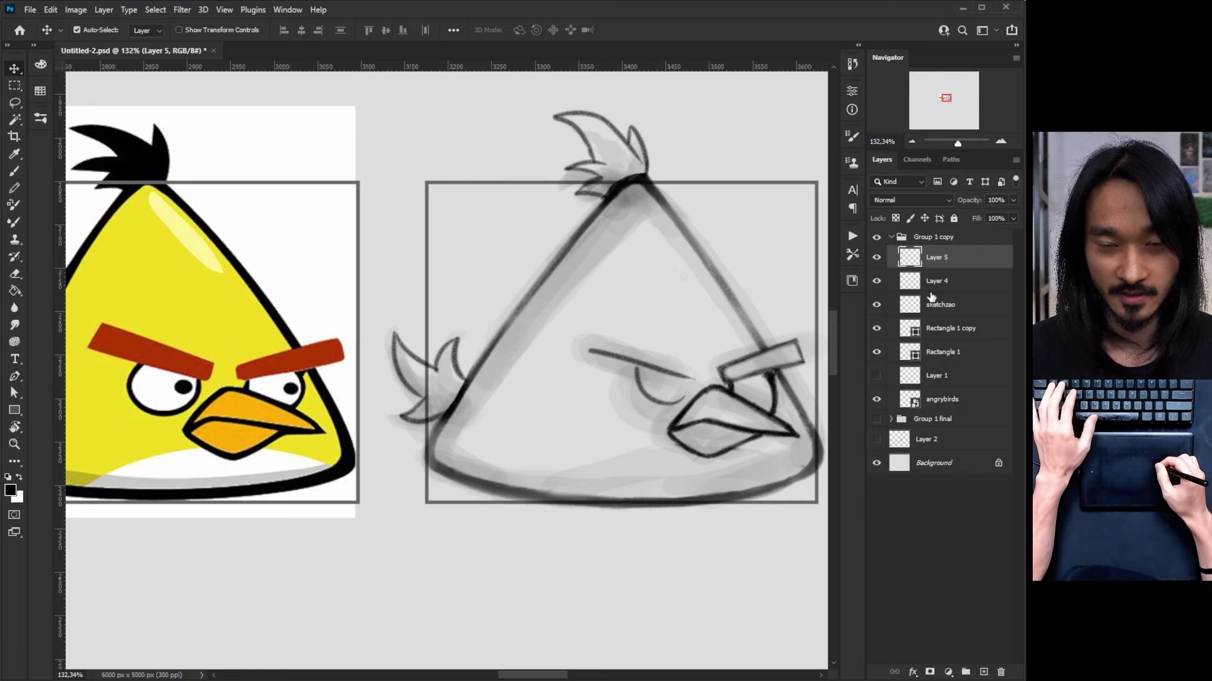
click(1002, 672)
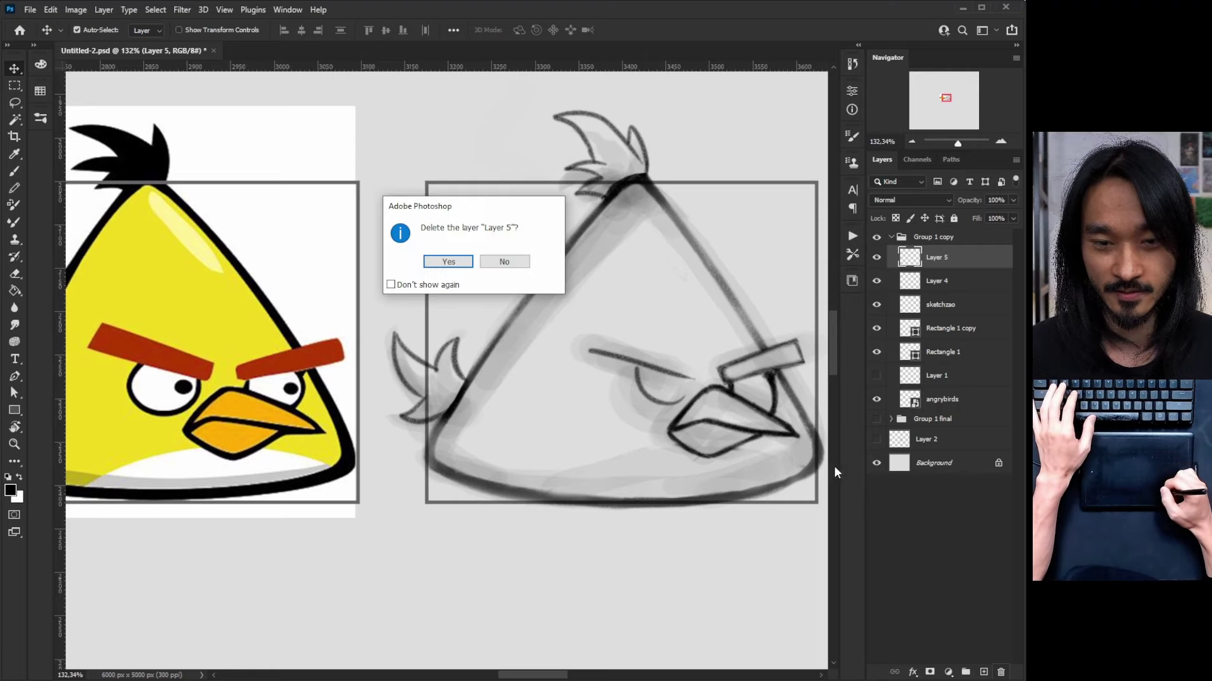
click(448, 261)
Draw the left eye's rounded outline over the sketch on a fresh Layer 5, undoing the unsatisfactory strokes
drag(657, 404, 702, 392)
key(b)
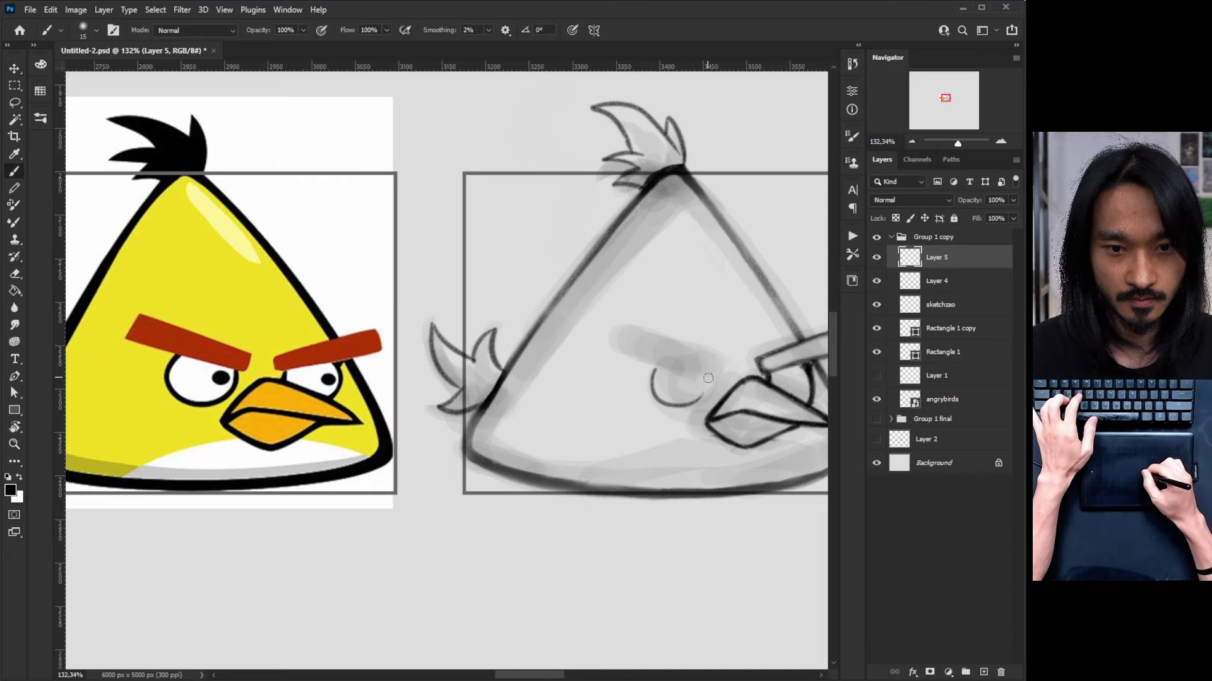
key(ctrl+z)
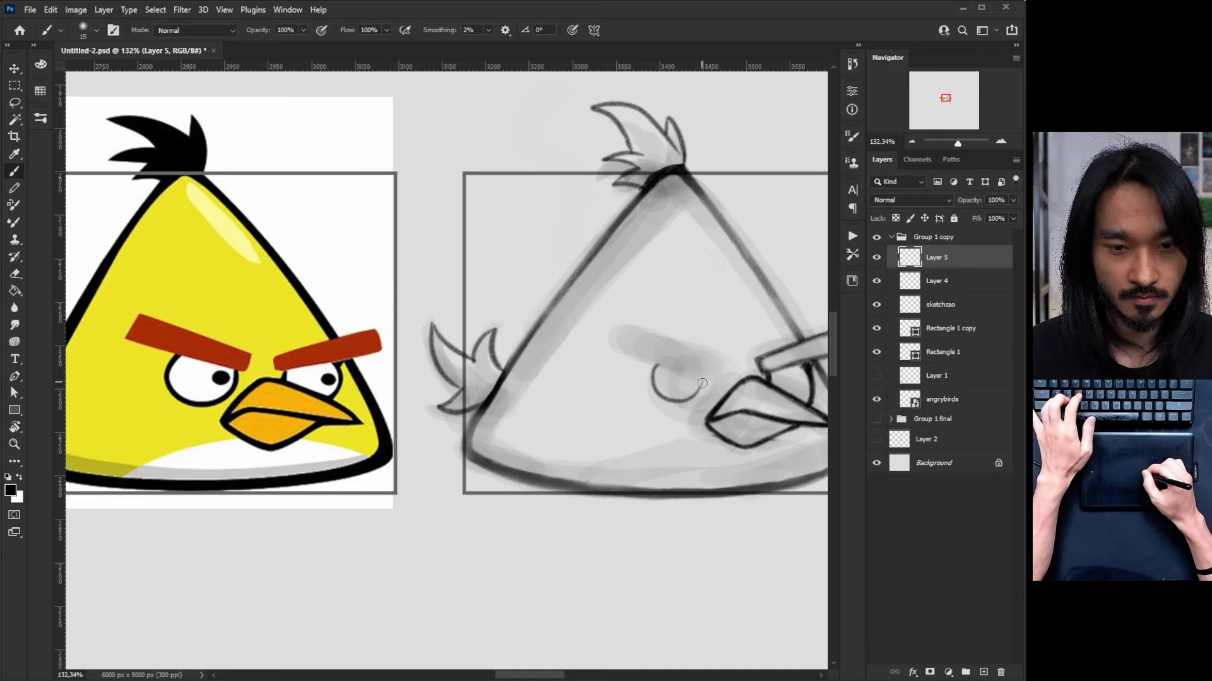
drag(660, 366, 705, 377)
key(ctrl+z)
mouse_move(659, 366)
mouse_down()
mouse_move(692, 397)
mouse_move(666, 405)
mouse_move(713, 382)
mouse_move(714, 373)
mouse_move(687, 378)
mouse_move(702, 367)
mouse_up()
key(ctrl+z)
key(ctrl+z)
key(e)
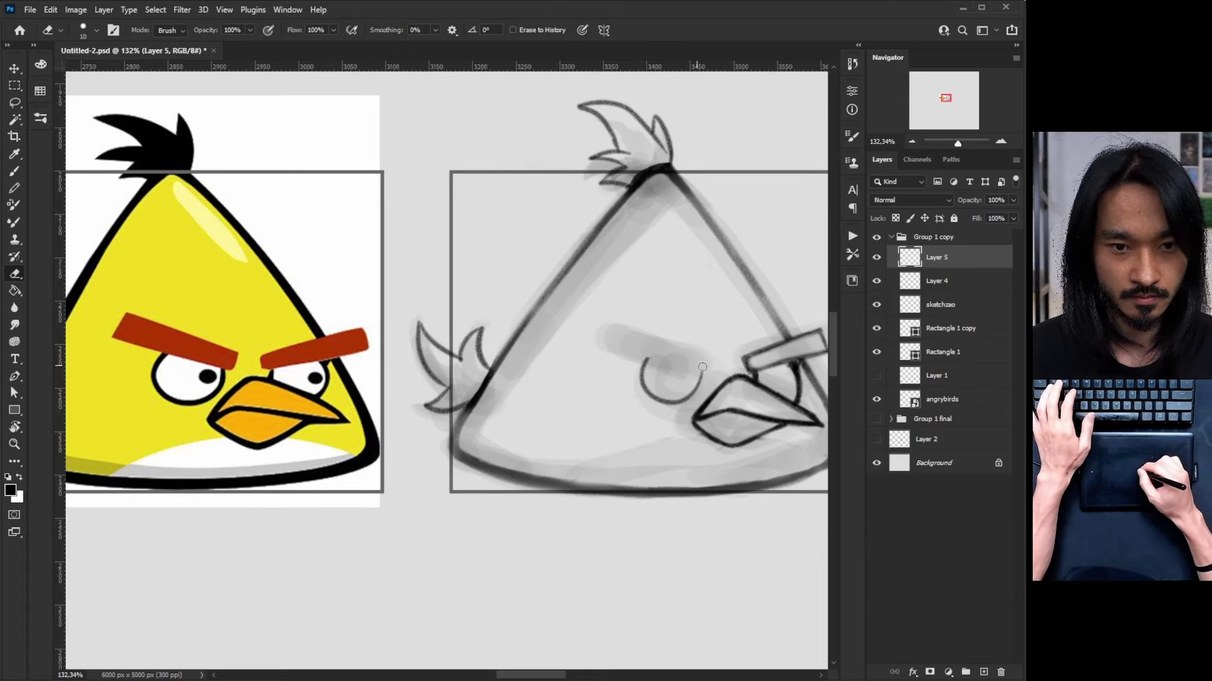
Draw the two short end lines of the left eyebrow, undoing the poorly placed strokes
key(b)
mouse_move(603, 340)
mouse_down()
mouse_move(614, 327)
mouse_move(598, 344)
mouse_up()
key(ctrl+z)
drag(717, 355, 708, 377)
key(ctrl+z)
key(ctrl+z)
Draw the left eyebrow's long lower edge along the eye between its two end lines, retrying the stroke as needed
key(r)
mouse_move(618, 308)
mouse_down()
mouse_move(481, 238)
mouse_move(392, 406)
mouse_move(455, 393)
mouse_move(439, 351)
mouse_move(451, 369)
mouse_move(440, 377)
mouse_move(622, 354)
mouse_move(621, 271)
mouse_move(495, 275)
mouse_up()
drag(589, 255, 579, 254)
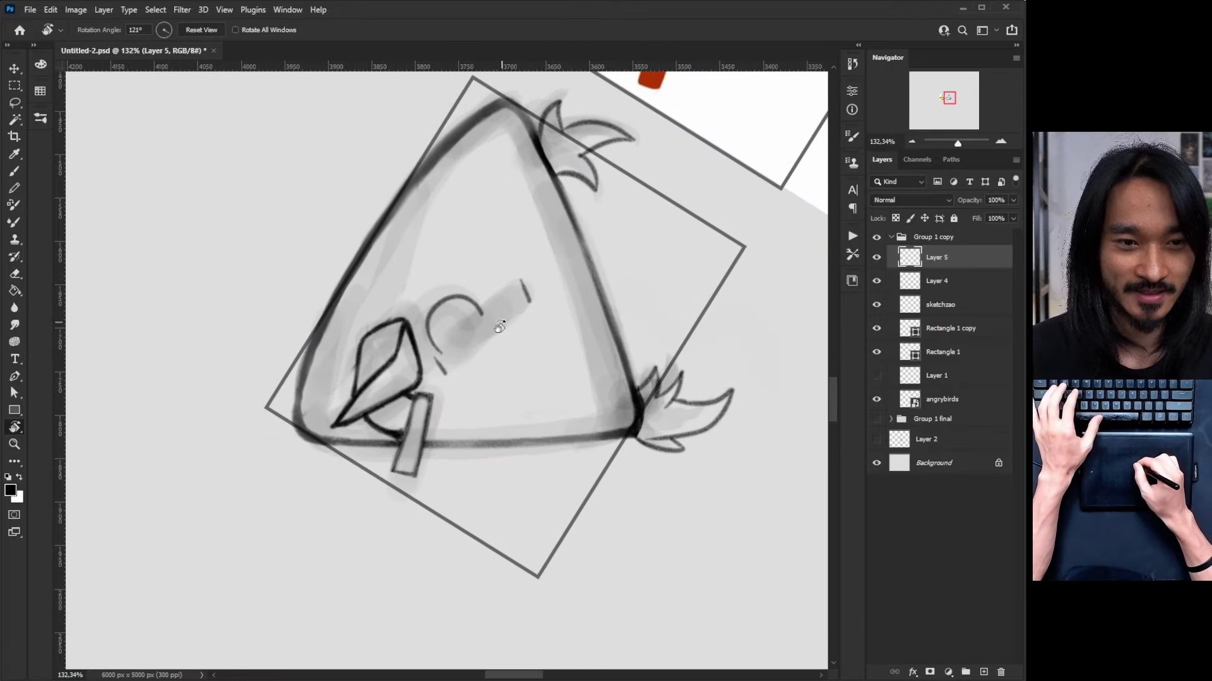
key(z)
drag(468, 354, 490, 355)
key(b)
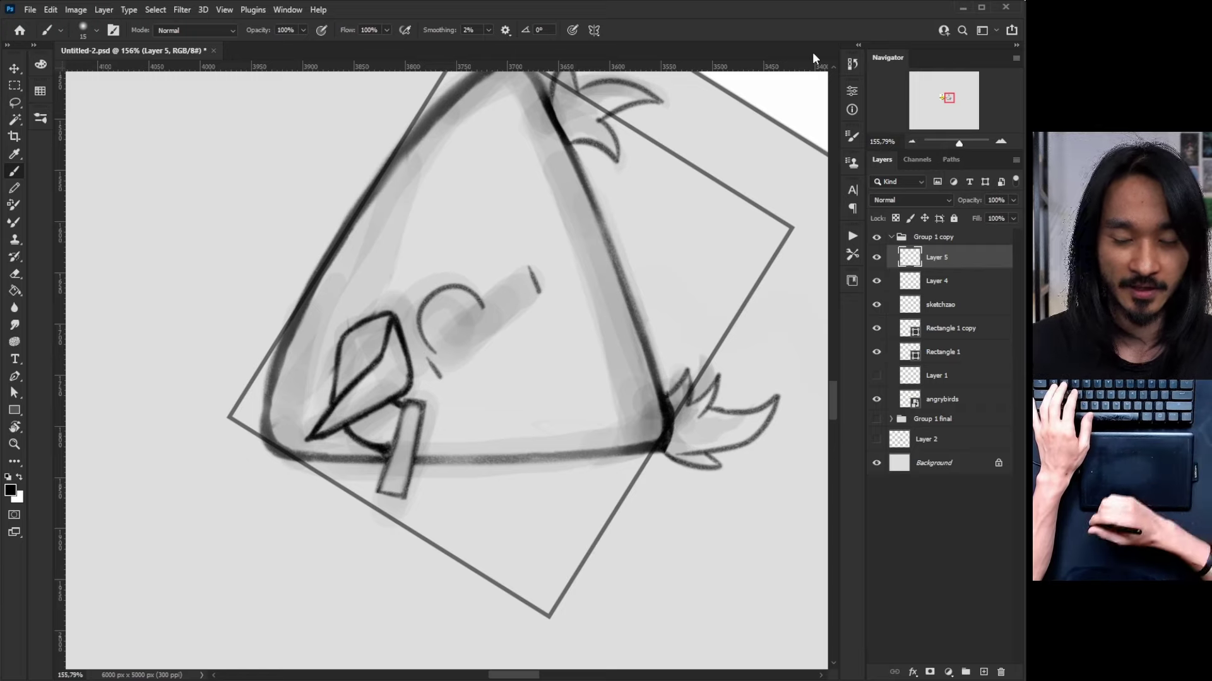
drag(428, 360, 586, 199)
key(ctrl+z)
mouse_move(428, 362)
mouse_down()
mouse_move(584, 216)
mouse_move(470, 320)
mouse_move(575, 228)
mouse_move(562, 248)
mouse_up()
key(ctrl+z)
Clean the lower edge's end, draw the left eyebrow's long upper edge, and erase the overshooting line ends
key(e)
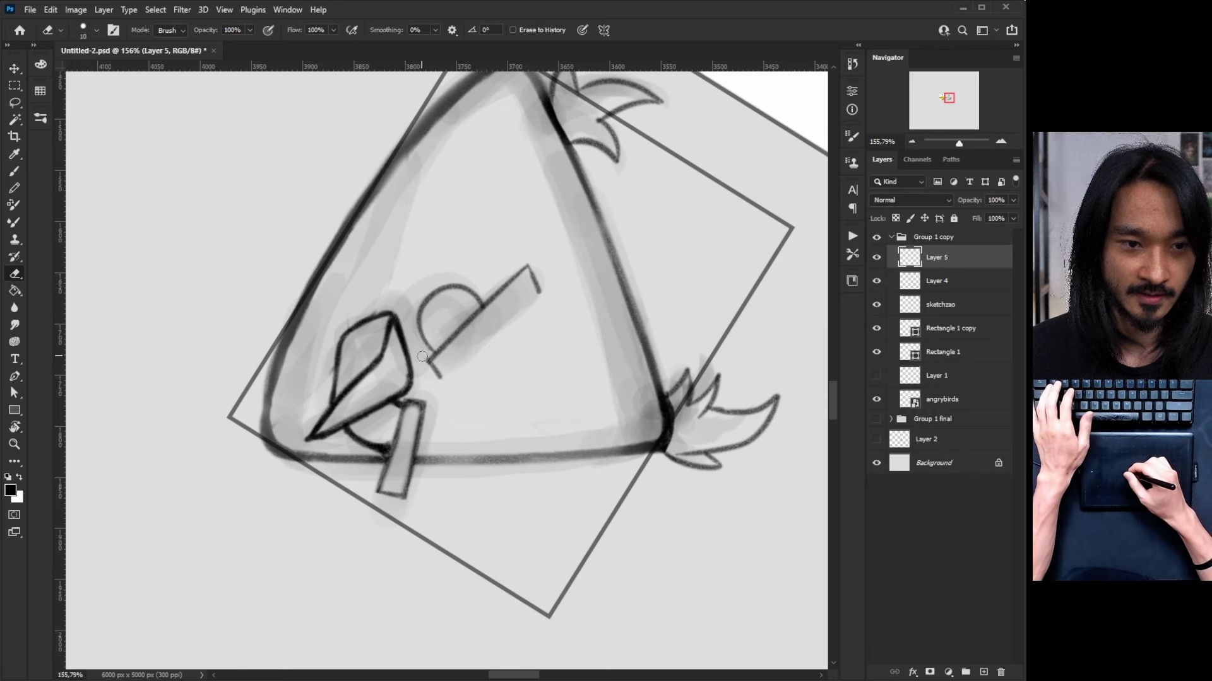
key(b)
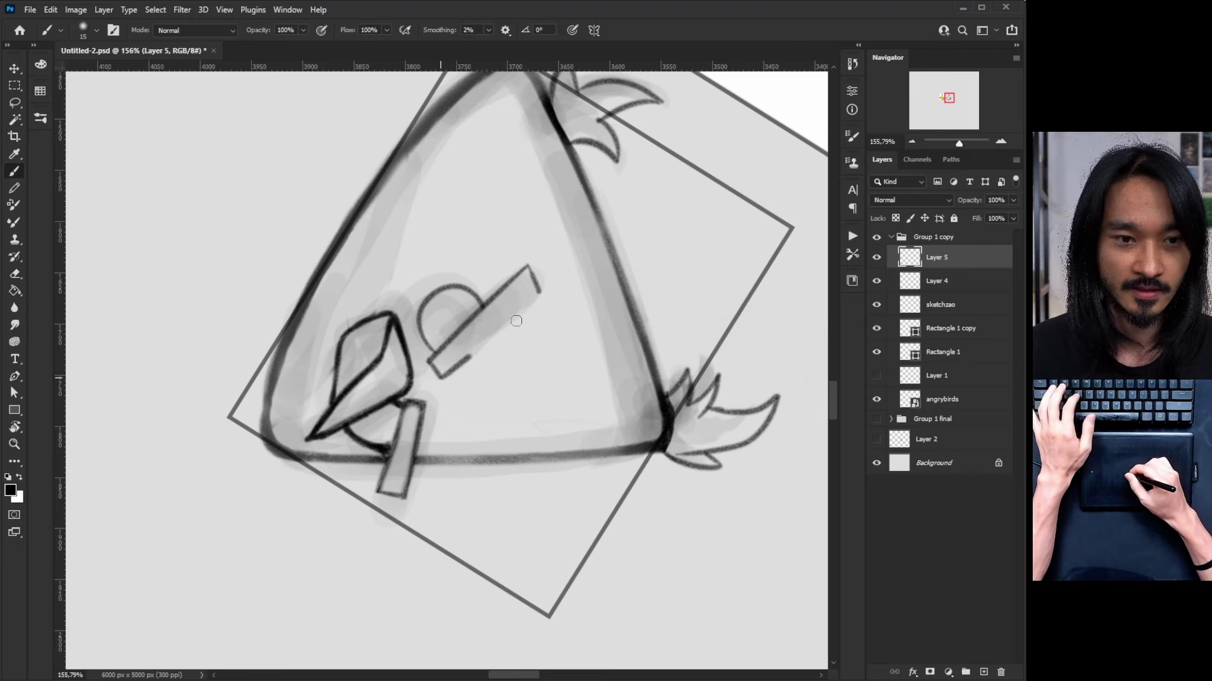
drag(441, 378, 549, 284)
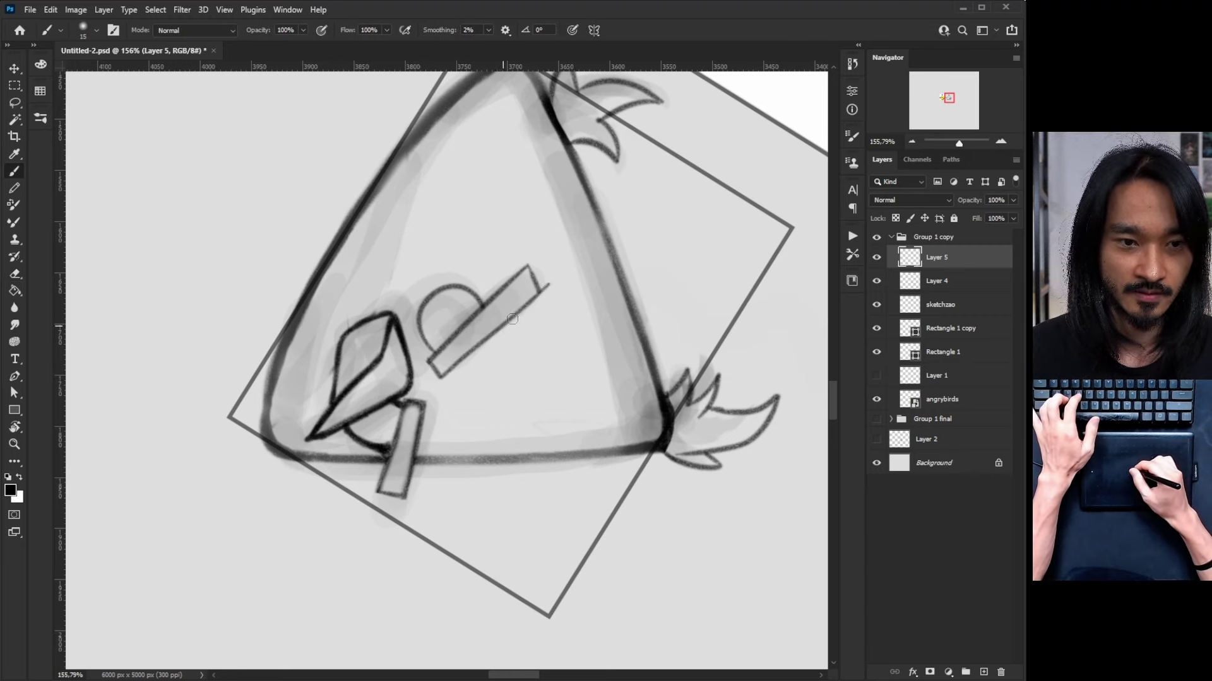
key(e)
key(Escape)
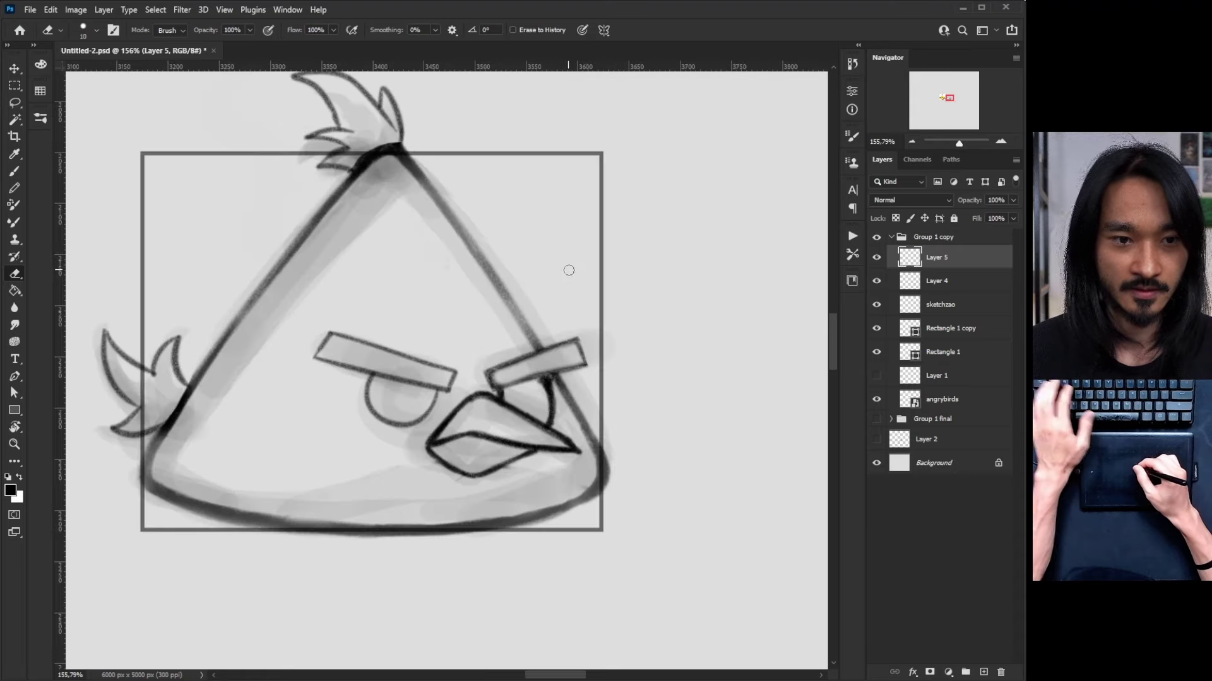
Free-transform the left eye and eyebrow on Layer 5, scaling them to 104.78% and rotating them about 3°
drag(538, 337, 589, 335)
key(ctrl+minus)
drag(397, 408, 558, 397)
key(v)
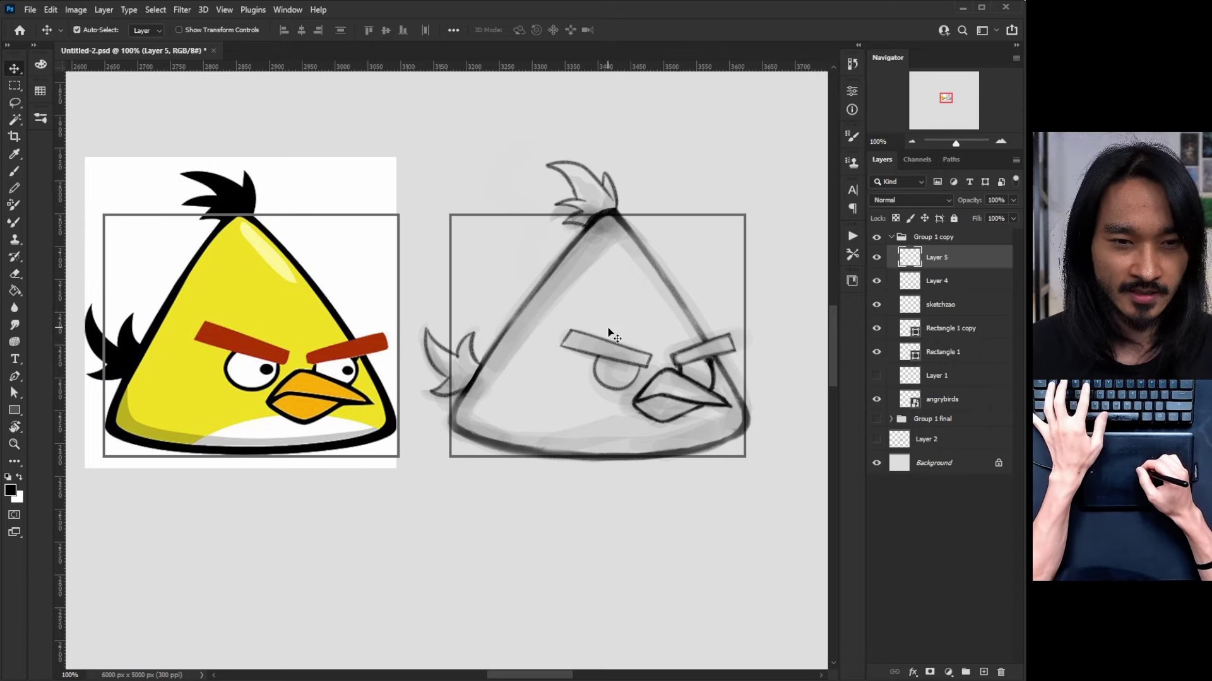
key(ctrl+t)
key(ctrl+t)
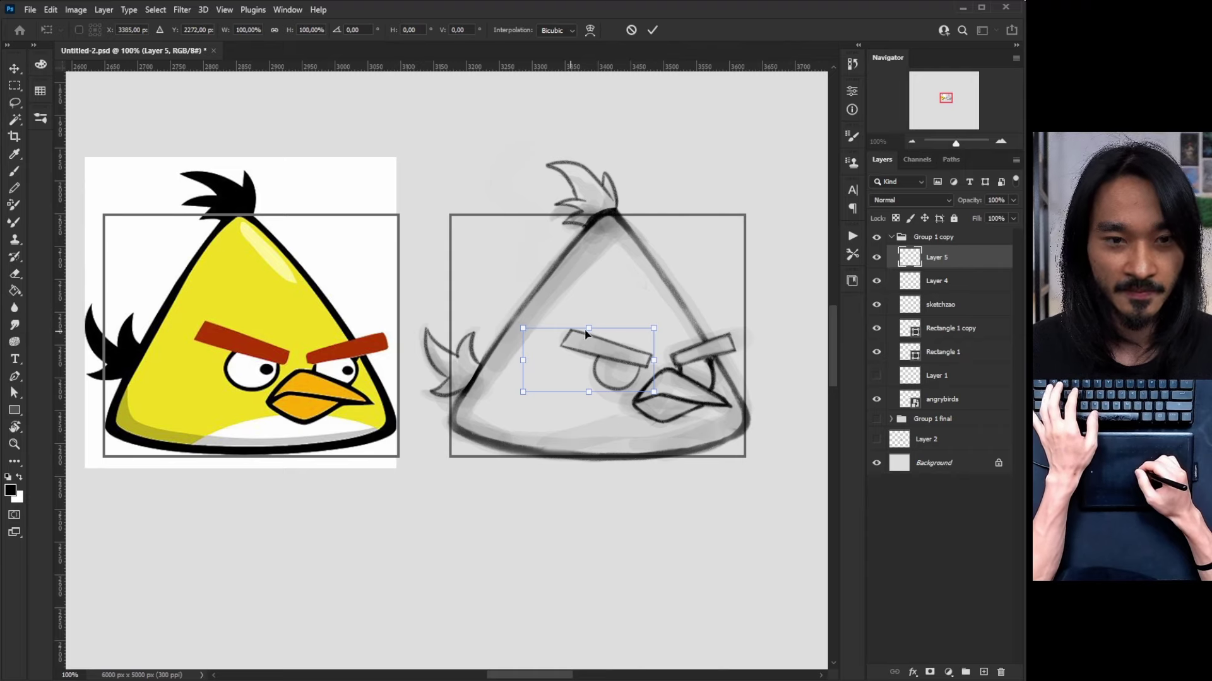
drag(525, 330, 521, 327)
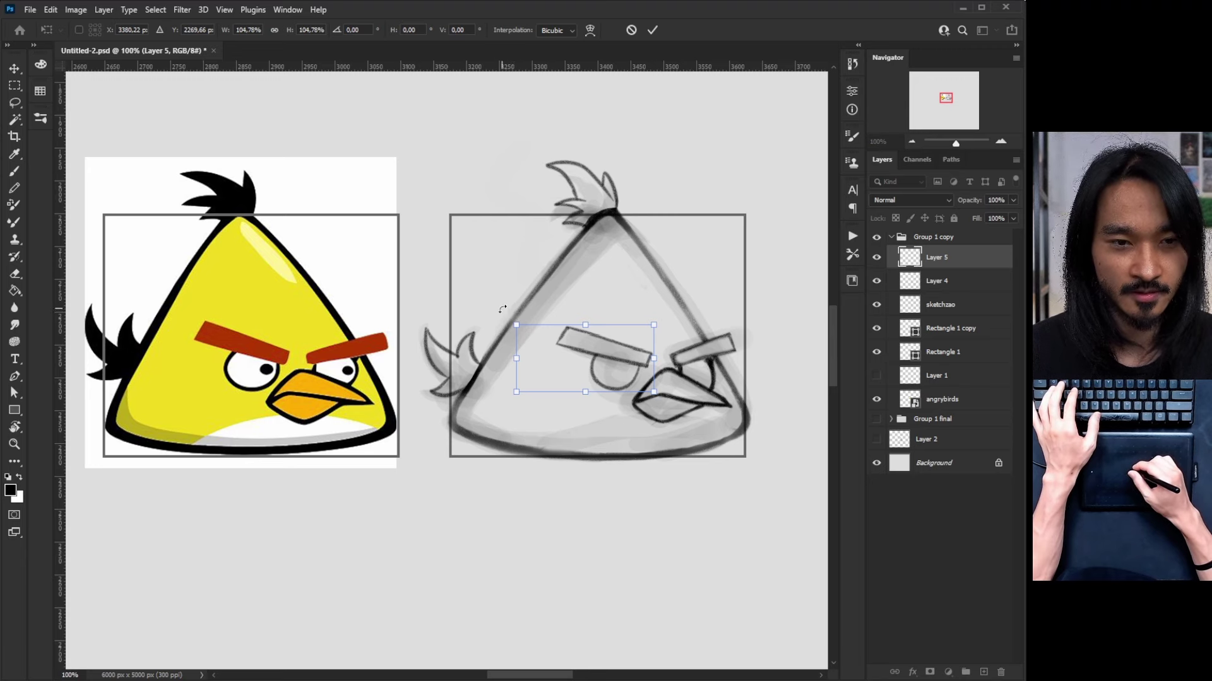
drag(503, 313, 509, 296)
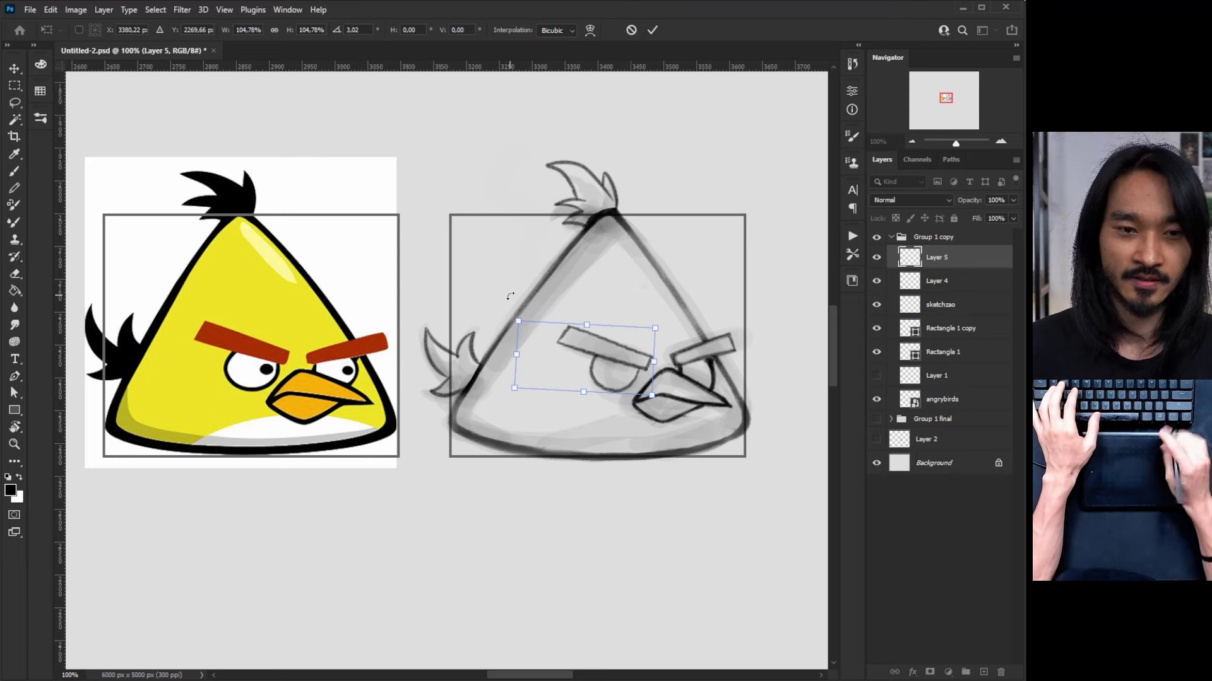
key(Return)
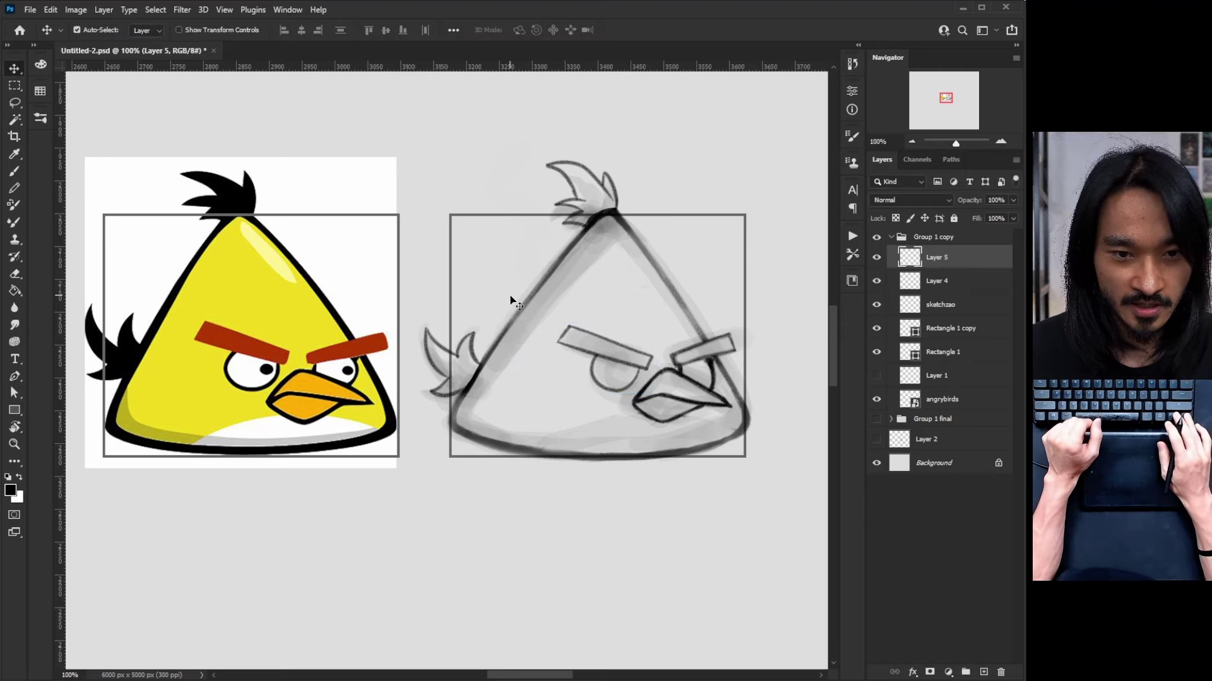
Nudge the left eye and eyebrow on Layer 5 a few pixels right and up
key(Right)
key(Right)
key(Right)
key(Right)
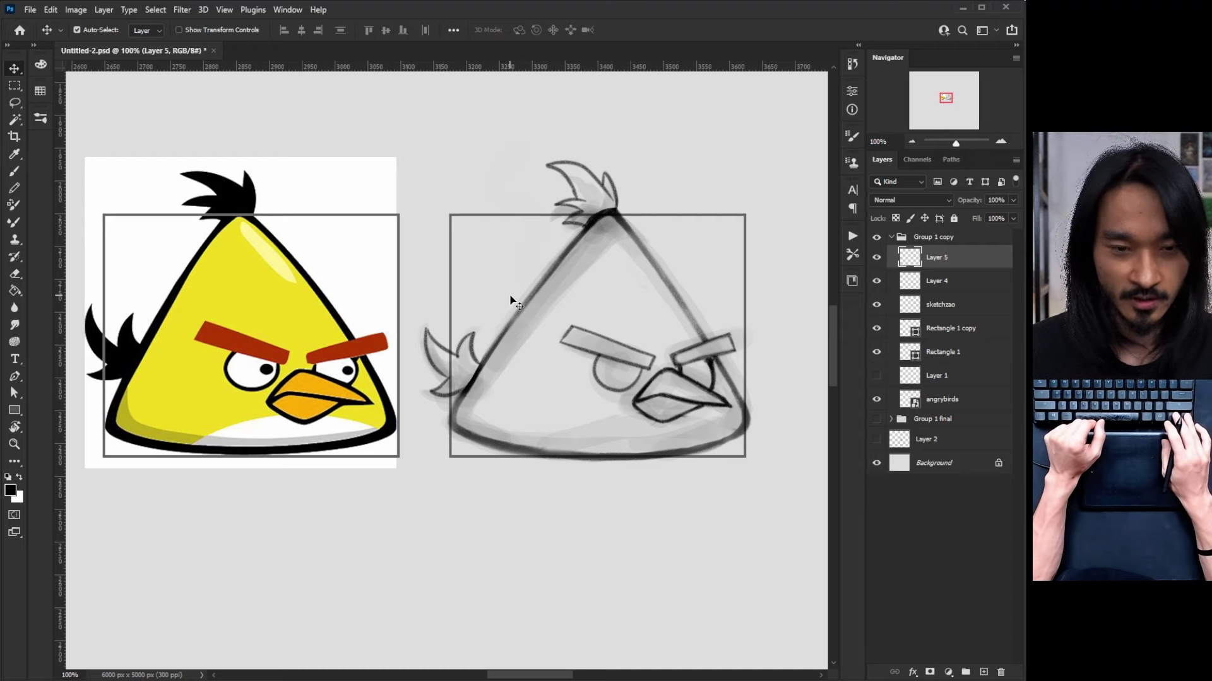
key(Right)
key(Right)
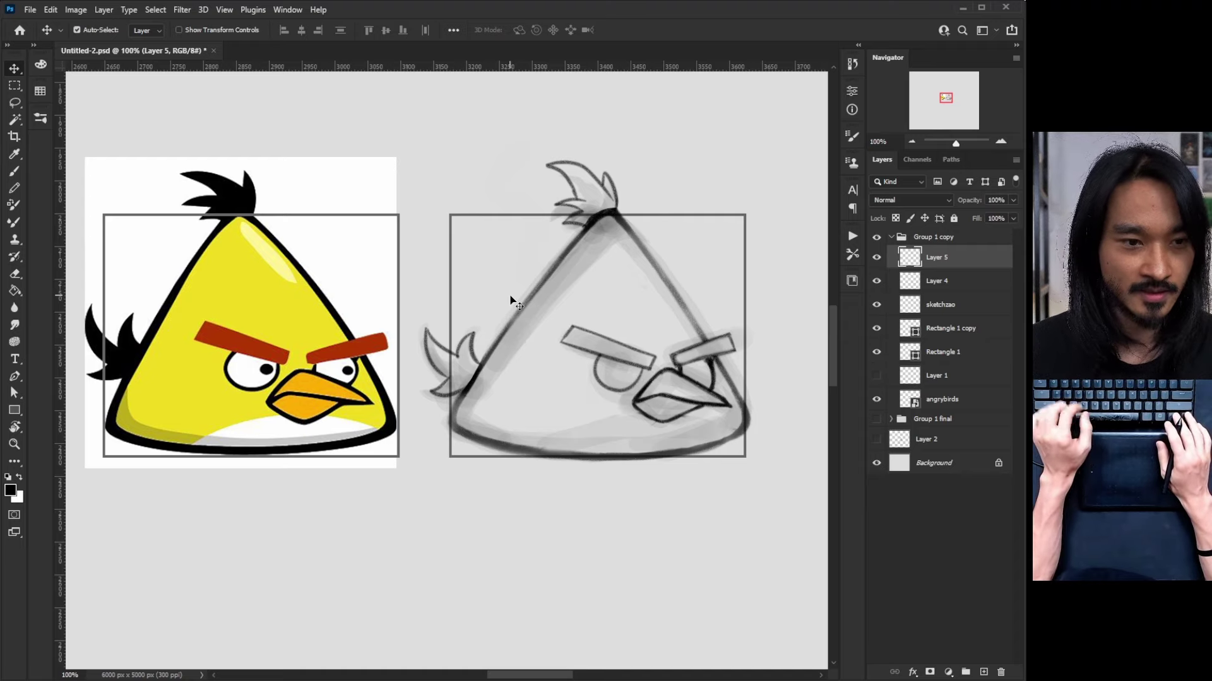
key(Up)
key(Up)
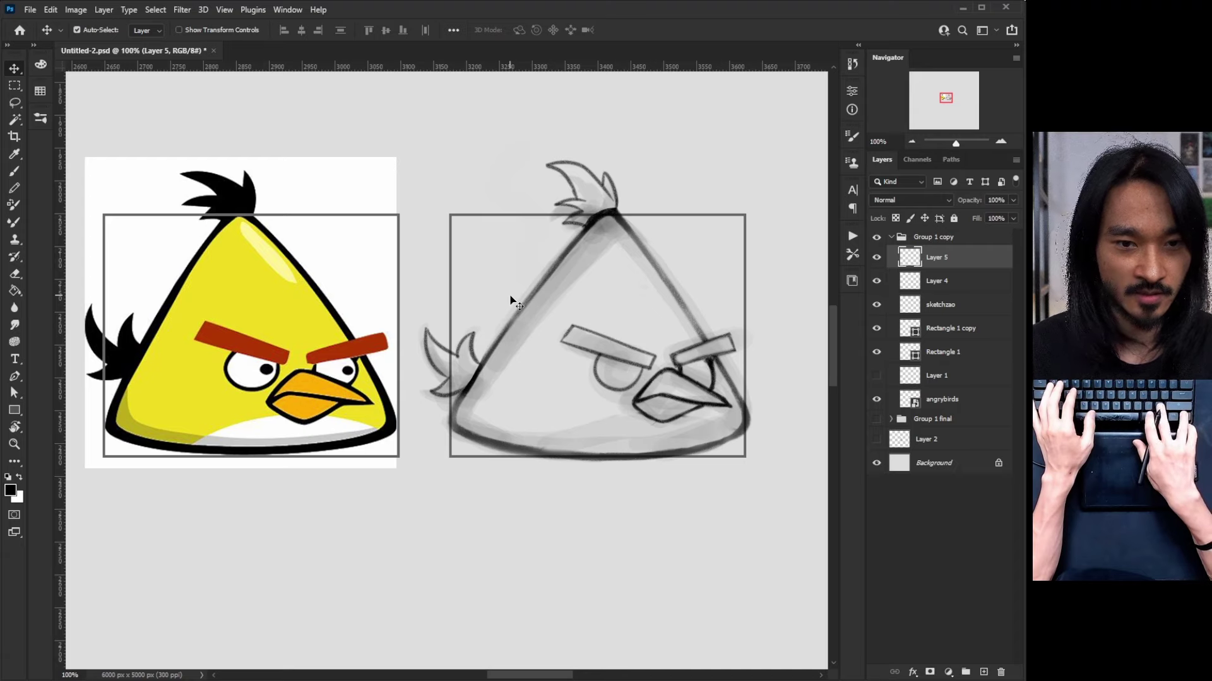
key(Up)
key(Up)
key(Up)
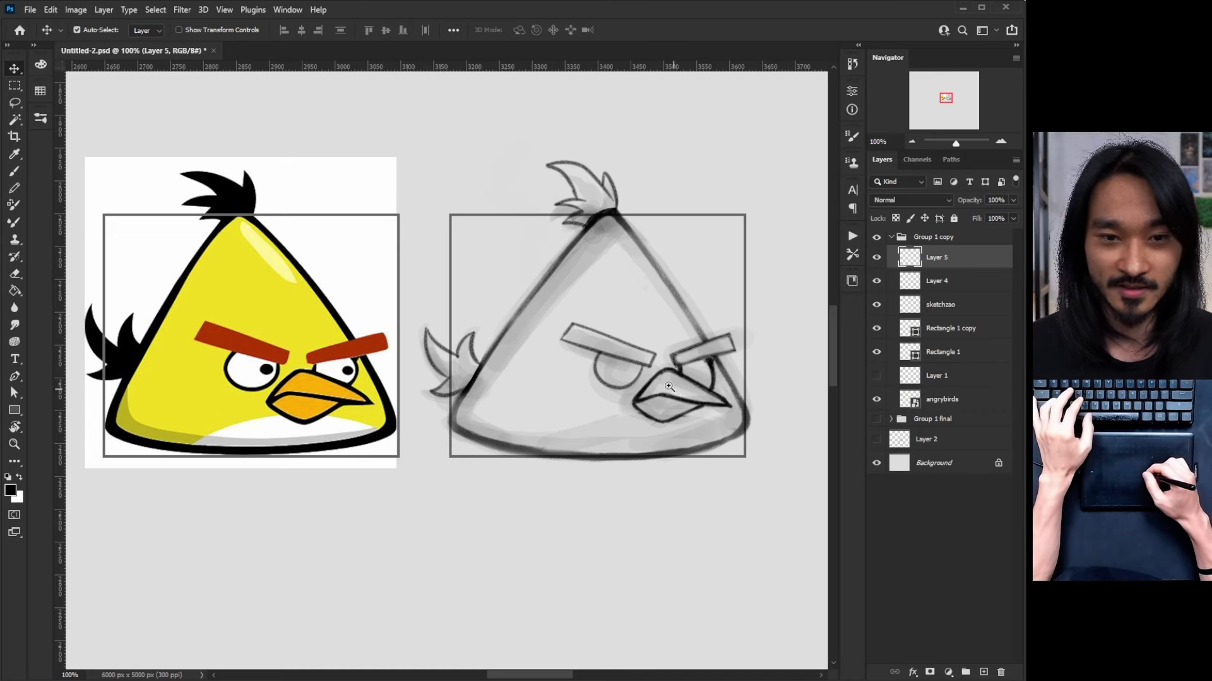
Paint the small dark pupils in both eyes on Layer 5 with the 15 px brush
key(ctrl+space)
drag(672, 390, 691, 388)
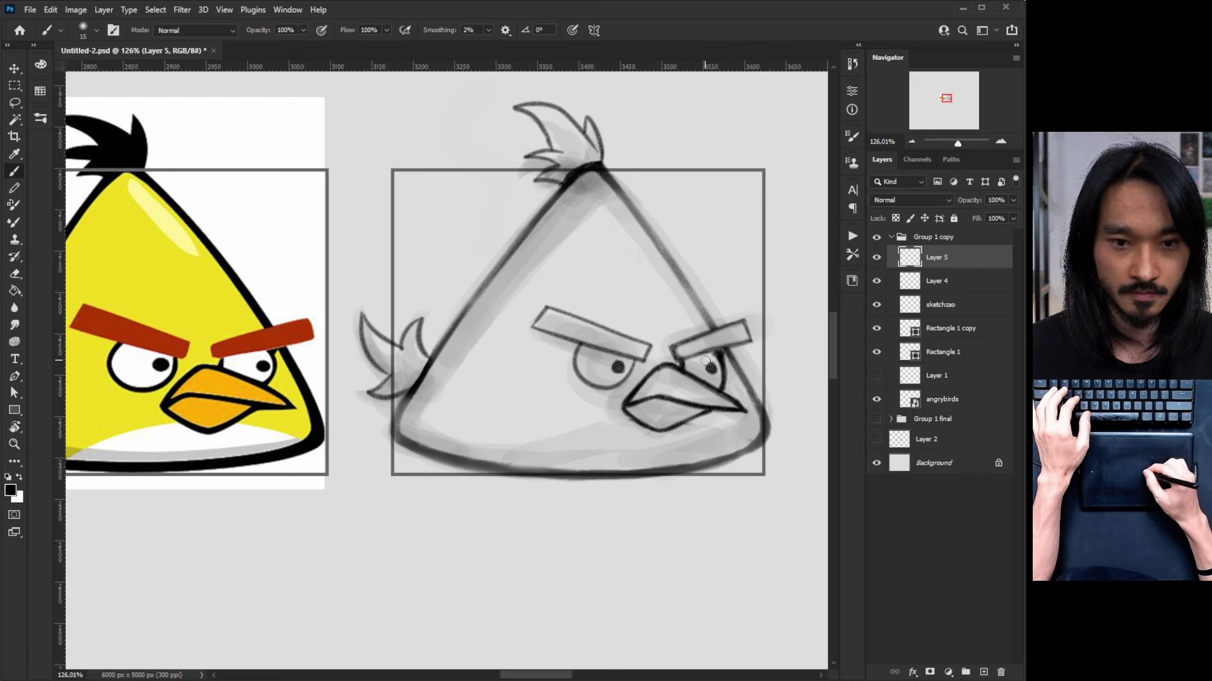
key(ctrl+minus)
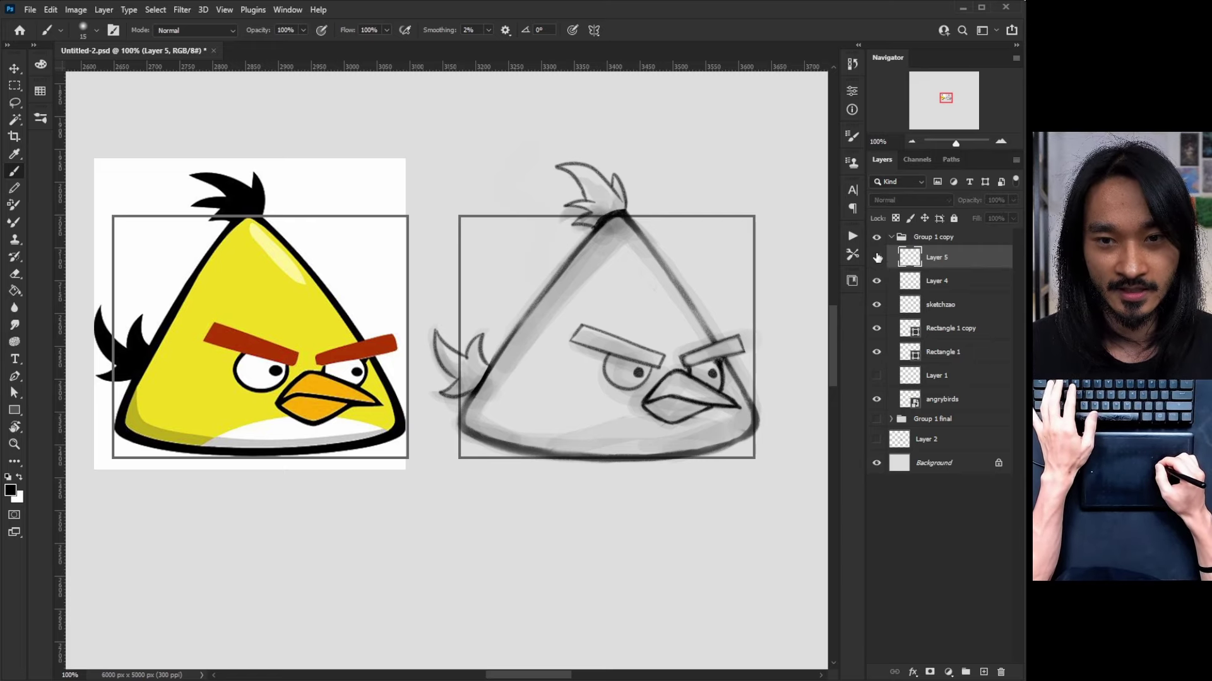
Toggle Layer 5 to check it, merge it with Layer 4, and toggle the merged layer's visibility
click(876, 259)
click(876, 259)
shift+click(962, 276)
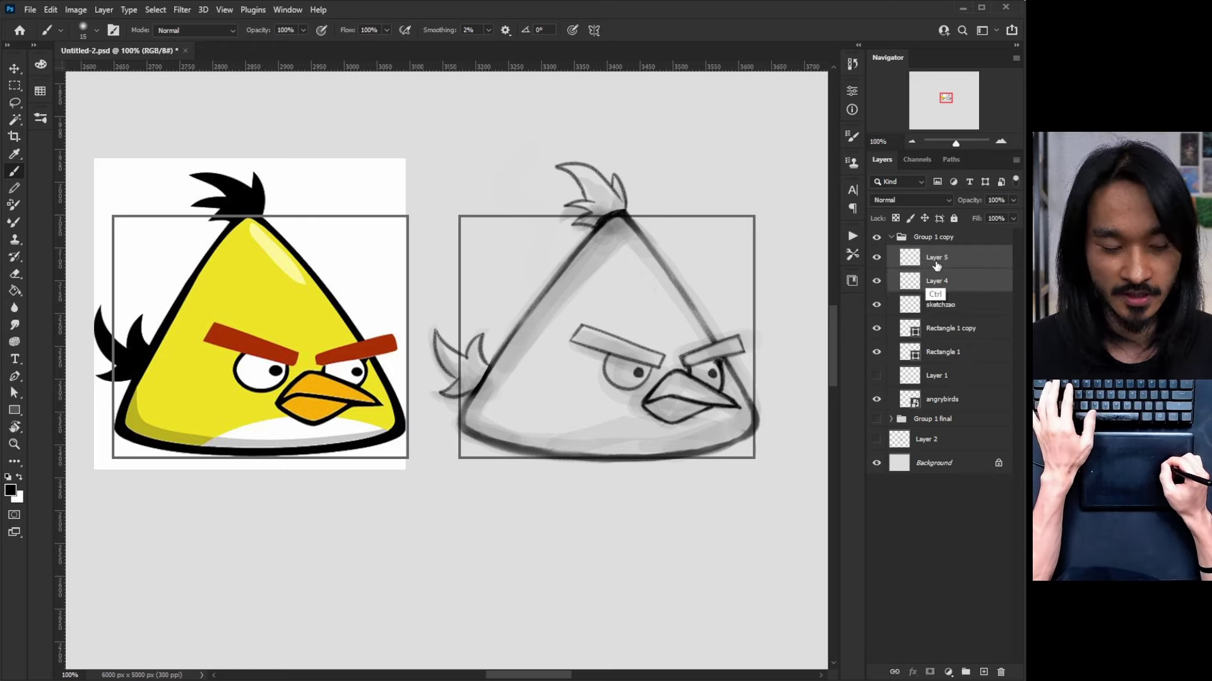
key(ctrl+e)
click(877, 260)
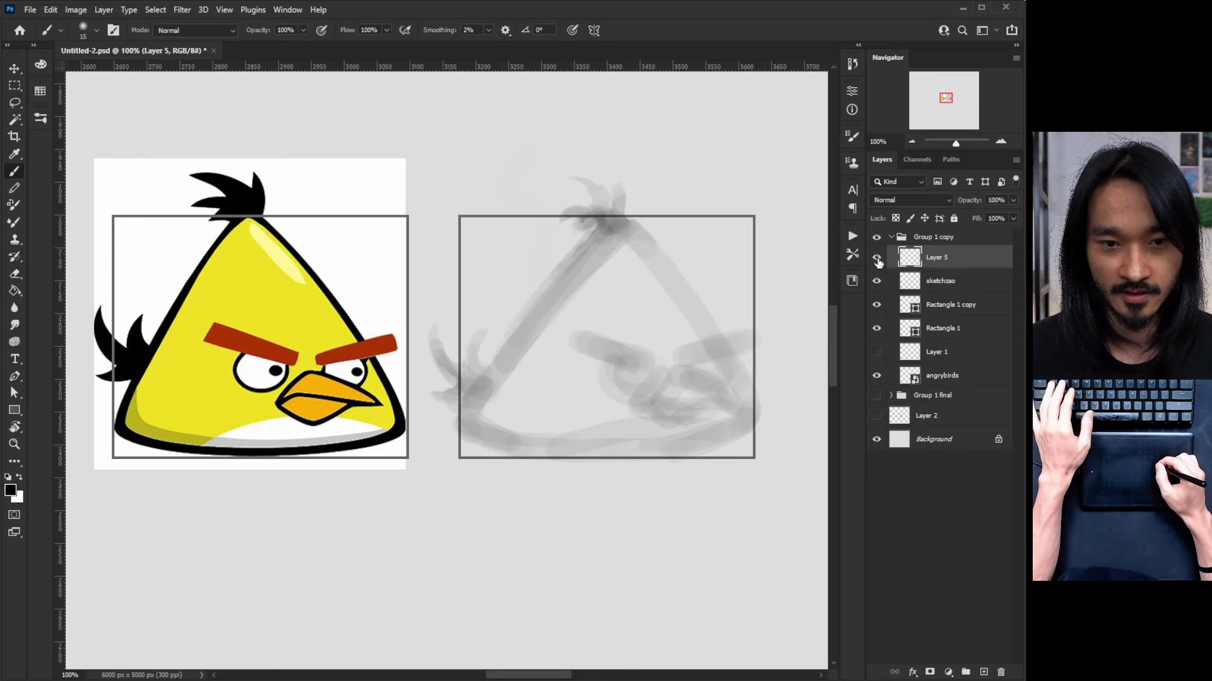
click(876, 259)
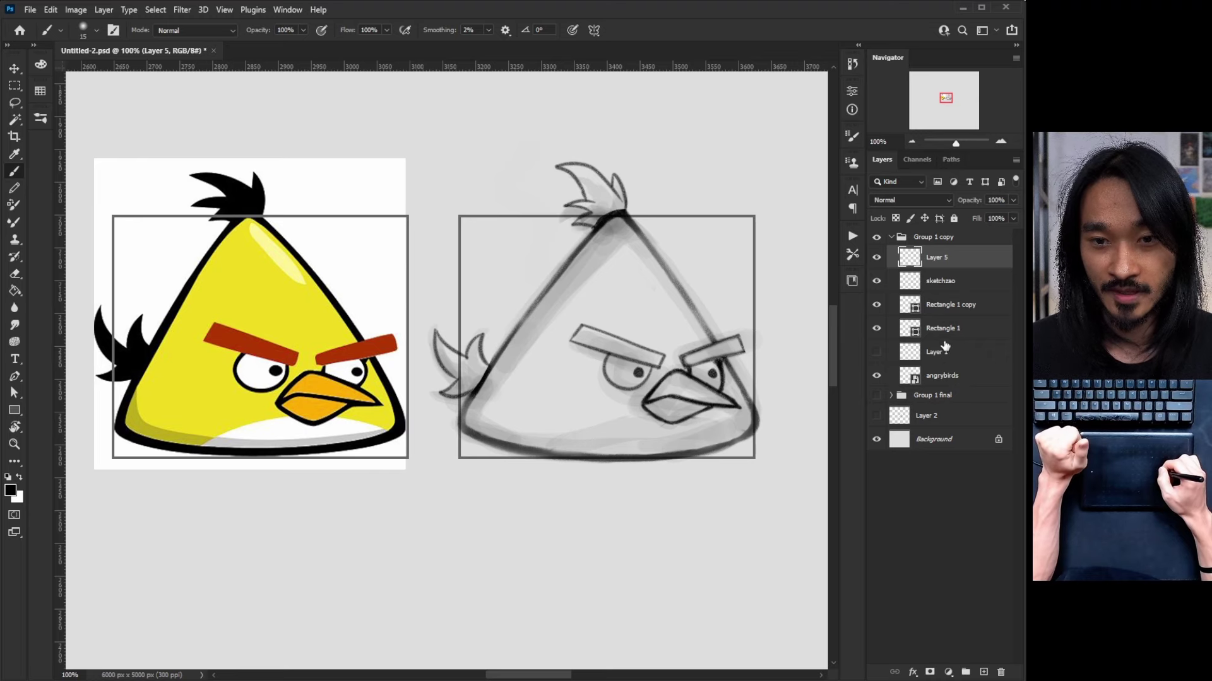
Toggle the sketchzao layer's visibility to compare it with the line work, and set its opacity to 63%
click(953, 281)
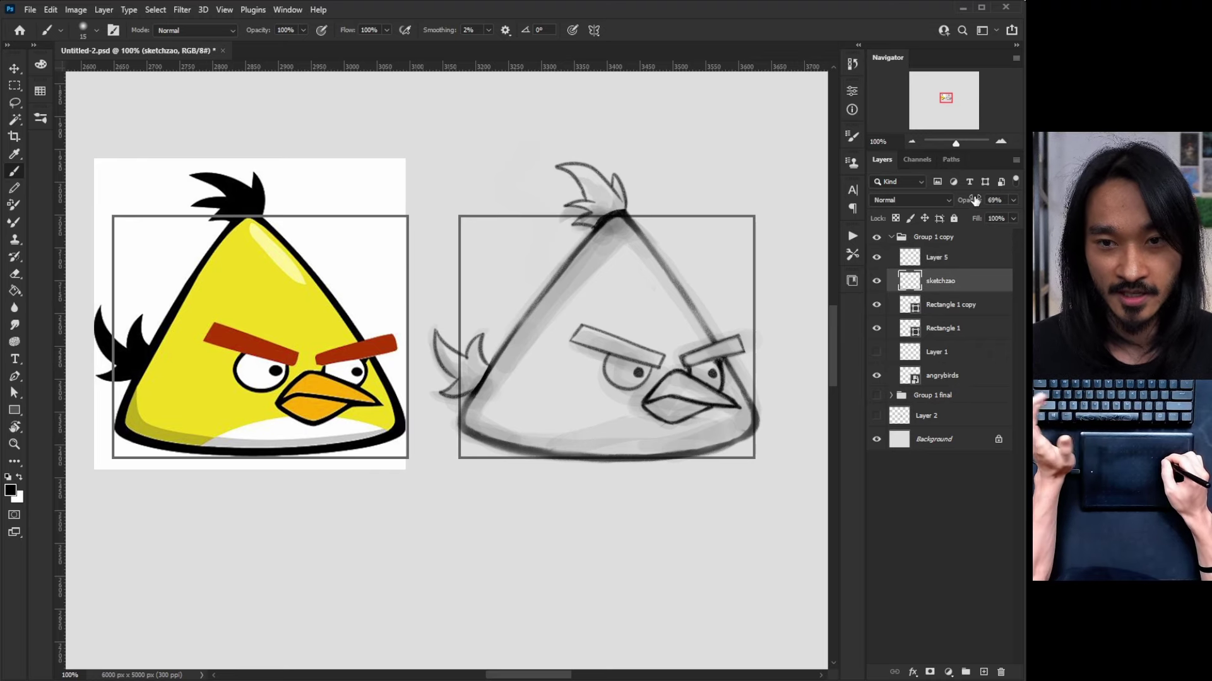
click(877, 282)
click(878, 283)
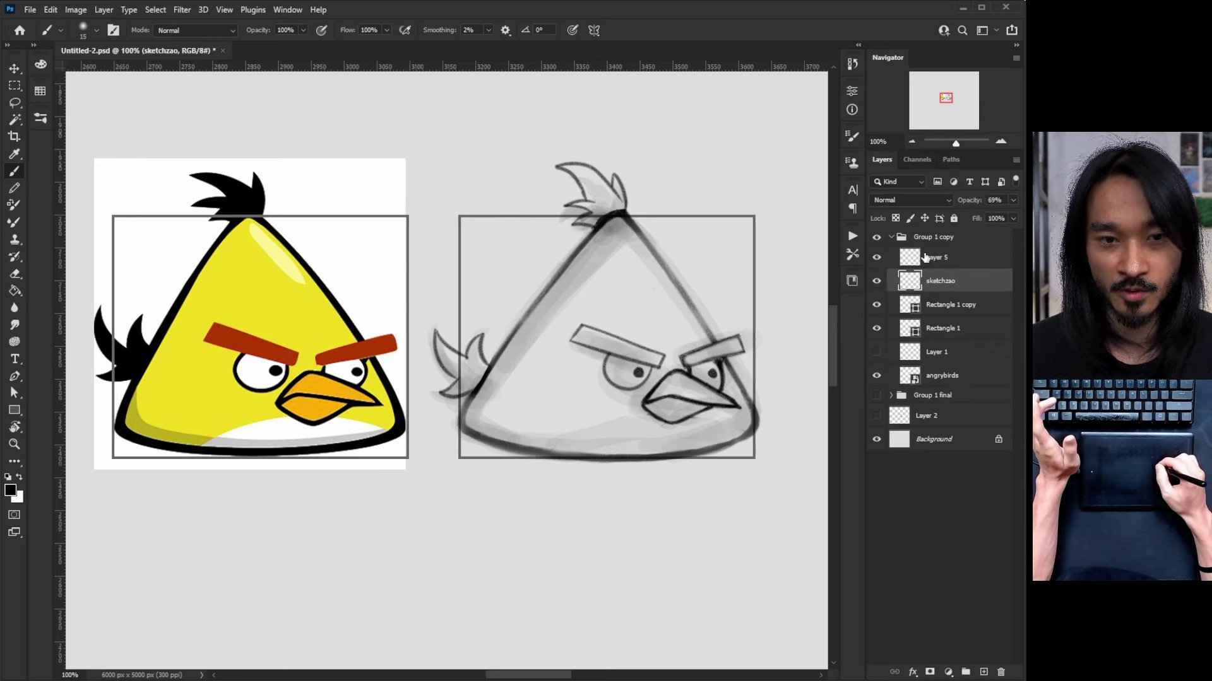
mouse_move(975, 202)
mouse_down()
mouse_move(959, 207)
mouse_move(987, 205)
mouse_move(939, 201)
mouse_move(975, 205)
mouse_up()
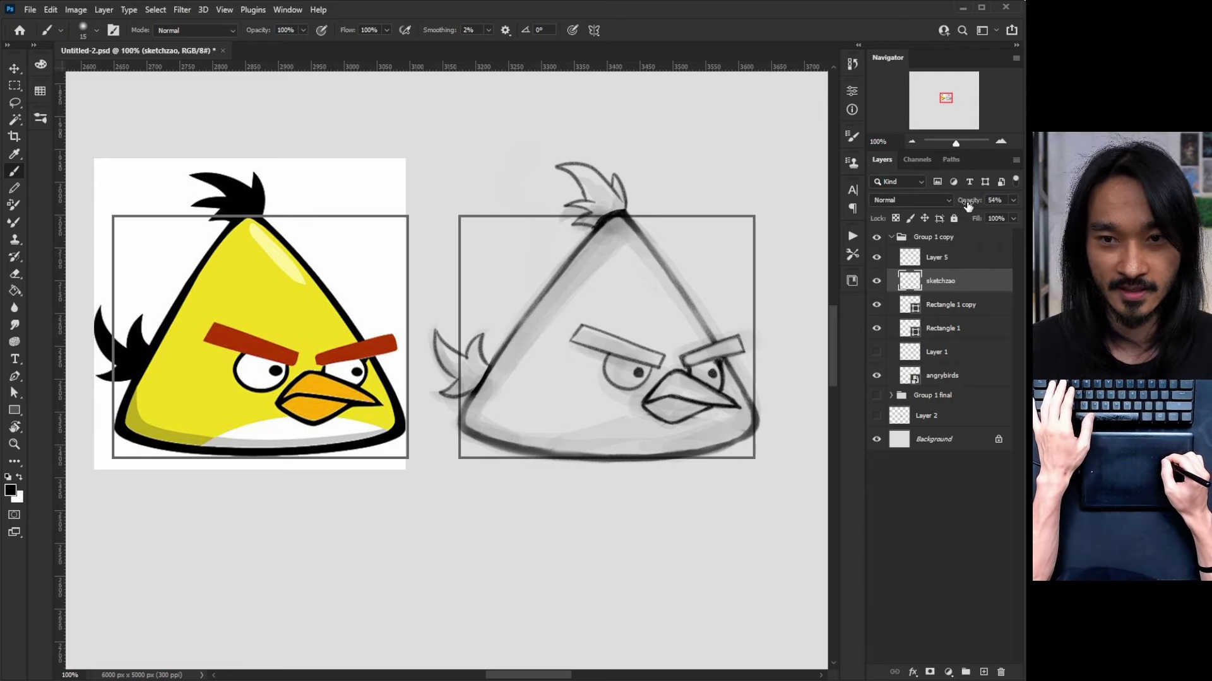
mouse_move(973, 202)
mouse_down()
mouse_move(984, 198)
mouse_move(953, 202)
mouse_move(988, 203)
mouse_up()
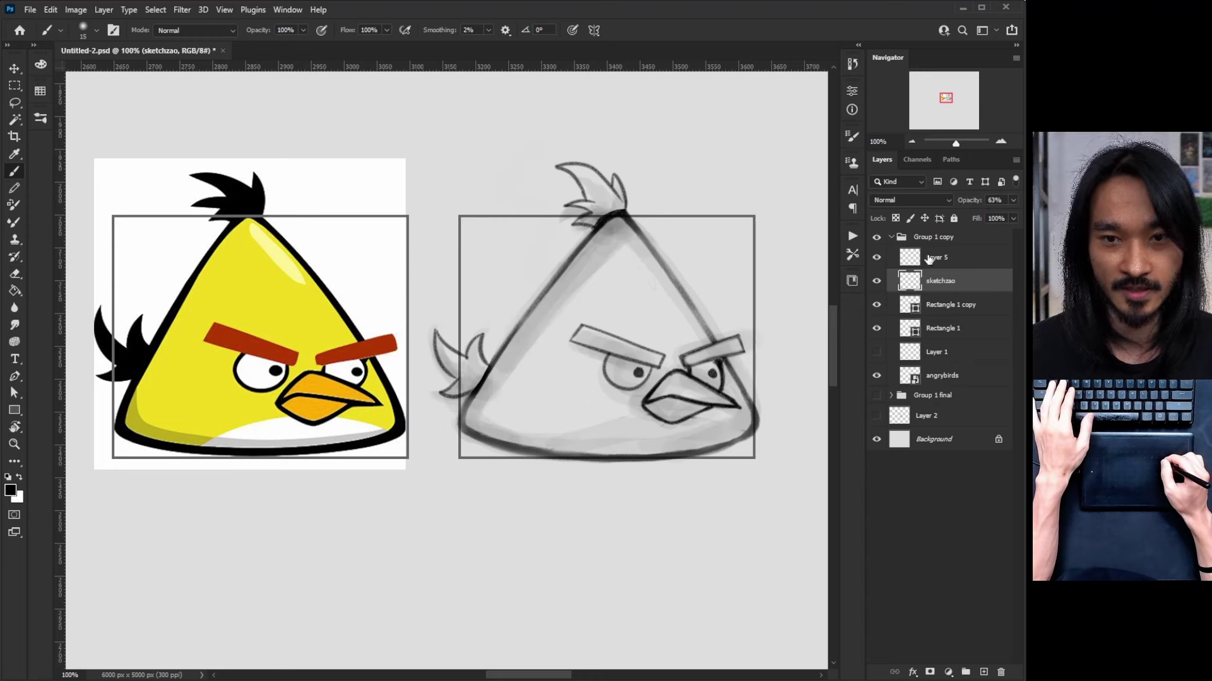
Select Layer 5 and toggle its visibility to check the line work
click(950, 264)
click(874, 266)
click(874, 268)
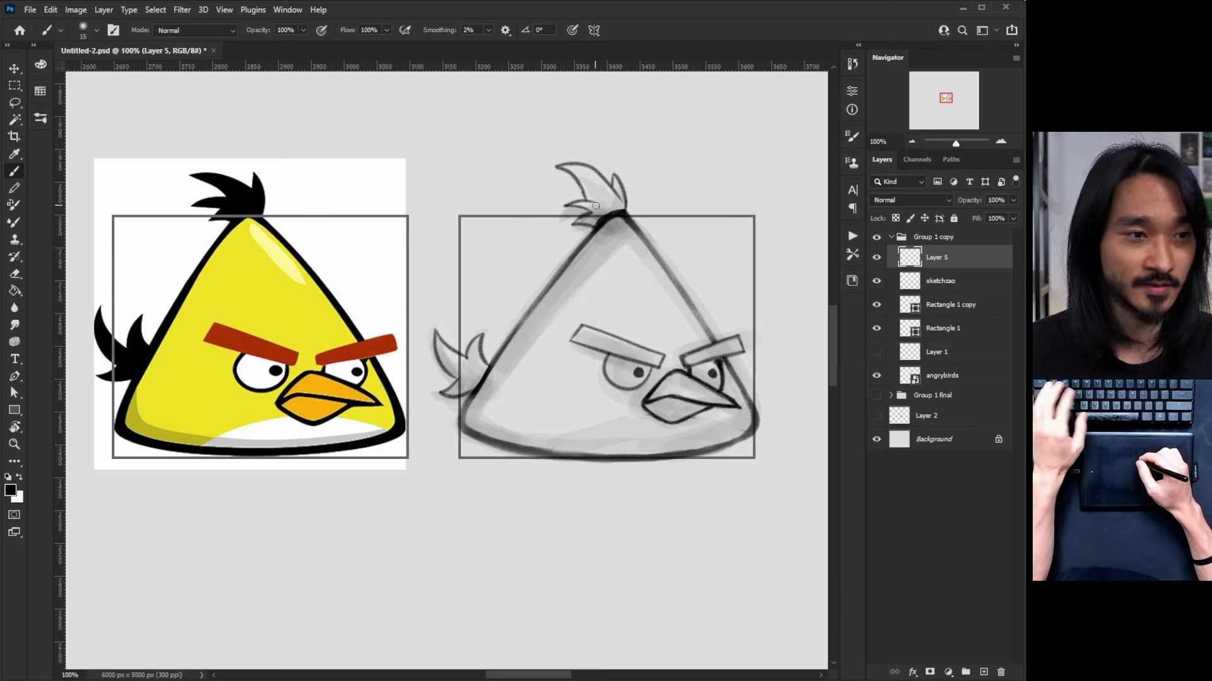
Try to fill the crest on Layer 5 with black using the Paint Bucket
key(g)
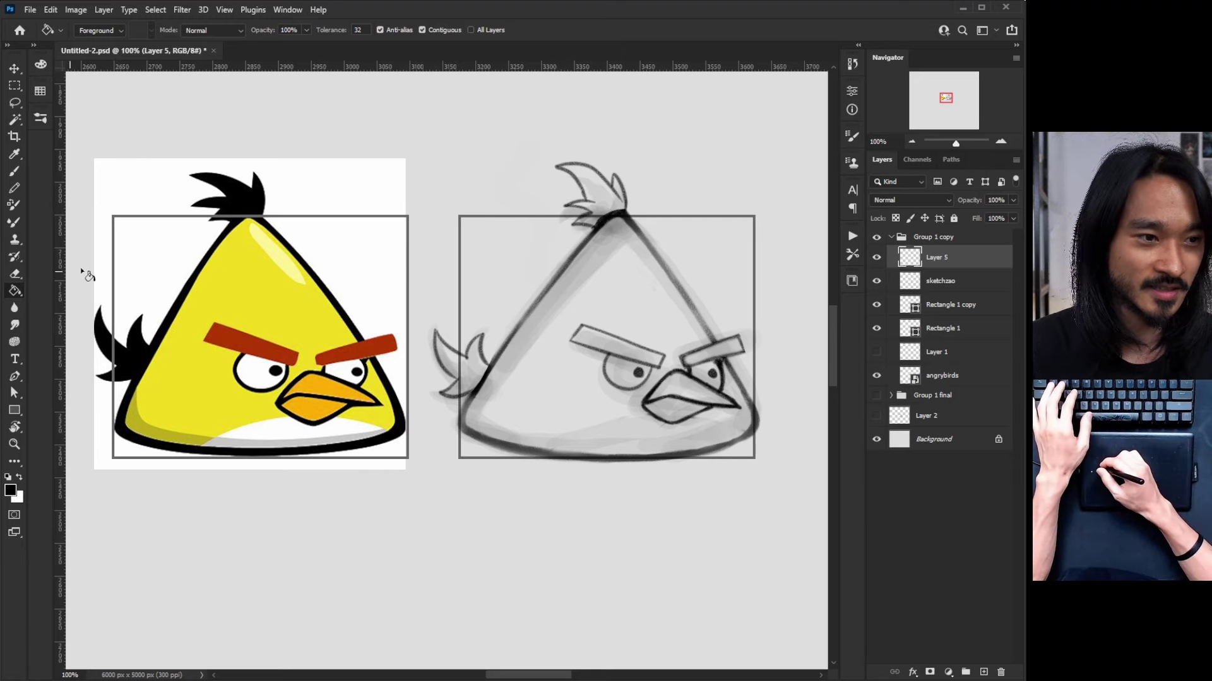
click(596, 200)
key(ctrl+z)
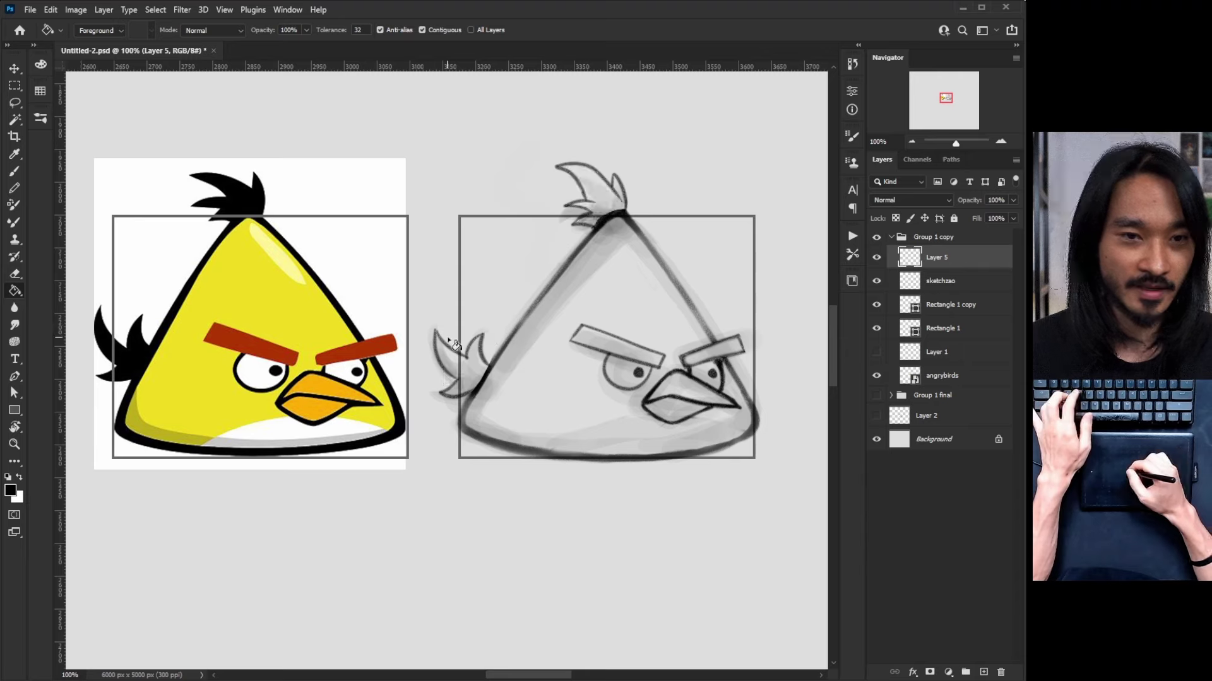
Select the interiors of the crest and tail feathers on Layer 5 with the Magic Wand
key(w)
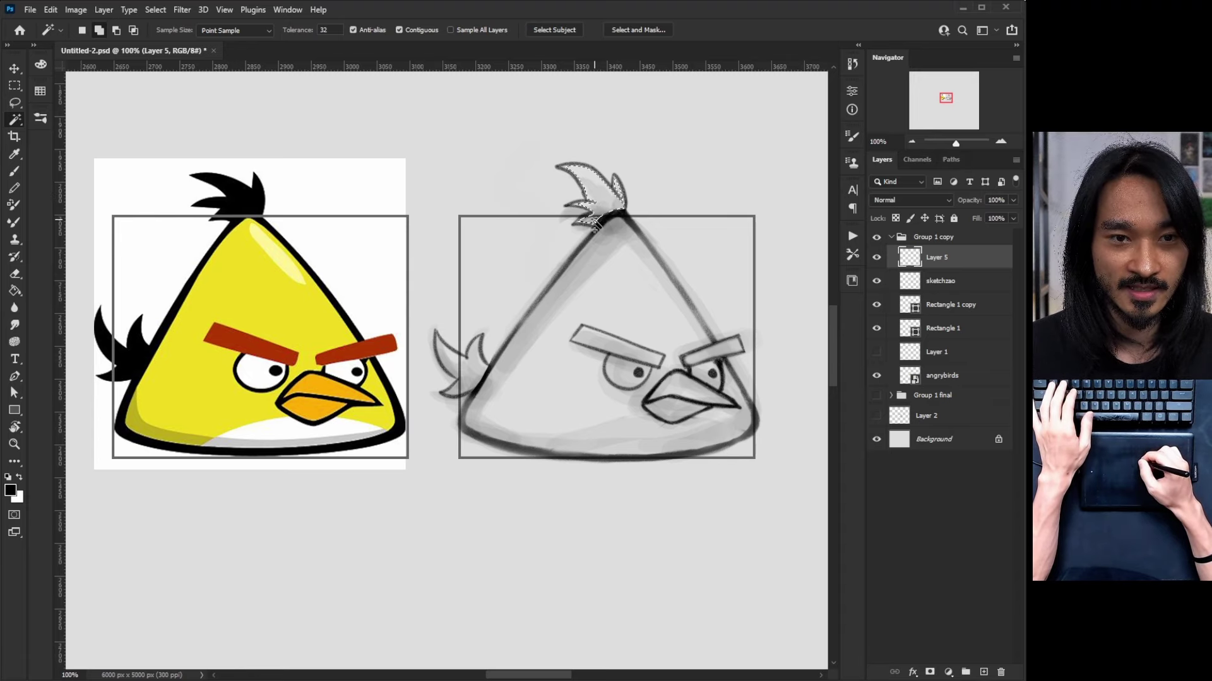
click(454, 374)
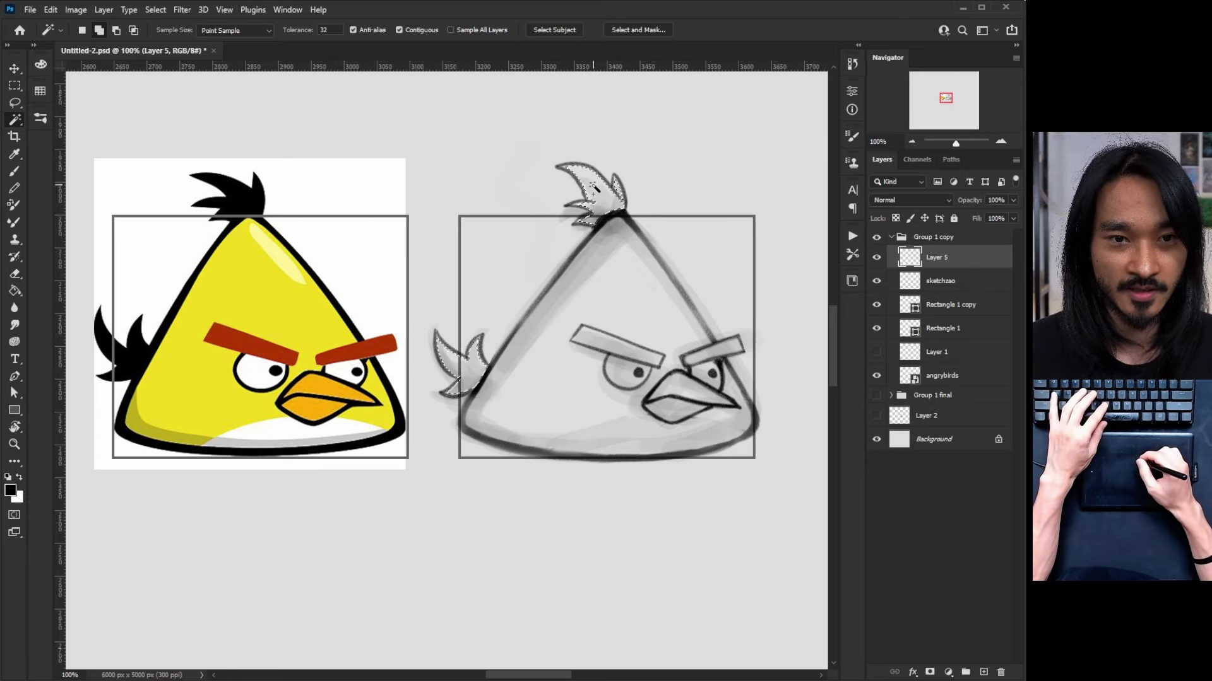
Try painting the selected crest and tail feathers black with the 30 px brush, and undo the strokes
key(b)
scroll(594, 188, up, 3)
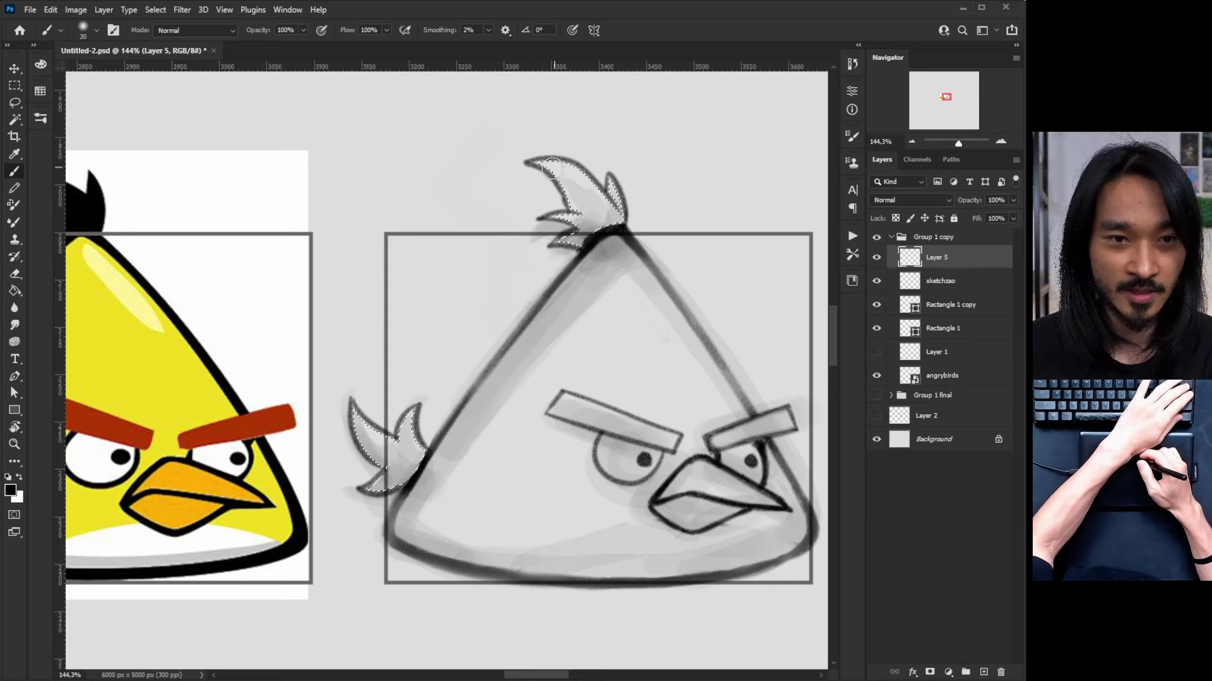
key(bracketright)
mouse_move(588, 169)
mouse_down()
mouse_move(563, 183)
mouse_move(567, 192)
mouse_move(589, 178)
mouse_move(566, 208)
mouse_move(581, 205)
mouse_up()
key(ctrl+z)
key(ctrl+z)
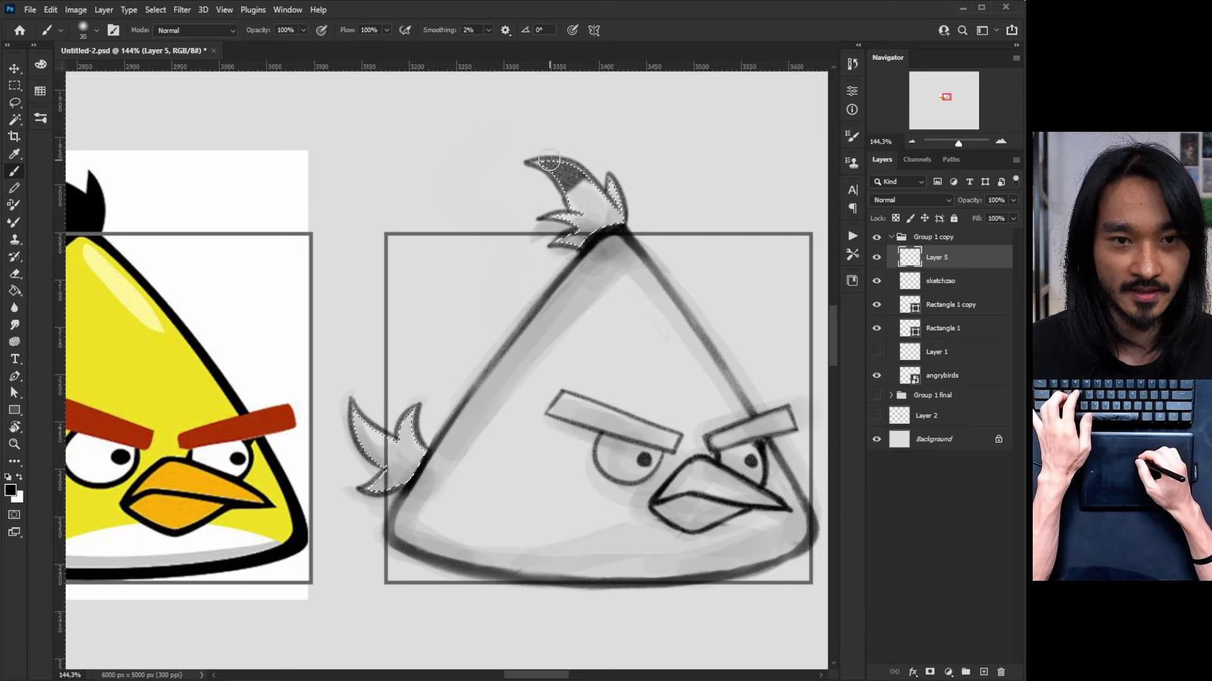
key(ctrl+z)
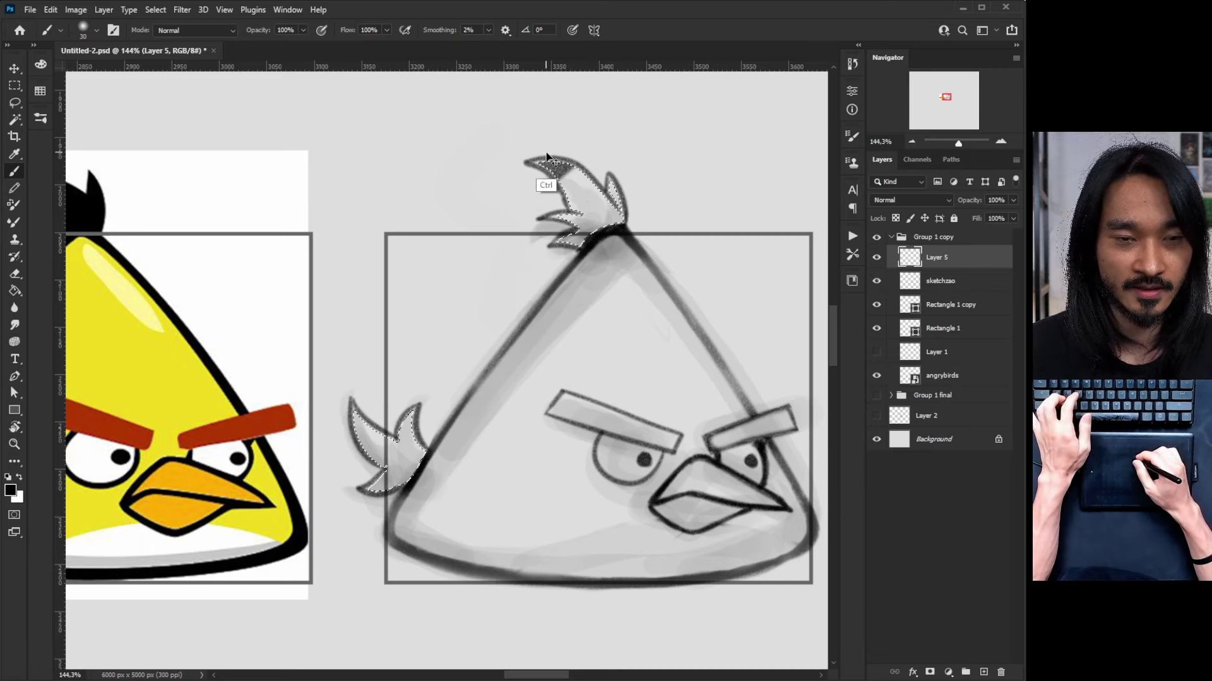
mouse_move(571, 155)
mouse_down()
mouse_move(597, 156)
mouse_move(540, 230)
mouse_move(622, 216)
mouse_move(612, 239)
mouse_up()
mouse_move(361, 420)
mouse_down()
mouse_move(413, 470)
mouse_move(435, 451)
mouse_move(387, 473)
mouse_up()
key(ctrl+z)
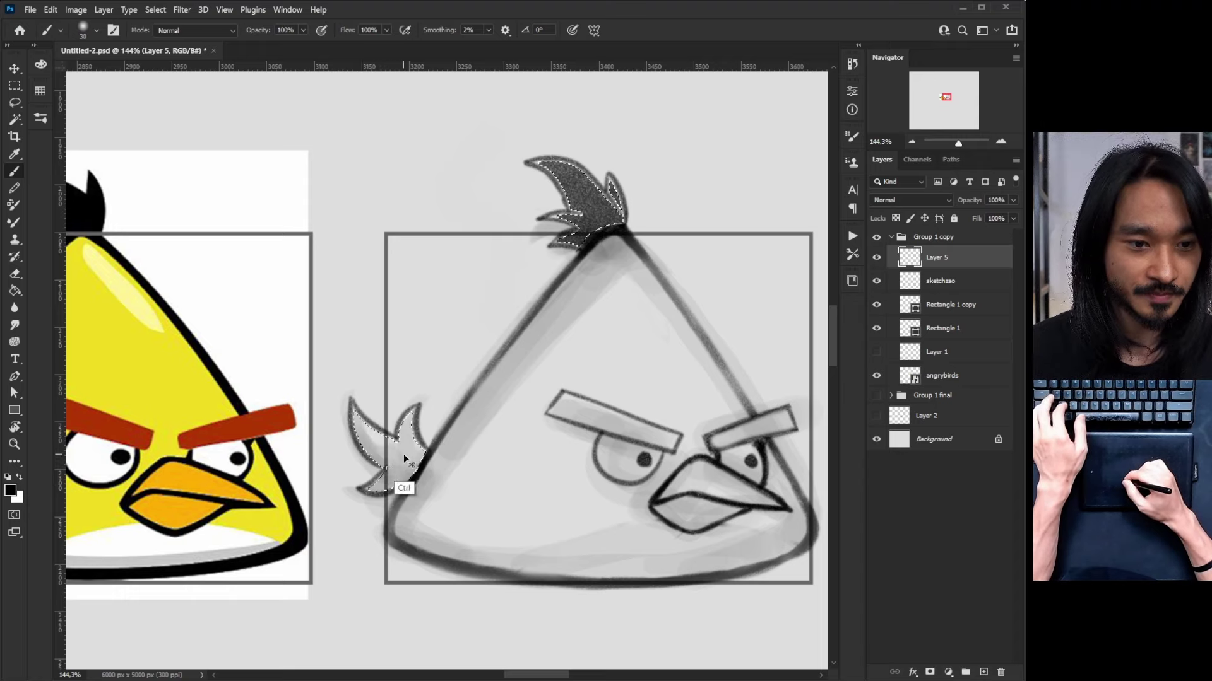
key(ctrl+z)
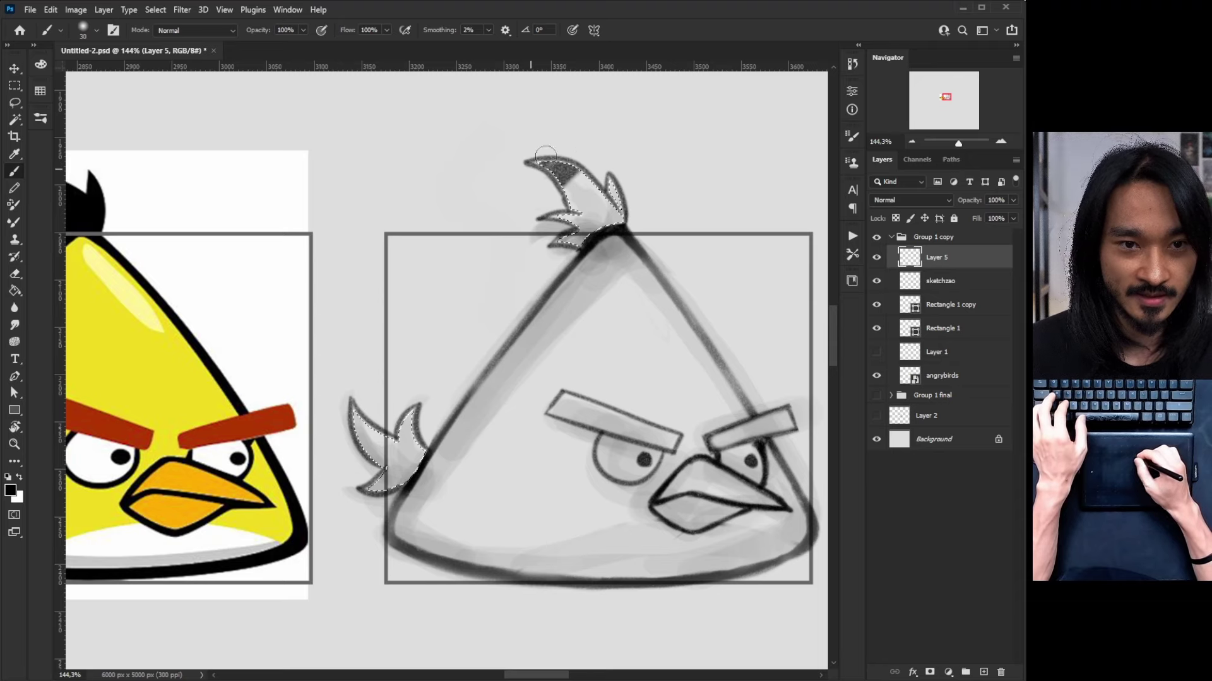
Paint the selected crest black and deselect to check its edges, and undo back to the unpainted selection
mouse_move(544, 157)
mouse_down()
mouse_move(631, 169)
mouse_move(591, 169)
mouse_move(583, 189)
mouse_move(626, 177)
mouse_move(589, 252)
mouse_up()
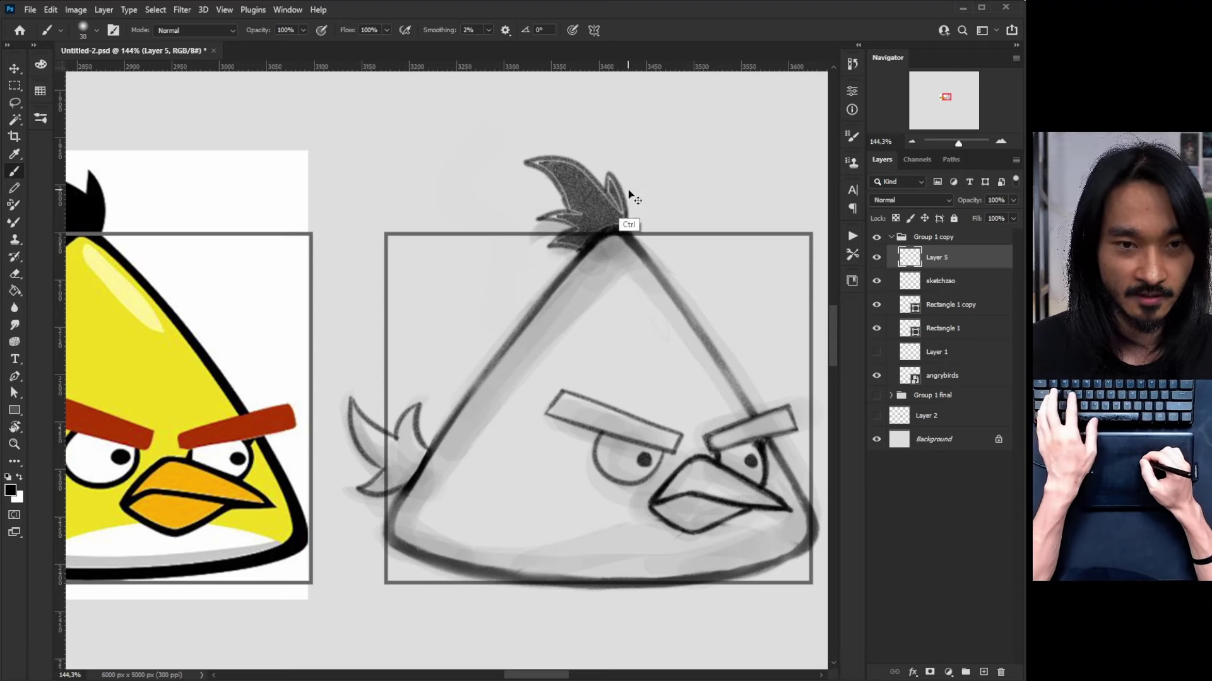
key(ctrl+d)
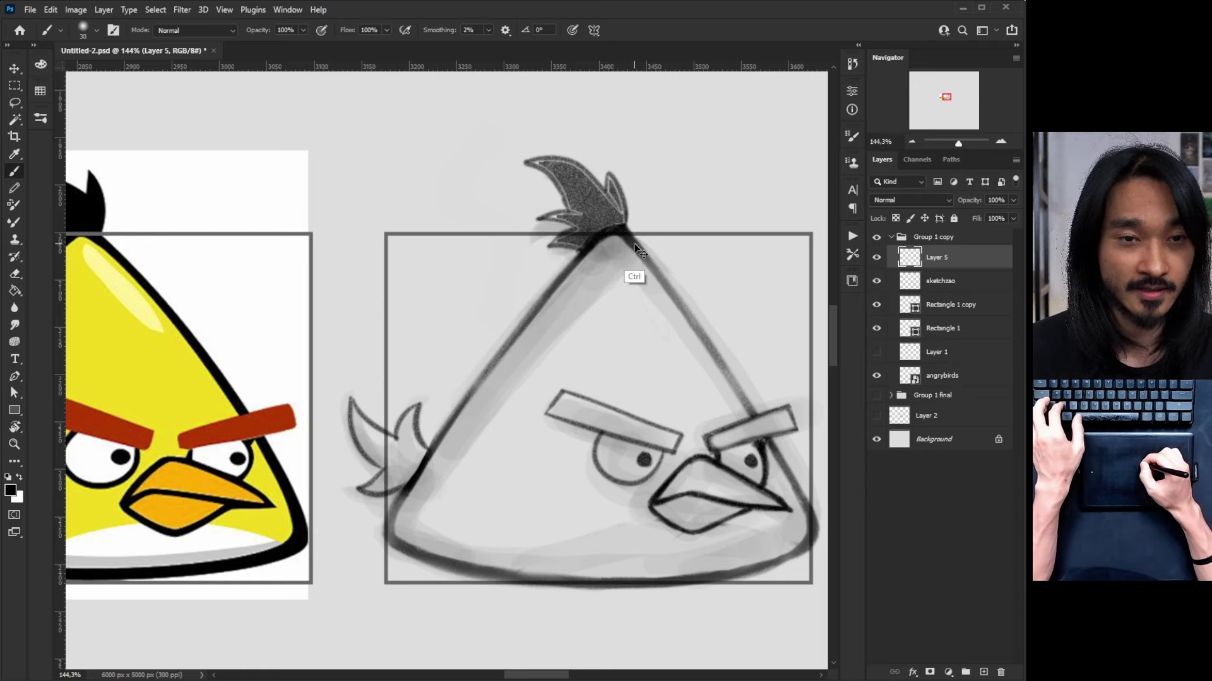
key(ctrl+z)
key(ctrl+z)
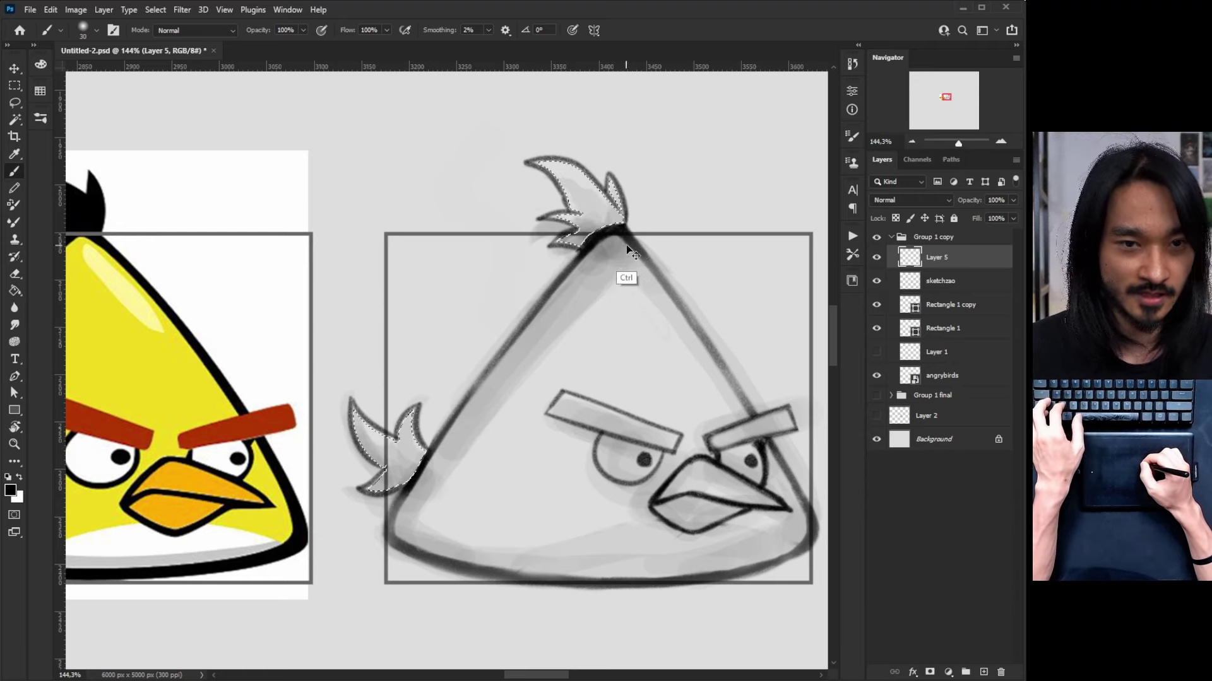
Expand the crest and tail feather selection by 3 pixels
click(155, 10)
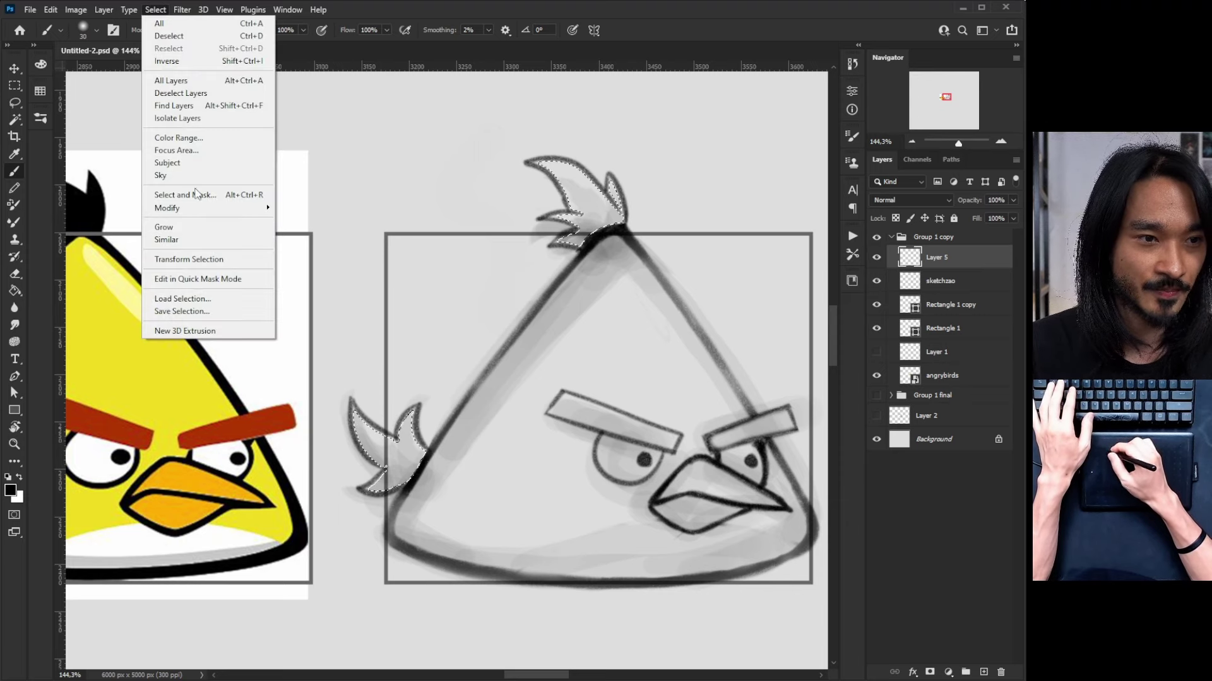
mouse_move(208, 209)
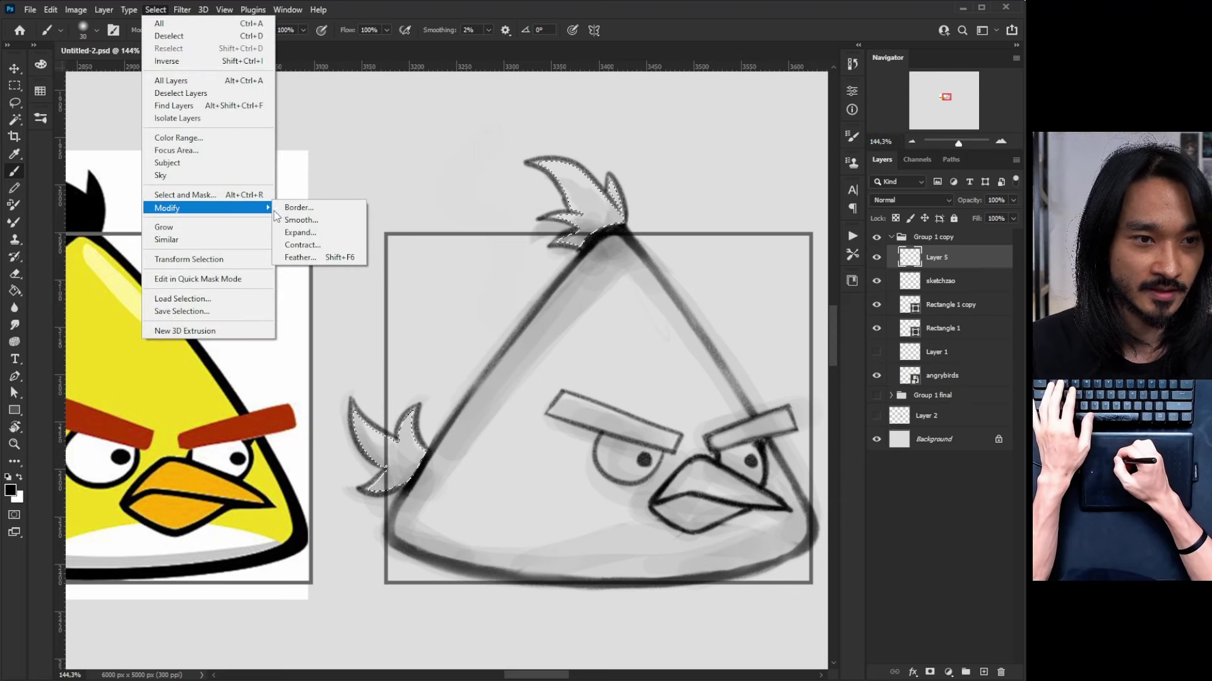
click(316, 234)
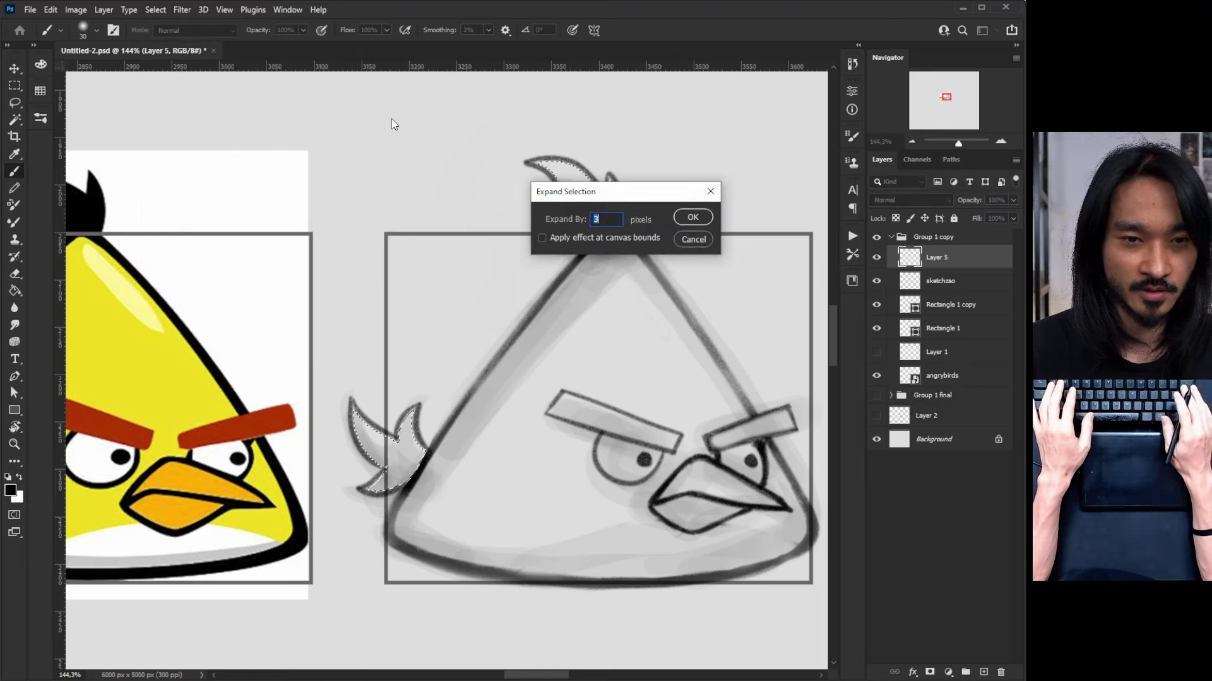
key(Return)
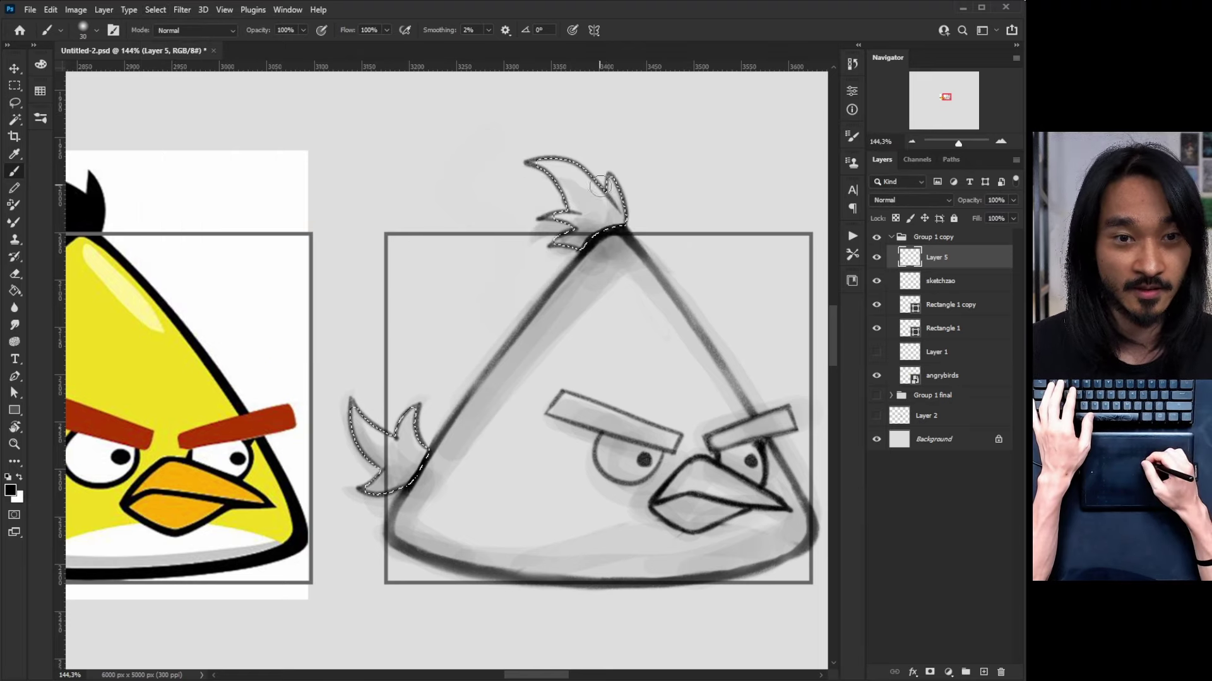
Paint the crest and tail feathers black inside the expanded selection with the 30 px brush, and deselect
mouse_move(530, 158)
mouse_down()
mouse_move(535, 169)
mouse_move(568, 154)
mouse_move(577, 186)
mouse_move(616, 182)
mouse_move(581, 253)
mouse_up()
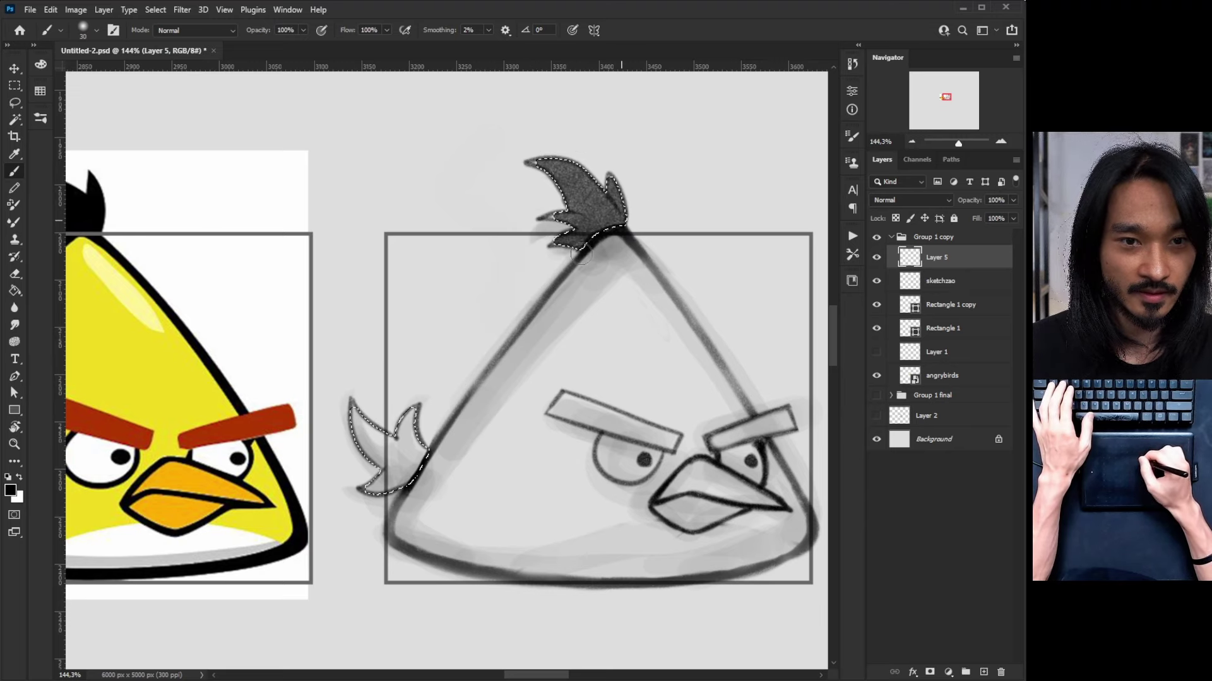
mouse_move(373, 441)
mouse_down()
mouse_move(353, 454)
mouse_move(359, 505)
mouse_move(417, 442)
mouse_up()
key(ctrl+d)
Darken the crest feathers to a denser black with the 20 px brush and tidy their edge with the Eraser
drag(593, 146, 642, 166)
key(b)
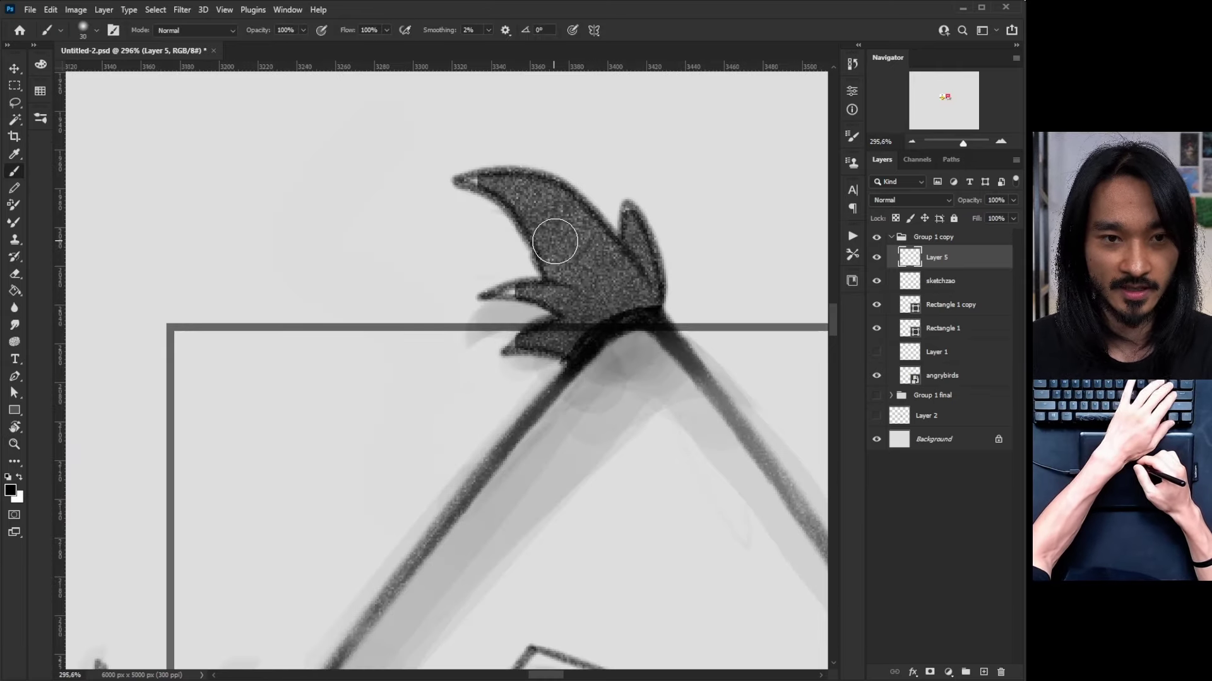
drag(422, 406, 380, 404)
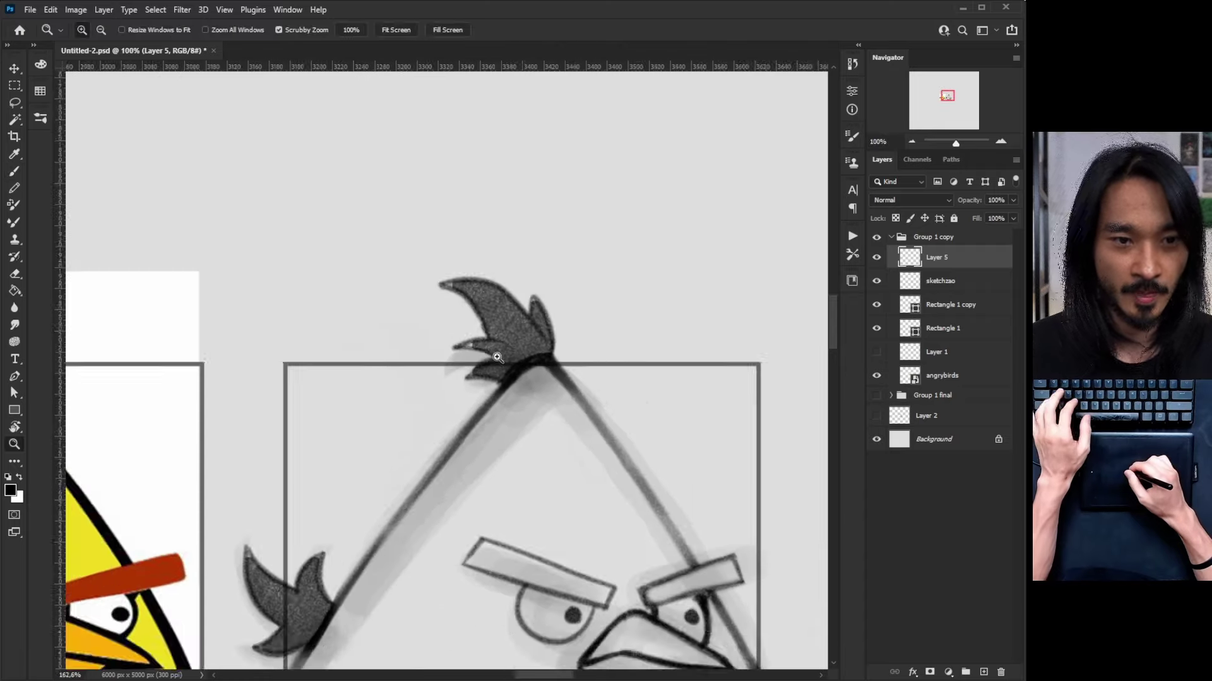
drag(467, 338, 476, 338)
key(bracketleft)
key(bracketleft)
key(bracketleft)
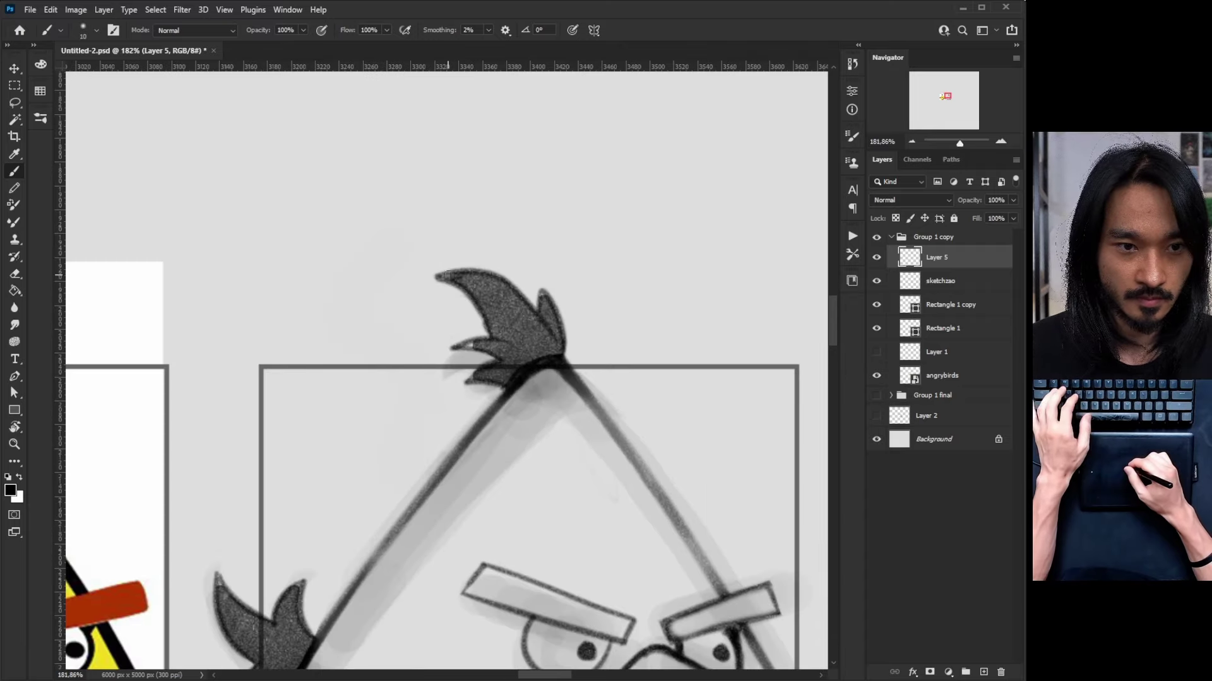
key(bracketright)
key(bracketright)
mouse_move(457, 278)
mouse_down()
mouse_move(483, 304)
mouse_move(507, 284)
mouse_move(485, 313)
mouse_move(507, 294)
mouse_move(494, 320)
mouse_move(518, 298)
mouse_move(500, 337)
mouse_move(524, 305)
mouse_move(503, 339)
mouse_move(477, 303)
mouse_up()
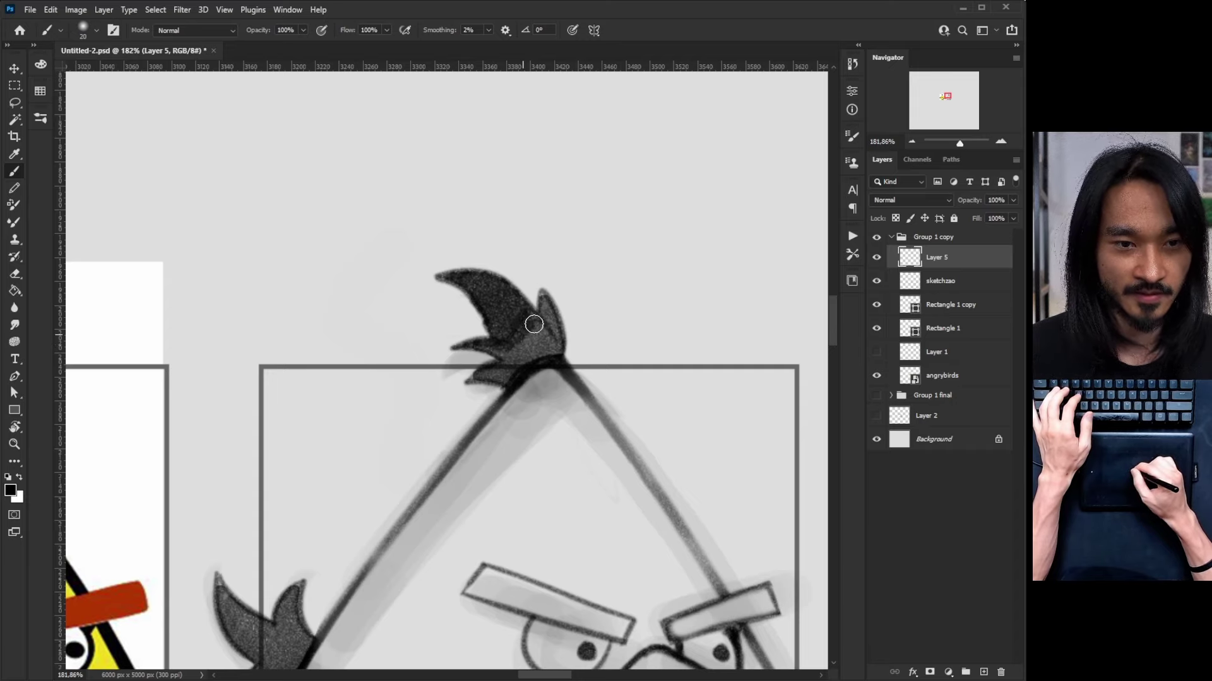
mouse_move(536, 325)
mouse_down()
mouse_move(528, 351)
mouse_move(547, 355)
mouse_move(480, 375)
mouse_move(521, 367)
mouse_up()
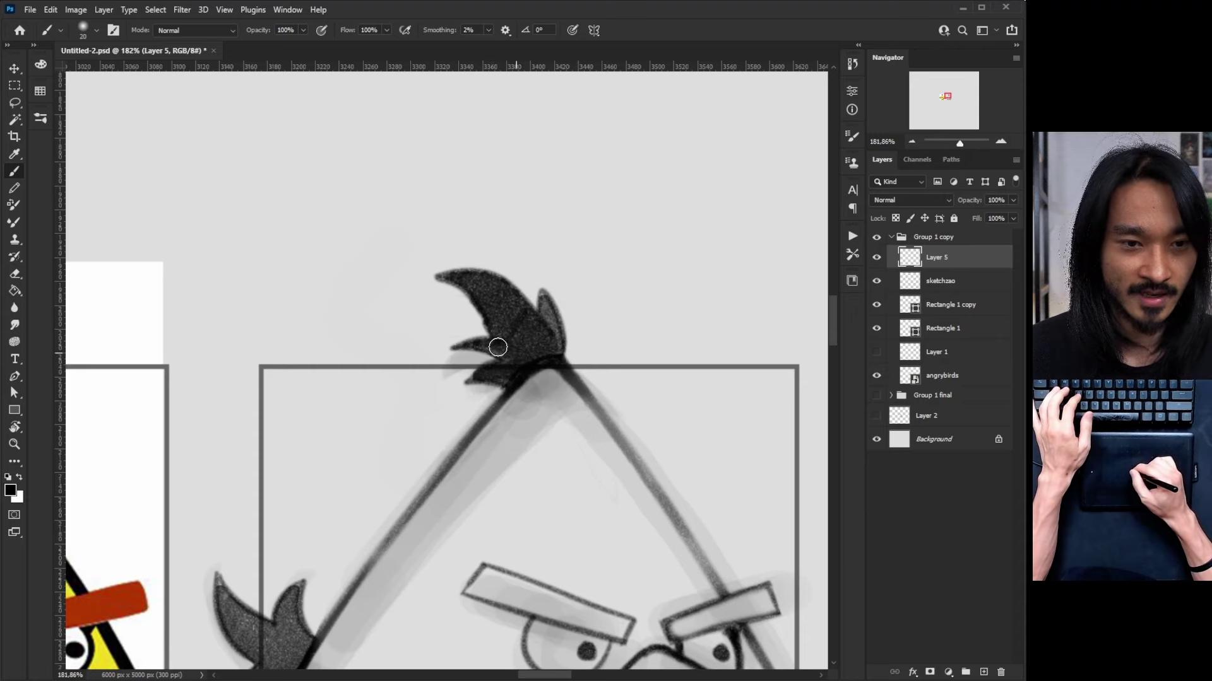
mouse_move(521, 340)
mouse_down()
mouse_move(552, 325)
mouse_move(545, 304)
mouse_move(555, 343)
mouse_move(546, 317)
mouse_up()
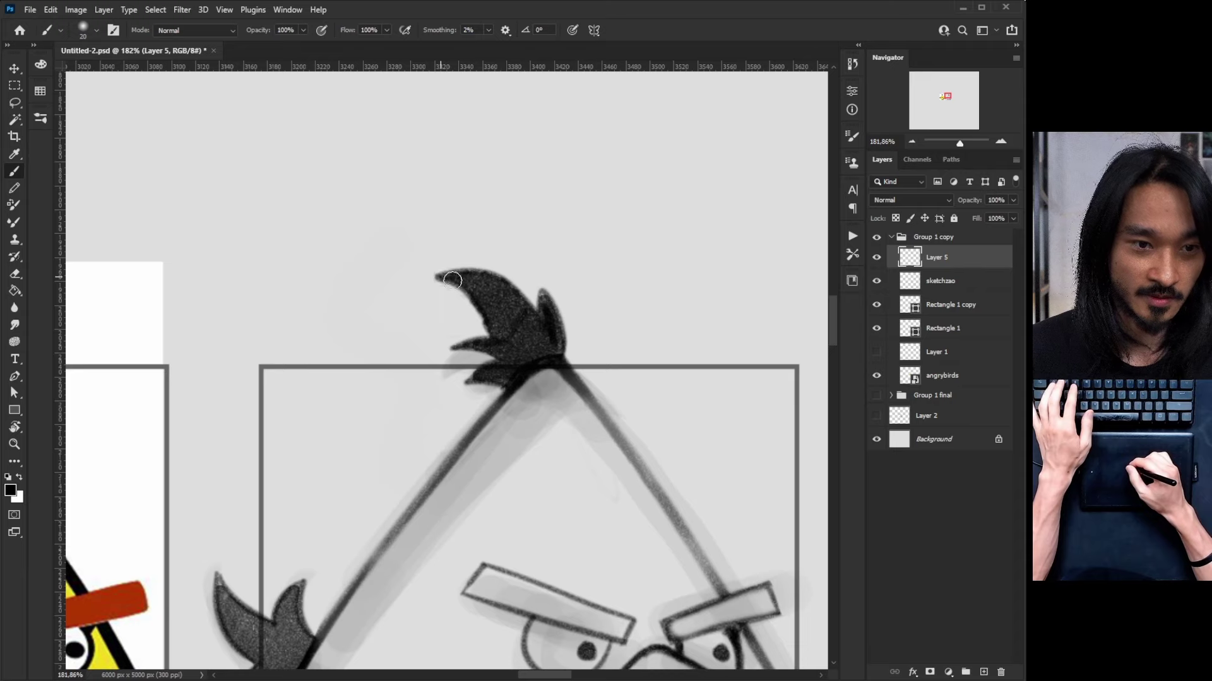
key(e)
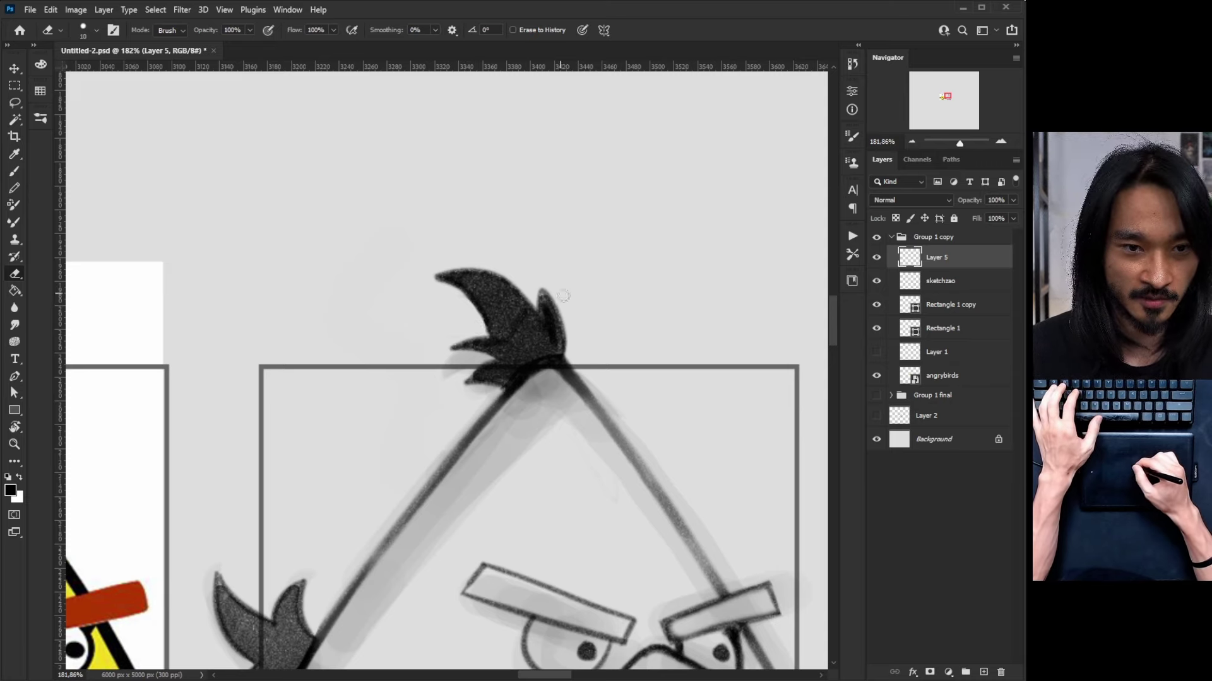
Darken the tail feathers to a denser black with the 20 px brush
mouse_move(442, 441)
mouse_down()
mouse_move(485, 354)
mouse_move(549, 315)
mouse_move(541, 301)
mouse_up()
key(b)
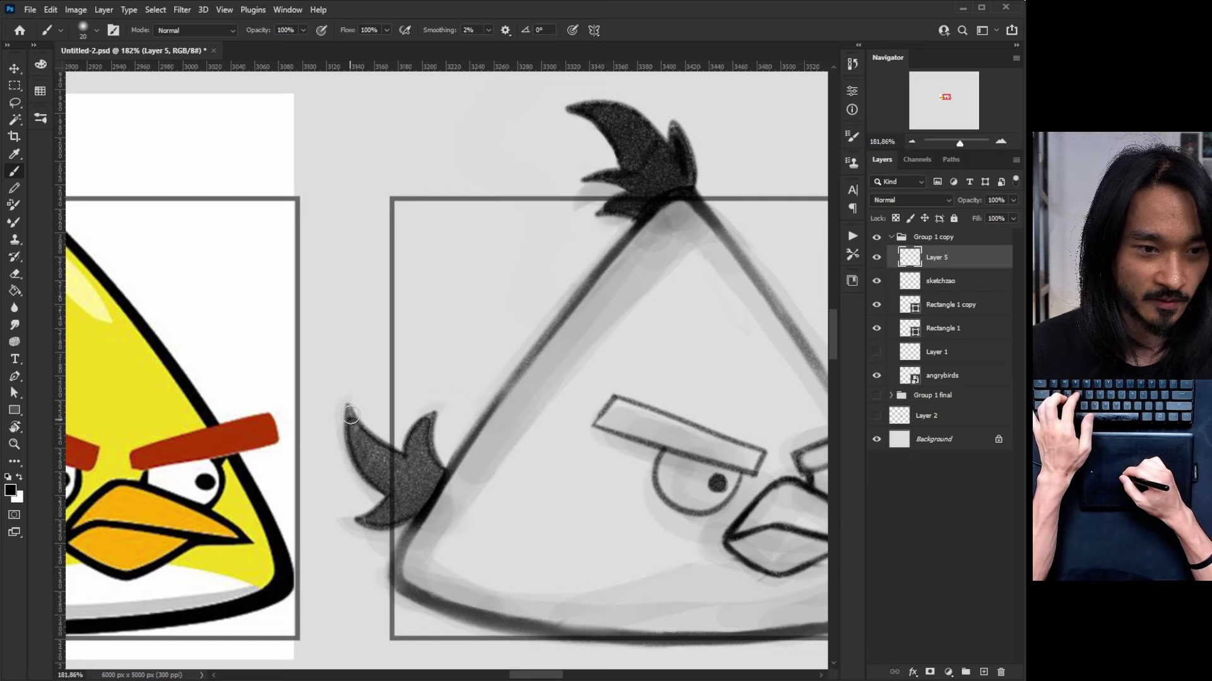
mouse_move(355, 422)
mouse_down()
mouse_move(373, 466)
mouse_move(403, 481)
mouse_move(413, 439)
mouse_move(436, 485)
mouse_move(396, 494)
mouse_move(373, 521)
mouse_move(415, 510)
mouse_move(430, 418)
mouse_up()
Thicken the body's left outline above the tail feathers with the 20 px brush
key(ctrl+1)
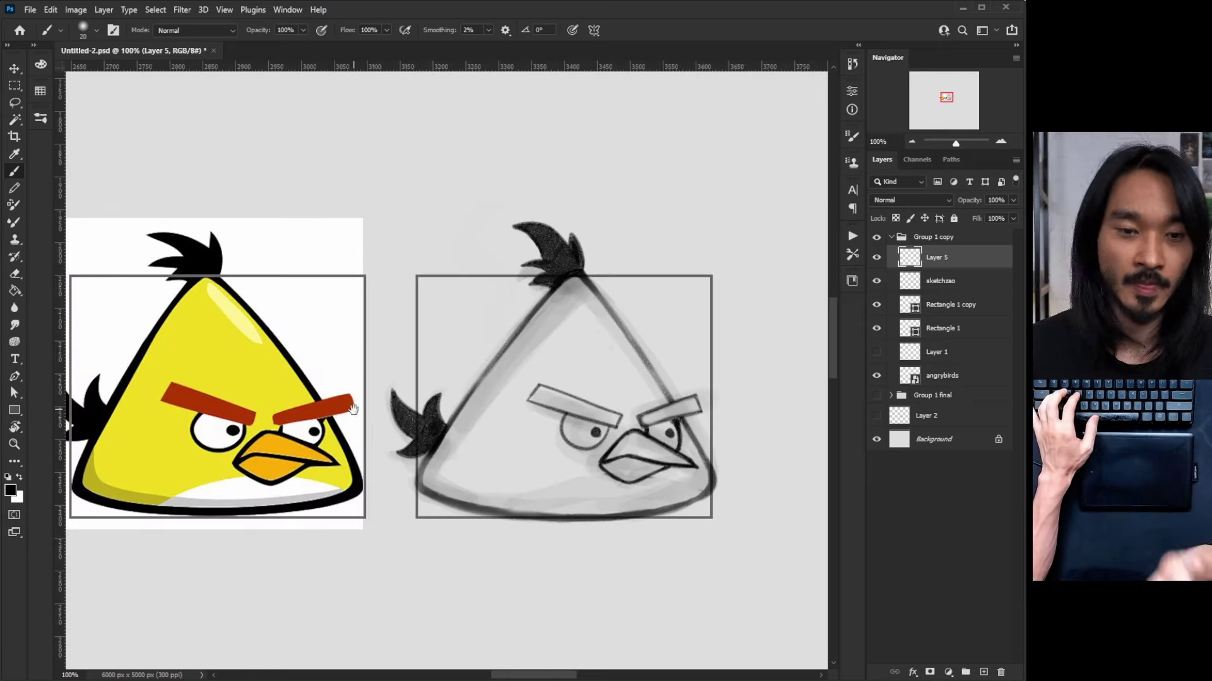
drag(553, 379, 573, 362)
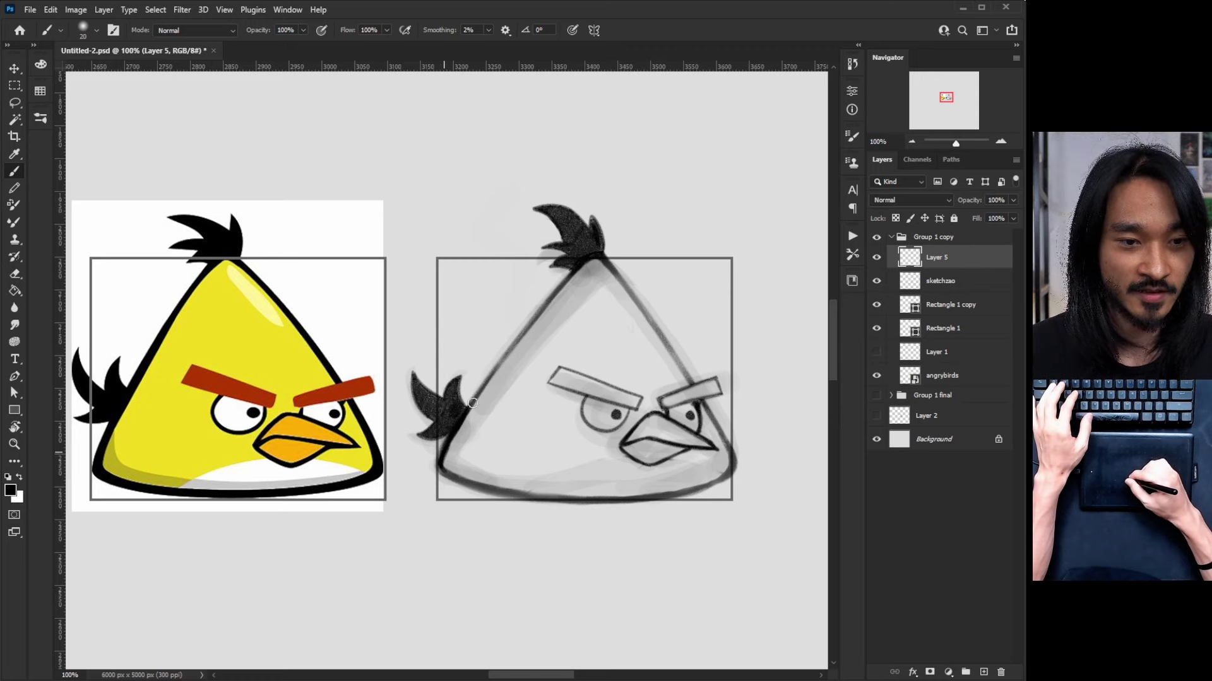
drag(465, 412, 520, 334)
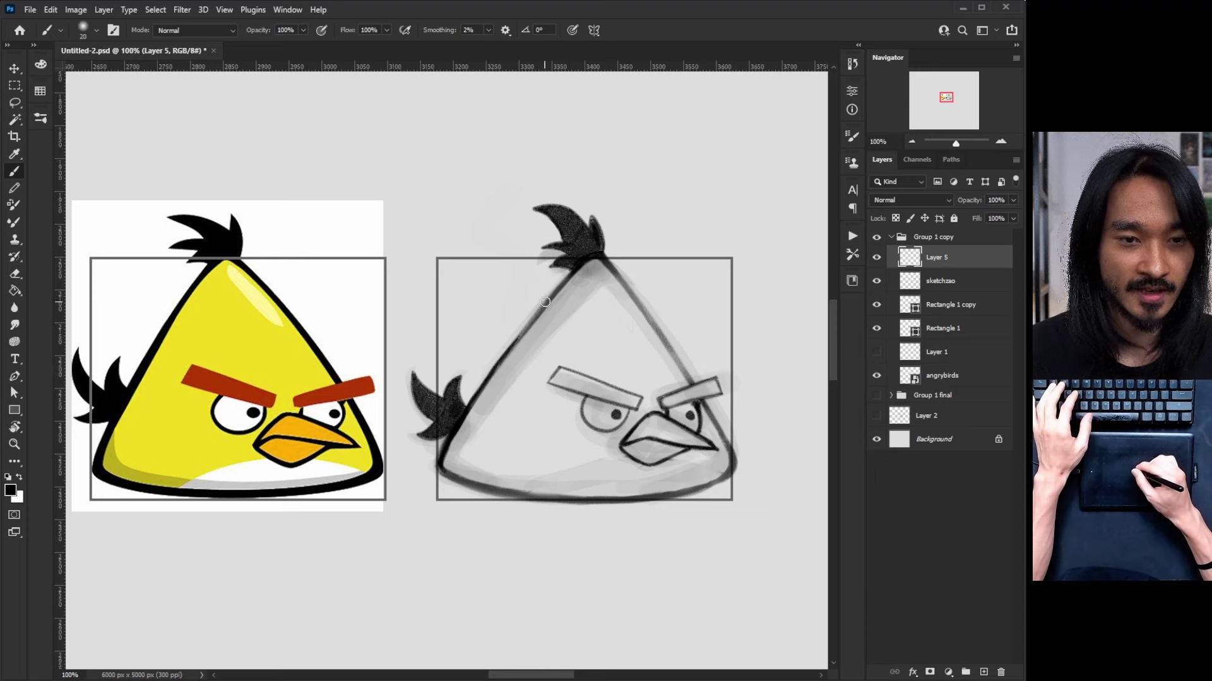
Paint overlapping diagonal test strokes in the empty area beside the crest, and remove them
mouse_move(409, 269)
mouse_down()
mouse_move(453, 218)
mouse_move(434, 240)
mouse_move(445, 228)
mouse_up()
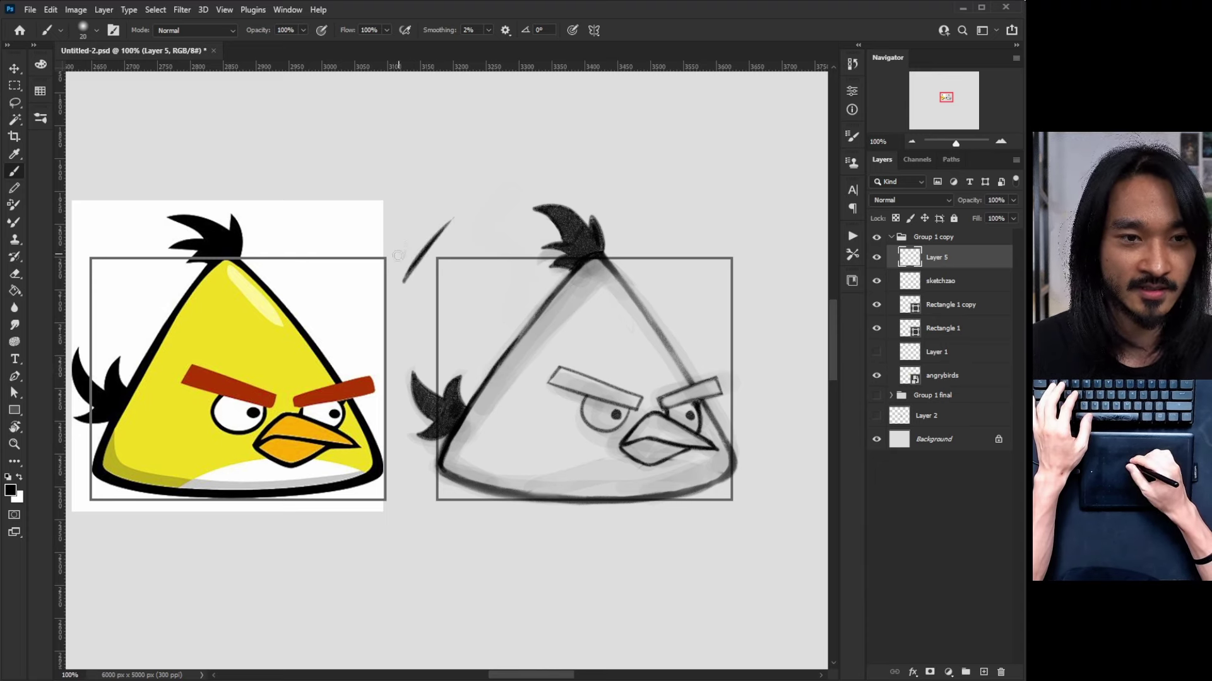
drag(406, 299, 468, 224)
drag(428, 273, 518, 182)
drag(482, 218, 505, 198)
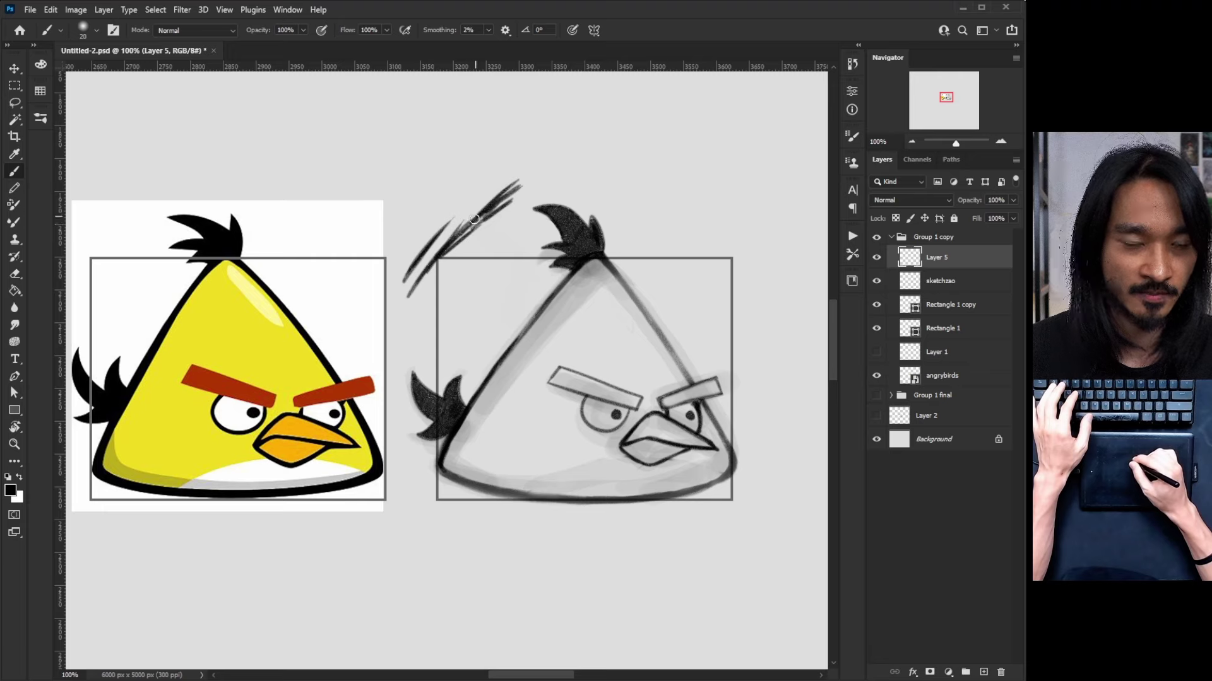
drag(397, 248, 464, 176)
drag(407, 238, 445, 199)
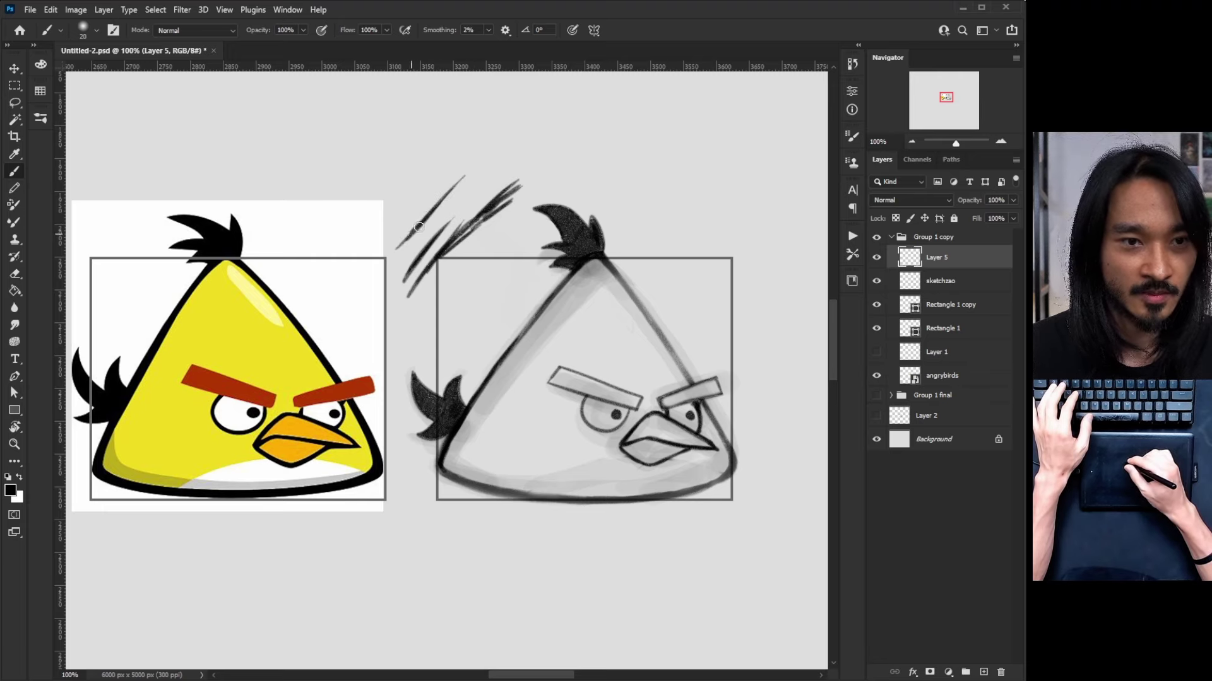
drag(406, 240, 463, 177)
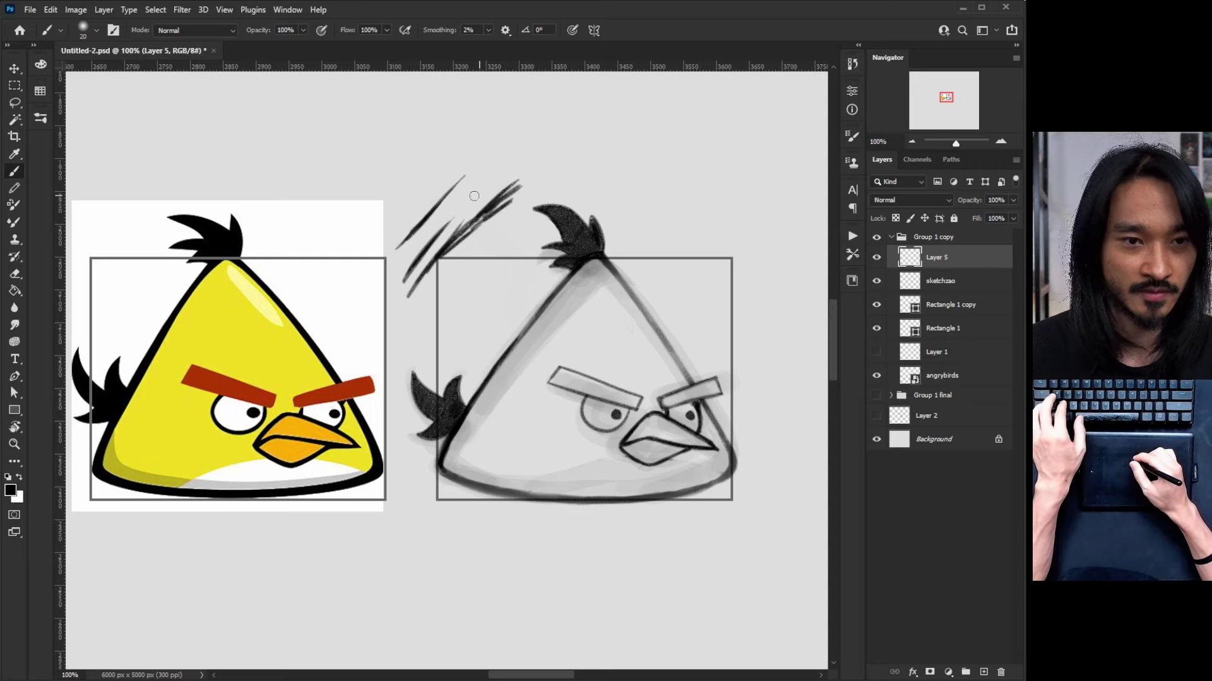
key(e)
drag(407, 239, 445, 196)
drag(446, 195, 463, 178)
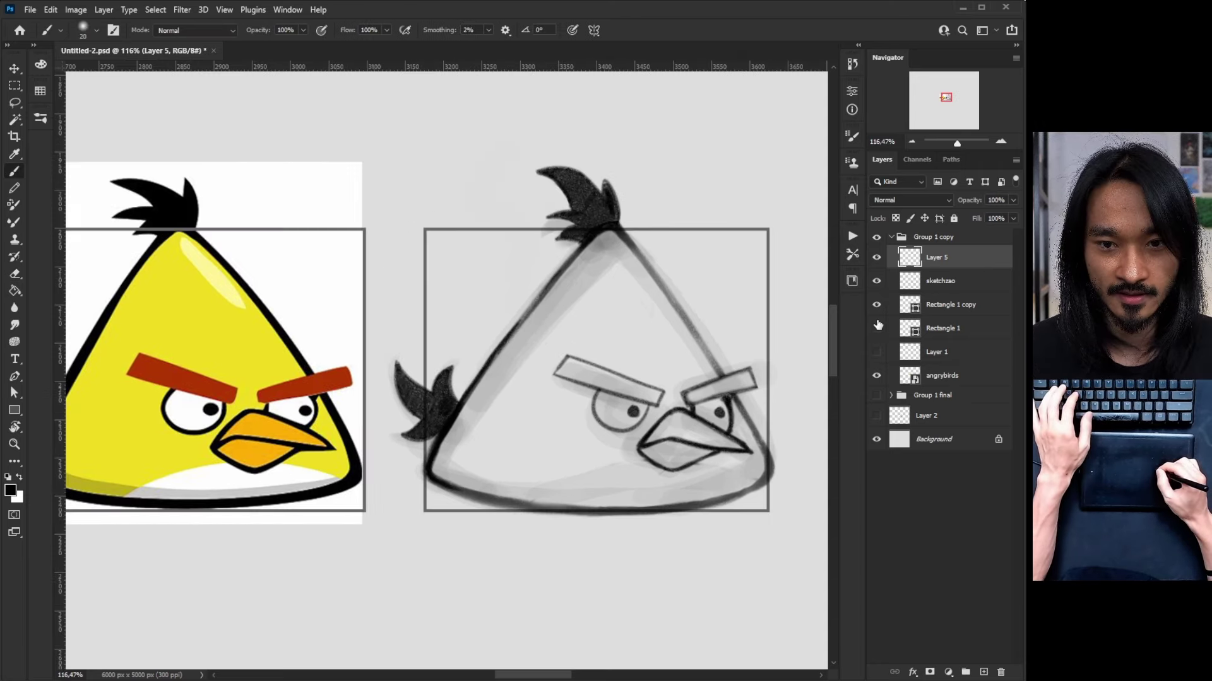
Hide the Rectangle 1 and Rectangle 1 copy layers and thicken the body's left outline up to the crest
click(877, 327)
click(876, 305)
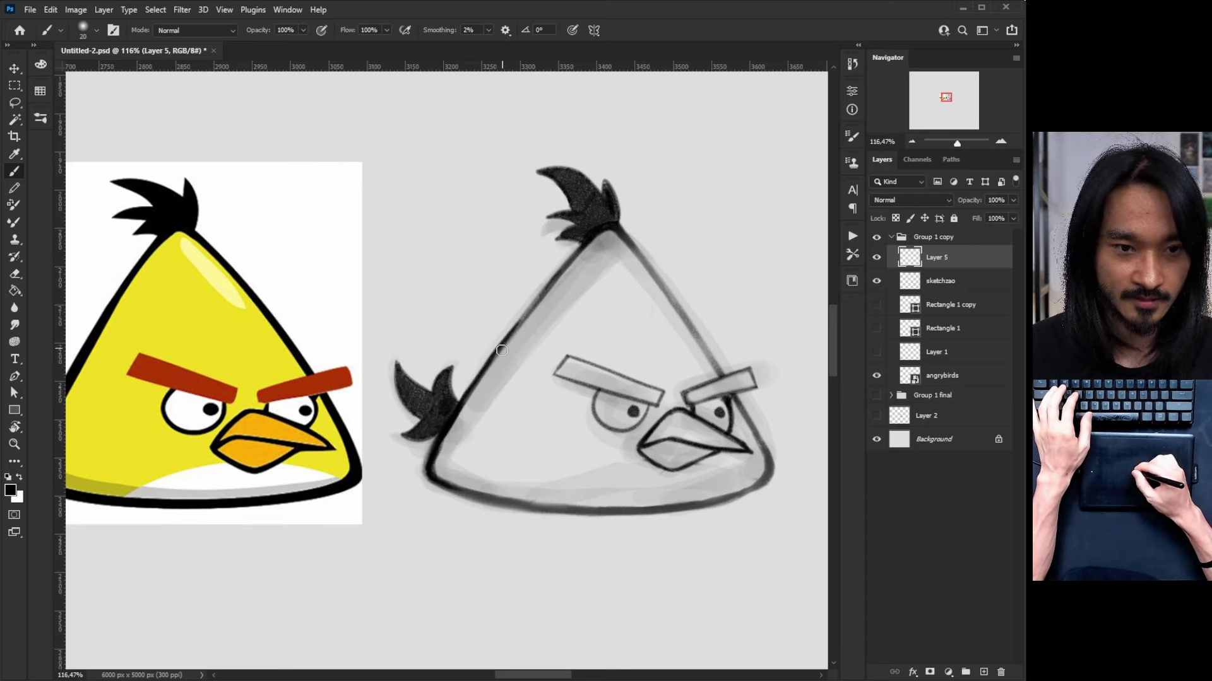
drag(502, 351, 586, 244)
Retrace the left eye's outline in a darker line and darken its pupil with the brush, rotating the view for the strokes
key(r)
mouse_move(680, 404)
mouse_down()
mouse_move(683, 393)
mouse_move(726, 392)
mouse_up()
mouse_move(536, 380)
mouse_down()
mouse_move(535, 408)
mouse_move(939, 265)
mouse_move(544, 414)
mouse_move(485, 413)
mouse_move(498, 434)
mouse_move(537, 446)
mouse_up()
key(ctrl+z)
key(ctrl+z)
drag(492, 379, 488, 385)
mouse_move(581, 398)
mouse_down()
mouse_move(573, 437)
mouse_move(550, 444)
mouse_up()
key(ctrl+z)
click(557, 414)
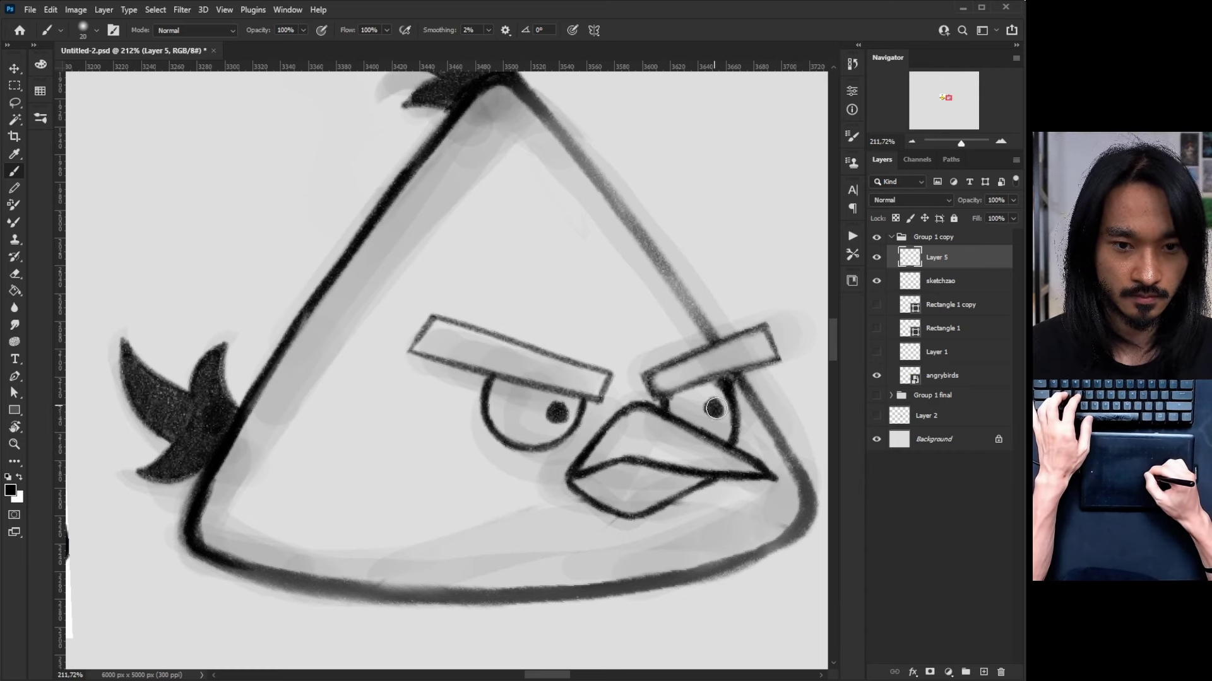
Darken the beak's lower edge and thicken the body's bottom outline on Layer 5 with the 20 px brush
drag(571, 485, 617, 513)
key(ctrl+minus)
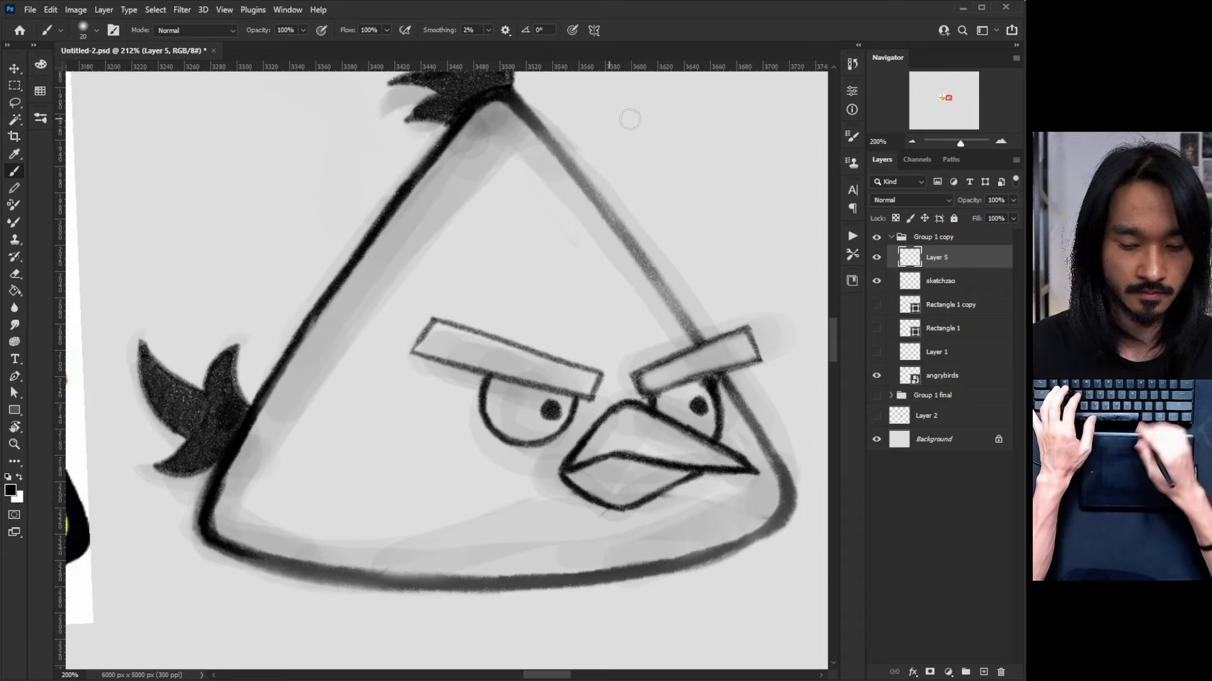
key(s)
key(ctrl+space)
drag(495, 362, 442, 385)
key(b)
key(r)
drag(377, 484, 329, 294)
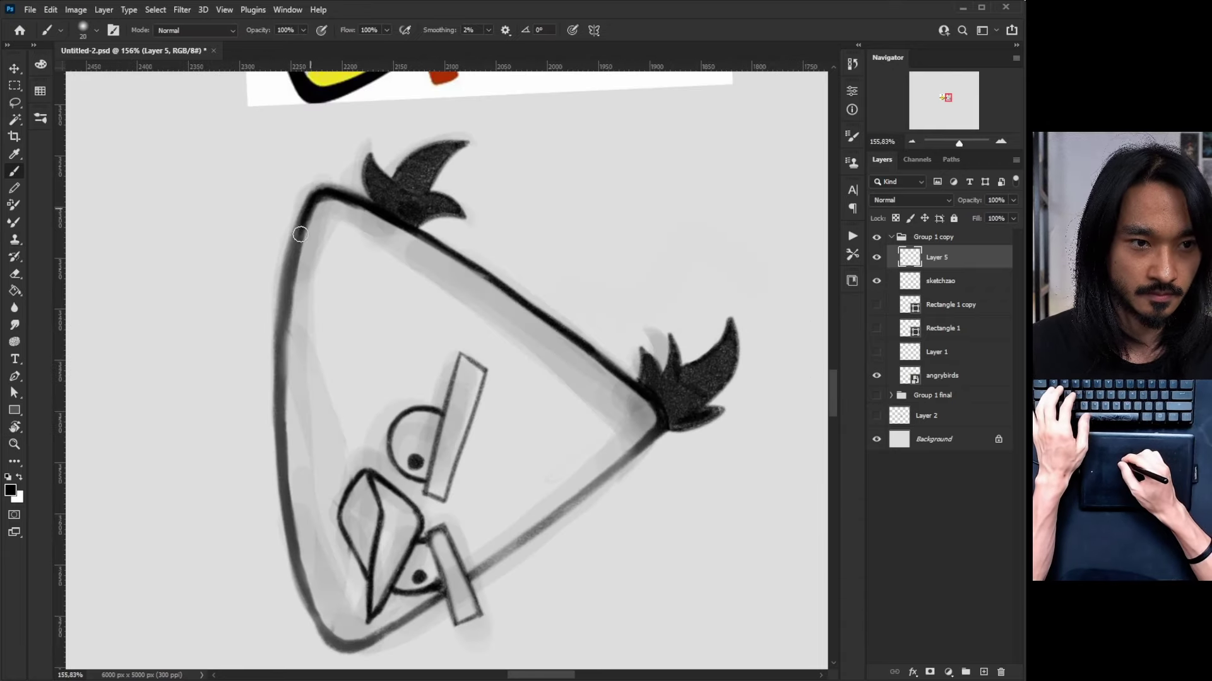
mouse_move(310, 211)
mouse_down()
mouse_move(274, 404)
mouse_move(303, 578)
mouse_move(300, 436)
mouse_move(328, 495)
mouse_up()
key(Escape)
key(ctrl+minus)
key(ctrl+minus)
key(ctrl+shift+alt+n)
key(ctrl+space)
drag(444, 448, 631, 429)
key(ctrl+e)
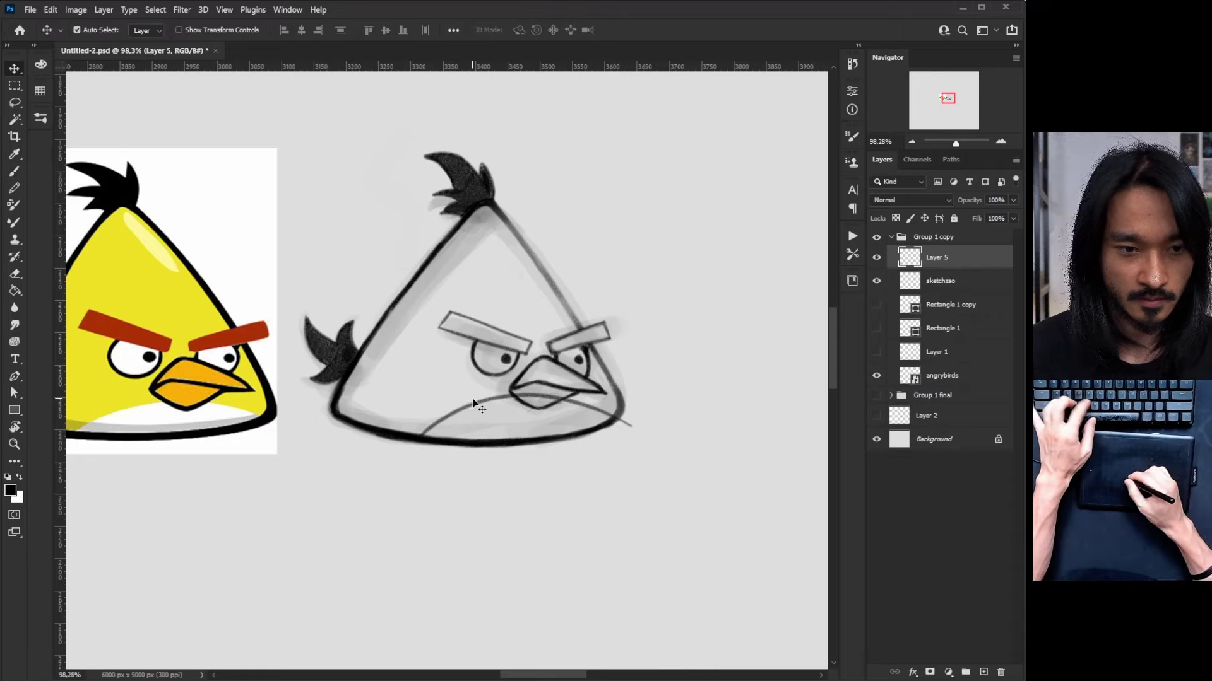
key(ctrl+z)
key(ctrl+z)
Draw the belly patch's curved line across the lower body on a new layer, and nudge it into place
key(ctrl+shift+alt+n)
mouse_move(411, 443)
mouse_down()
mouse_move(625, 417)
mouse_move(604, 402)
mouse_move(670, 444)
mouse_move(622, 419)
mouse_up()
key(ctrl+z)
key(ctrl+z)
key(Down)
key(Down)
key(Down)
key(Down)
key(Down)
key(Left)
key(Left)
key(Left)
key(Left)
key(Left)
key(Left)
key(Left)
key(Left)
key(Left)
key(Left)
Erase the ends of the belly curve that overshoot the body outline, and merge its layer with Layer 5
key(e)
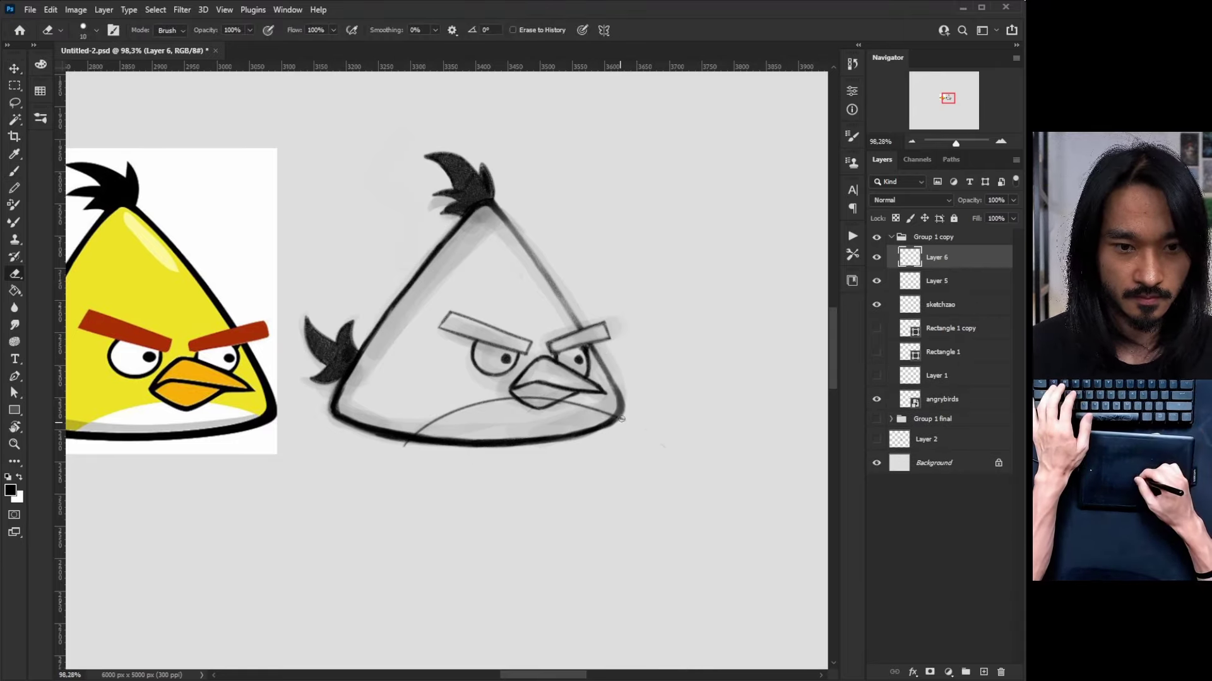
shift+click(953, 286)
key(ctrl+e)
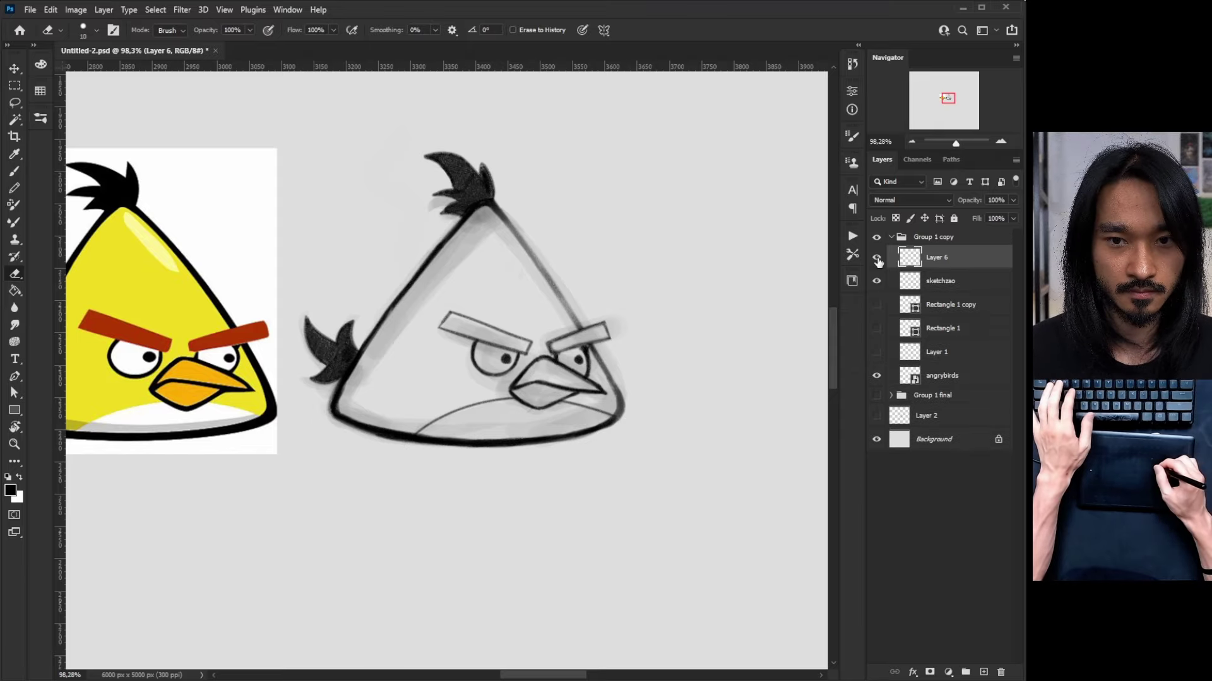
Try selecting the left eyebrow's interior with the Magic Wand, and clear the selection
drag(518, 352, 656, 364)
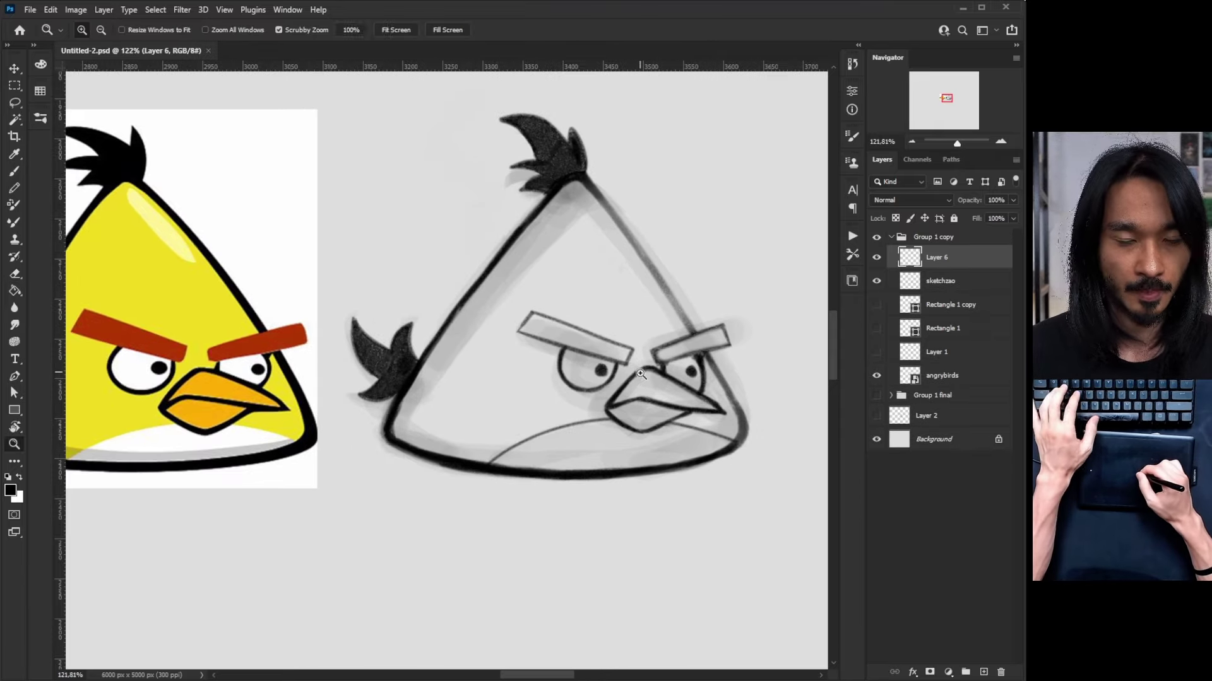
key(w)
mouse_move(275, 680)
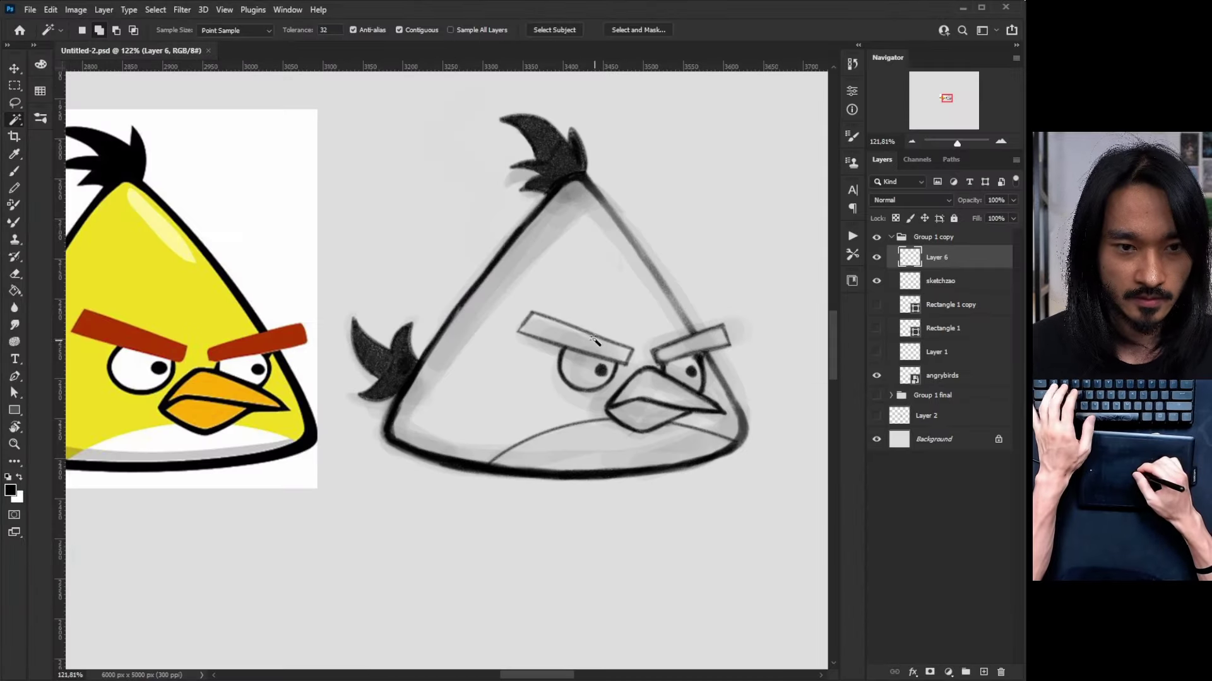
click(699, 355)
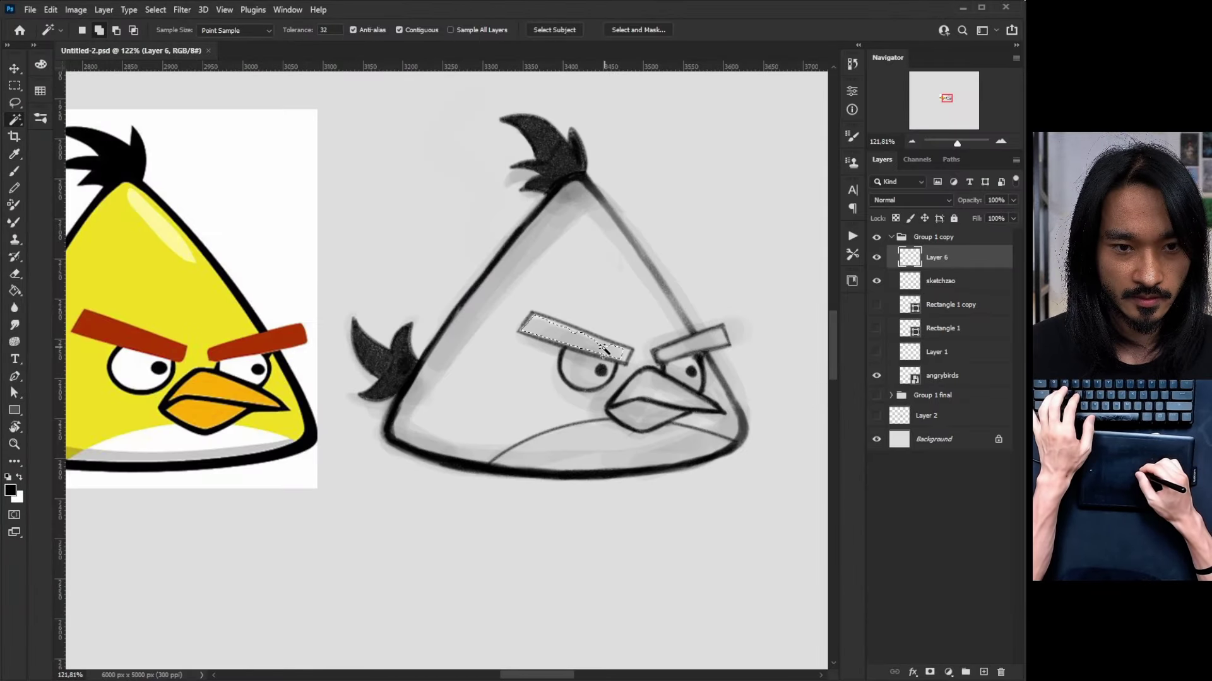
key(ctrl+d)
key(z)
drag(623, 374, 640, 374)
key(b)
key(w)
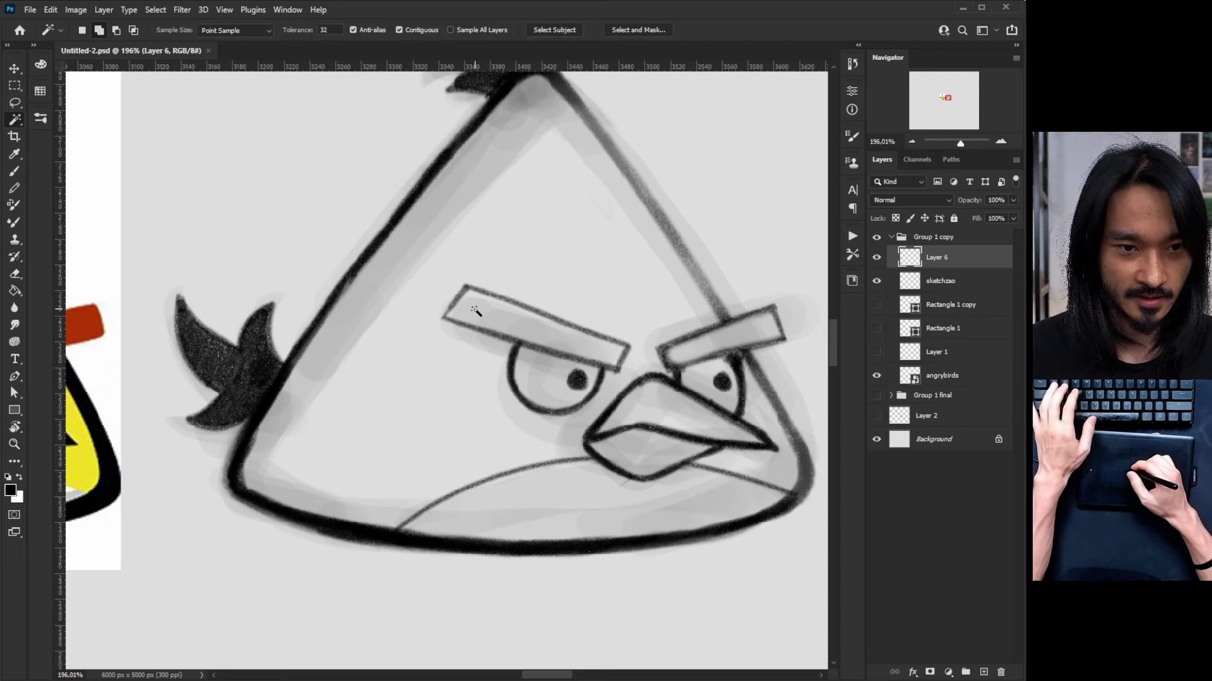
click(483, 309)
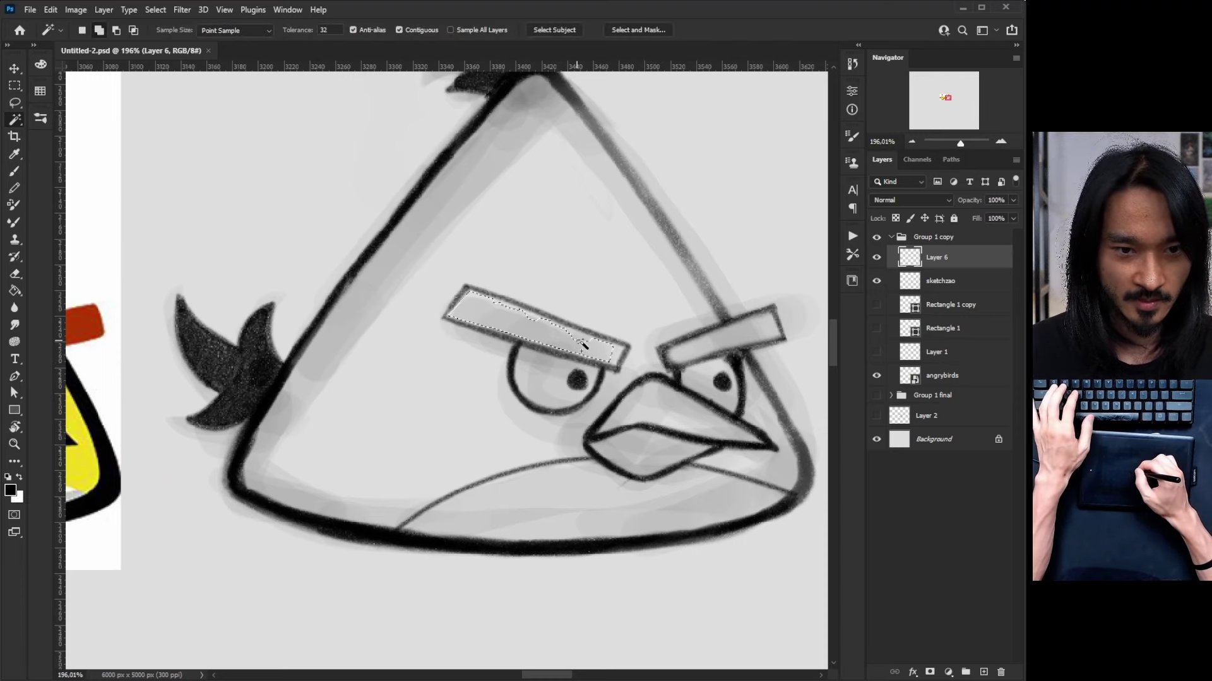
key(l)
key(ctrl+d)
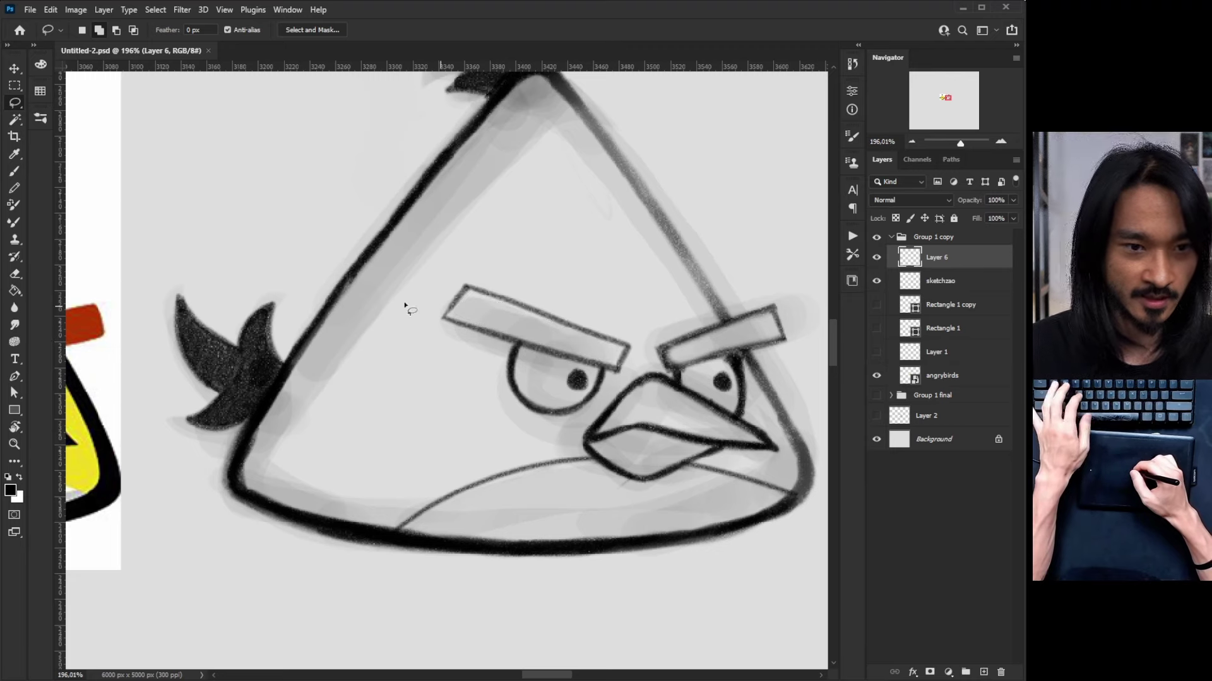
Make a freehand Lasso test selection in the empty area above the left eyebrow, and clear it
right_click(14, 108)
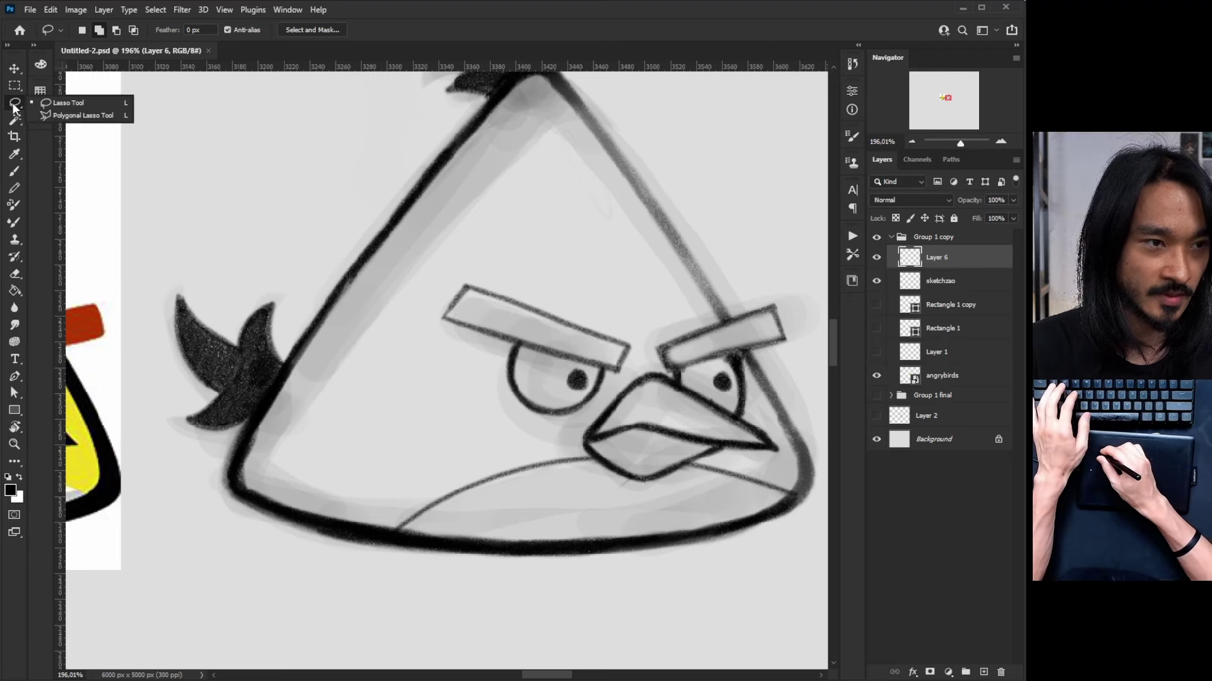
click(10, 107)
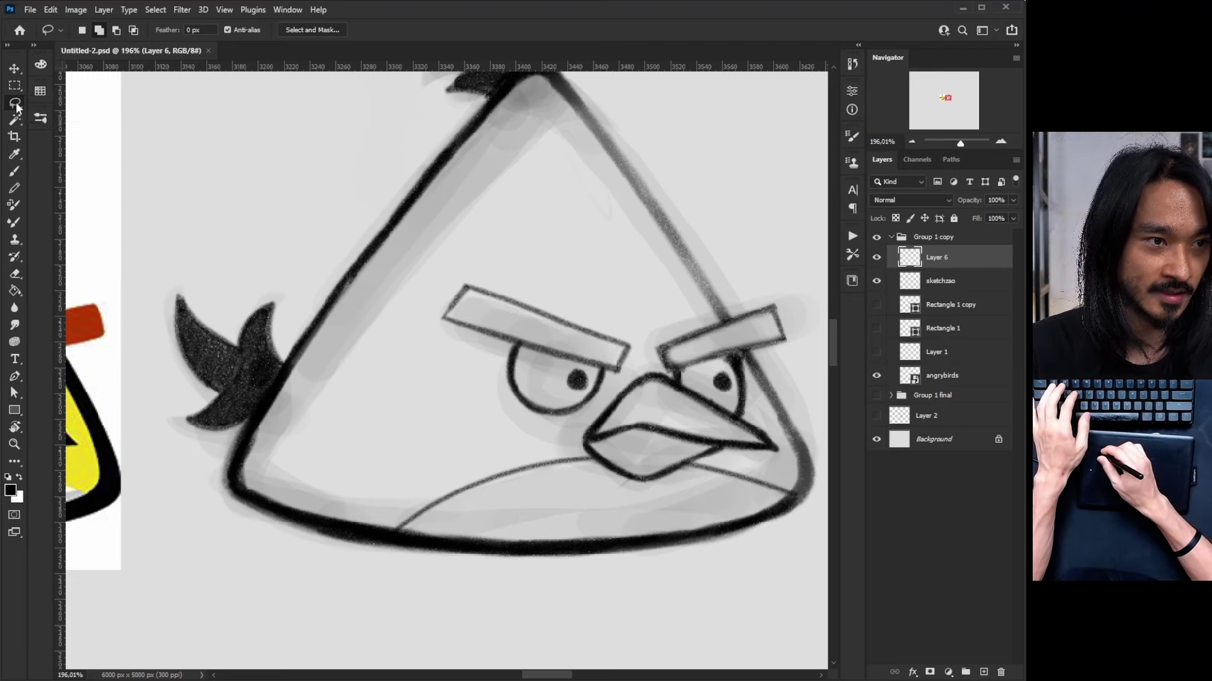
right_click(15, 106)
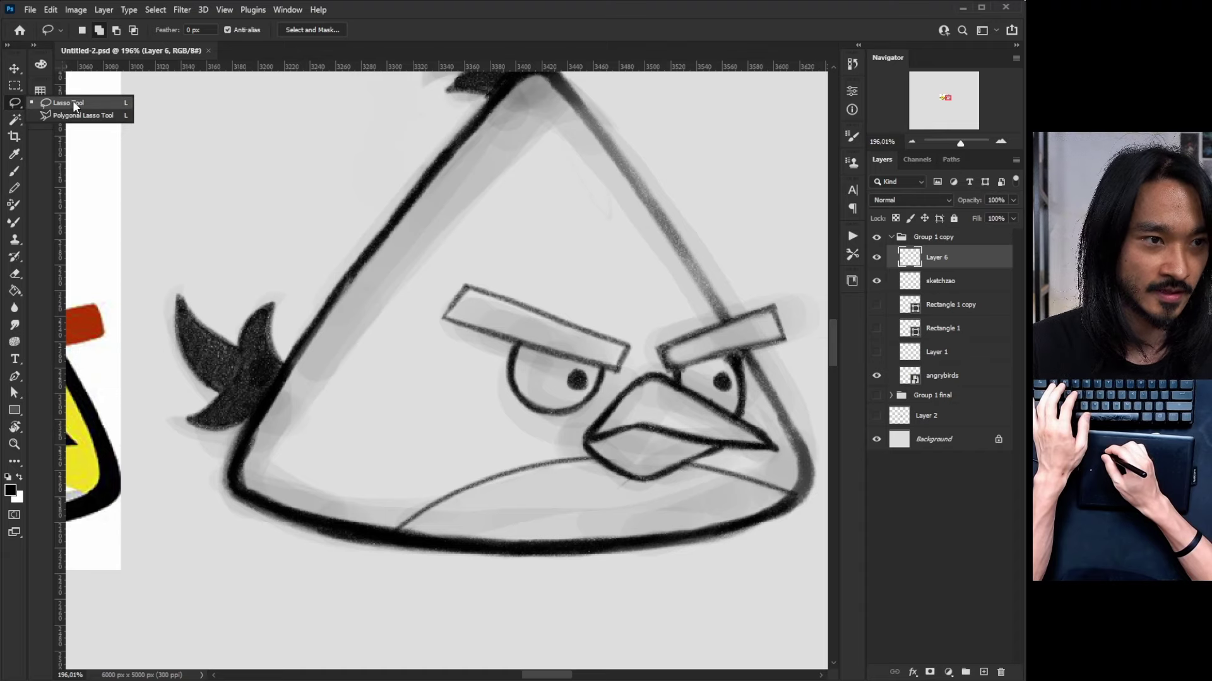
click(73, 103)
mouse_move(483, 239)
mouse_down()
mouse_move(600, 265)
mouse_move(480, 232)
mouse_up()
key(ctrl+d)
Switch to the Polygonal Lasso, and cancel a straight-sided test outline made above the left eyebrow
right_click(15, 102)
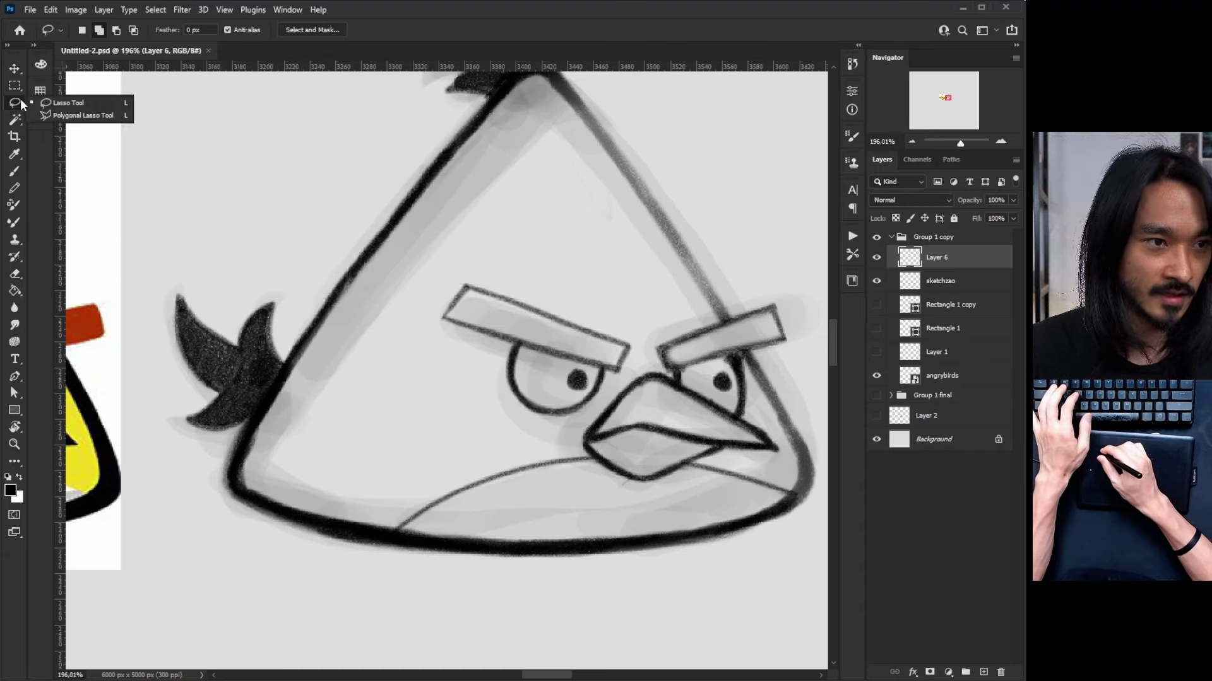
click(74, 116)
click(593, 254)
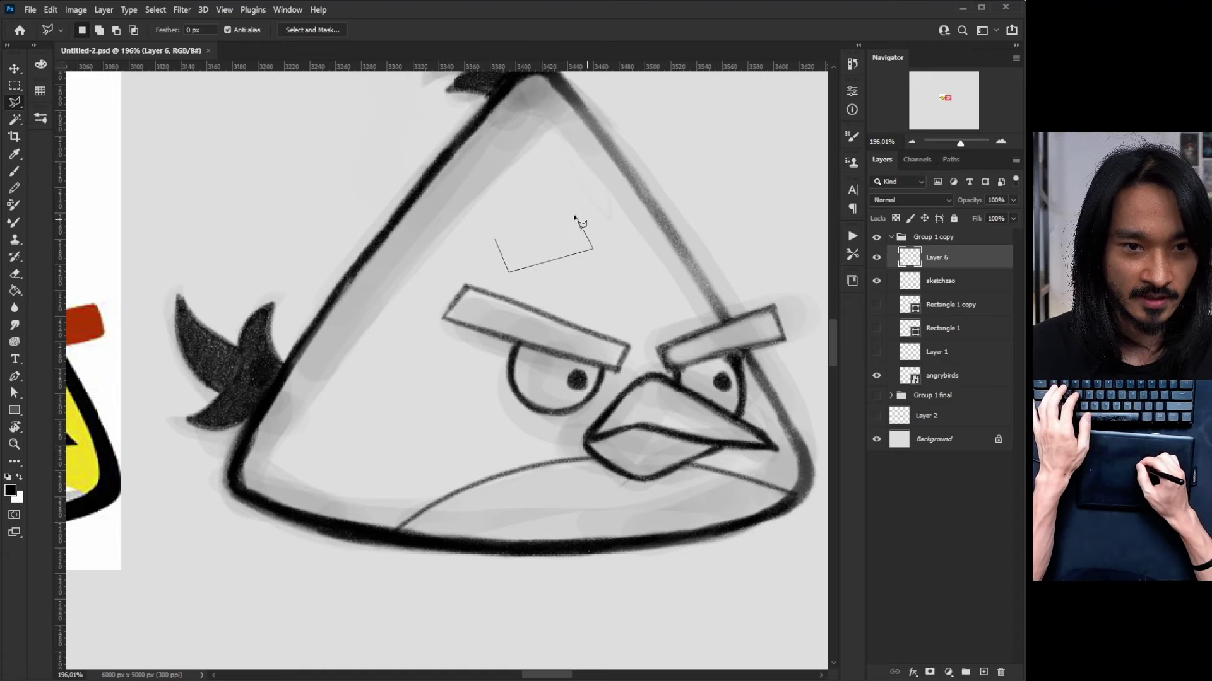
click(577, 216)
click(515, 228)
key(Escape)
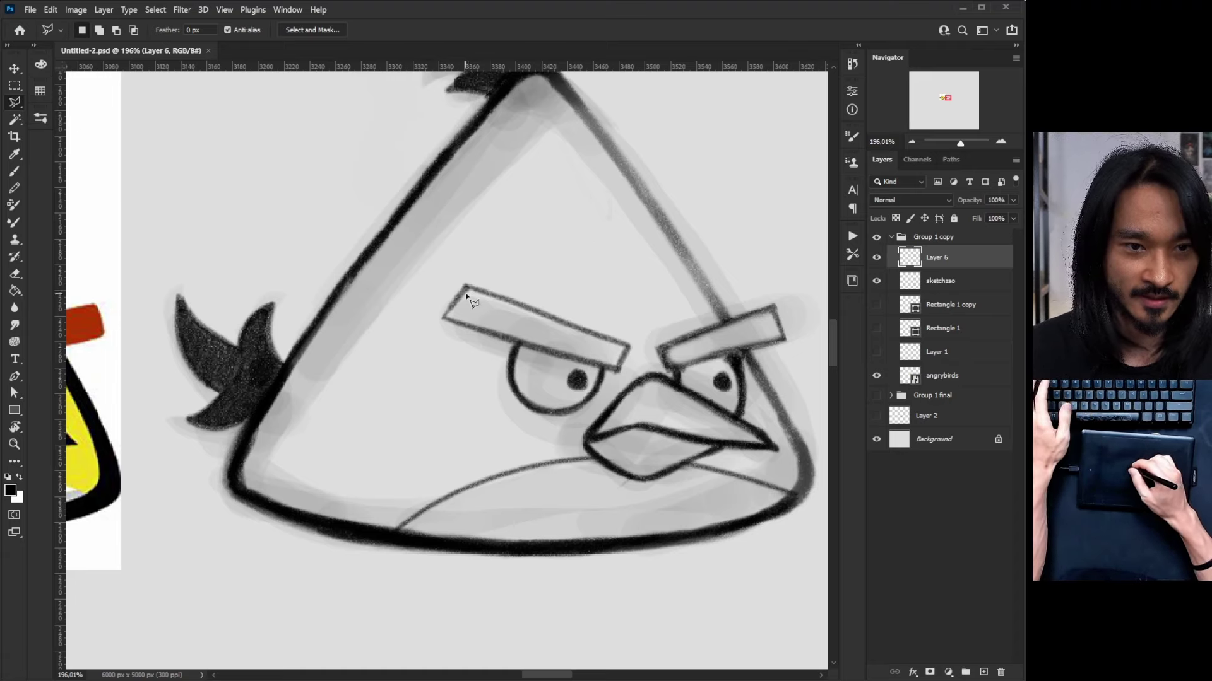
Select the left eyebrow by following its four corners with the Polygonal Lasso
click(443, 317)
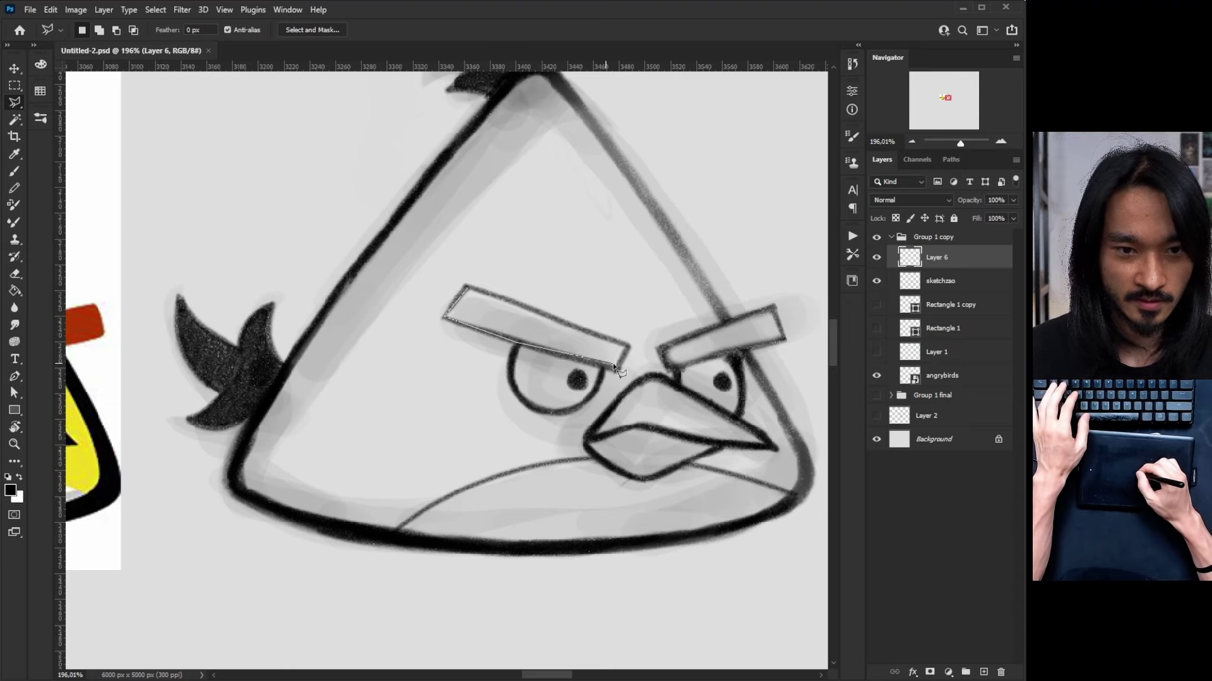
click(628, 346)
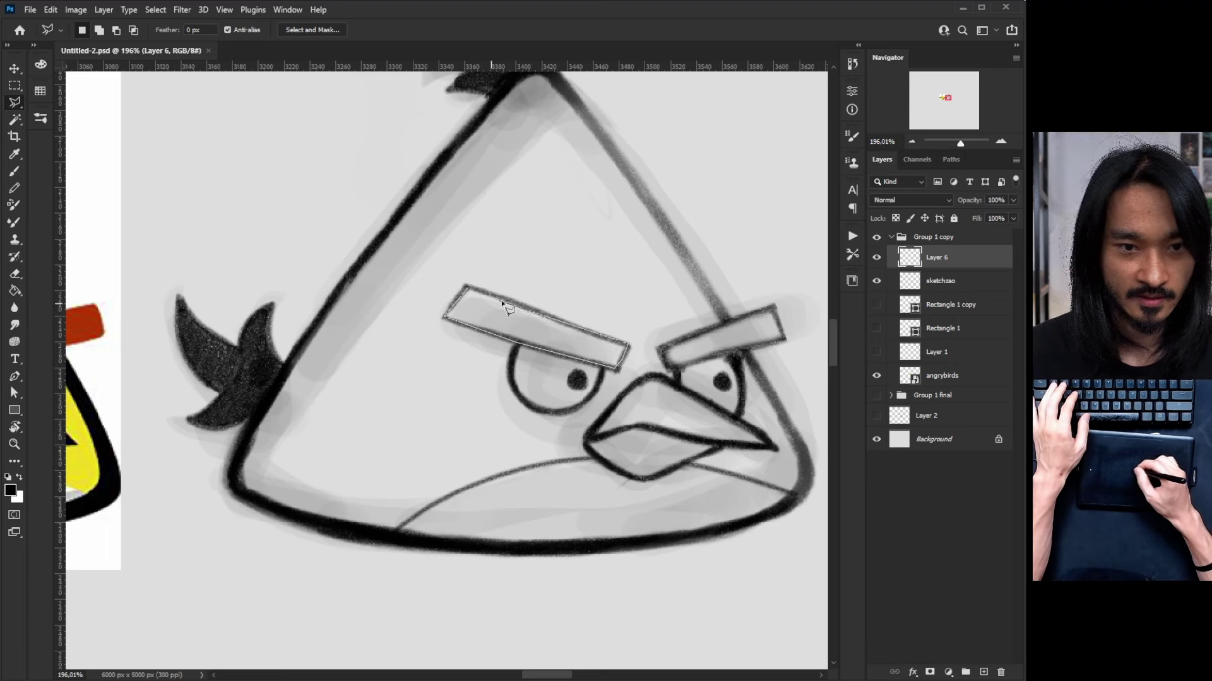
click(468, 287)
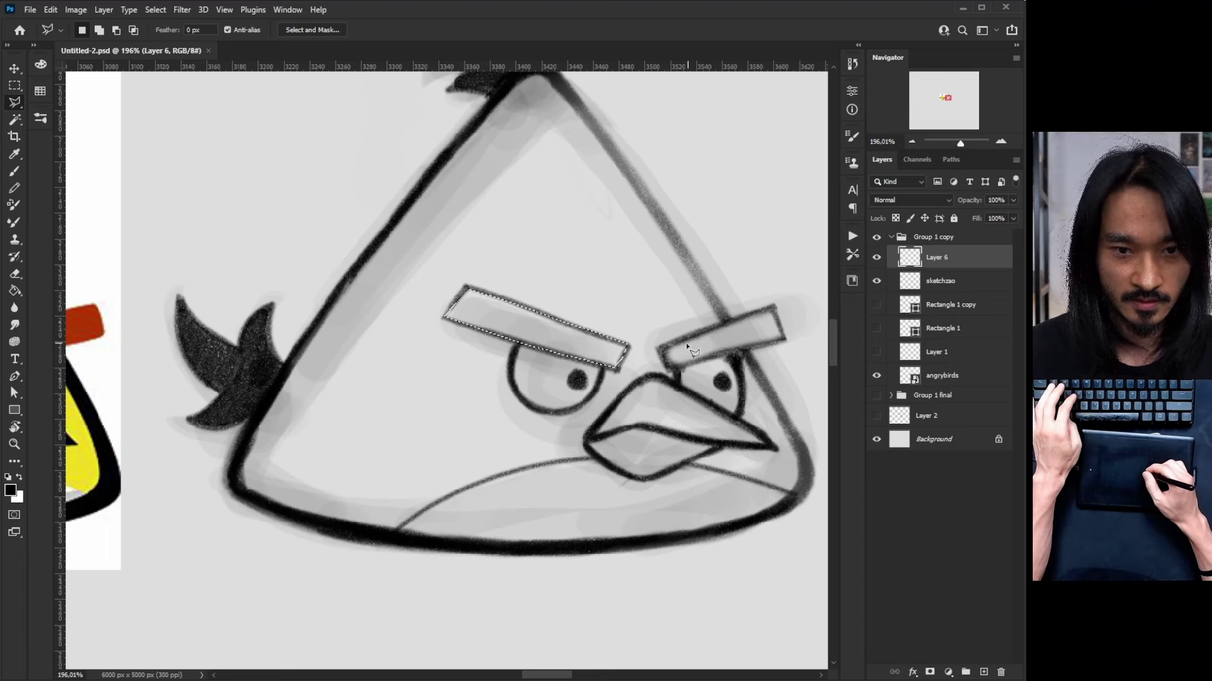
Add the right eyebrow to the selection by outlining its four corners with the Polygonal Lasso
key(shift)
click(661, 351)
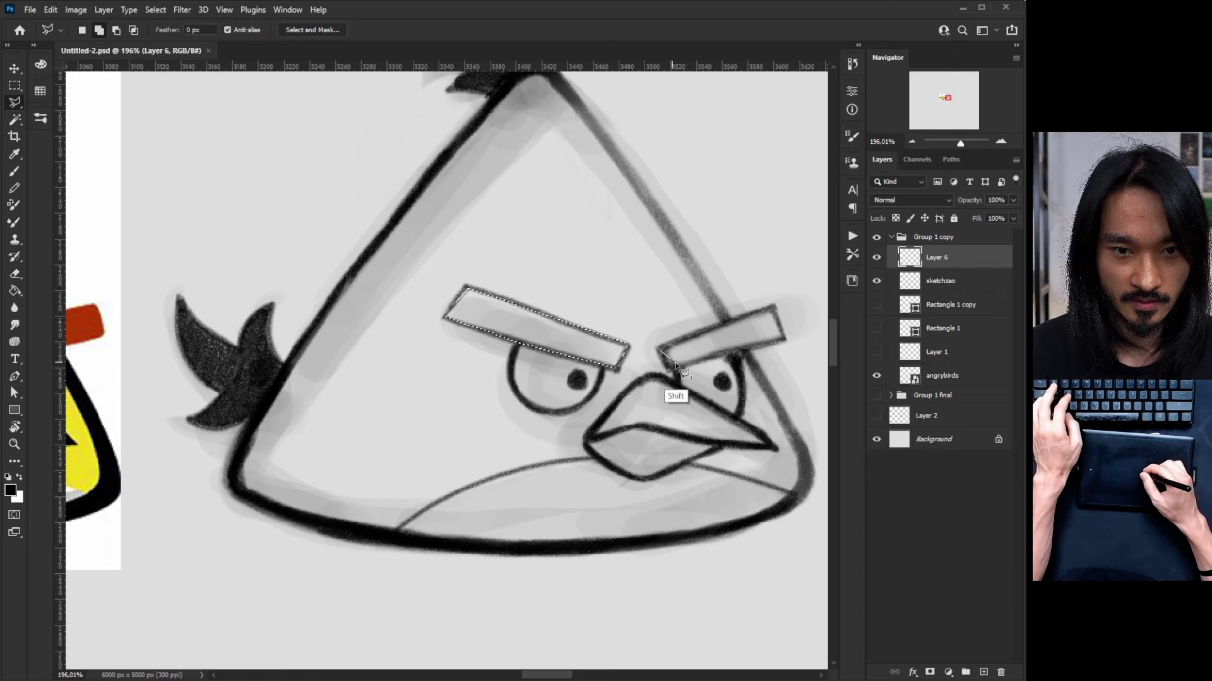
click(669, 367)
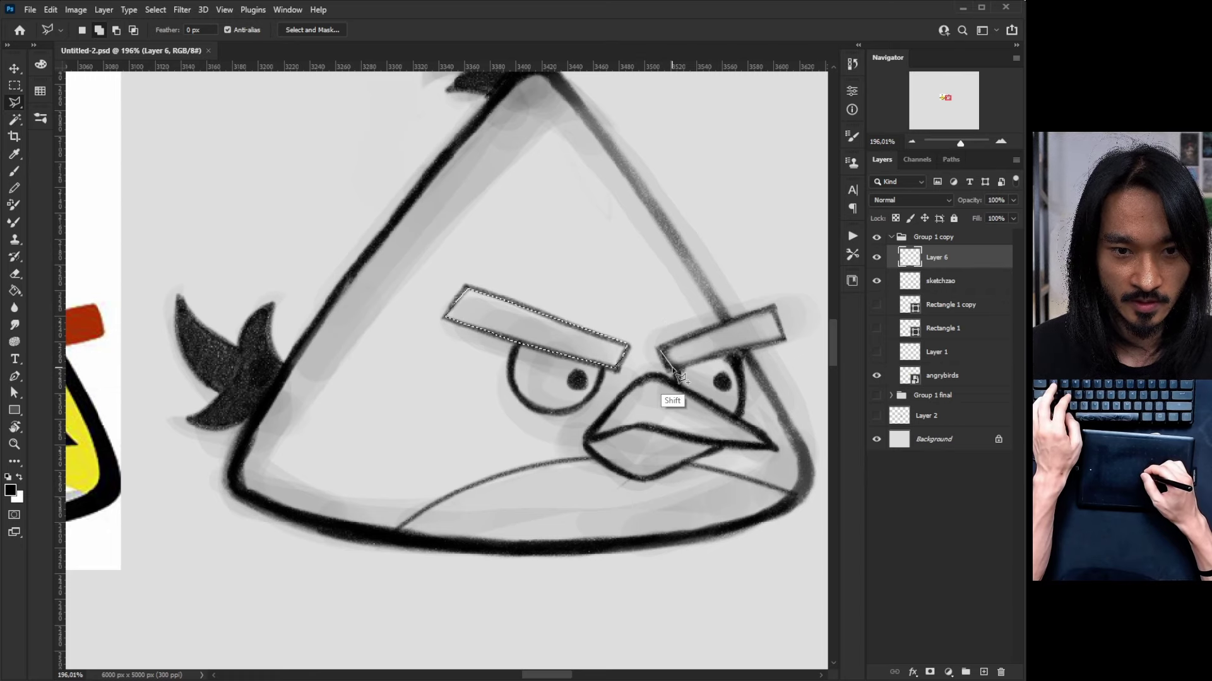
click(783, 339)
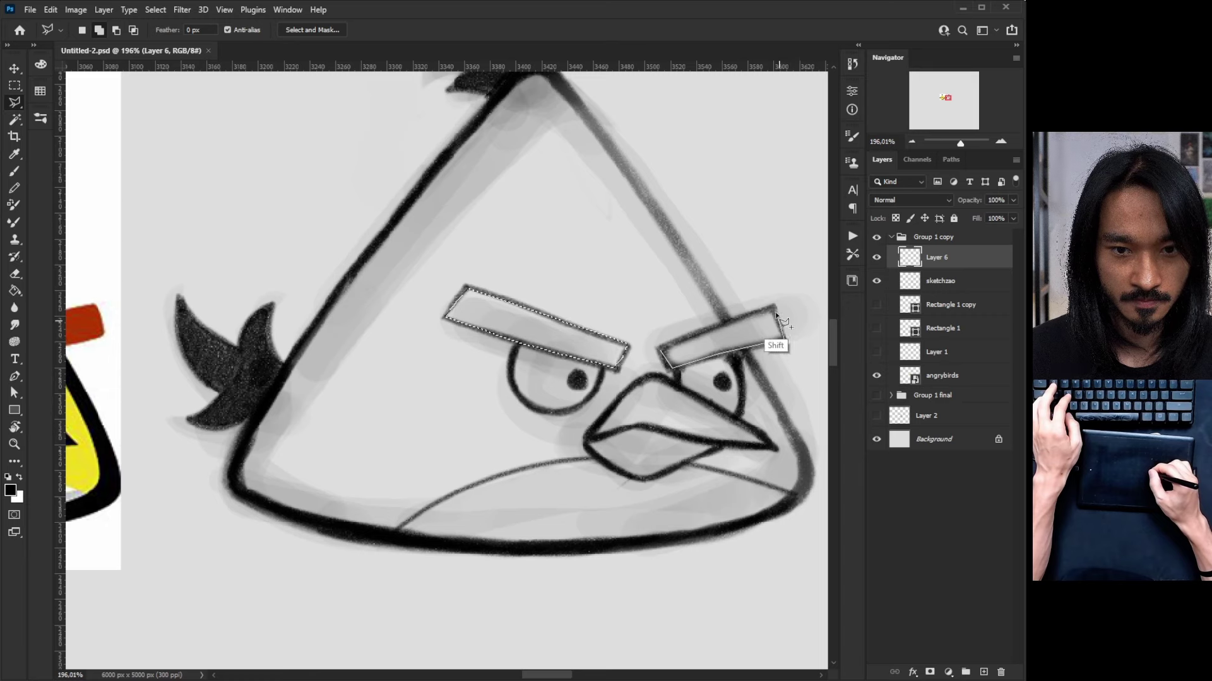
click(773, 308)
click(662, 349)
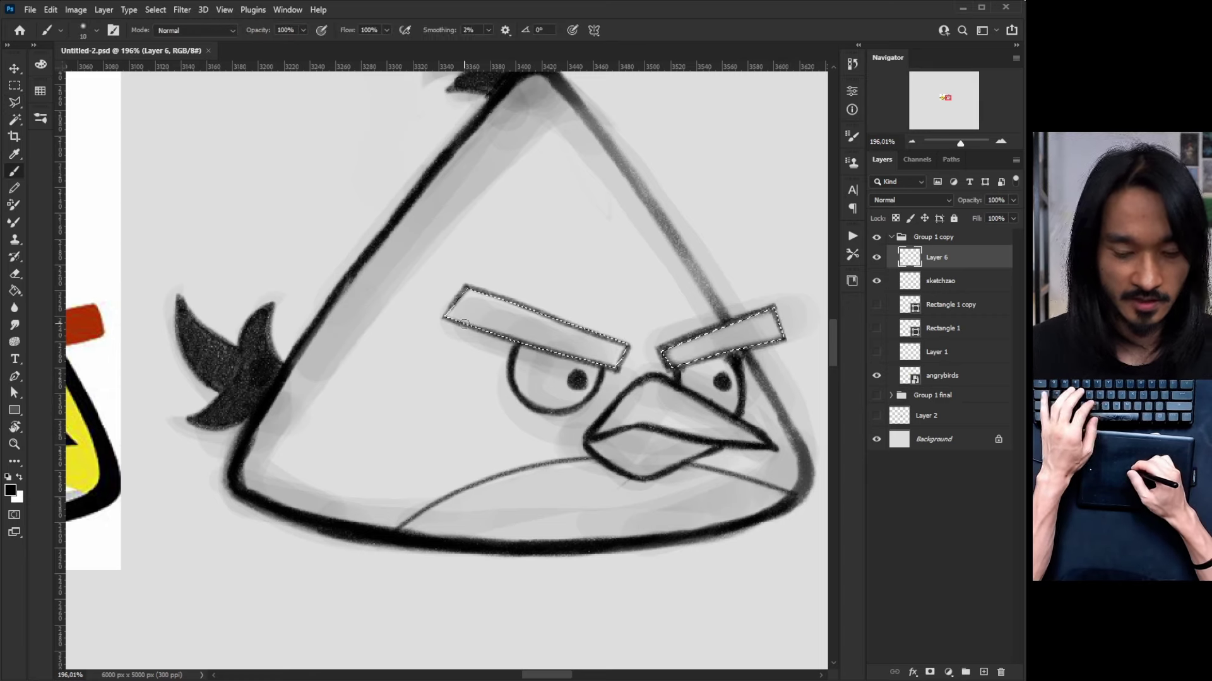
Paint both selected eyebrows dark with the black brush enlarged to 30 px, and clear the selection
key(b)
key(])
mouse_move(457, 313)
mouse_down()
mouse_move(467, 288)
mouse_move(471, 311)
mouse_move(504, 287)
mouse_move(488, 331)
mouse_move(544, 290)
mouse_move(514, 340)
mouse_move(577, 294)
mouse_move(566, 339)
mouse_move(614, 360)
mouse_up()
drag(672, 357, 773, 321)
key(ctrl+d)
key(ctrl+minus)
key(ctrl+minus)
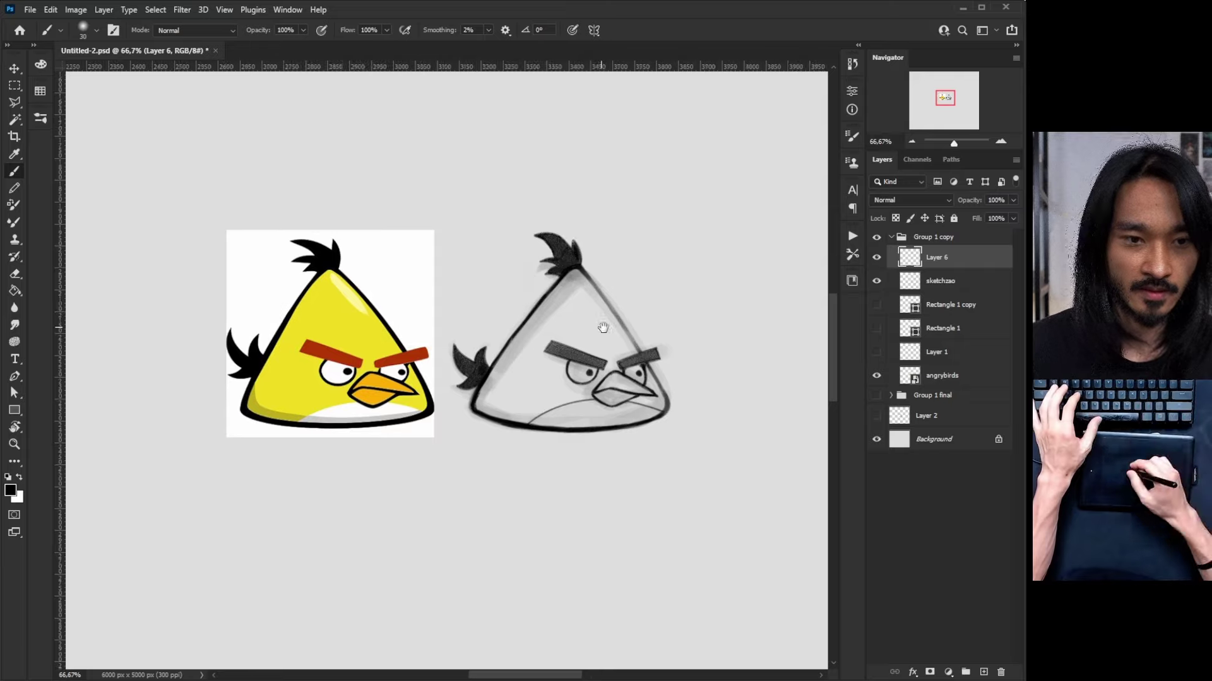
Toggle the angrybirds and sketchzao layers' visibility to check the line art, and return to Layer 6
click(876, 376)
click(878, 375)
click(878, 281)
click(888, 281)
click(878, 281)
click(934, 258)
Thicken the body's right outline on Layer 6 from the crest down to the lower corner
drag(661, 277, 735, 300)
drag(707, 315, 378, 265)
mouse_move(353, 351)
mouse_down()
mouse_move(432, 230)
mouse_move(386, 291)
mouse_up()
key(ctrl+z)
drag(434, 230, 369, 331)
key(Escape)
mouse_move(635, 486)
mouse_down()
mouse_move(677, 556)
mouse_move(641, 493)
mouse_move(653, 538)
mouse_up()
drag(635, 479, 651, 512)
key(ctrl+minus)
key(ctrl+minus)
Hide the sketchzao layer so that only the clean line work remains beside the reference
drag(319, 377, 456, 366)
drag(451, 366, 459, 365)
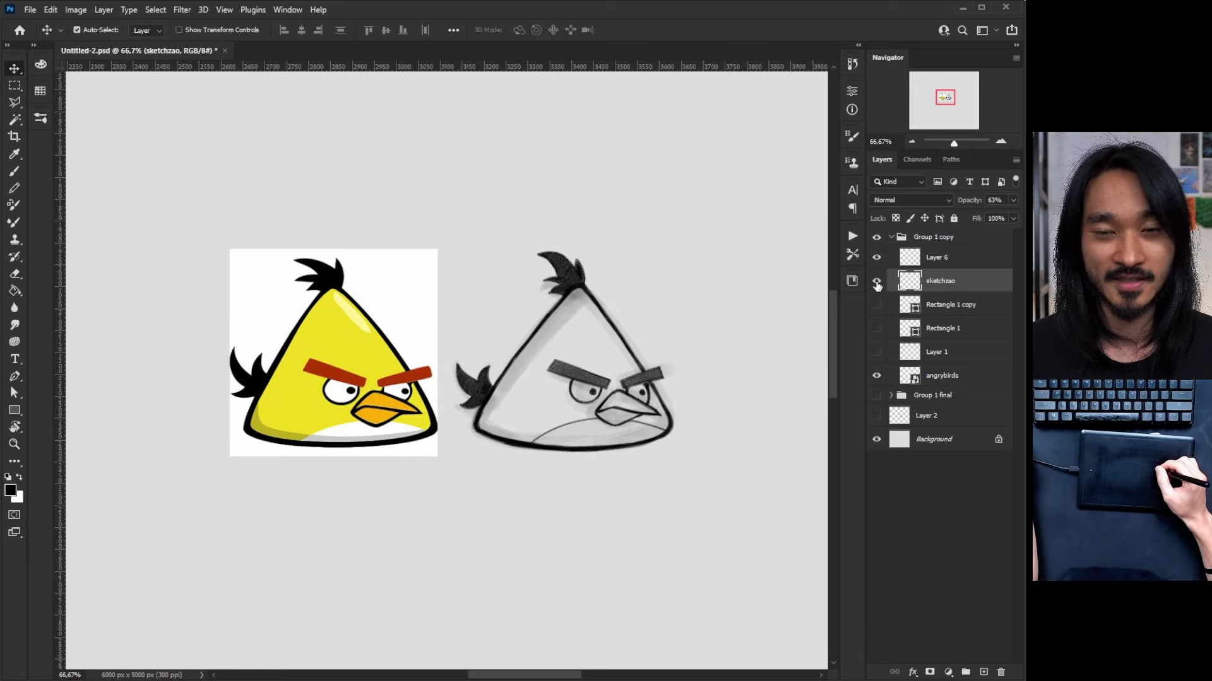
click(877, 282)
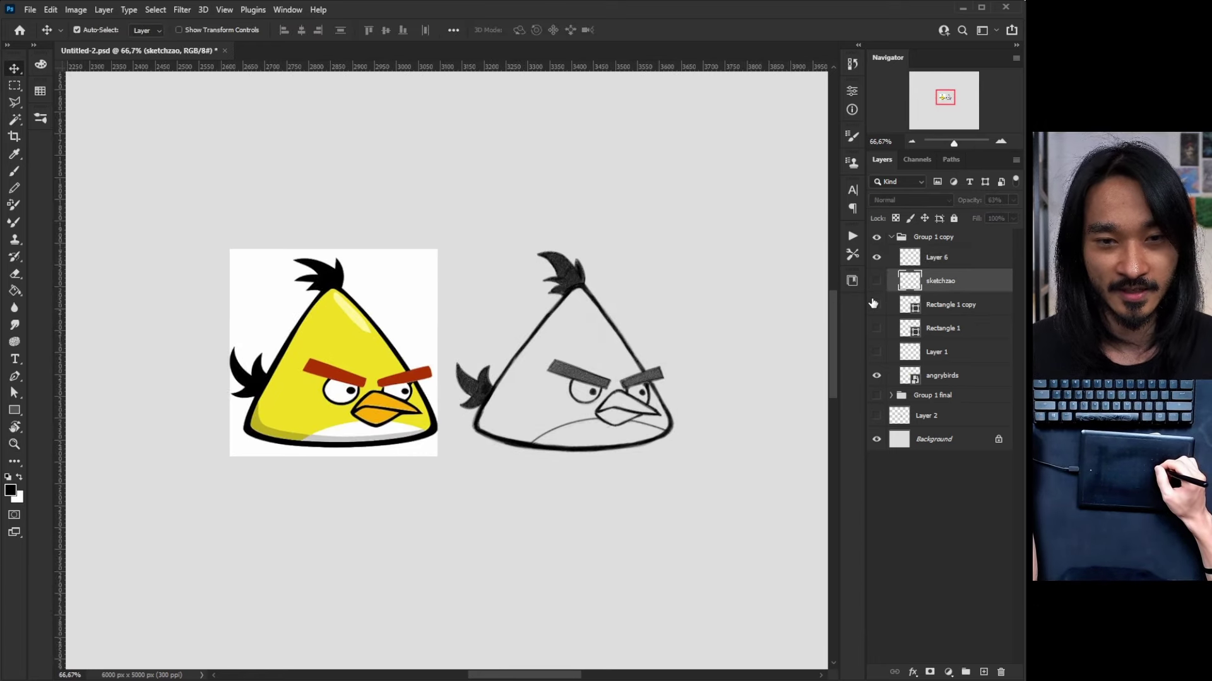